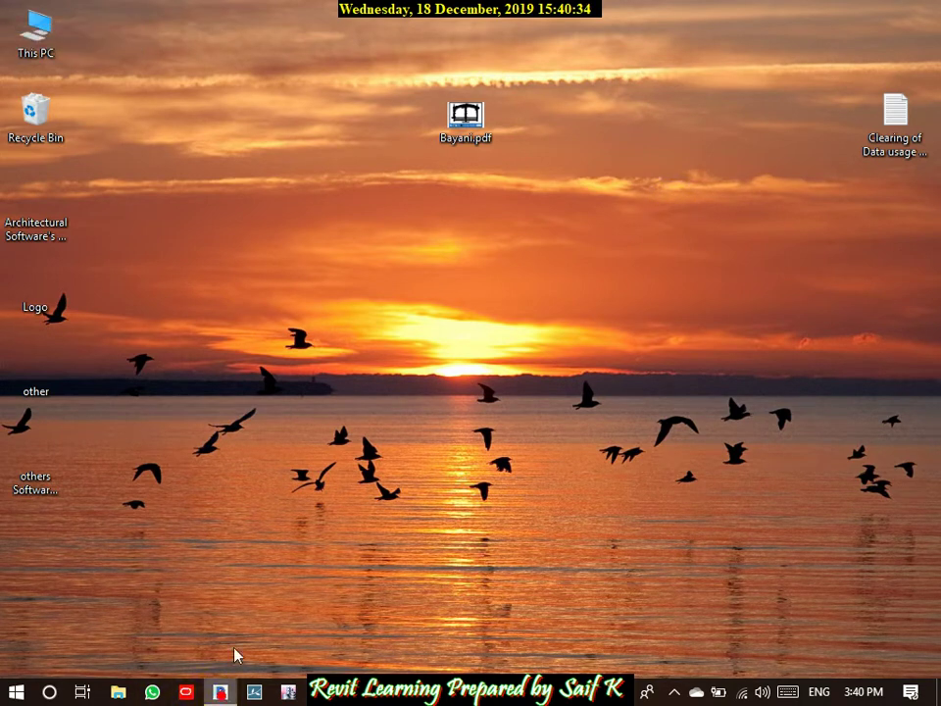
Step: Launch Revit and open House Project.rvt in its 3D view
click(220, 692)
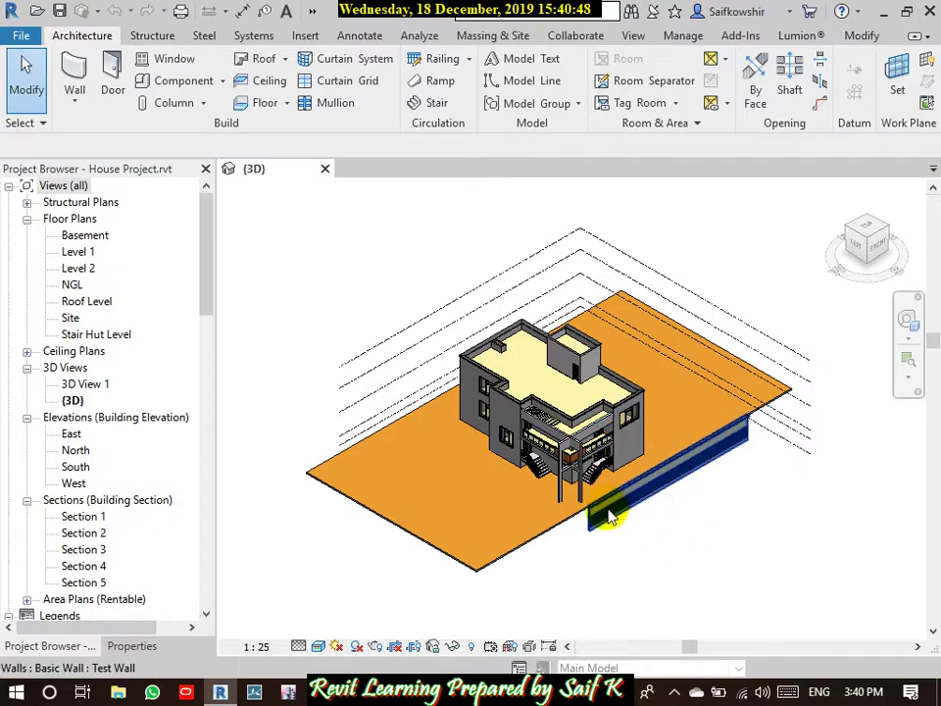
Step: Zoom and orbit around the long Test Wall beside the house, picking it briefly
scroll(617, 507, up, 2)
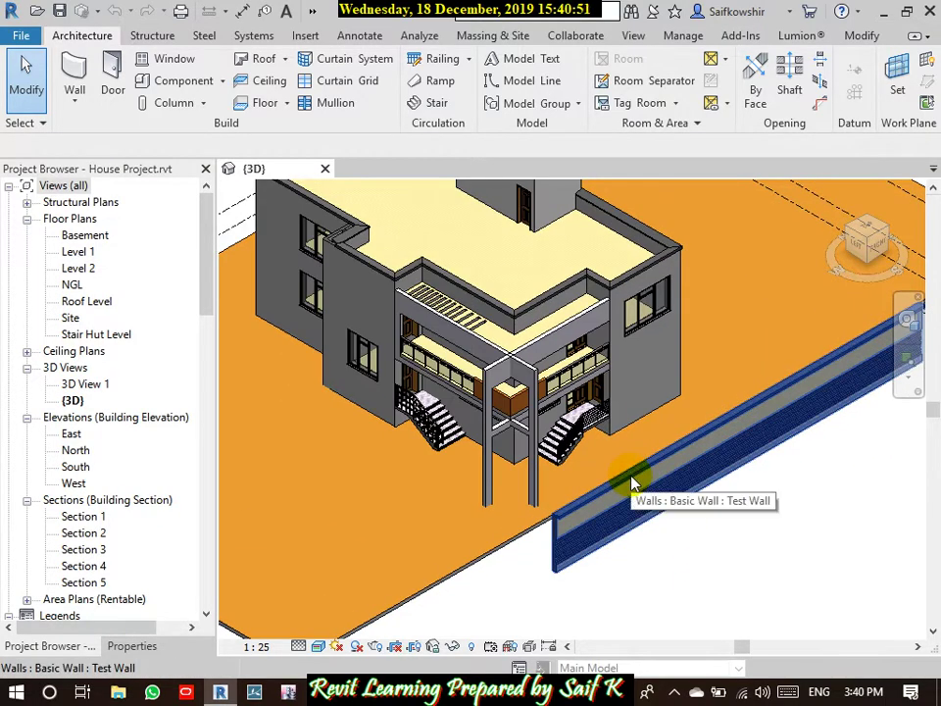
scroll(619, 493, up, 2)
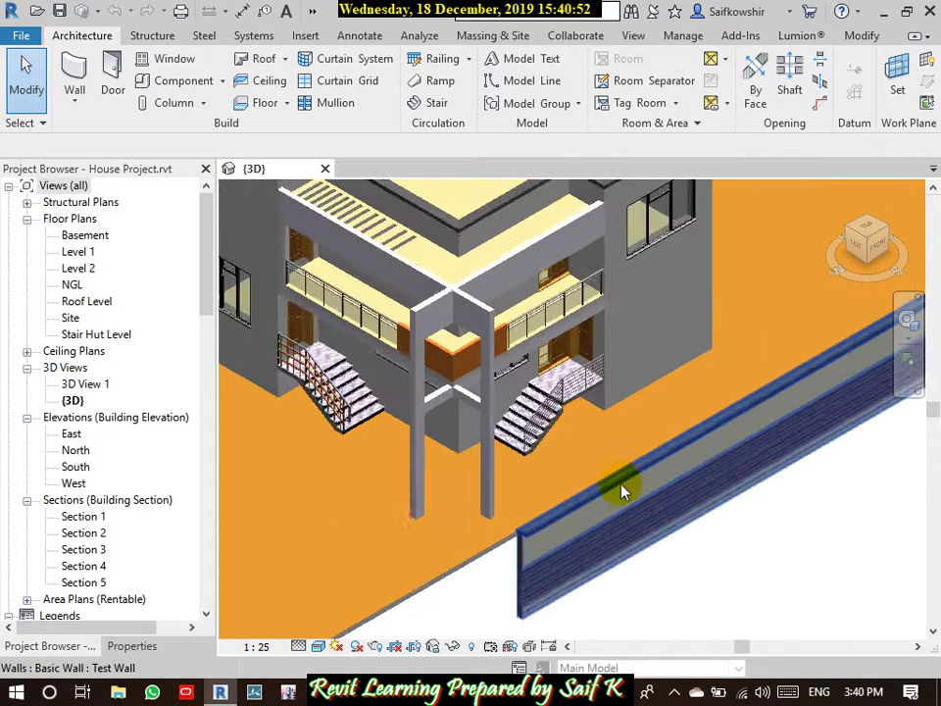
scroll(624, 492, up, 1)
middle_drag(515, 560, 447, 469)
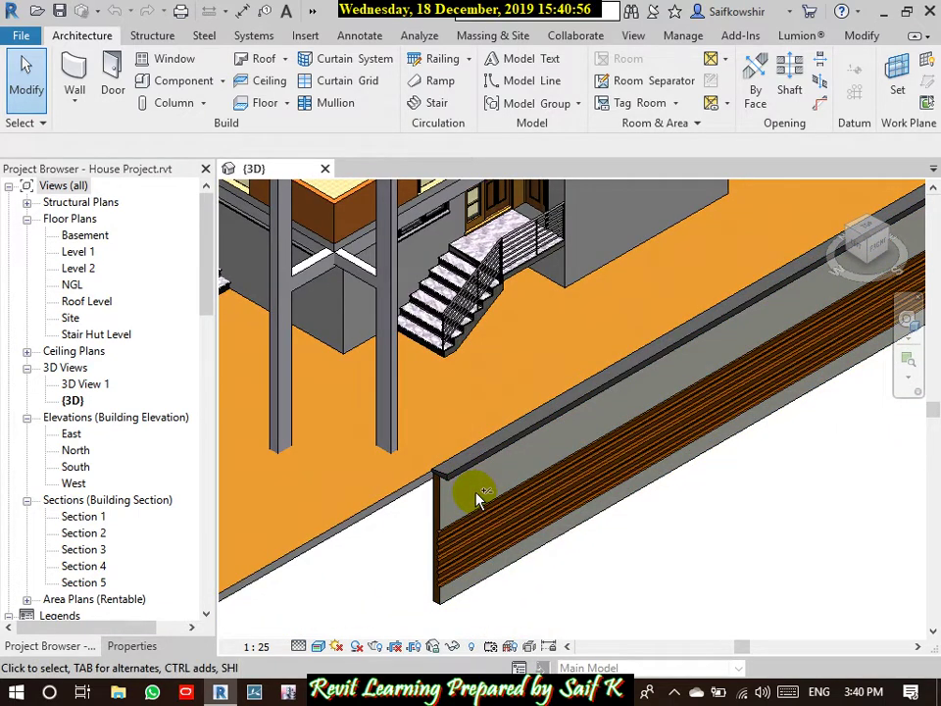
click(504, 441)
scroll(530, 548, down, 2)
shift+middle_drag(544, 545, 616, 589)
click(616, 589)
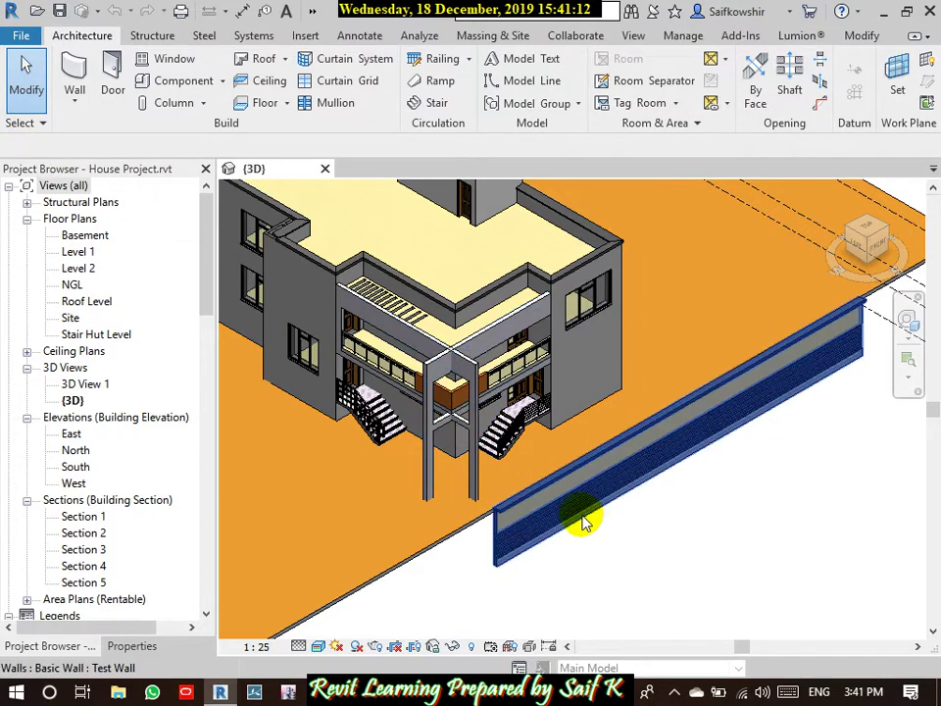
Step: Open the Test Wall's type properties with a Section preview and edit its structure layers
click(549, 494)
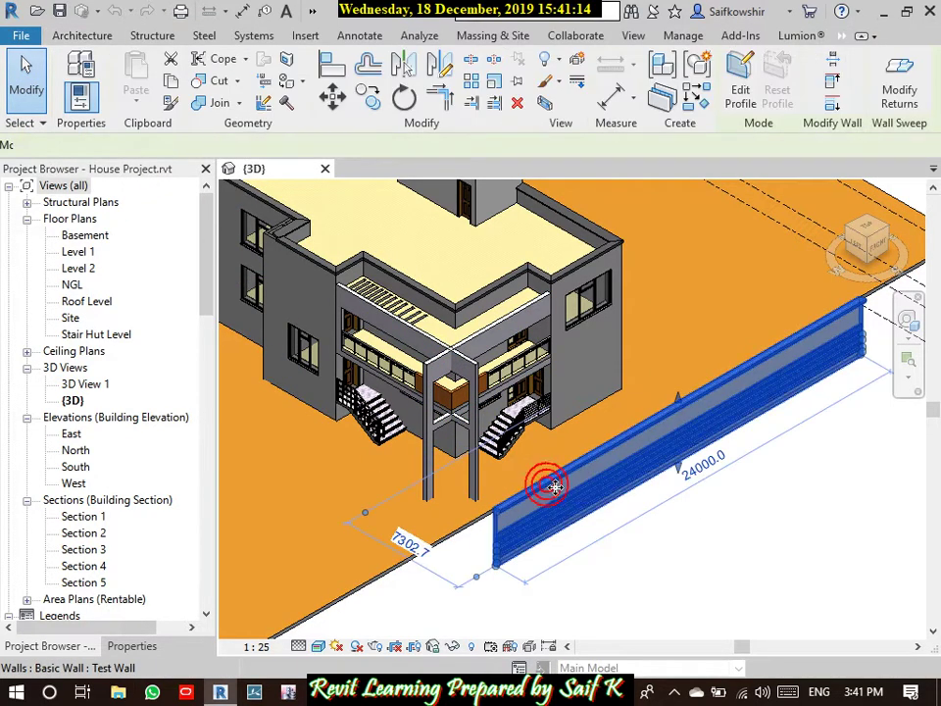
click(142, 646)
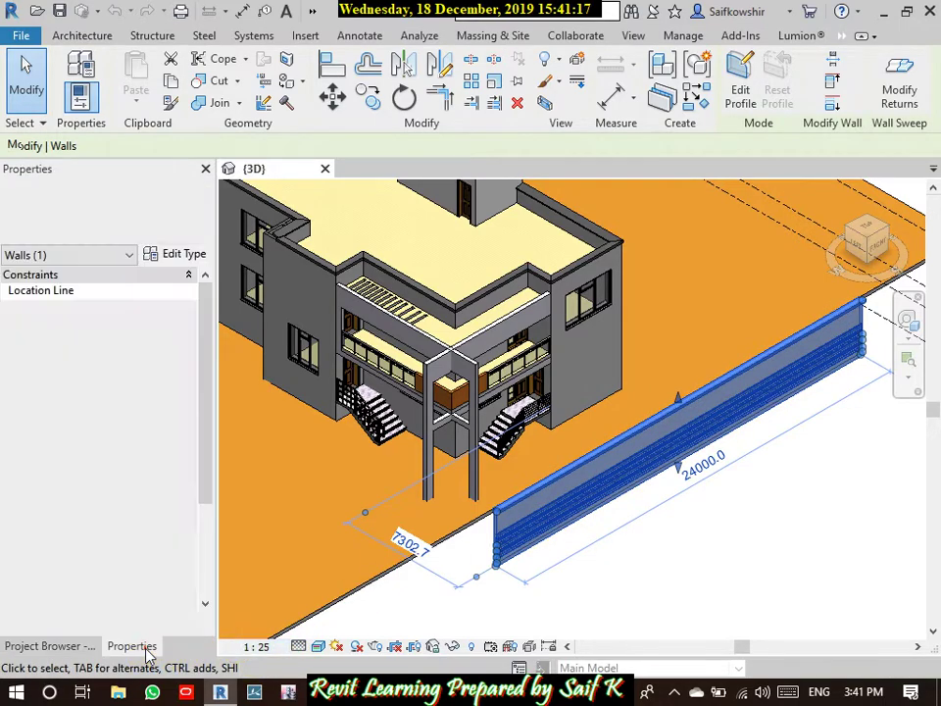
click(184, 255)
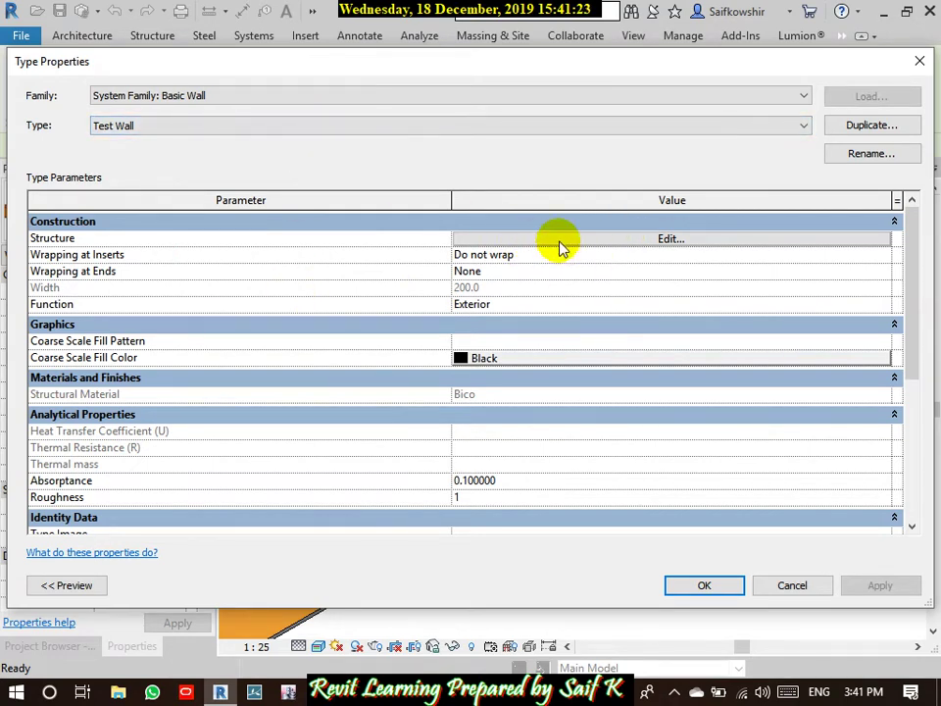
click(79, 586)
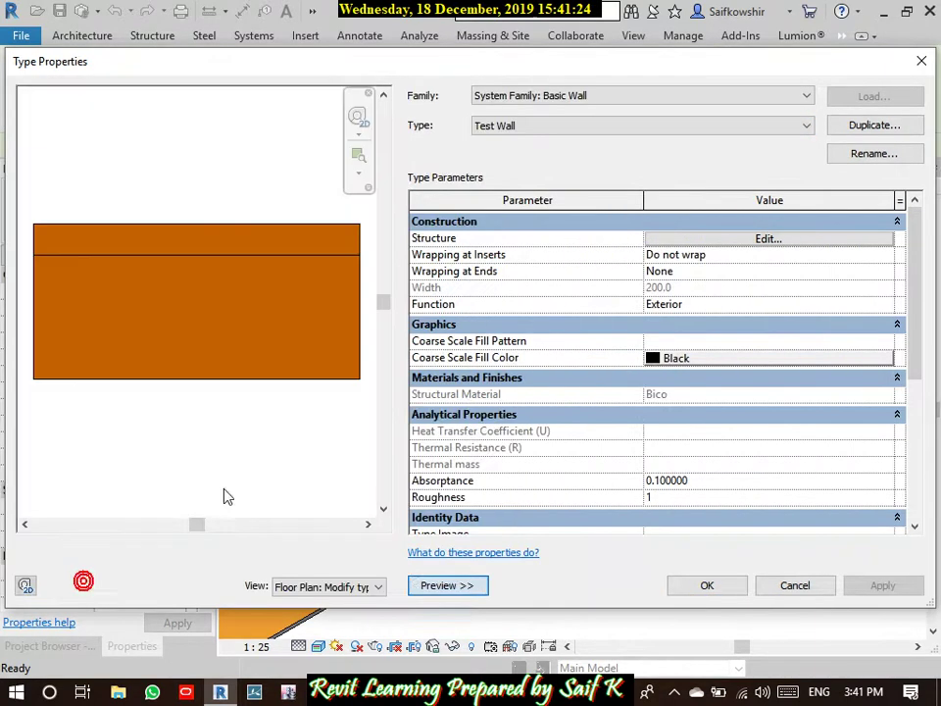
click(348, 585)
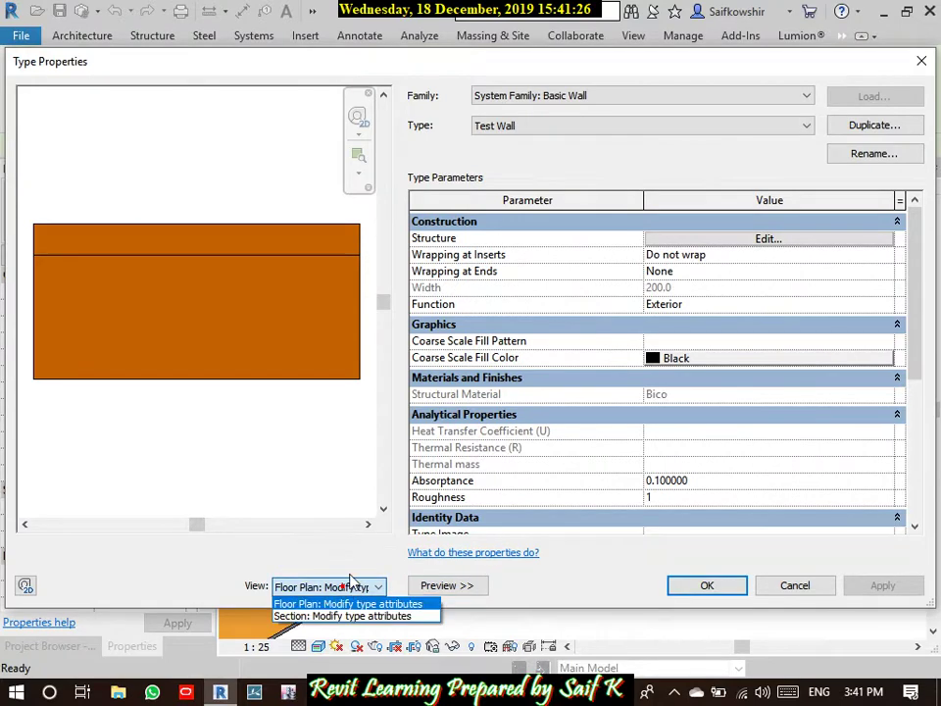
click(285, 616)
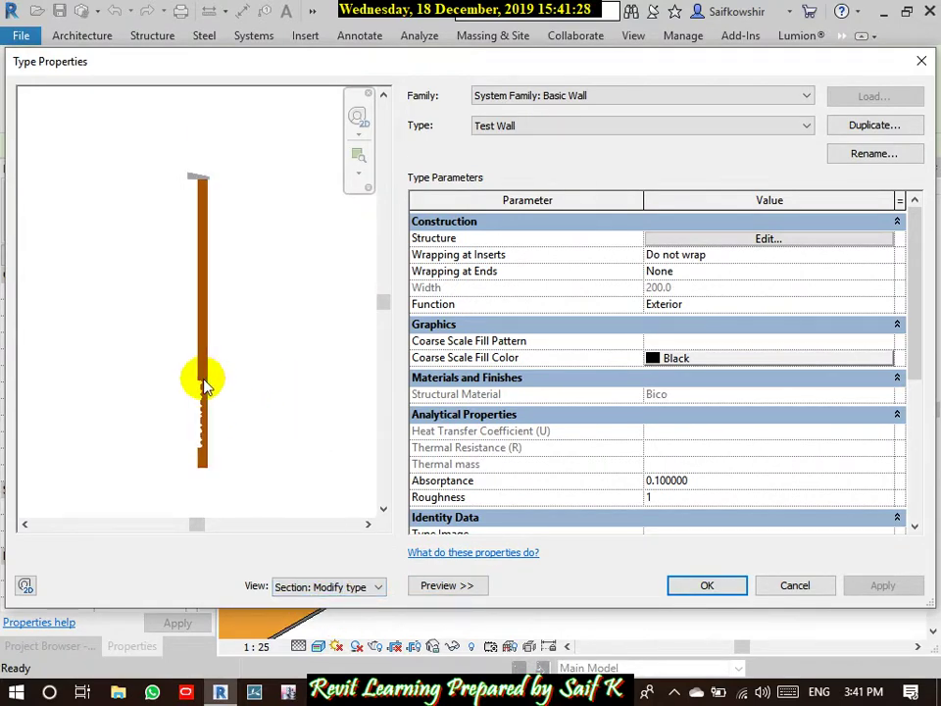
click(773, 238)
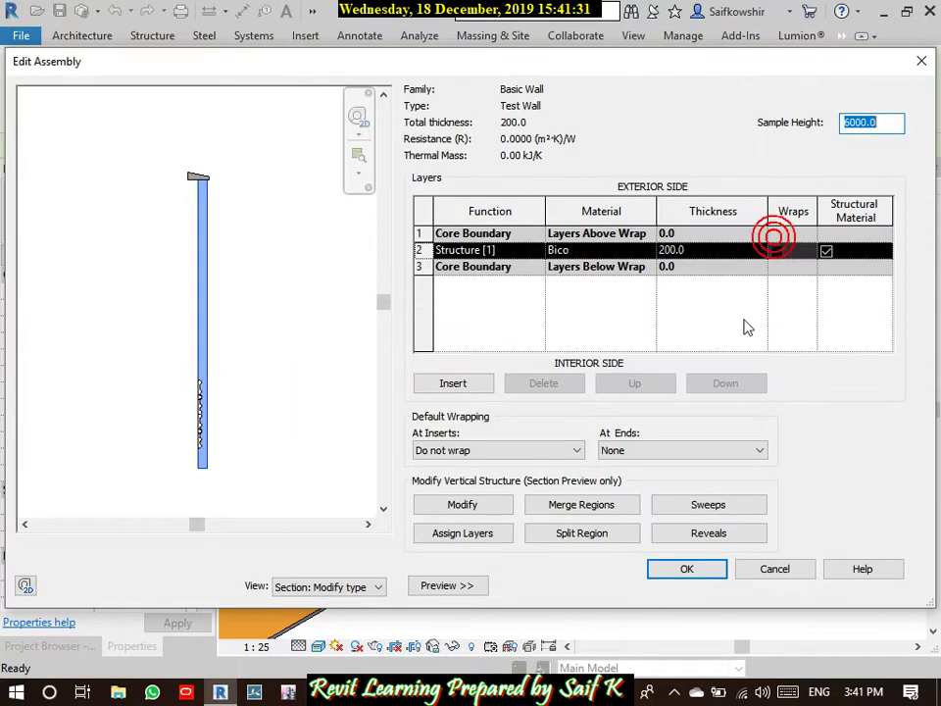
Step: Open the Test Wall's Wall Sweeps and browse materials for the exterior top sweep (offset -90.0)
click(721, 510)
mouse_move(589, 79)
mouse_down()
mouse_move(471, 57)
mouse_move(463, 21)
mouse_up()
click(219, 203)
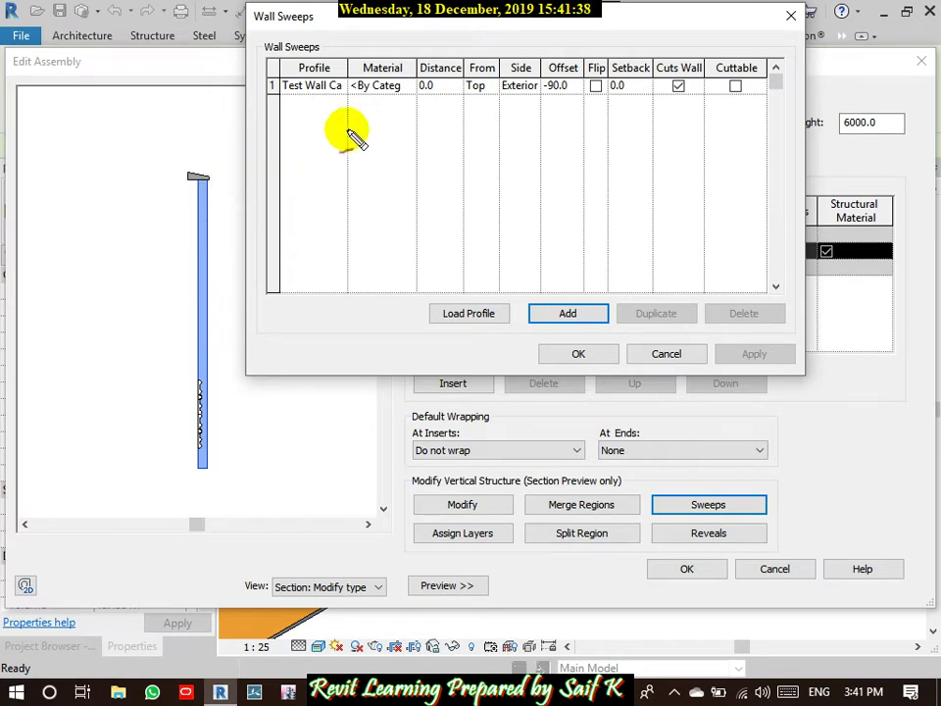
drag(343, 106, 424, 110)
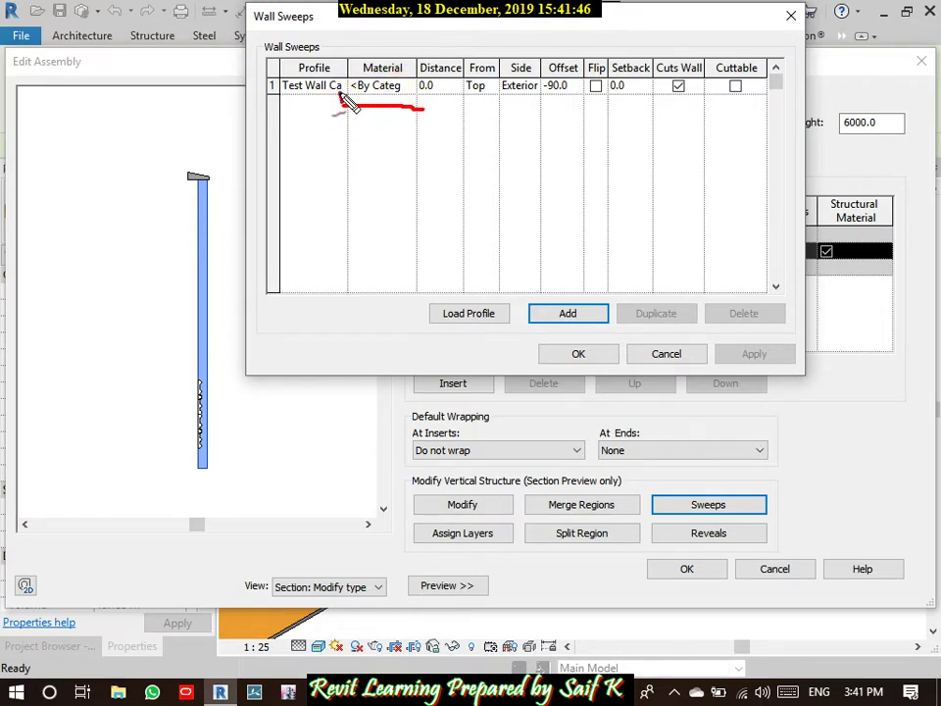
mouse_move(343, 102)
mouse_down()
mouse_move(369, 51)
mouse_move(427, 109)
mouse_up()
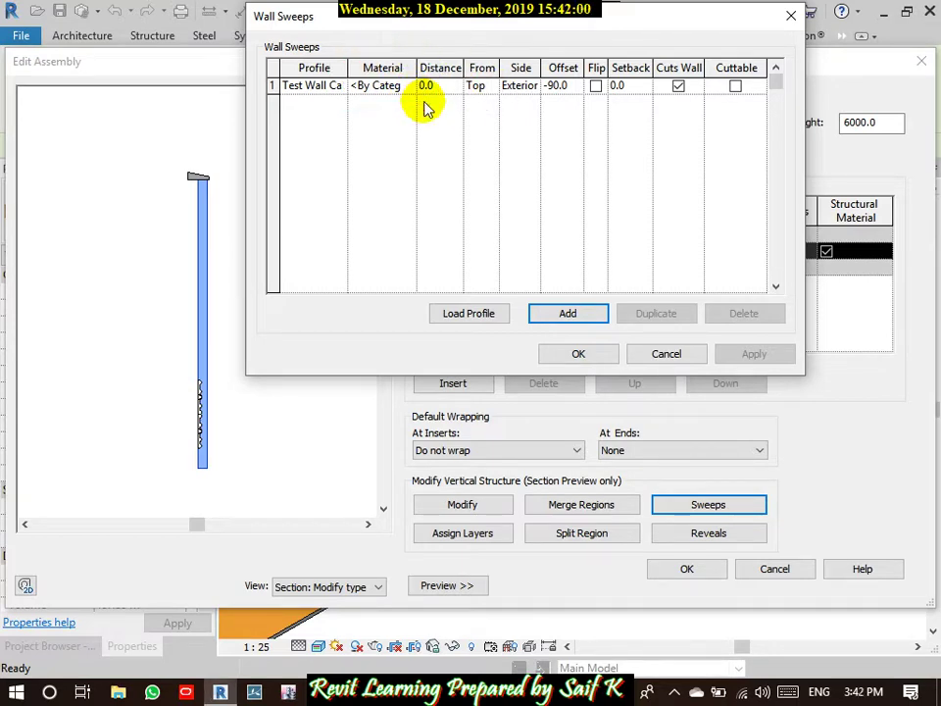
click(396, 87)
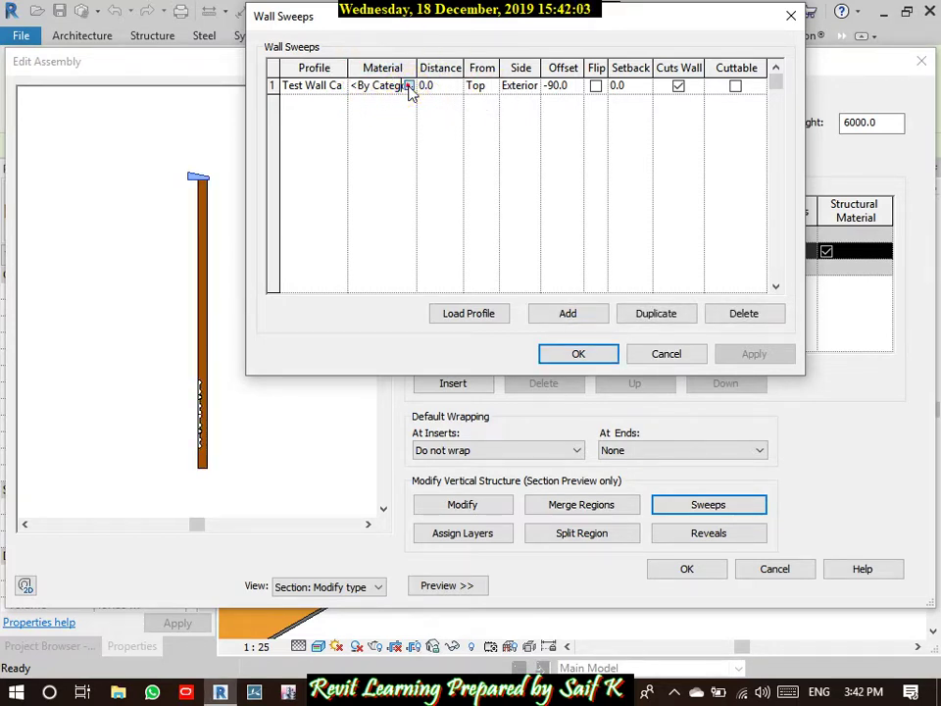
click(407, 86)
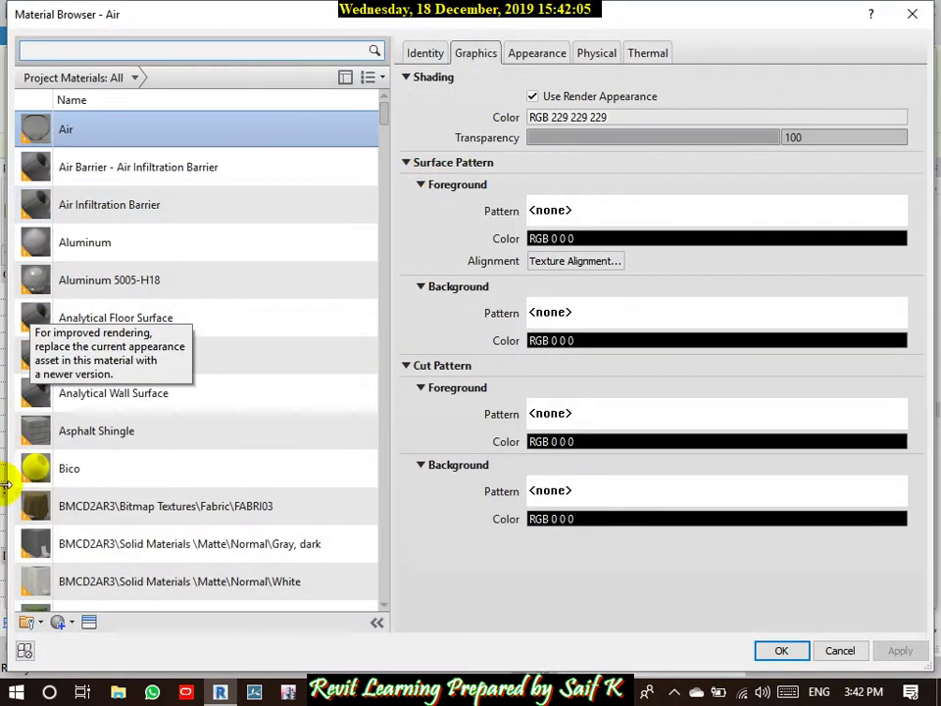
click(67, 473)
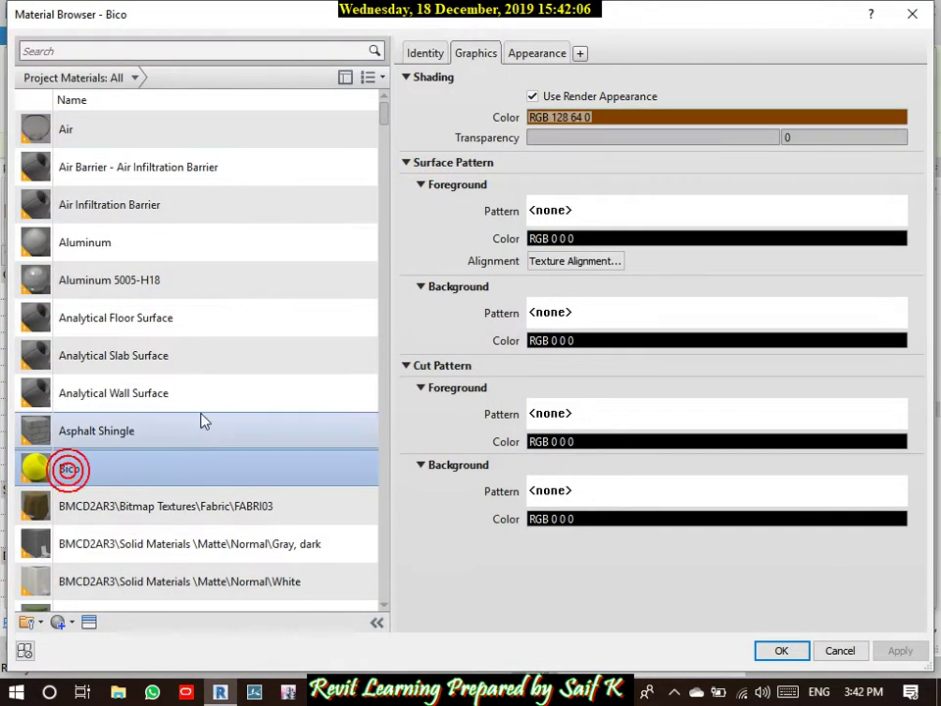
Step: Assign Material renderizado 137-122-153 to the top sweep and confirm
scroll(174, 398, down, 5)
click(175, 387)
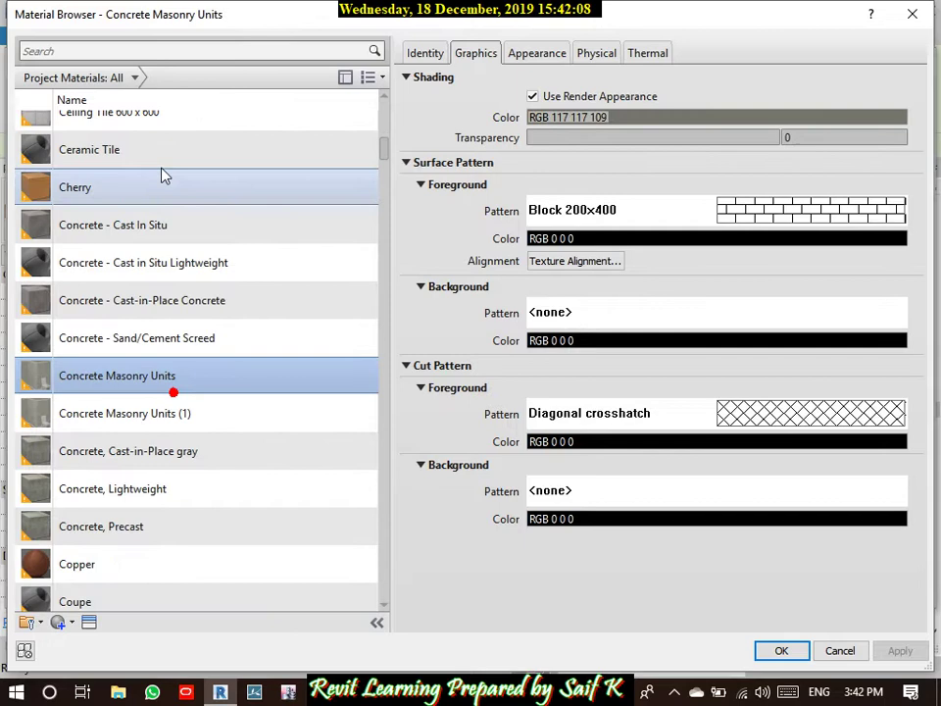
click(93, 187)
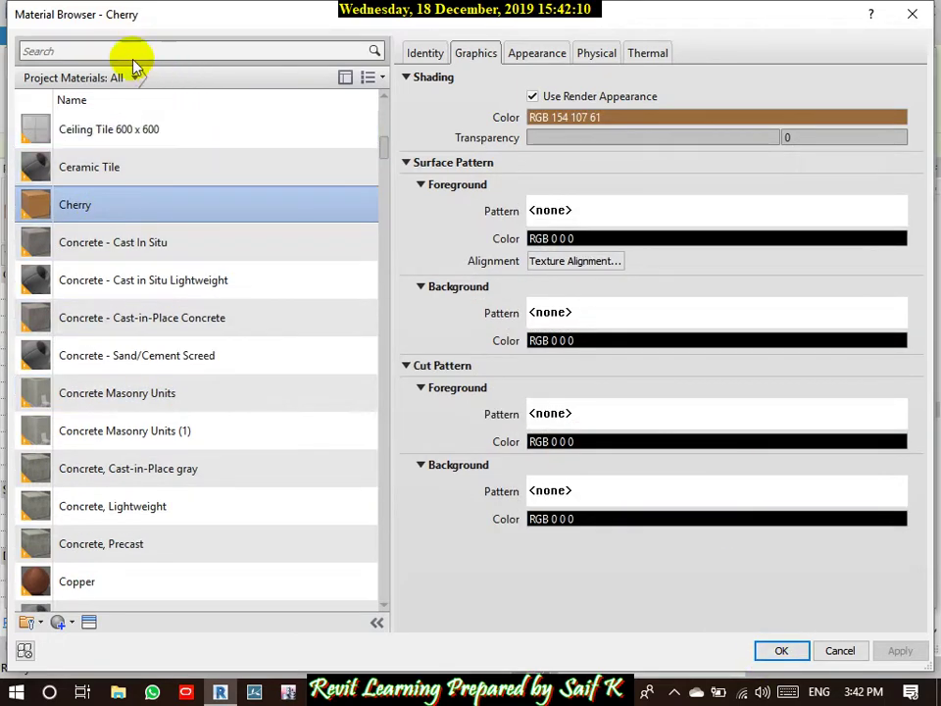
scroll(222, 366, down, 5)
scroll(222, 365, down, 5)
scroll(220, 365, down, 5)
scroll(219, 365, down, 5)
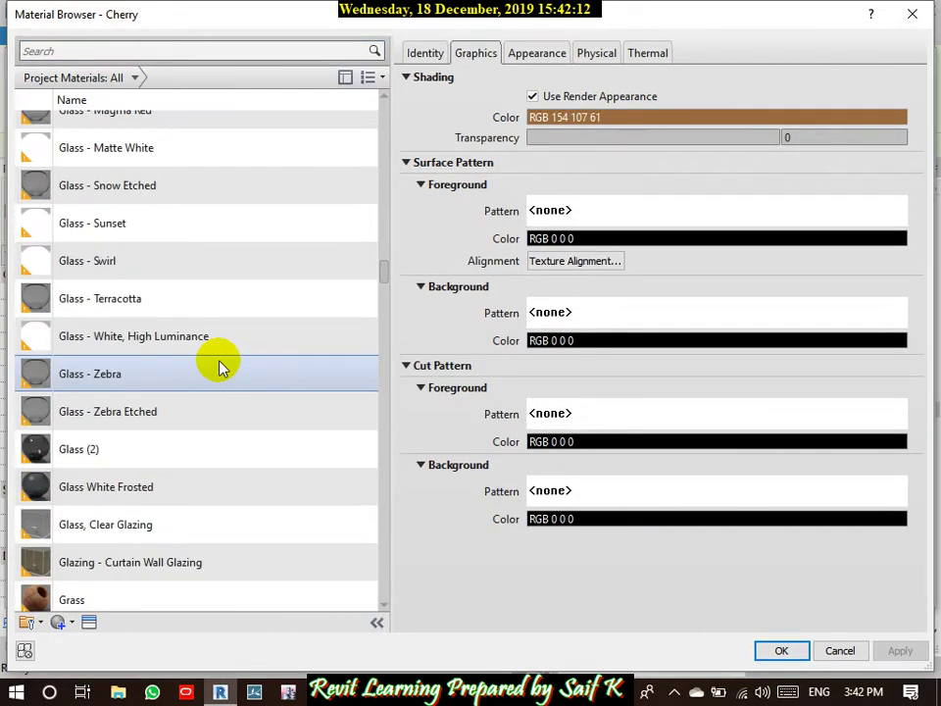
scroll(219, 367, down, 5)
scroll(220, 365, down, 10)
scroll(221, 362, down, 3)
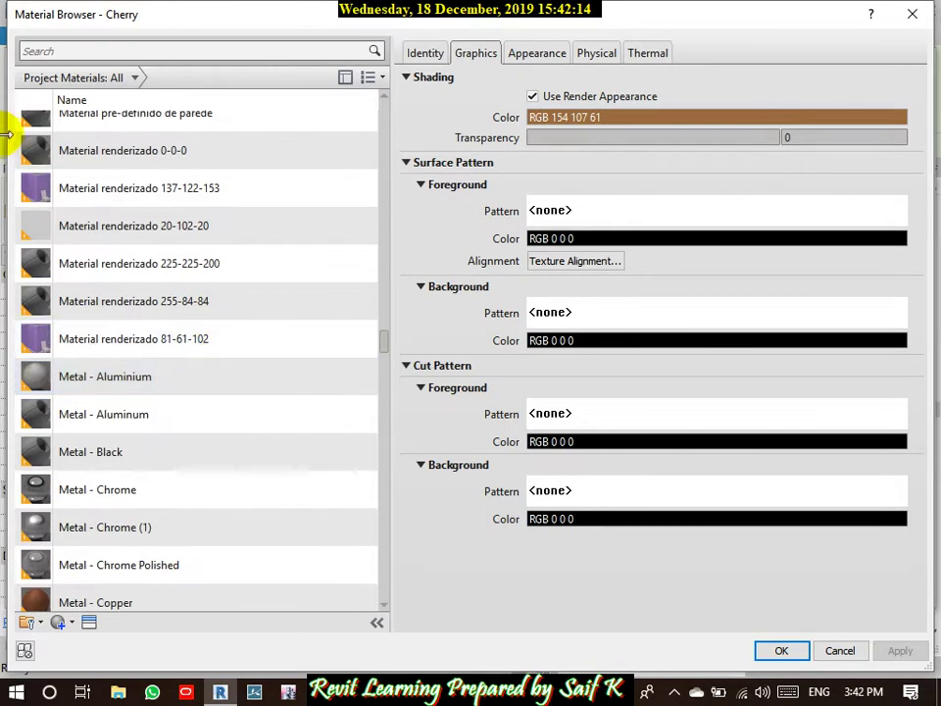
click(113, 199)
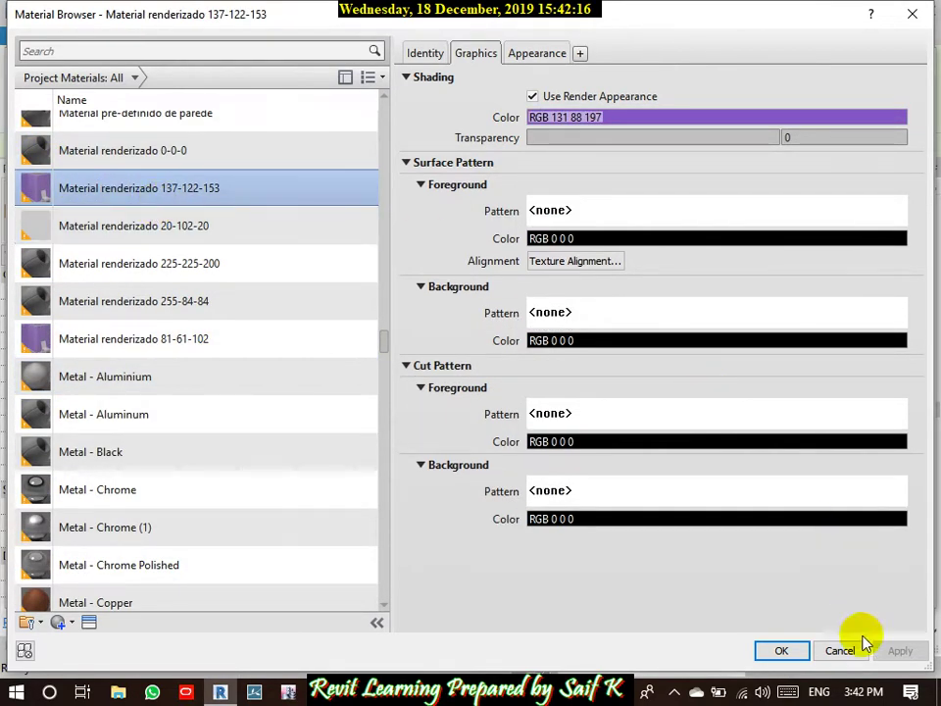
click(783, 651)
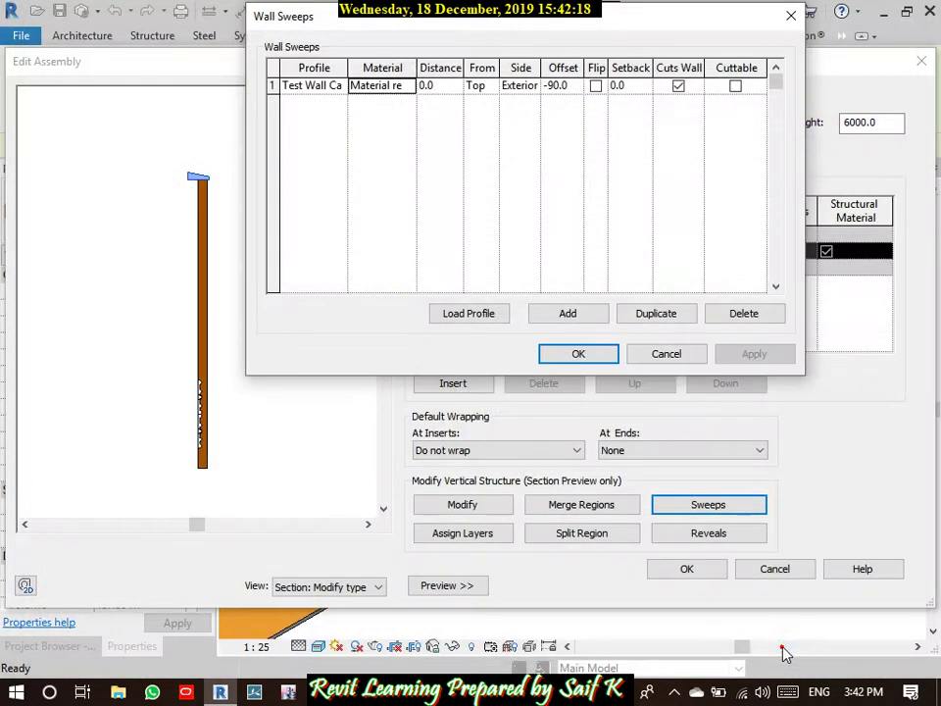
Step: Accept the sweep, assembly and type property dialogs to apply the Test Wall changes
click(580, 355)
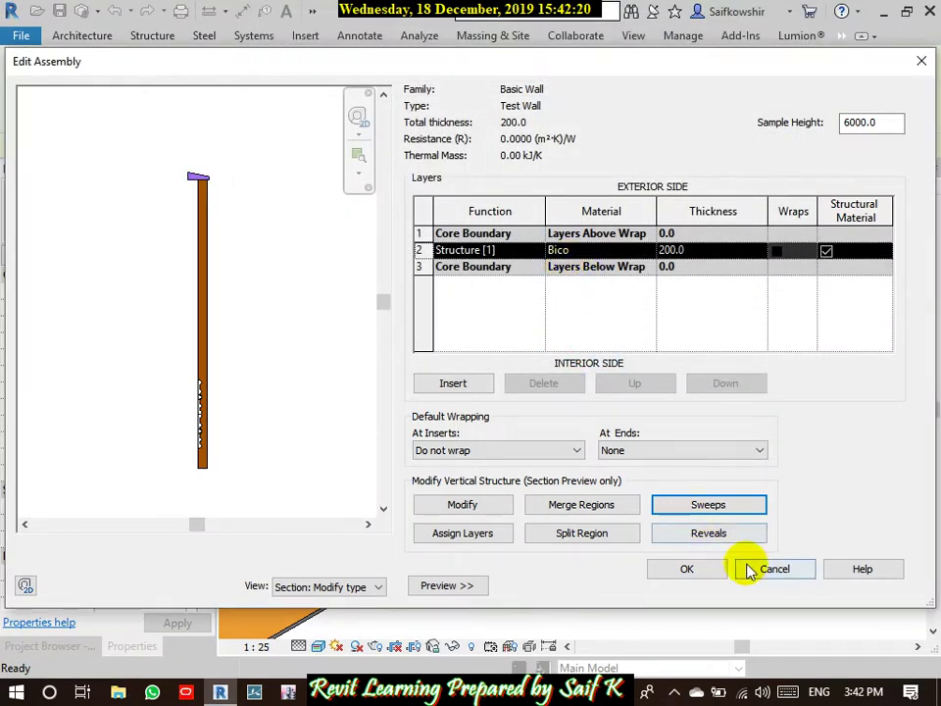
click(699, 572)
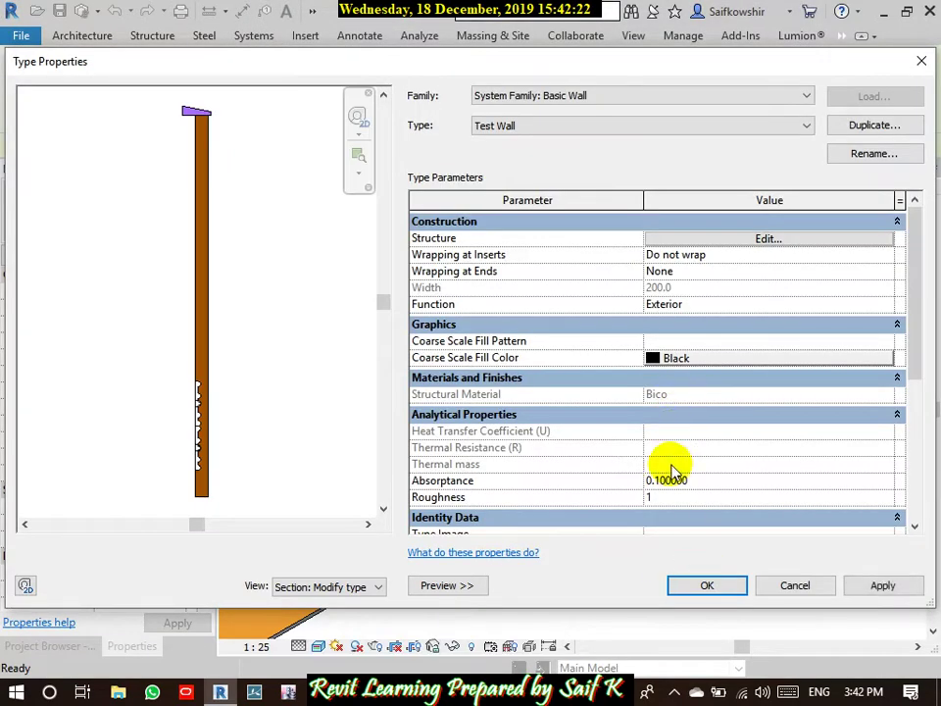
click(708, 588)
click(658, 588)
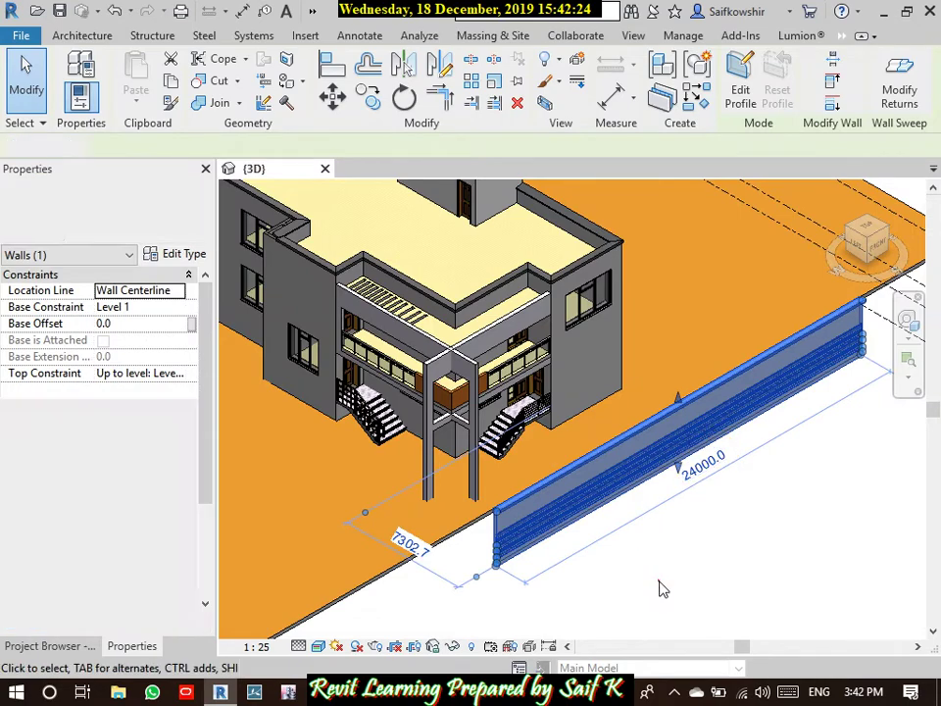
Step: Delete the Test Wall standing in front of the house
scroll(608, 441, up, 3)
scroll(618, 456, up, 2)
scroll(627, 467, up, 2)
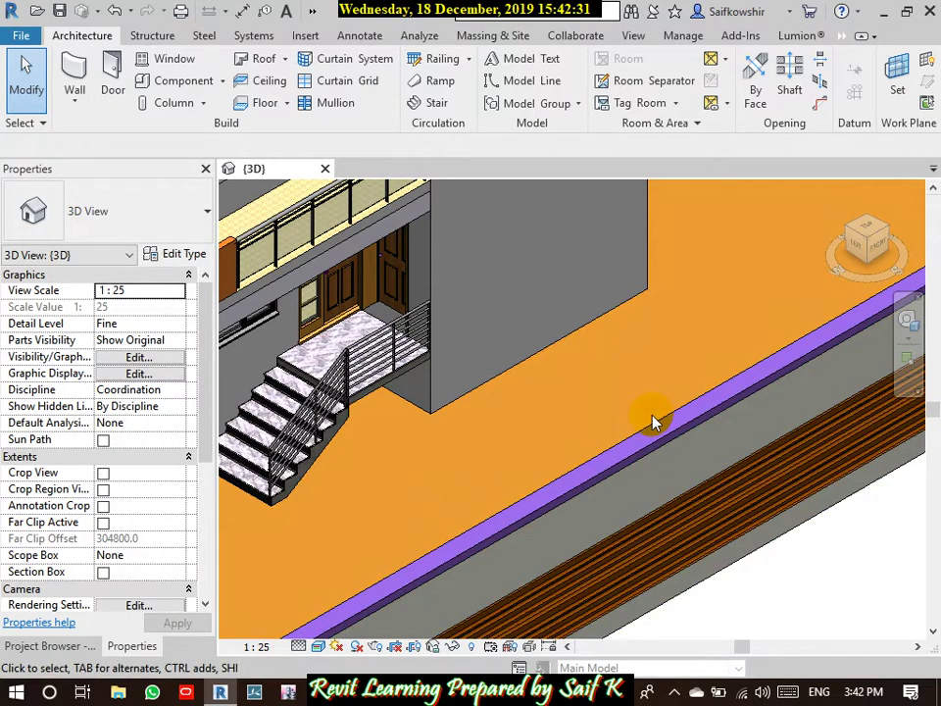
scroll(684, 371, down, 3)
scroll(610, 521, up, 2)
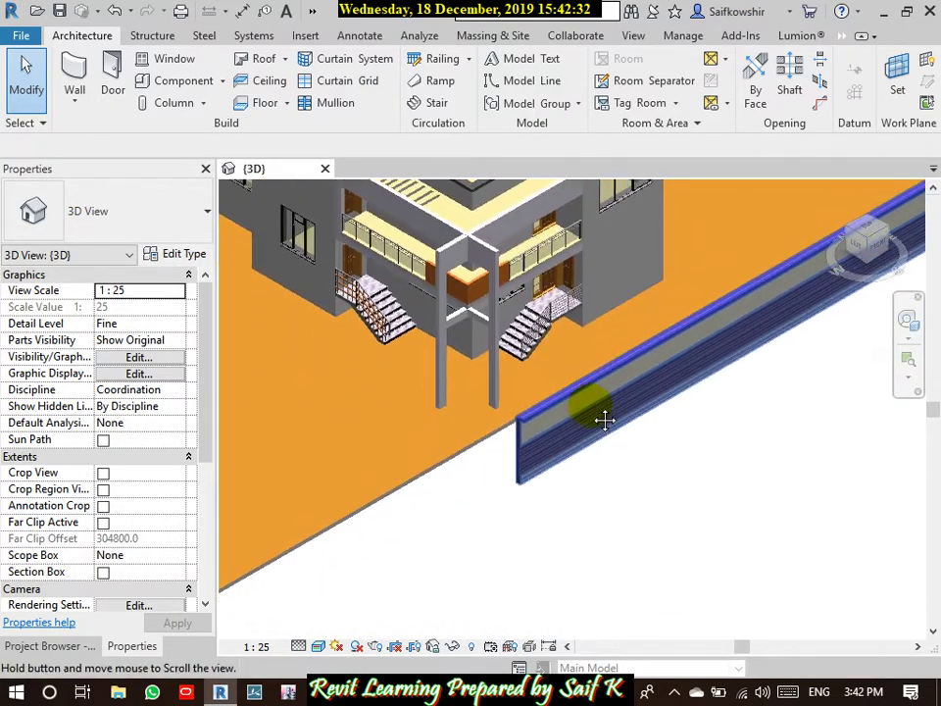
middle_drag(611, 521, 567, 414)
scroll(567, 414, up, 2)
scroll(530, 403, up, 2)
scroll(481, 436, up, 2)
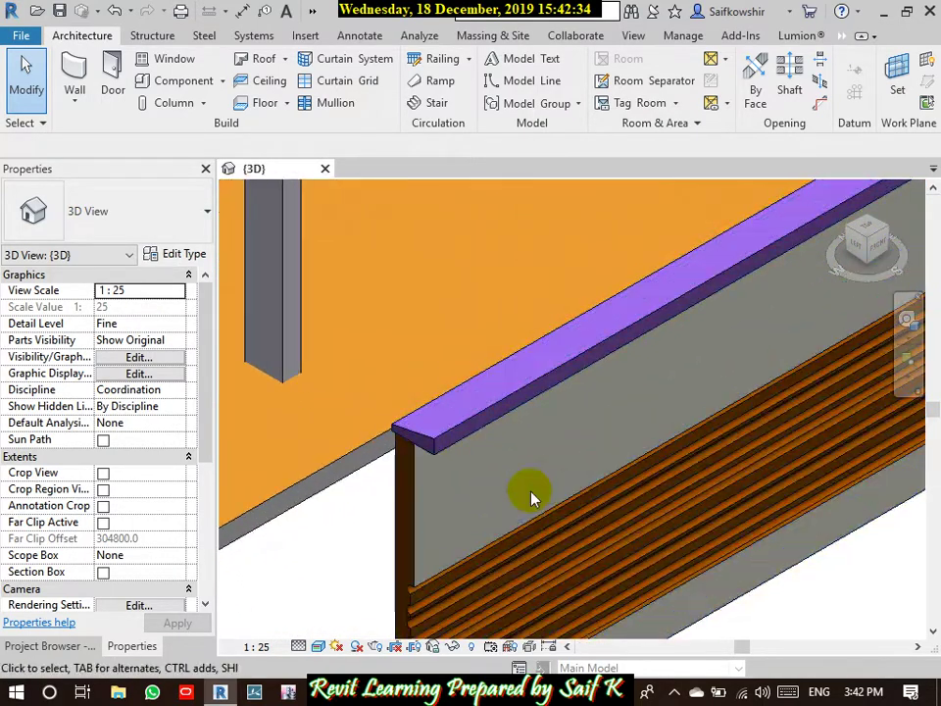
scroll(512, 446, down, 2)
scroll(508, 437, down, 2)
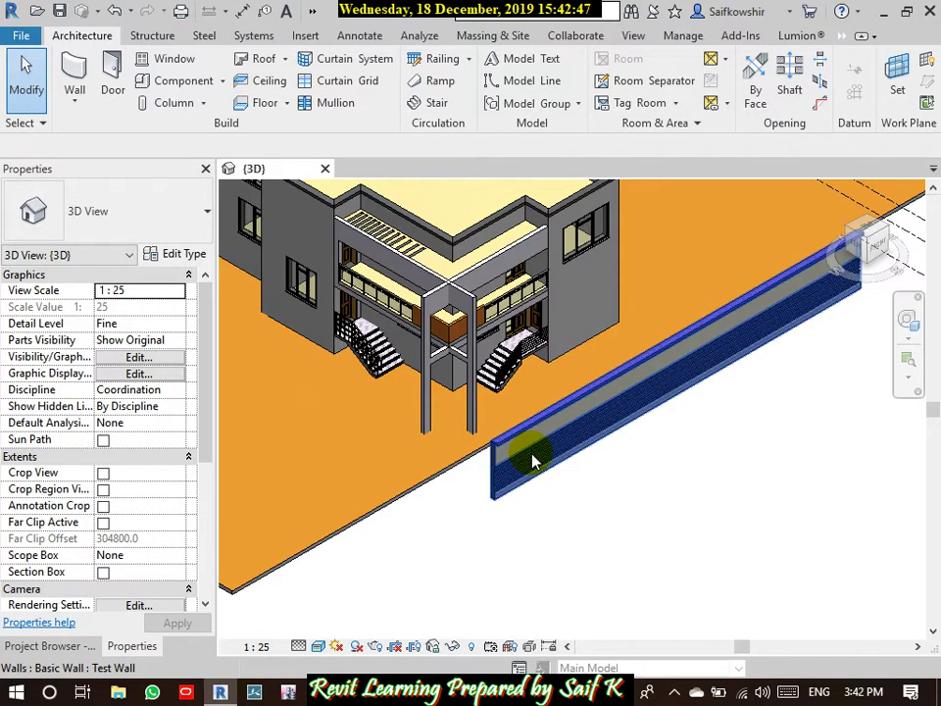
click(537, 434)
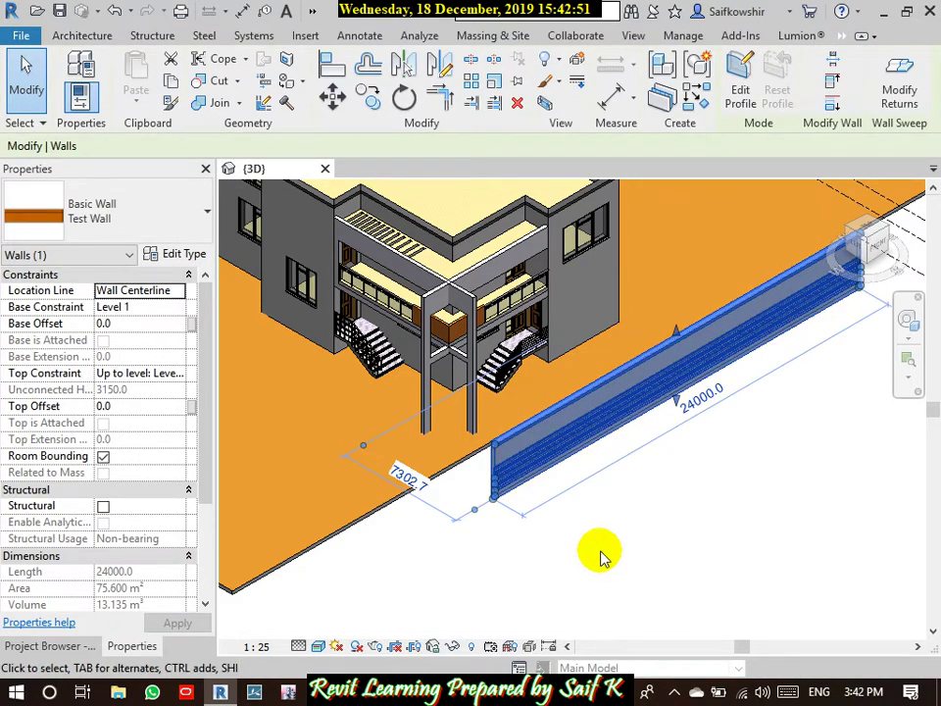
key(Delete)
scroll(628, 378, down, 4)
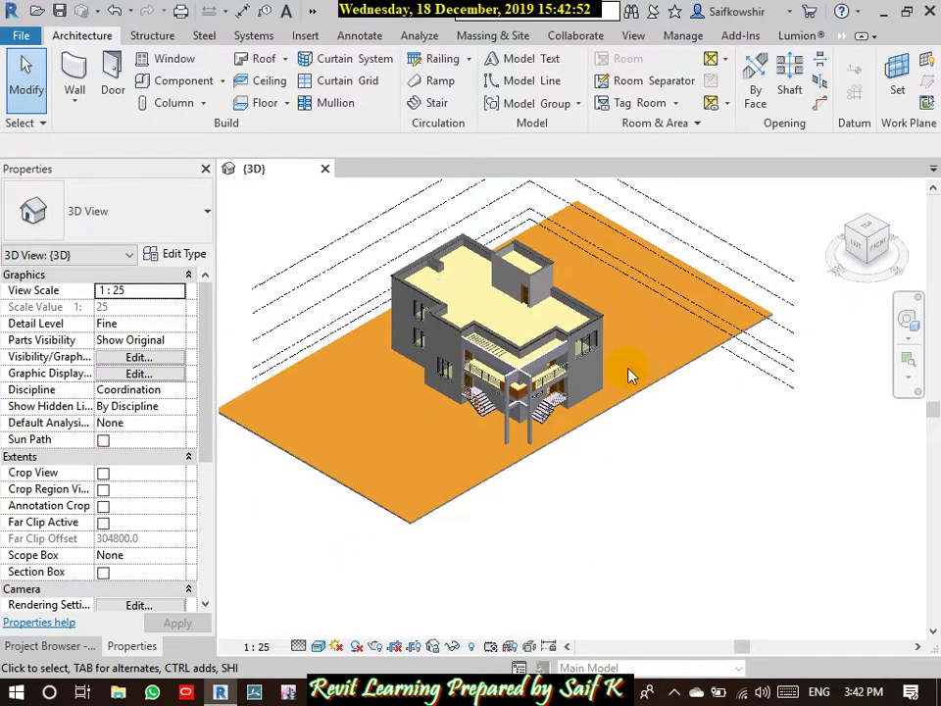
click(86, 647)
Step: Open the Level 1 floor plan and frame the whole house in the view
double_click(79, 252)
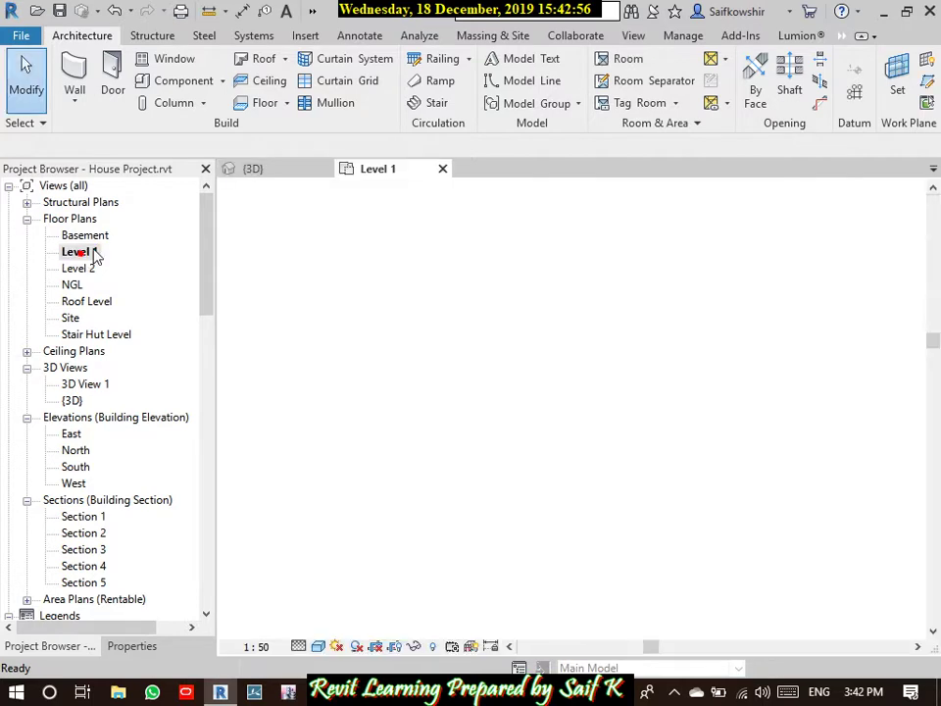
scroll(541, 336, up, 2)
scroll(792, 317, up, 2)
scroll(781, 315, down, 1)
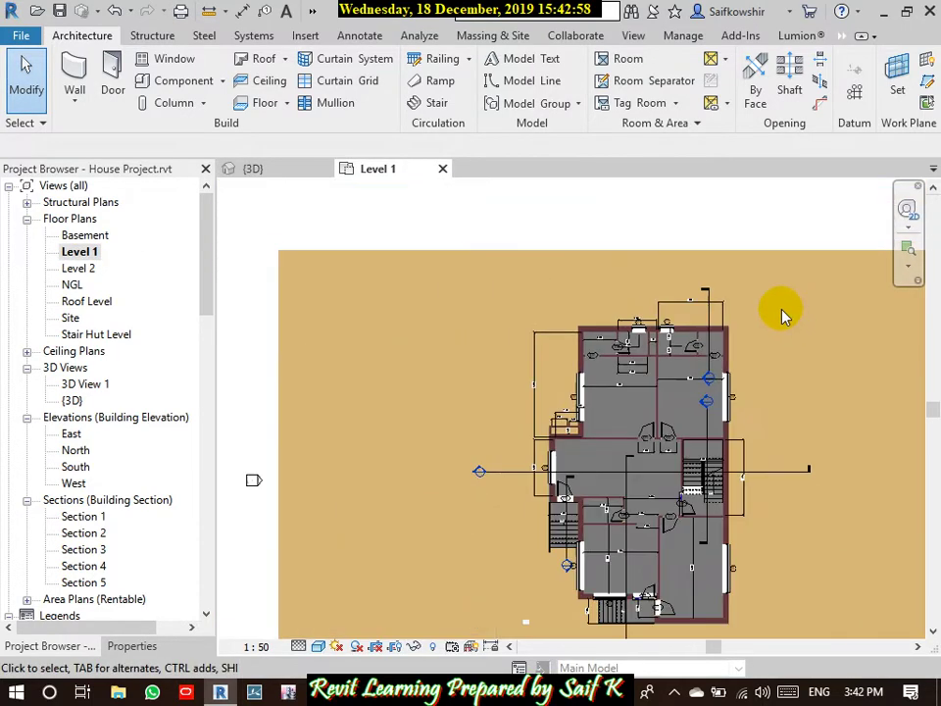
scroll(781, 315, down, 1)
mouse_move(781, 314)
middle_down()
mouse_move(721, 340)
mouse_move(701, 297)
middle_up()
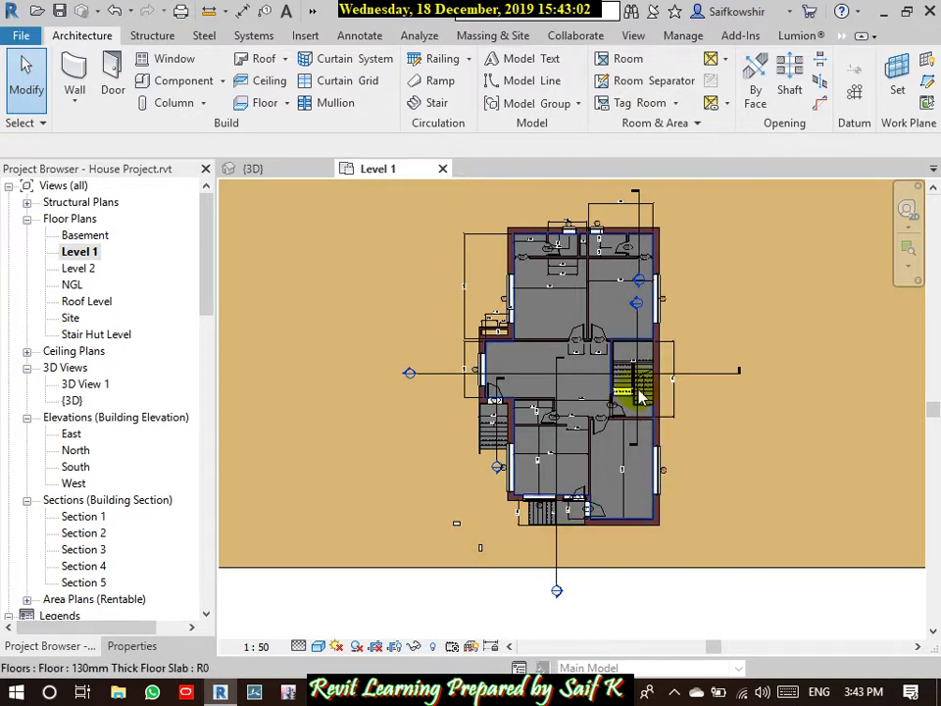
mouse_move(636, 257)
middle_down()
mouse_move(644, 282)
mouse_move(689, 292)
middle_up()
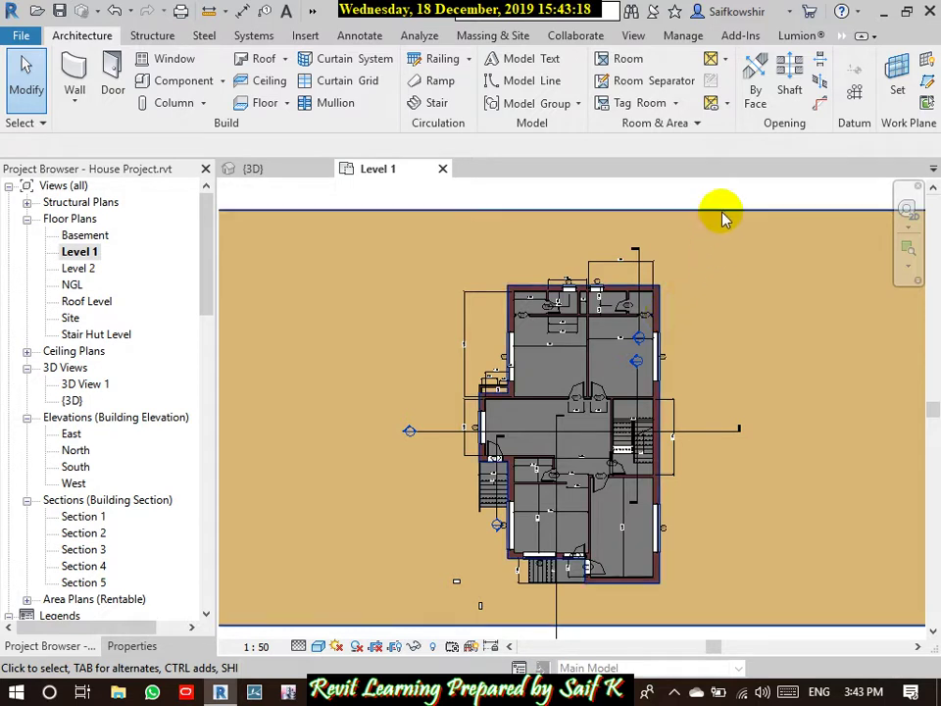
click(78, 38)
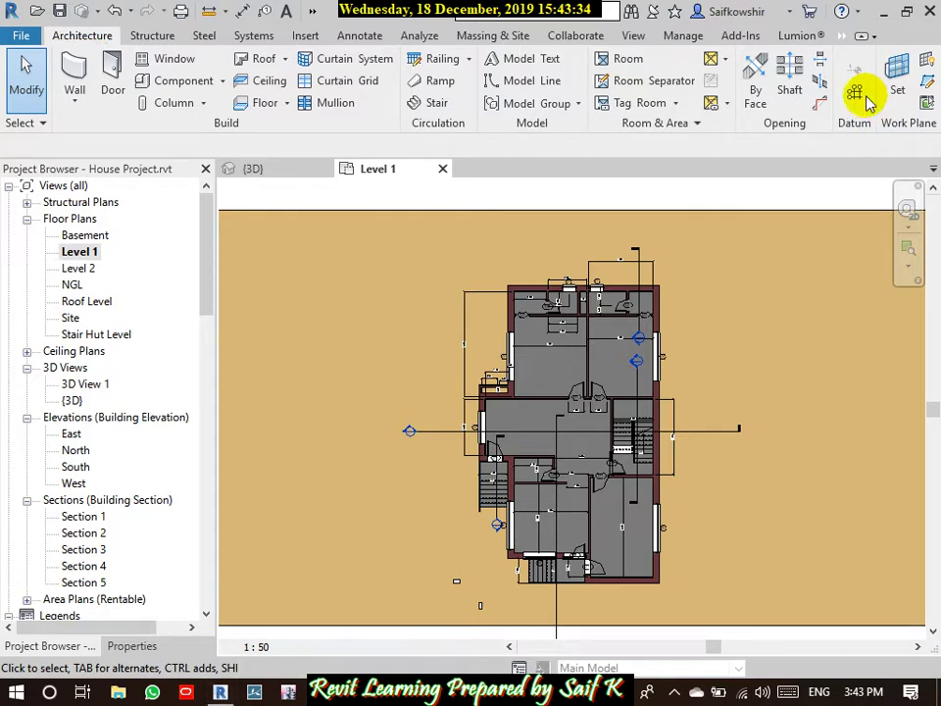
Step: Draw grid 1 along the top wall, ending with its bubble left of the building
click(856, 91)
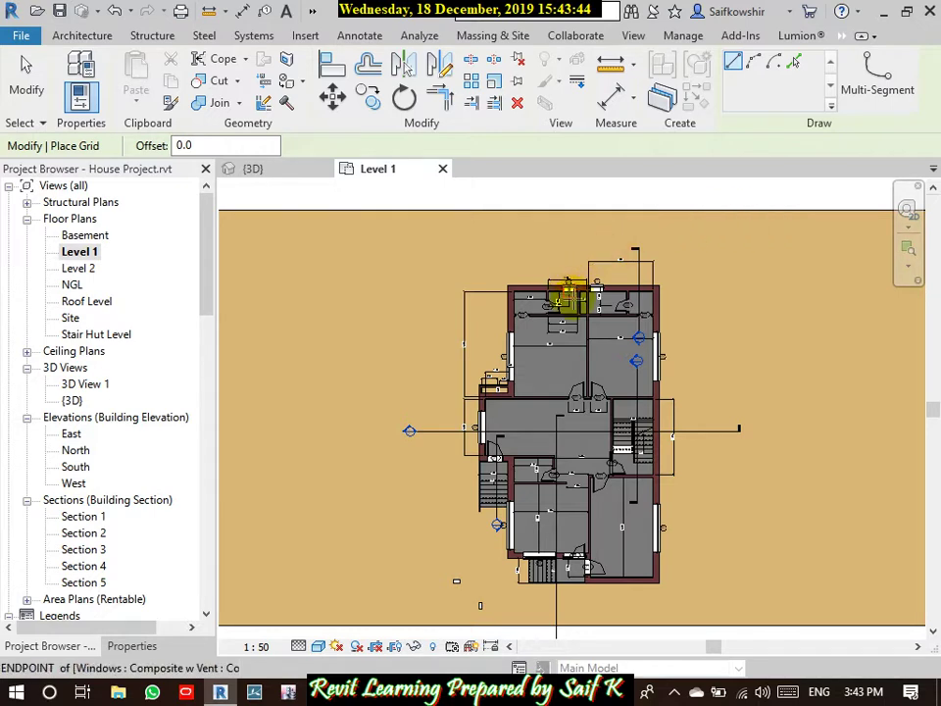
scroll(638, 282, up, 3)
scroll(638, 282, up, 1)
scroll(642, 287, up, 3)
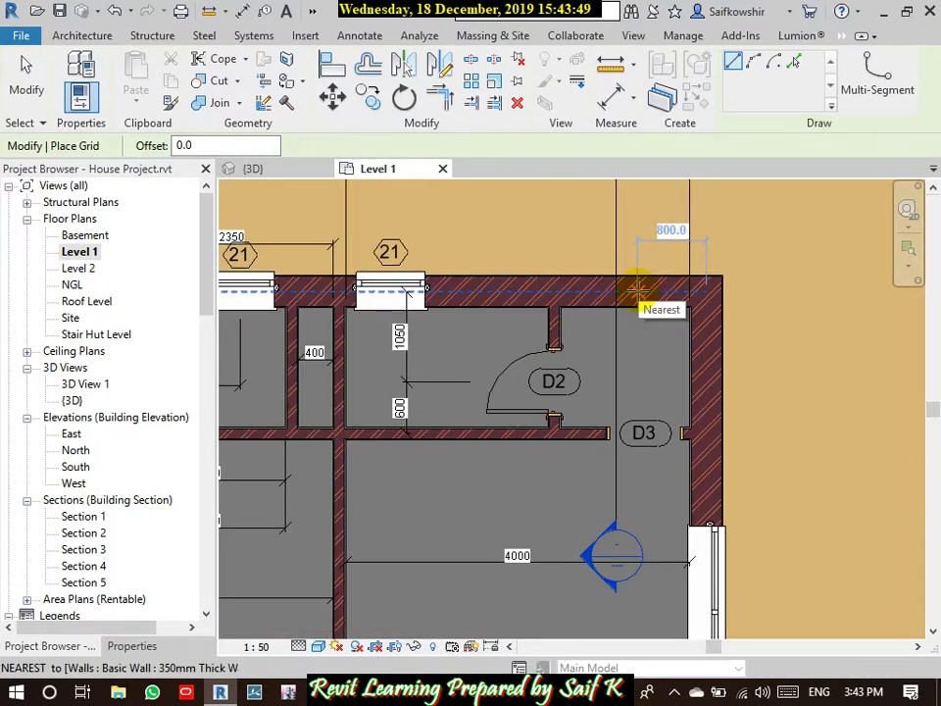
click(780, 295)
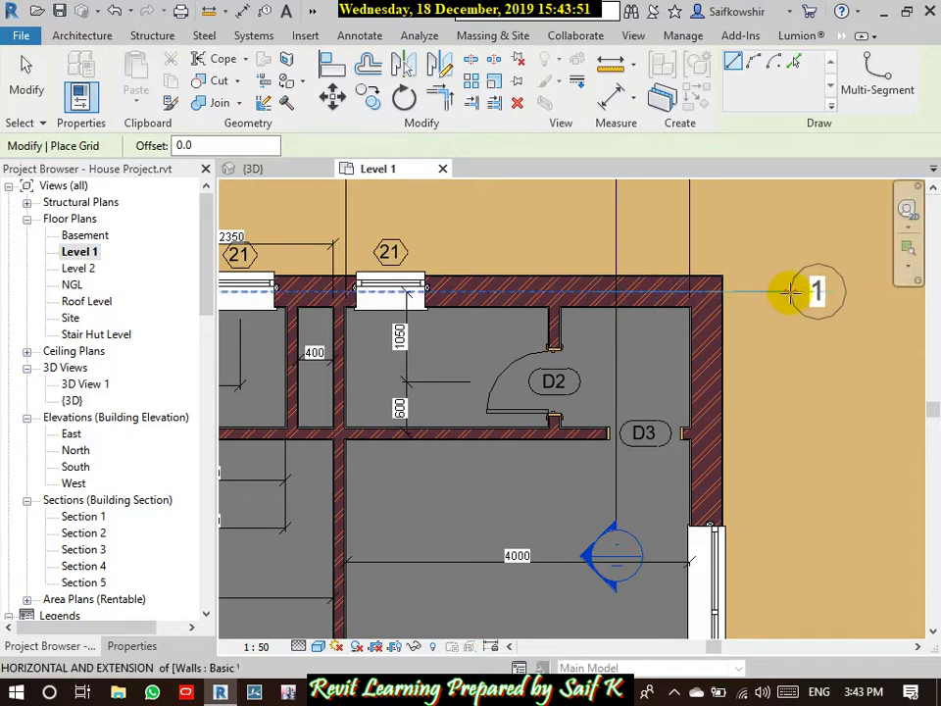
scroll(784, 292, down, 3)
scroll(794, 292, down, 1)
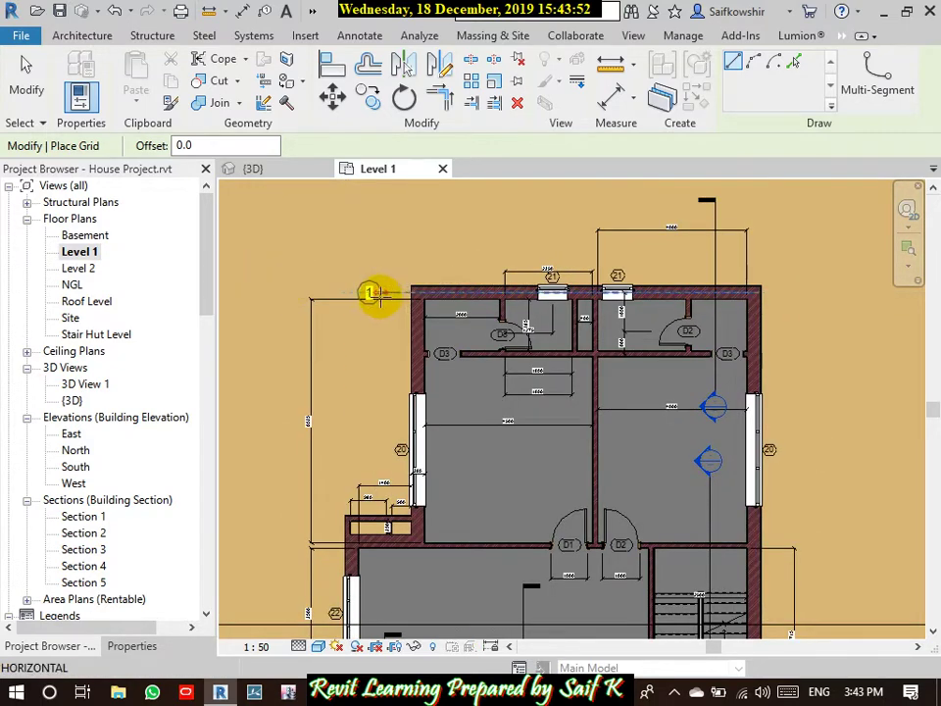
scroll(275, 294, down, 2)
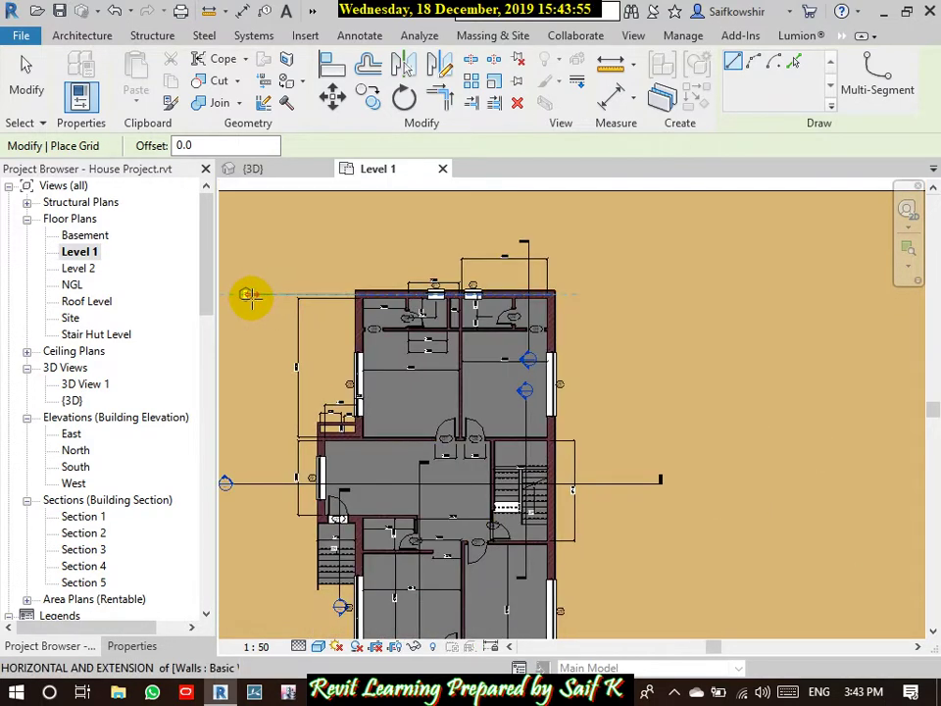
middle_drag(248, 296, 421, 220)
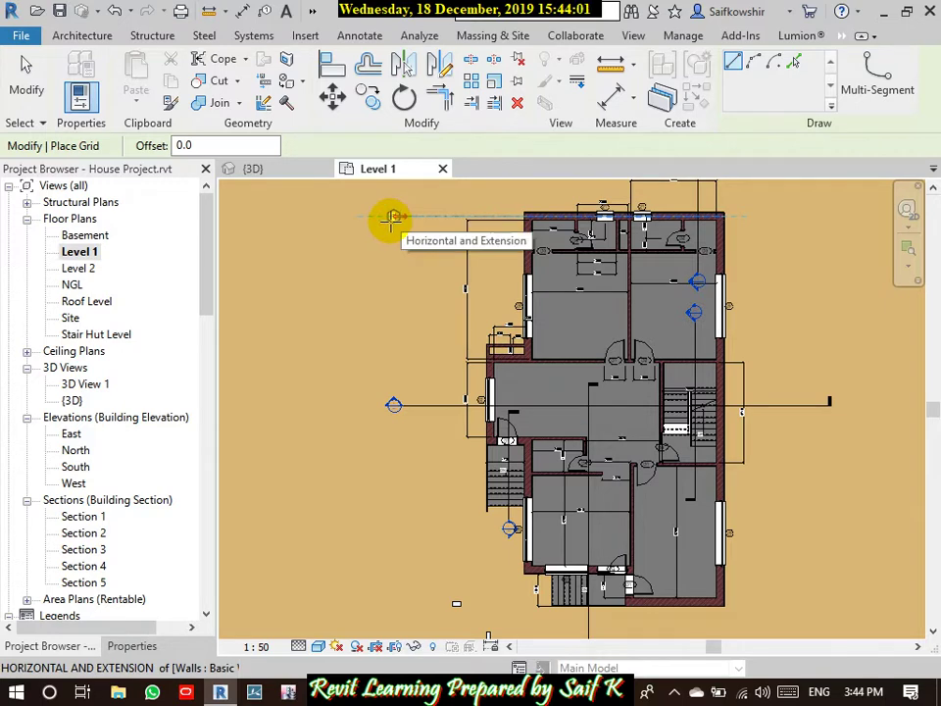
scroll(373, 219, down, 1)
scroll(387, 218, down, 1)
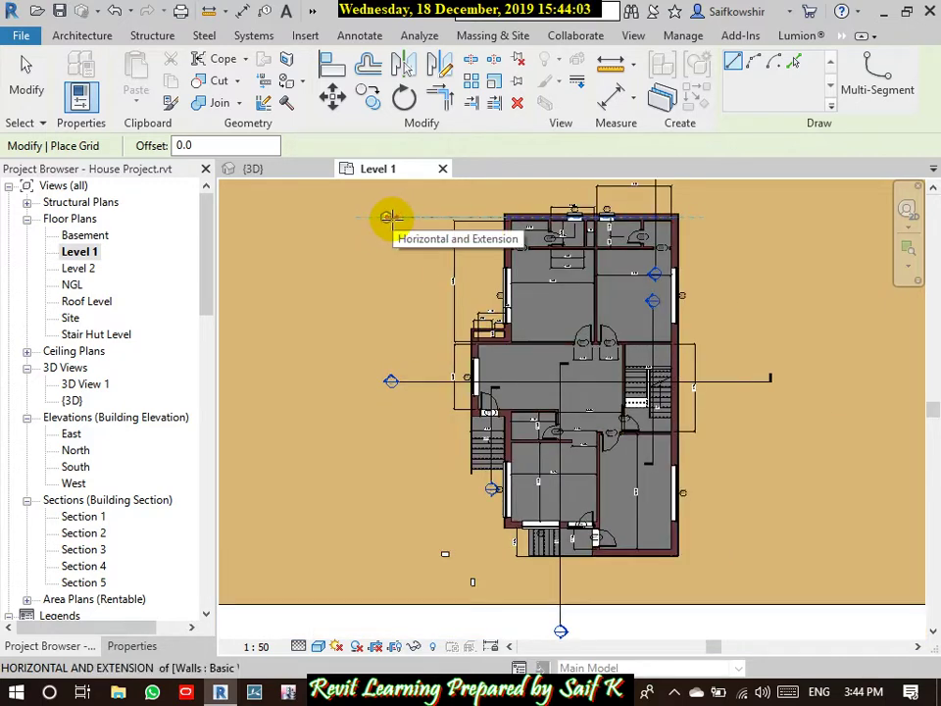
click(390, 217)
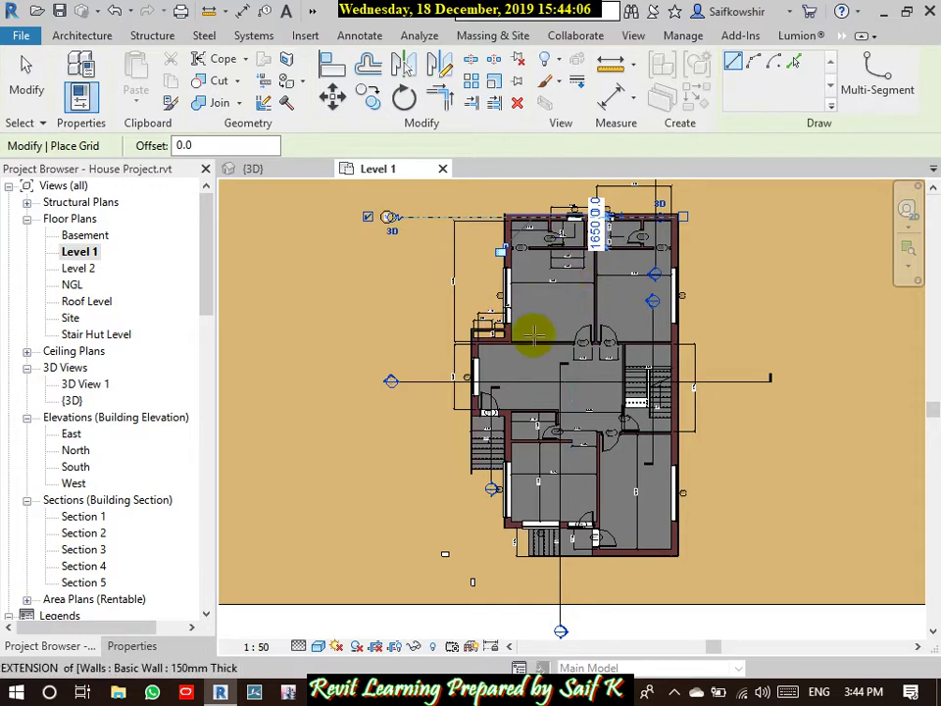
Step: Draw grids 2 and 3 from the walls near door D1, bubbles aligned with grid 1
scroll(529, 333, up, 3)
scroll(525, 329, up, 3)
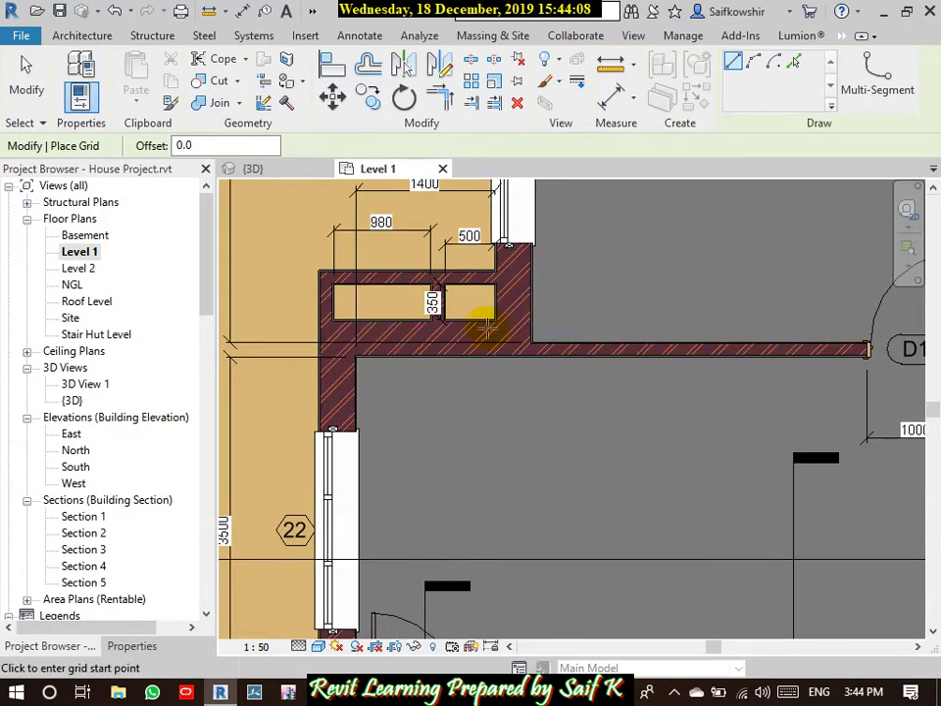
scroll(471, 338, down, 5)
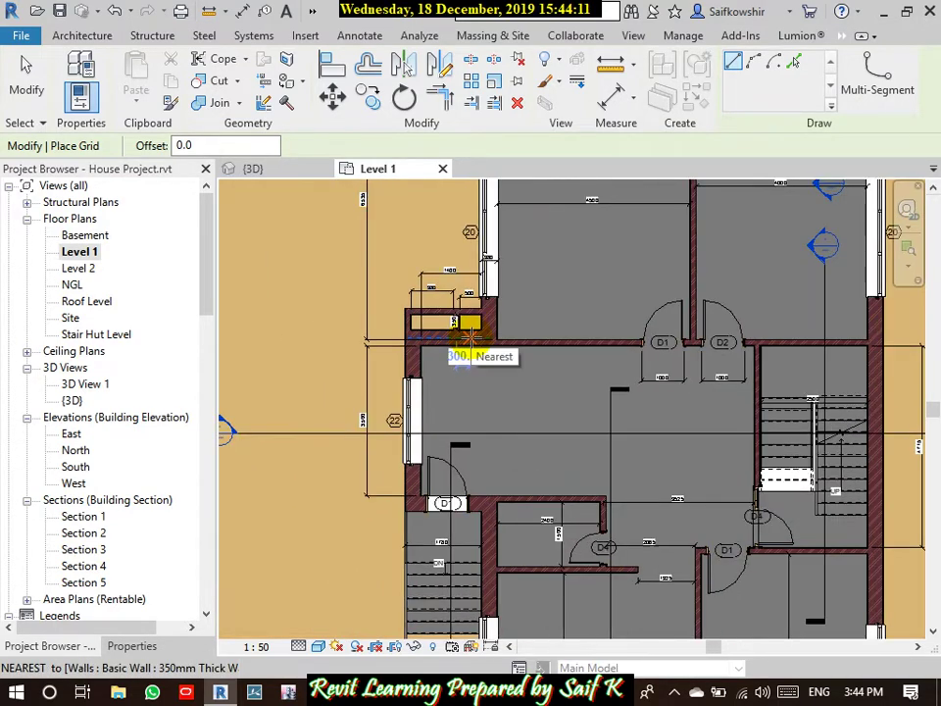
scroll(603, 338, up, 3)
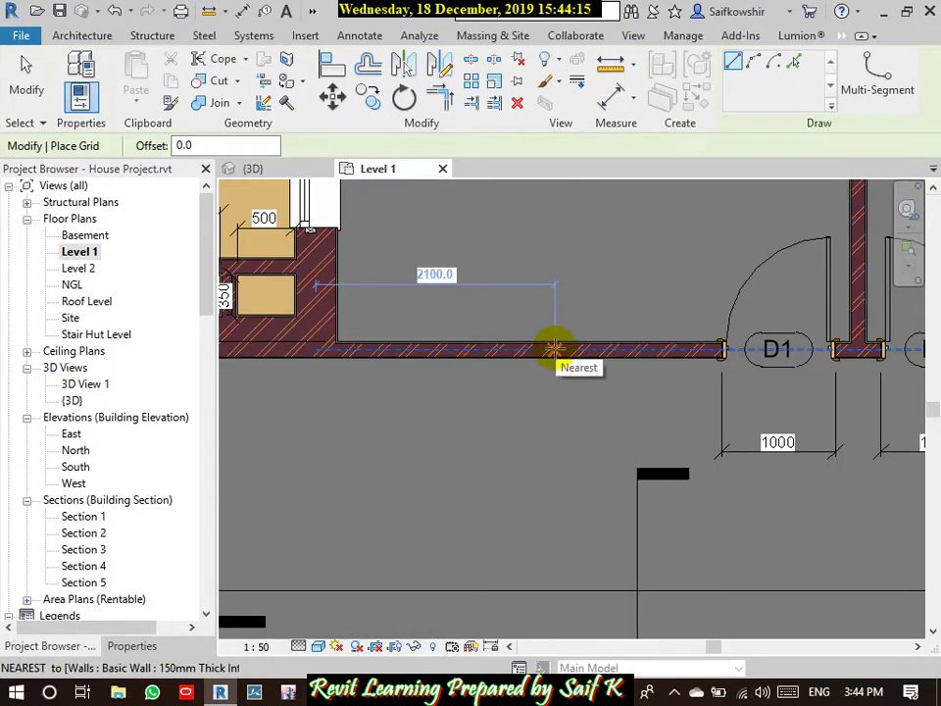
click(554, 348)
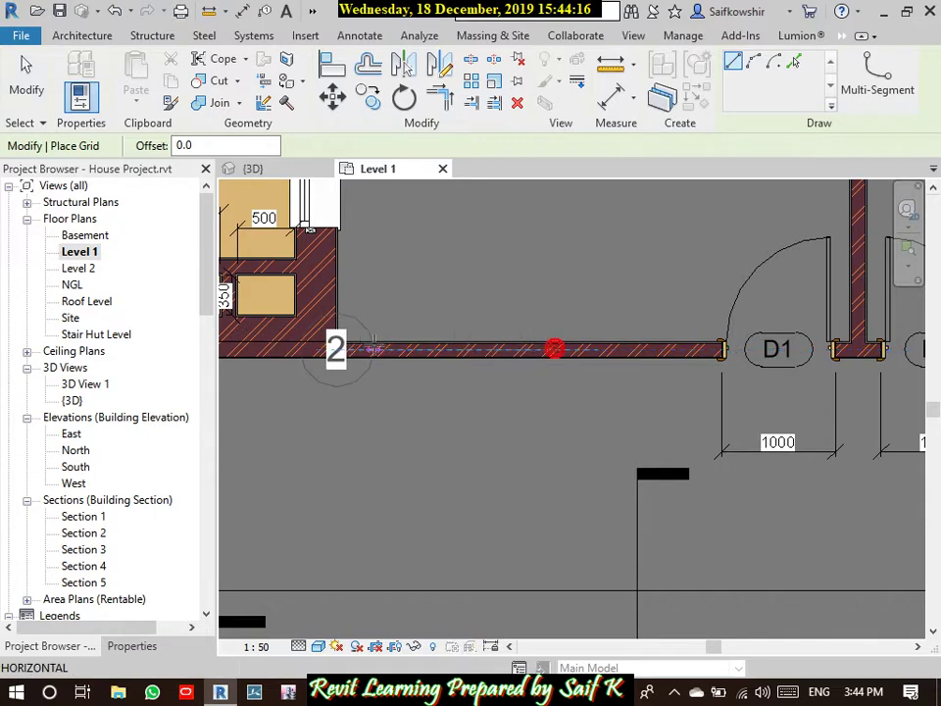
scroll(554, 348, down, 4)
middle_drag(237, 357, 603, 319)
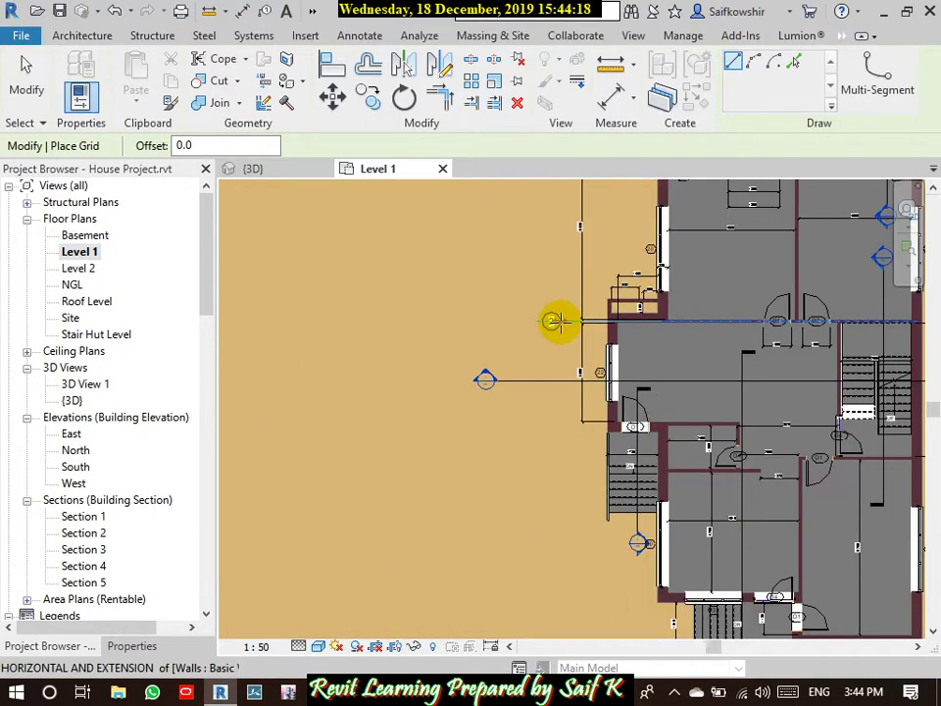
scroll(556, 321, down, 2)
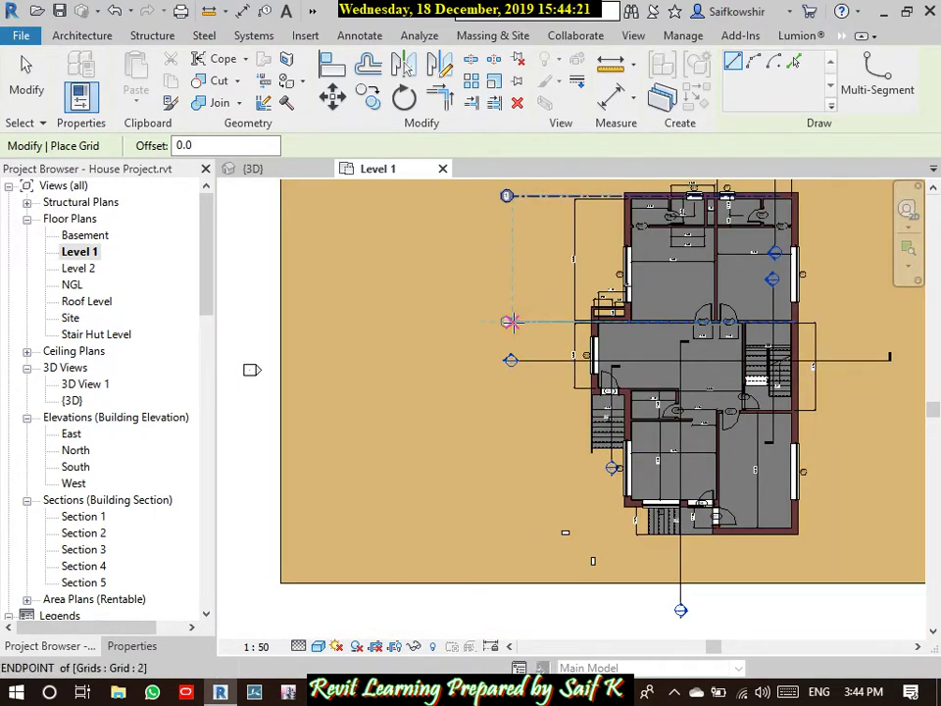
click(508, 320)
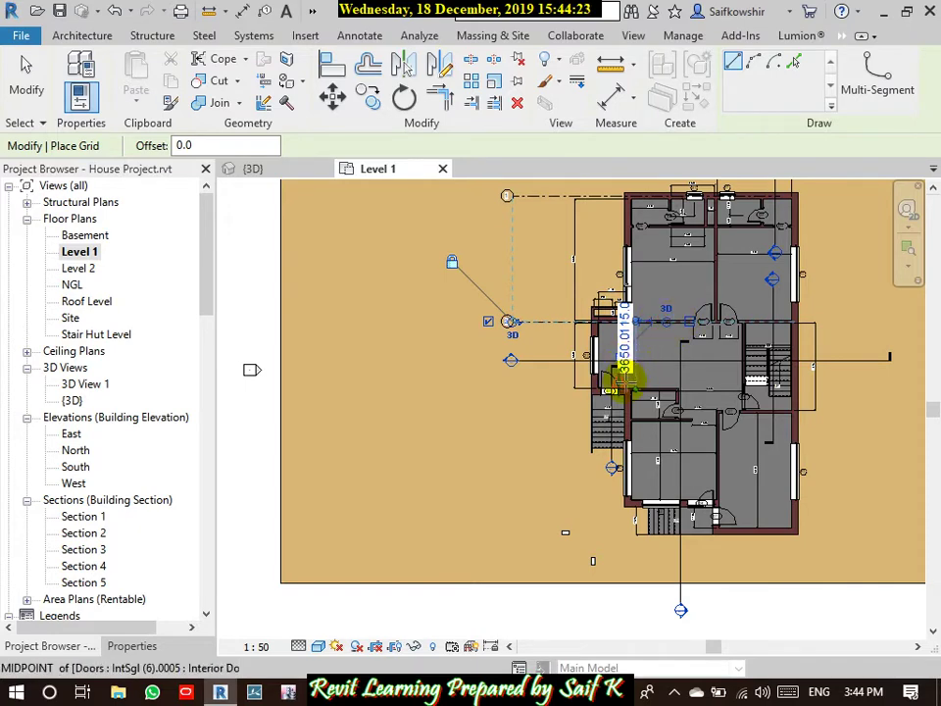
scroll(662, 393, up, 2)
scroll(588, 390, up, 2)
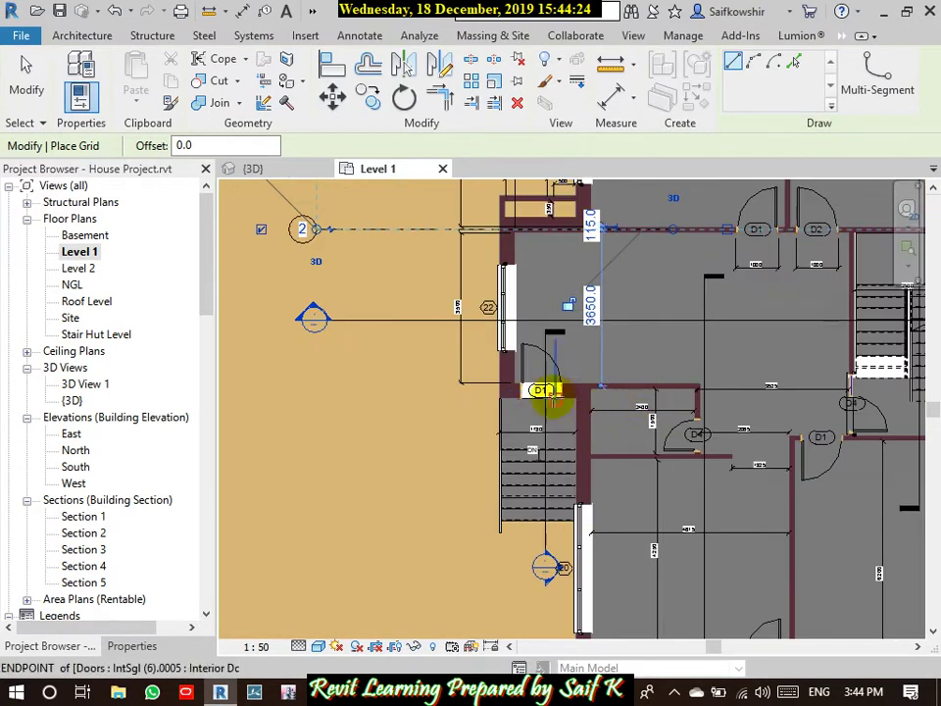
scroll(598, 392, up, 2)
click(624, 377)
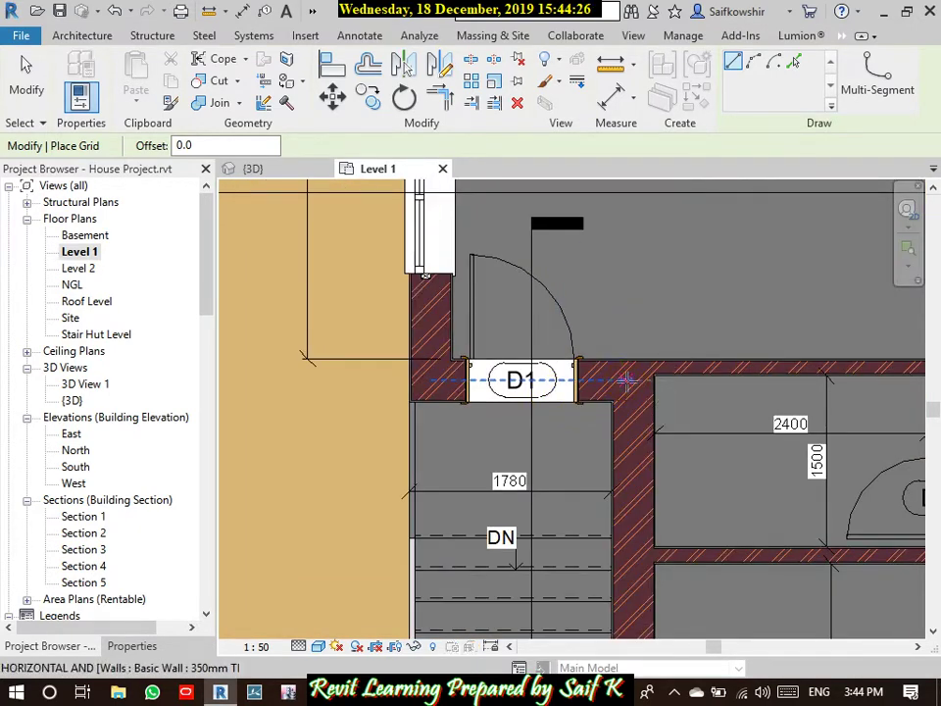
scroll(280, 382, down, 3)
middle_drag(261, 400, 508, 384)
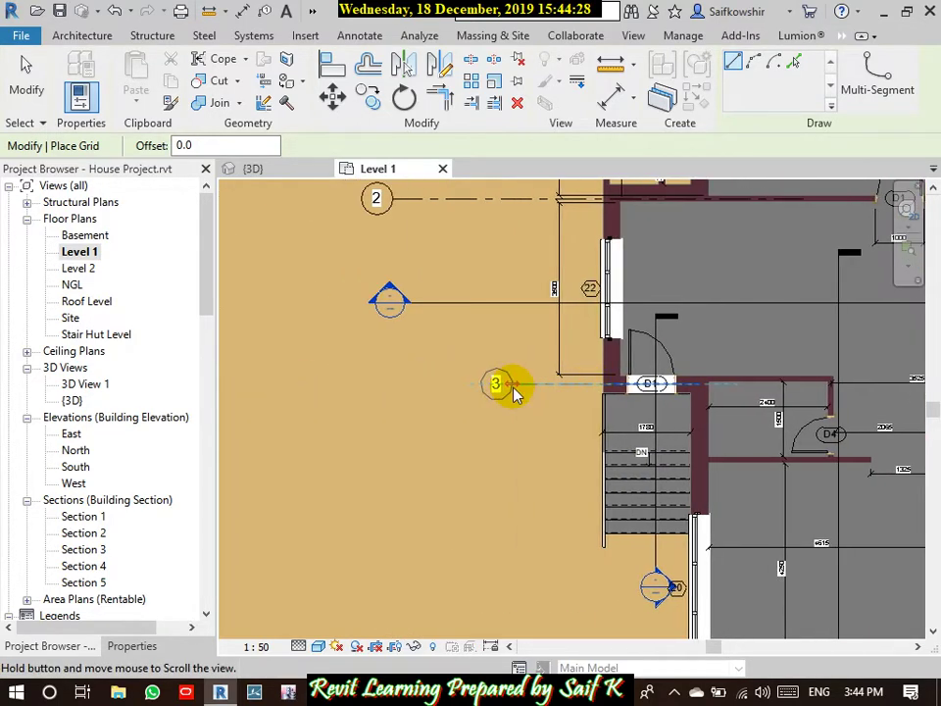
click(390, 383)
Step: Draw grid 4 from the wall by door D4 to the left of the building
scroll(390, 384, down, 2)
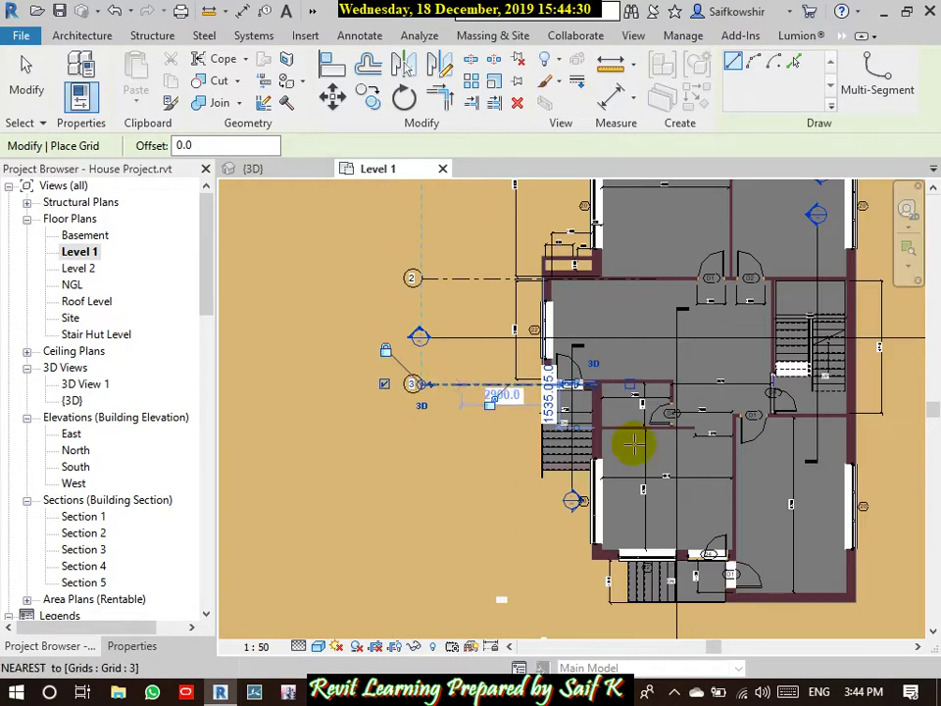
scroll(642, 427, up, 1)
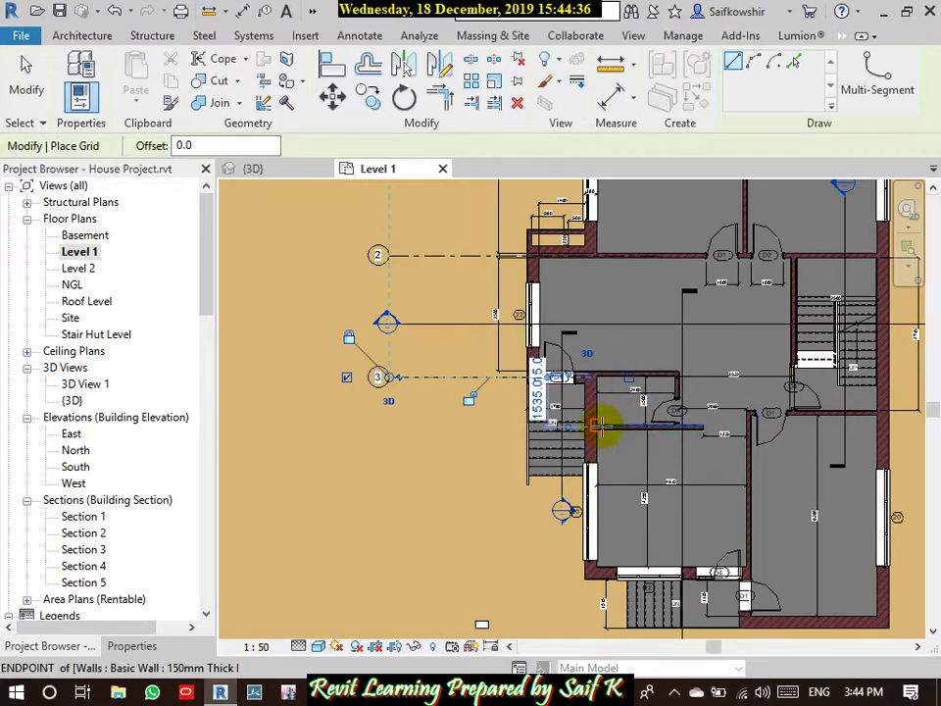
scroll(798, 403, up, 1)
scroll(798, 403, up, 1)
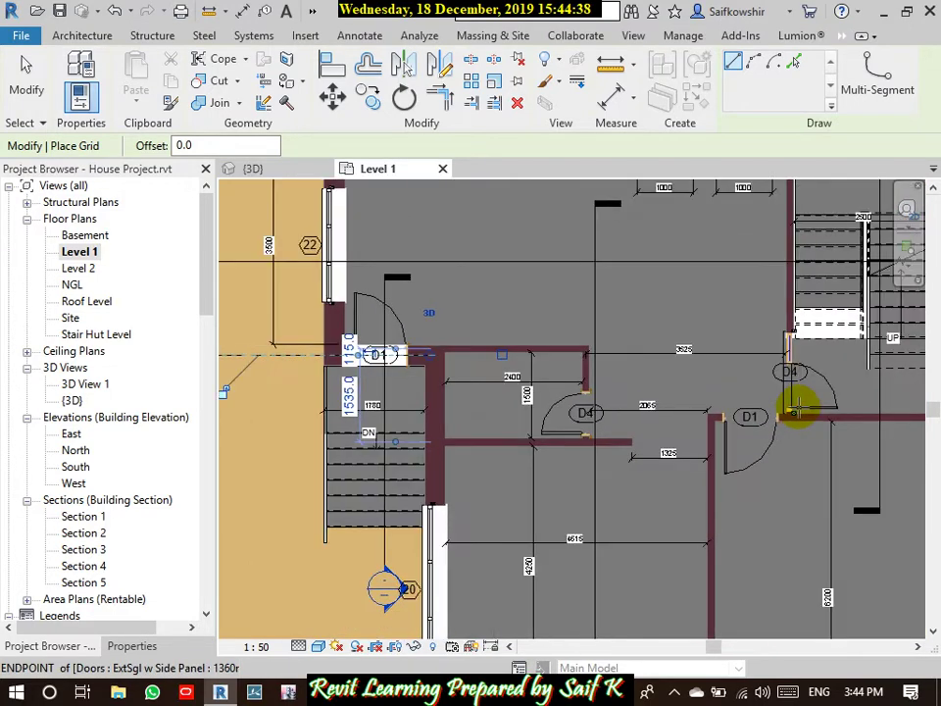
scroll(798, 403, down, 1)
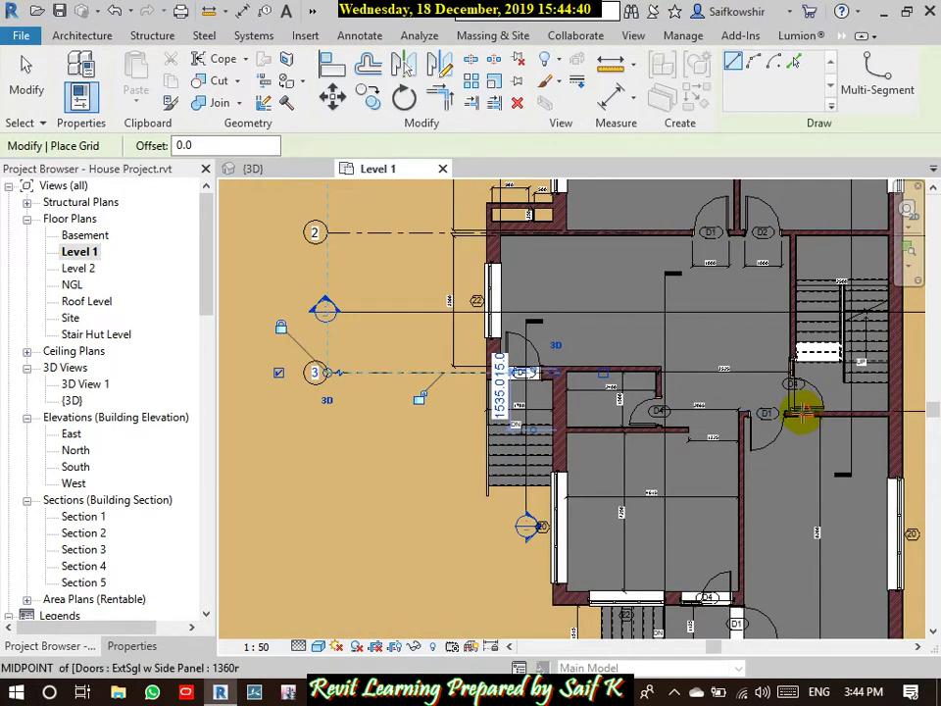
scroll(798, 412, up, 3)
scroll(797, 416, up, 2)
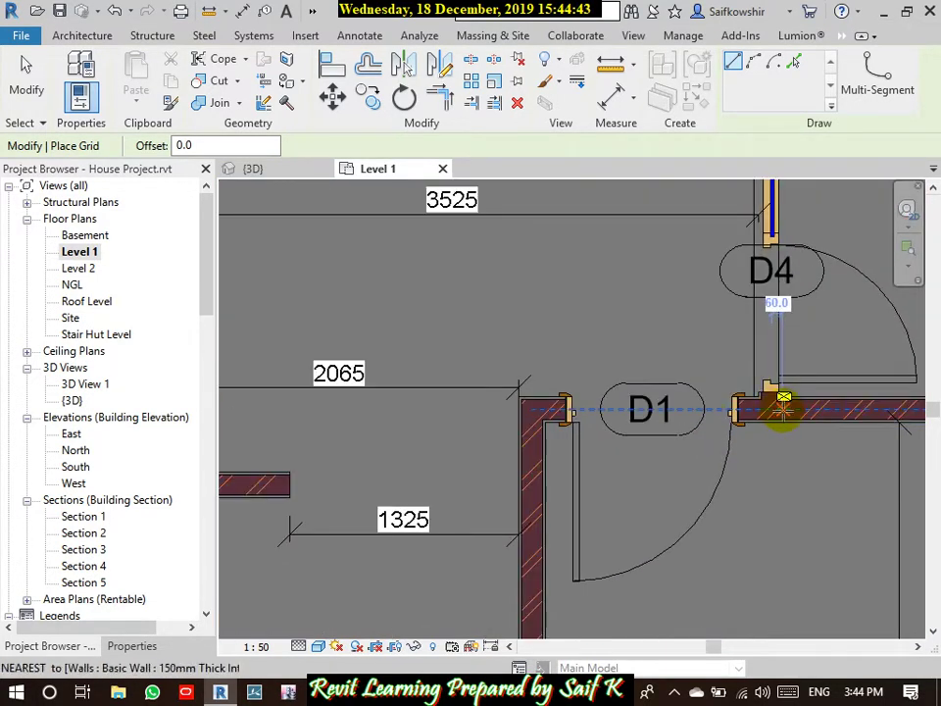
click(783, 402)
scroll(246, 399, down, 2)
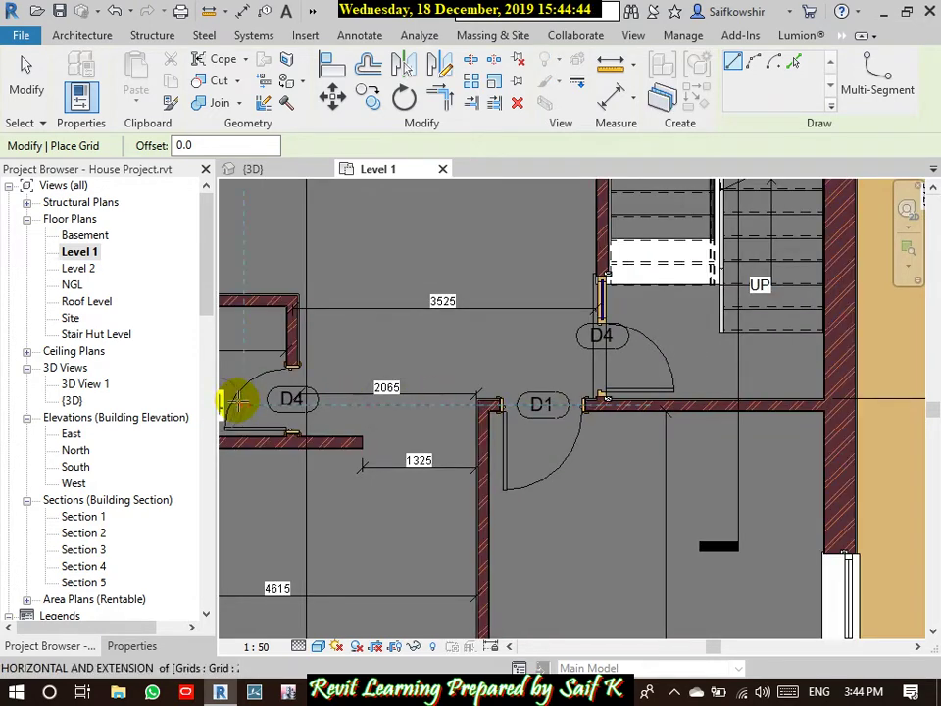
middle_drag(238, 400, 484, 384)
middle_drag(226, 372, 429, 365)
middle_drag(305, 379, 613, 388)
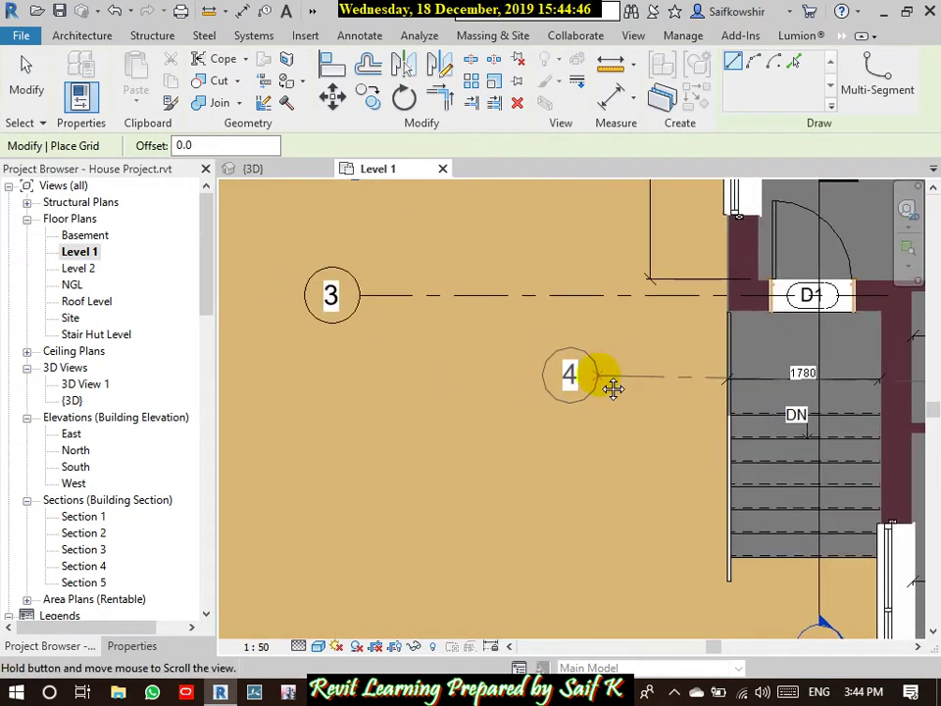
click(361, 391)
Step: Draw grids 5 and 6, with grid 6 along the bottom wall, bubbles at left
scroll(443, 359, down, 3)
mouse_move(490, 452)
middle_down()
mouse_move(447, 381)
mouse_move(382, 357)
middle_up()
scroll(598, 392, up, 3)
scroll(630, 406, up, 2)
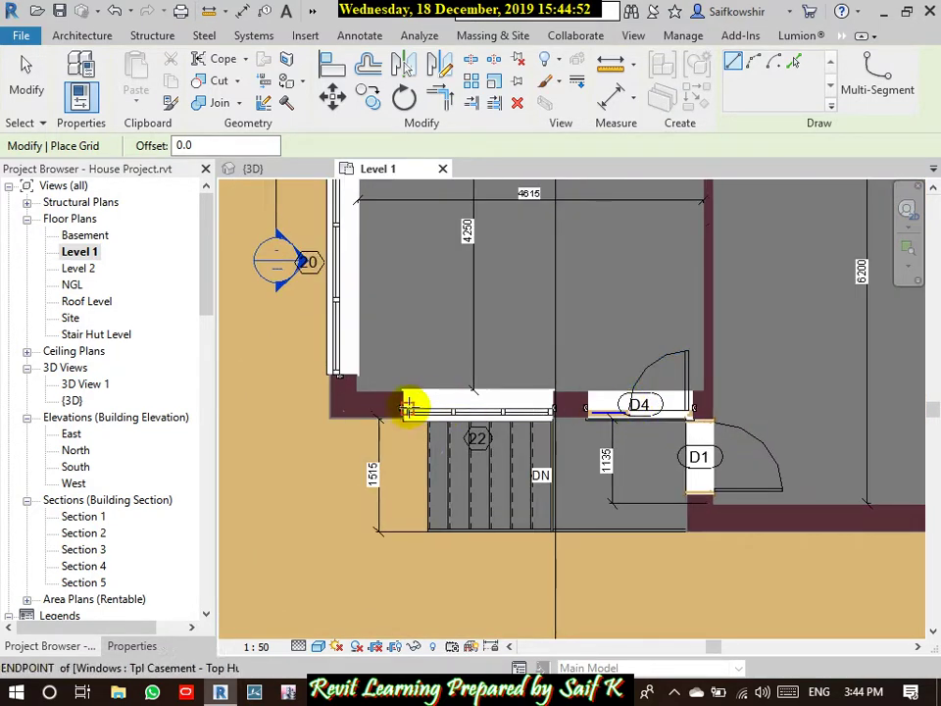
middle_drag(307, 402, 504, 399)
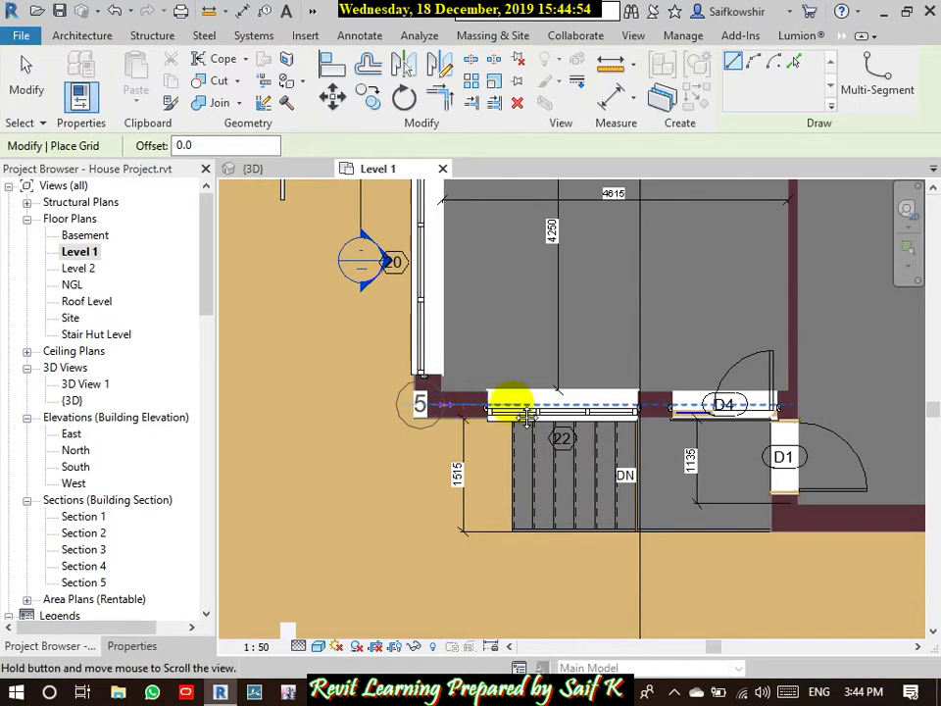
scroll(607, 399, down, 1)
scroll(500, 399, down, 2)
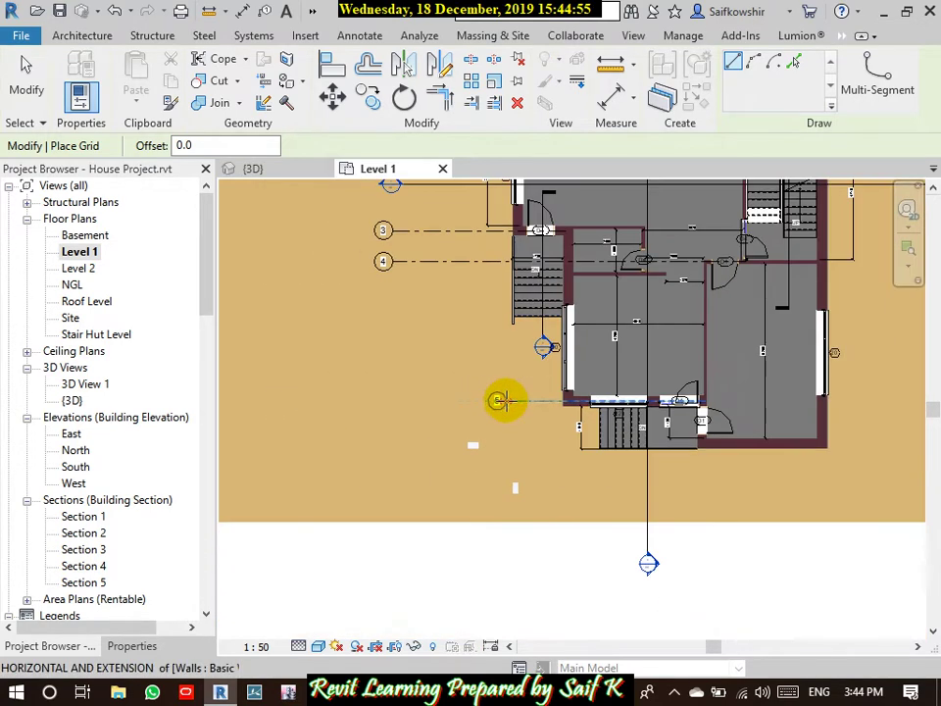
click(390, 404)
scroll(725, 434, up, 2)
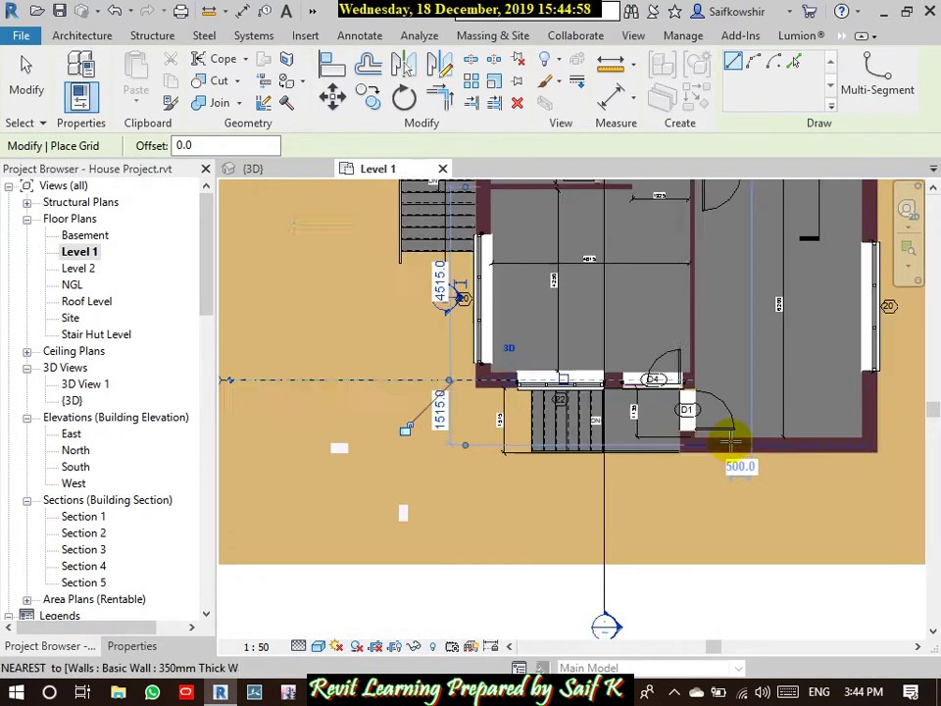
scroll(726, 446, up, 1)
click(726, 446)
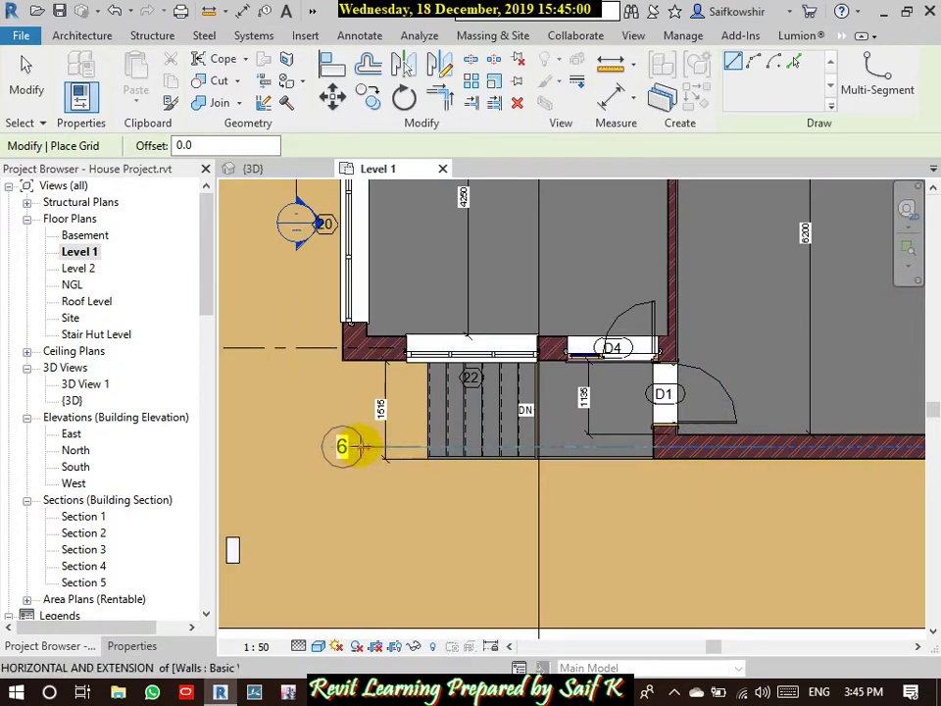
middle_drag(357, 445, 611, 434)
scroll(611, 435, down, 2)
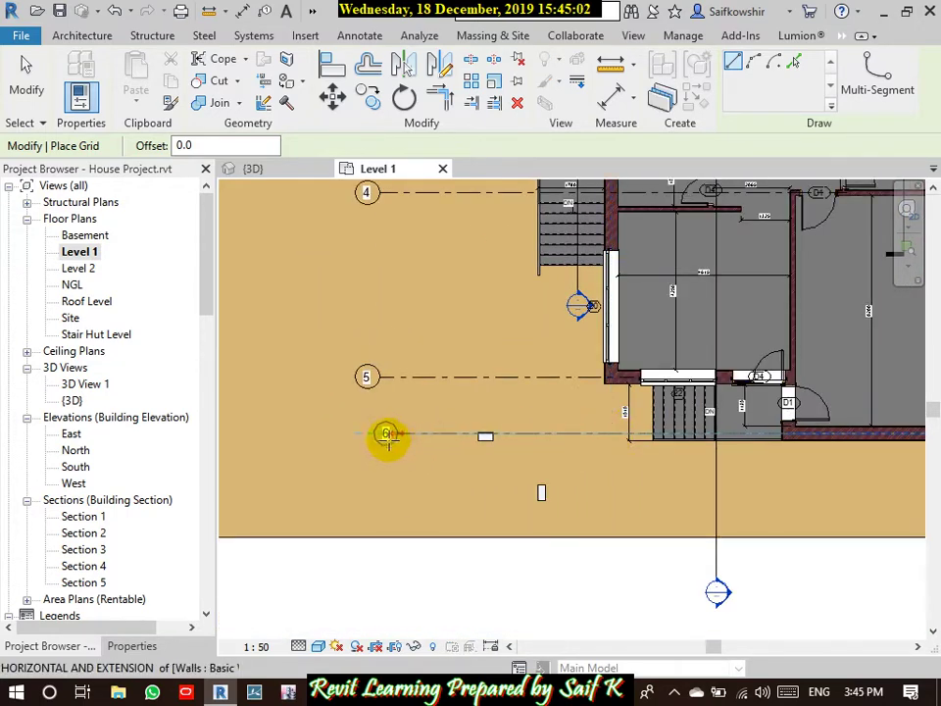
click(380, 443)
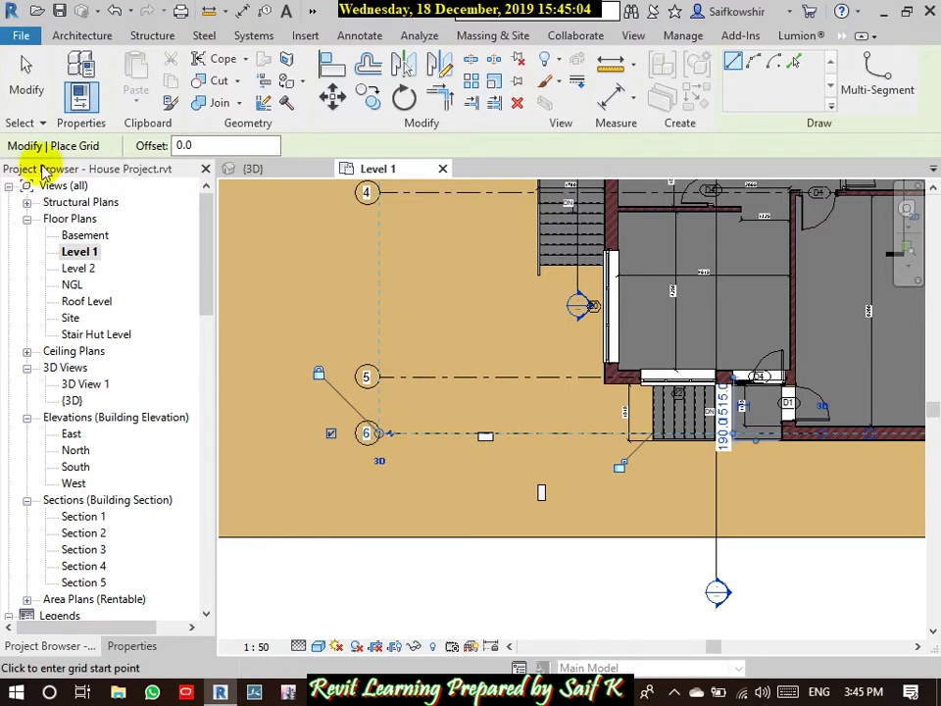
Step: Switch the Level 1 plan's visual style to Shaded, then to Hidden Line
click(21, 64)
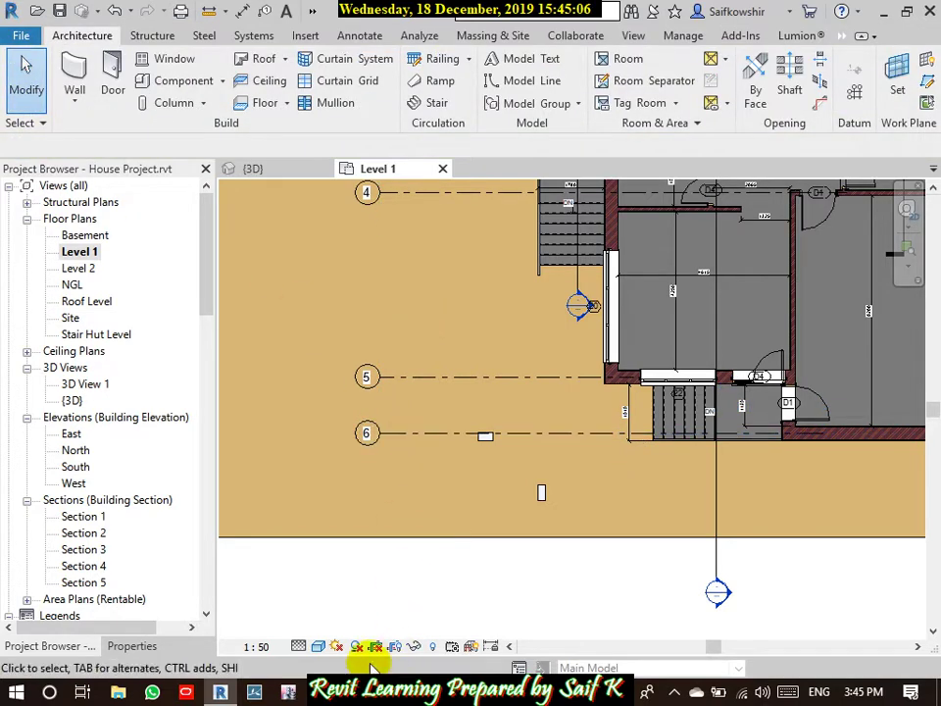
click(317, 647)
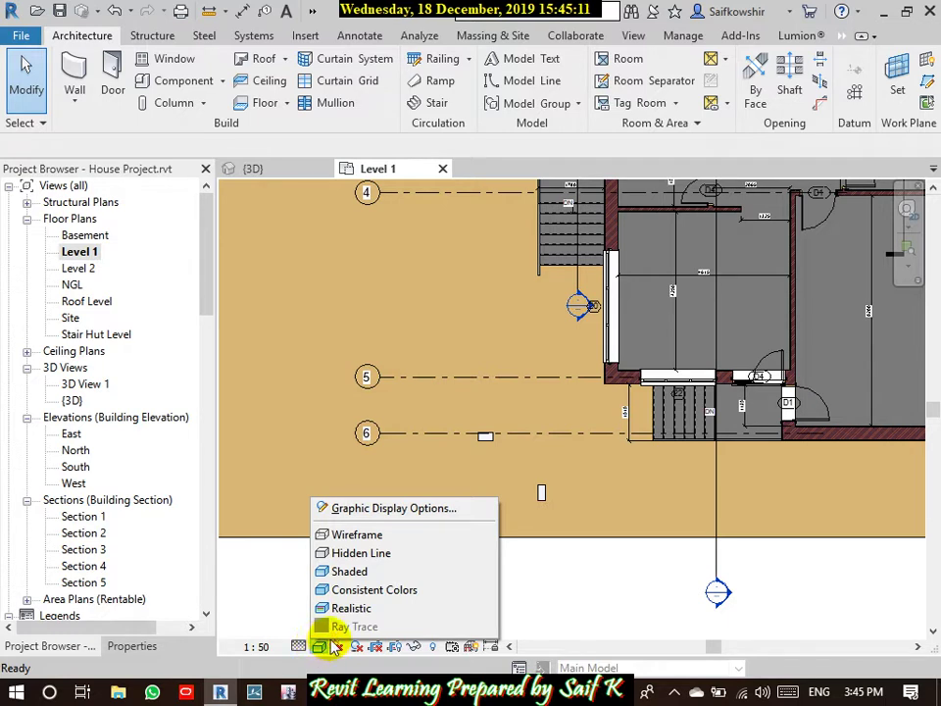
click(359, 570)
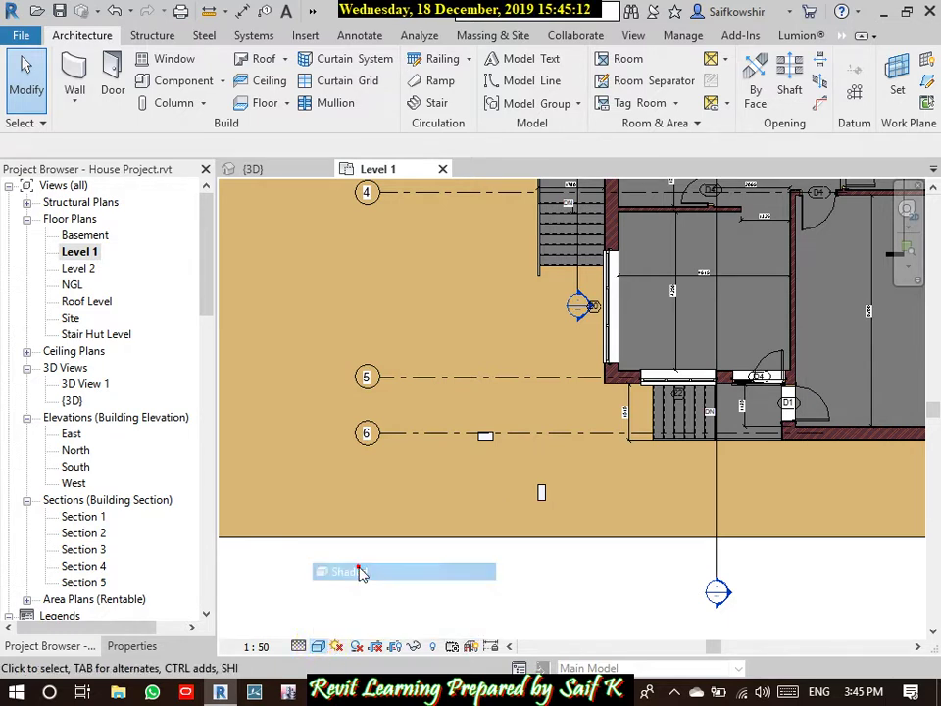
click(318, 646)
click(363, 554)
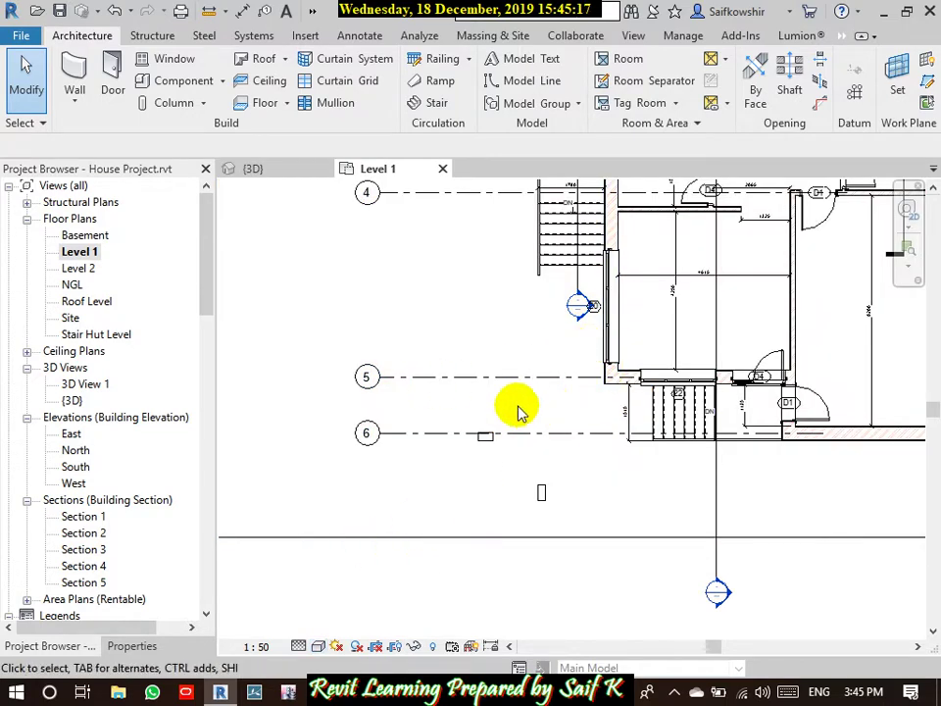
middle_drag(518, 403, 500, 393)
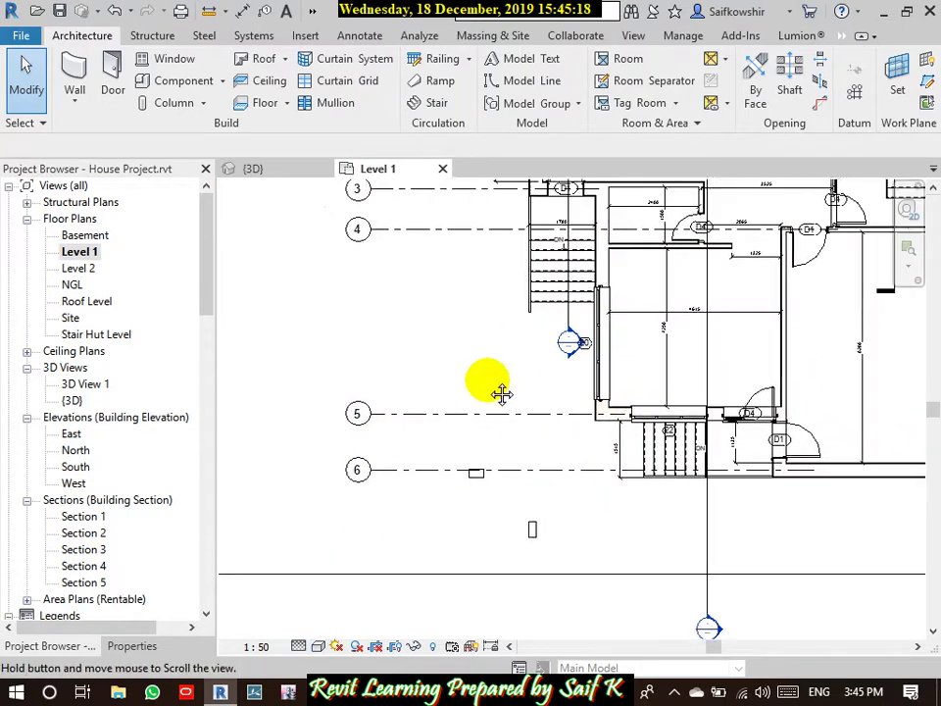
scroll(495, 412, down, 2)
scroll(485, 328, down, 2)
scroll(486, 329, up, 2)
scroll(452, 283, up, 1)
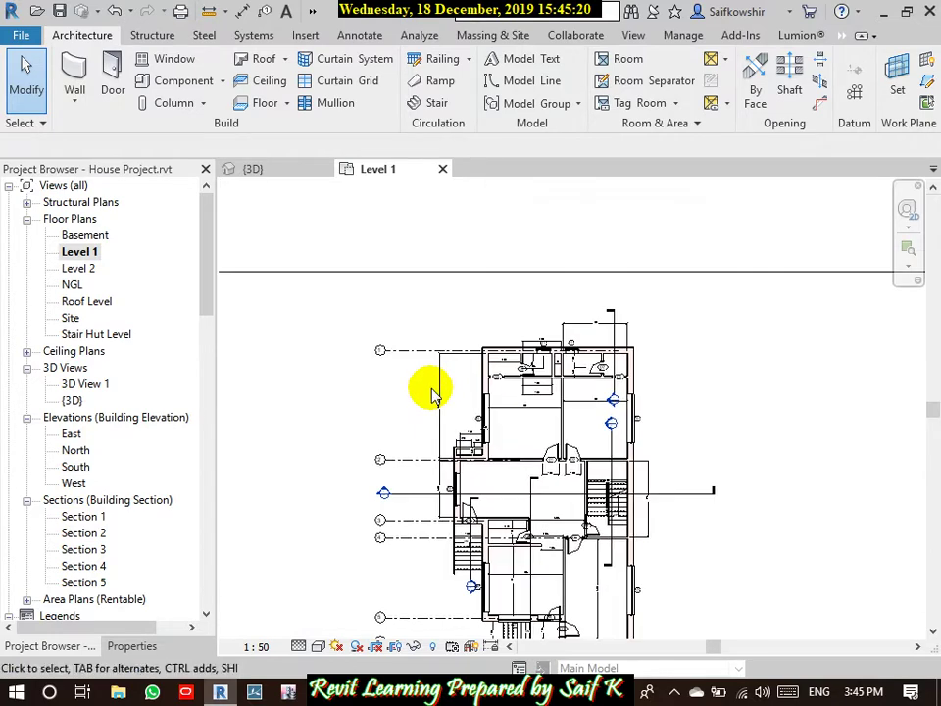
scroll(430, 389, up, 1)
Step: Extend grid 1 further right and turn on its right-end bubble
scroll(447, 360, up, 1)
click(419, 353)
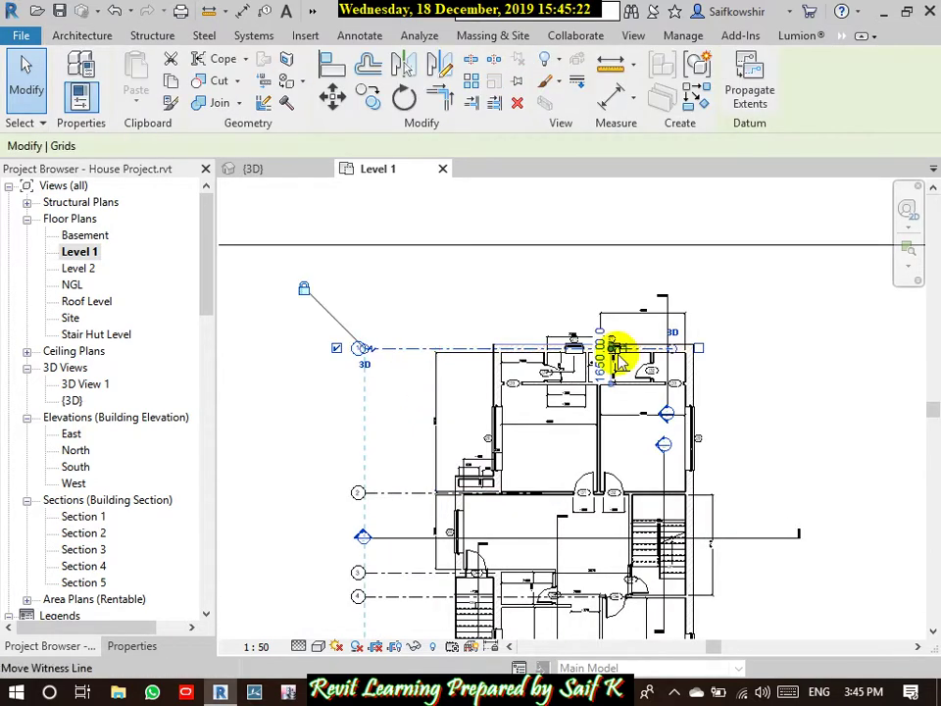
drag(687, 354, 804, 348)
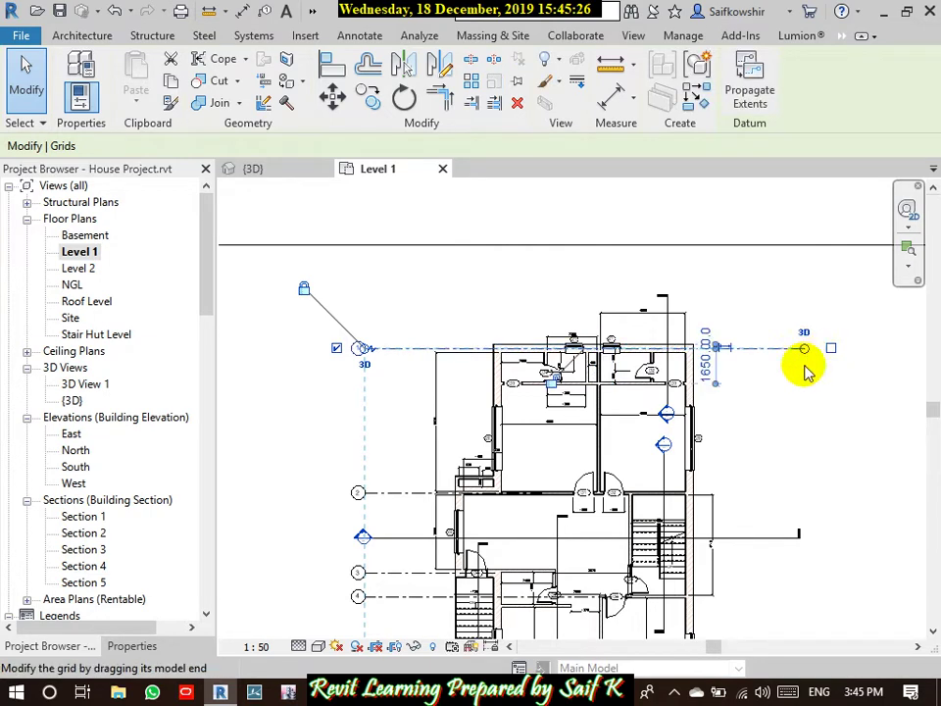
scroll(357, 353, up, 4)
scroll(349, 351, down, 3)
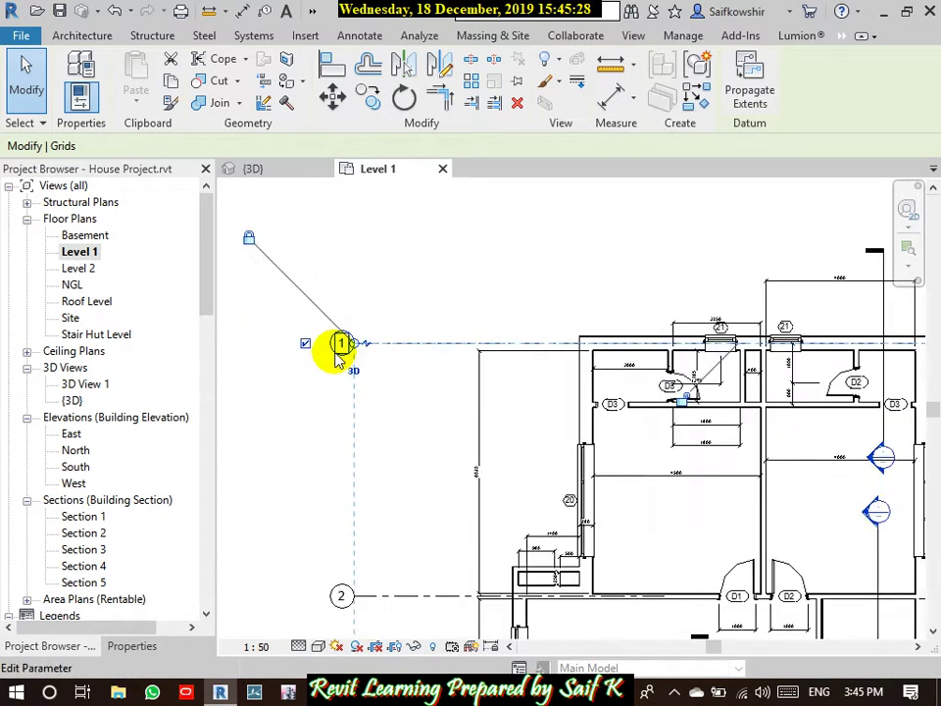
scroll(345, 351, down, 3)
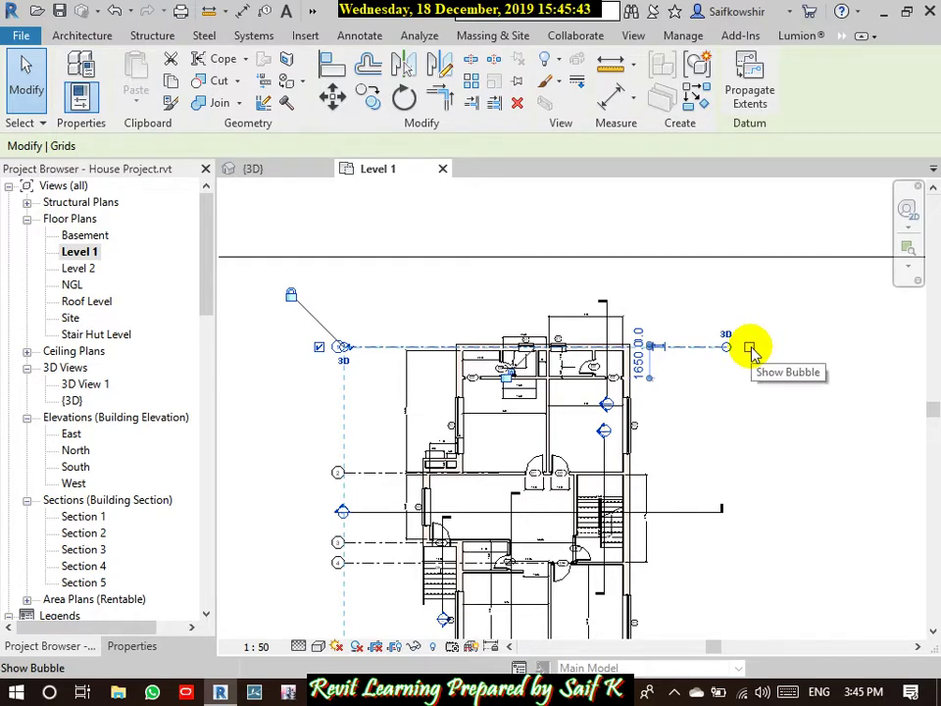
click(750, 348)
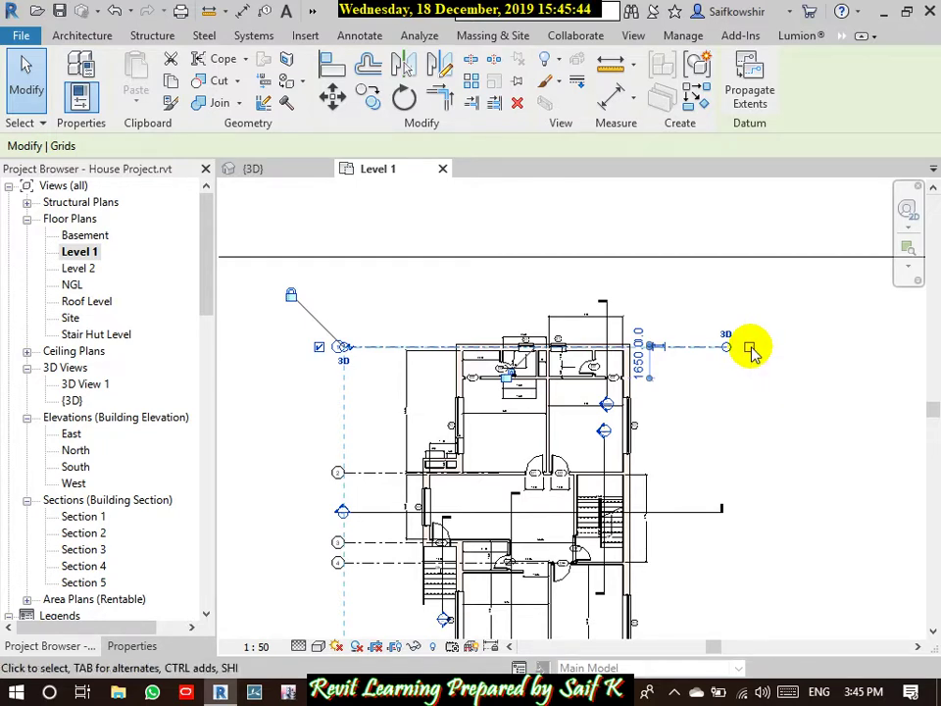
click(740, 368)
scroll(740, 368, up, 3)
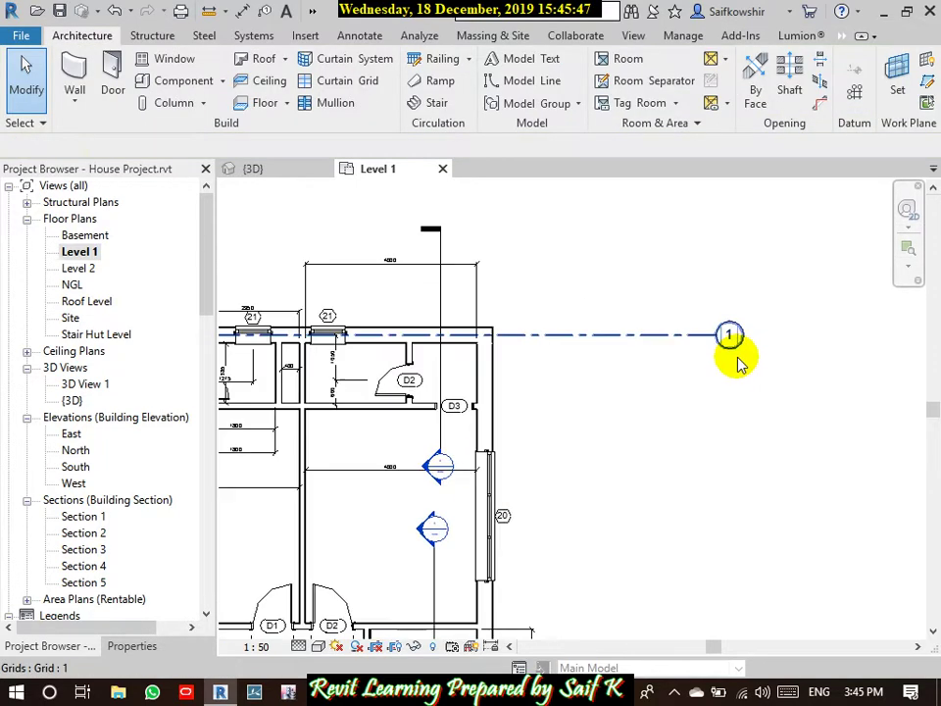
Step: Extend grid 2's right end across the plan to line up with grid 1
scroll(740, 371, down, 3)
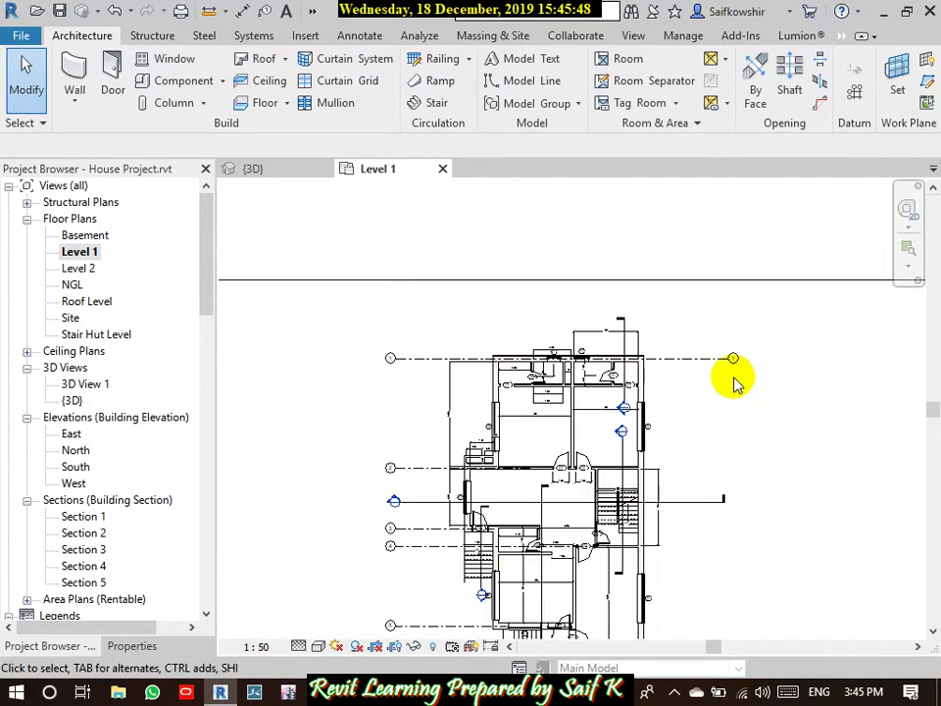
middle_drag(715, 434, 747, 368)
click(451, 402)
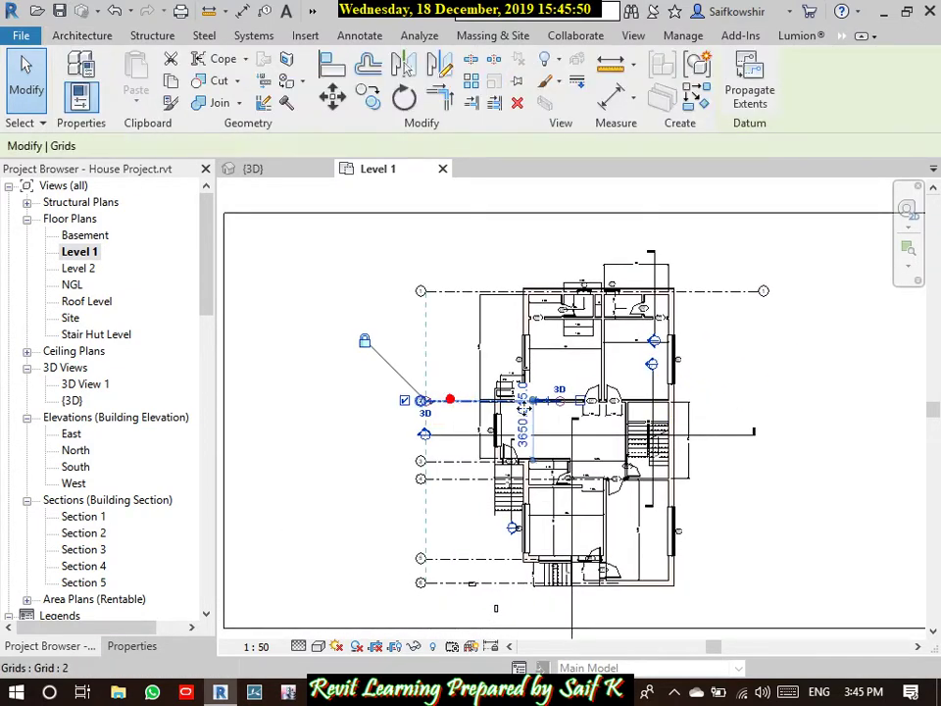
scroll(594, 420, up, 4)
drag(534, 389, 887, 390)
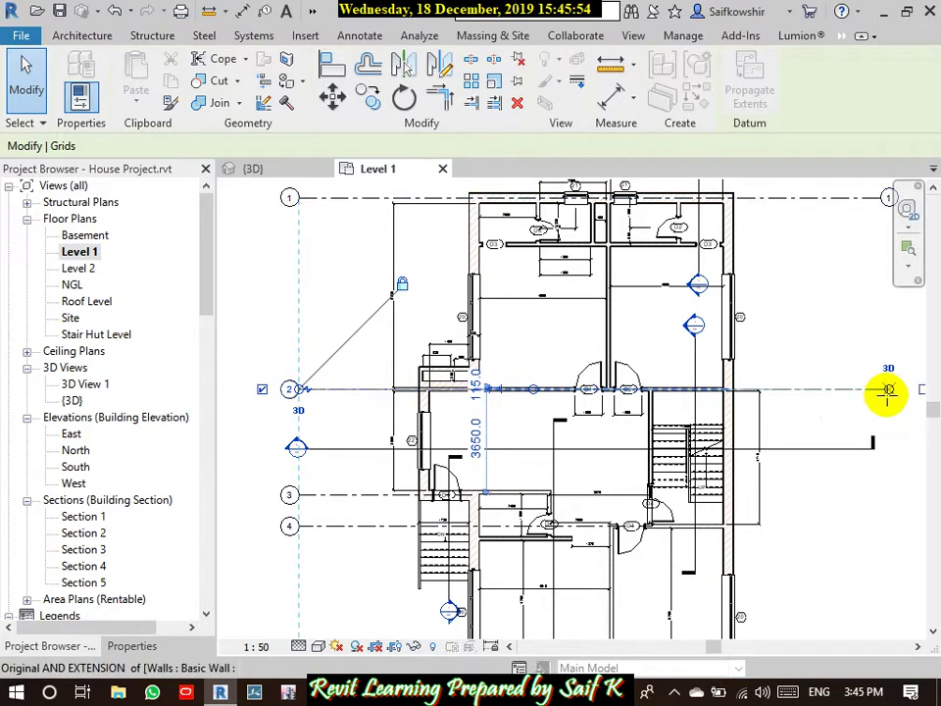
drag(887, 391, 882, 389)
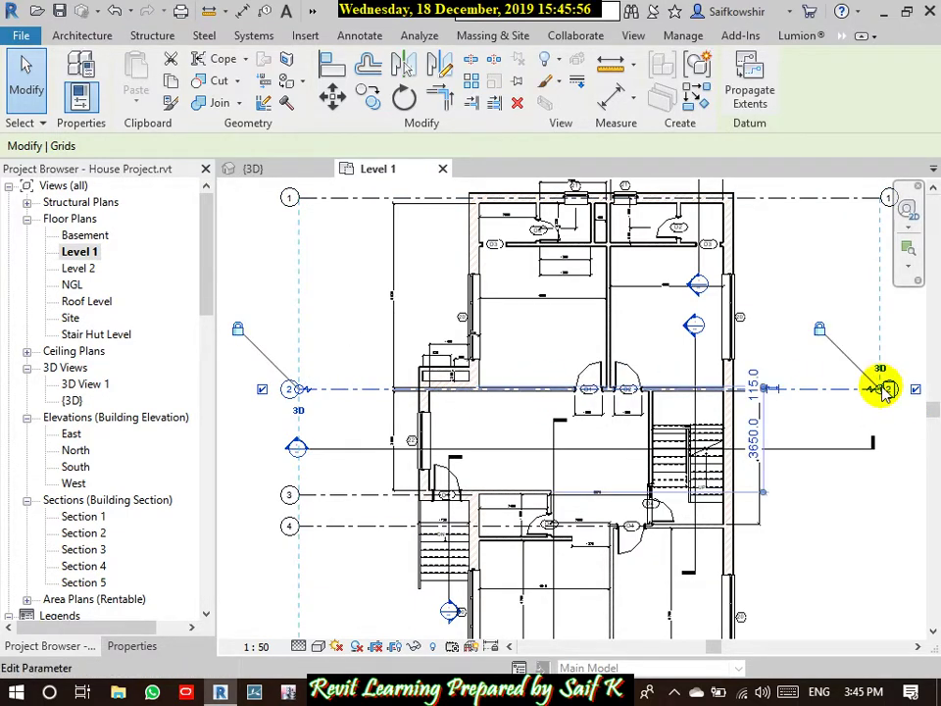
Step: Pull grid 3's right end across the plan to match grids 1 and 2
scroll(789, 392, down, 4)
click(626, 442)
scroll(628, 438, up, 2)
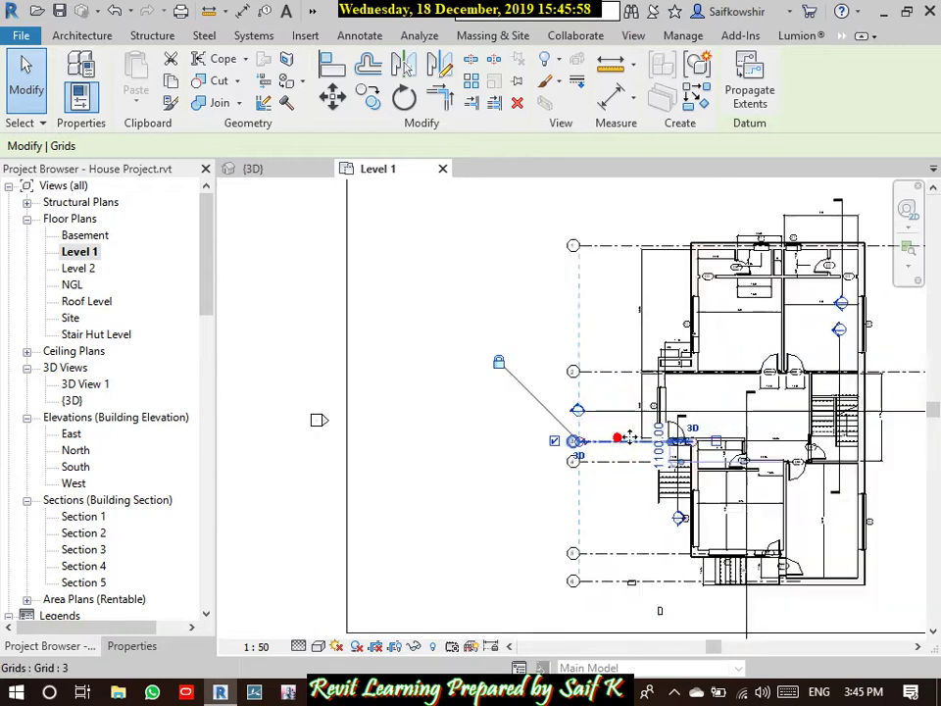
scroll(627, 439, up, 2)
drag(716, 443, 864, 444)
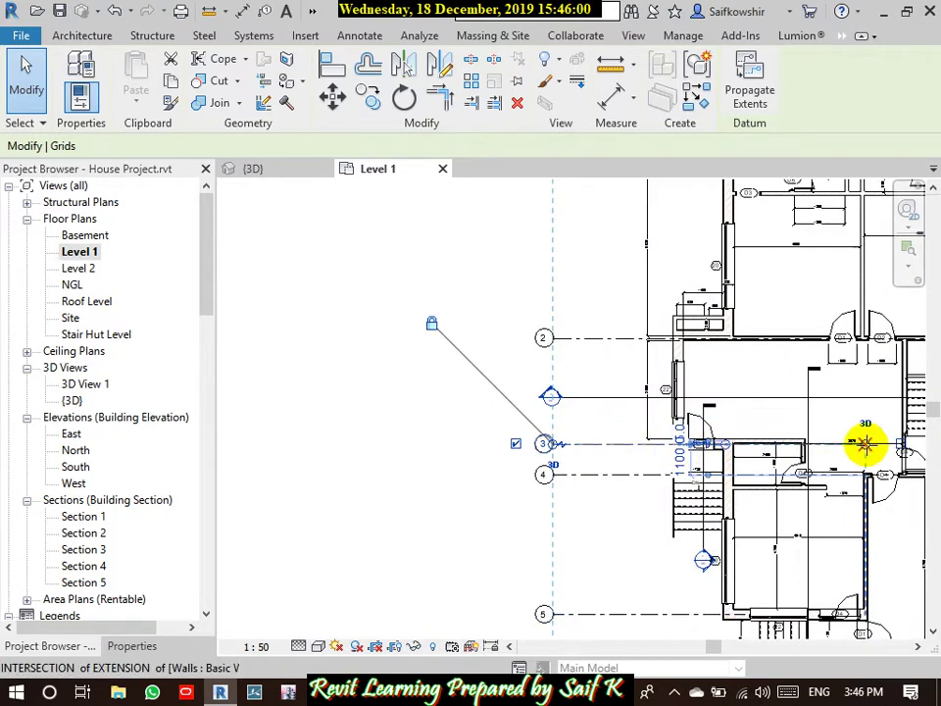
middle_drag(866, 427, 578, 392)
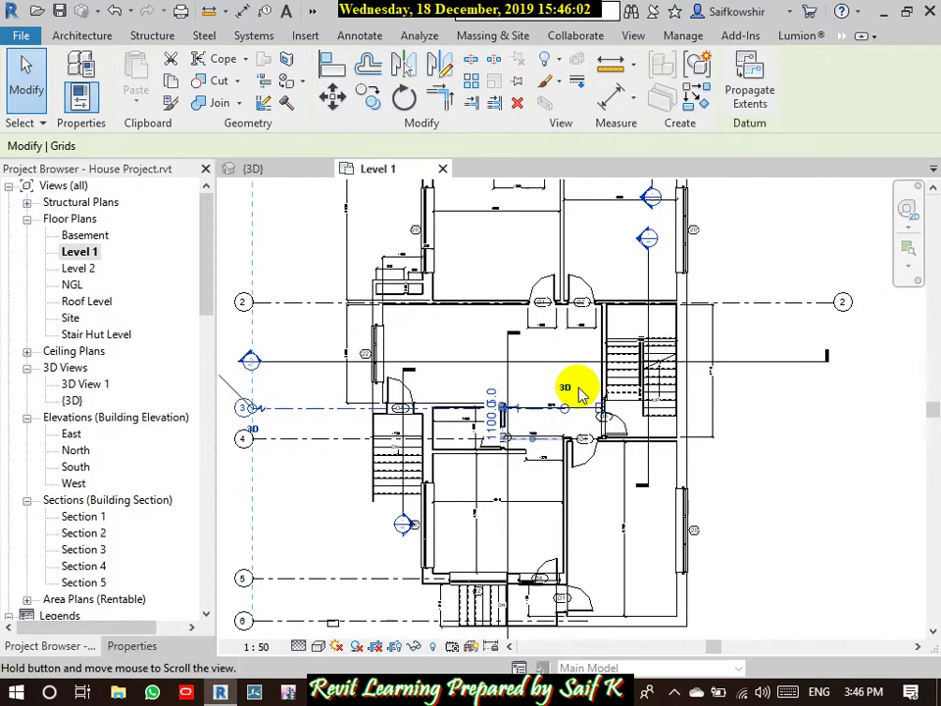
drag(564, 407, 832, 409)
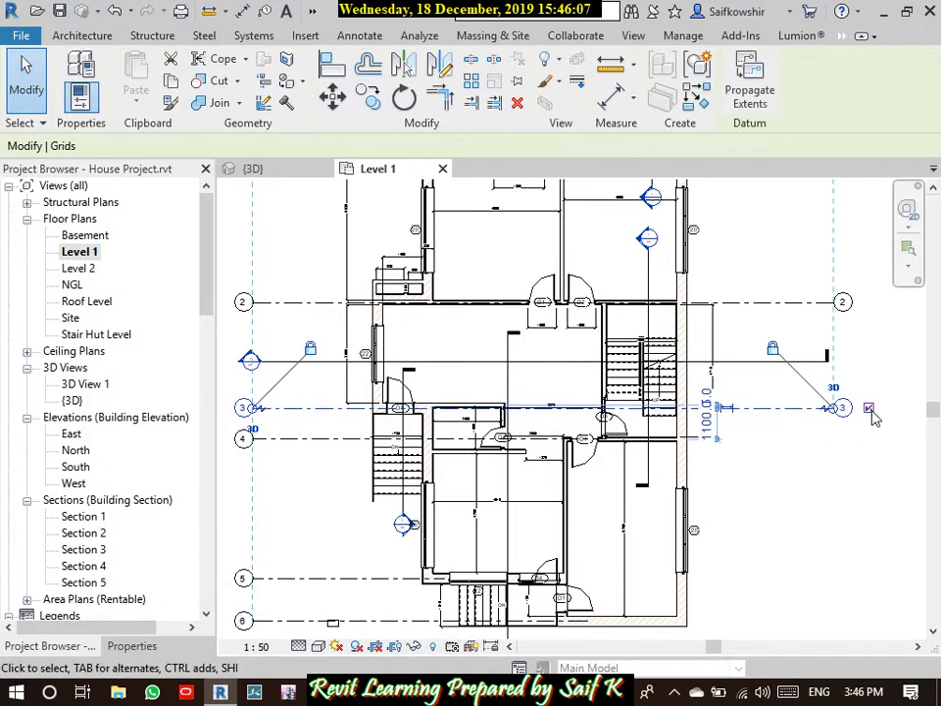
Step: Extend grid 4 rightward so its end lines up with grid 3
scroll(824, 457, down, 3)
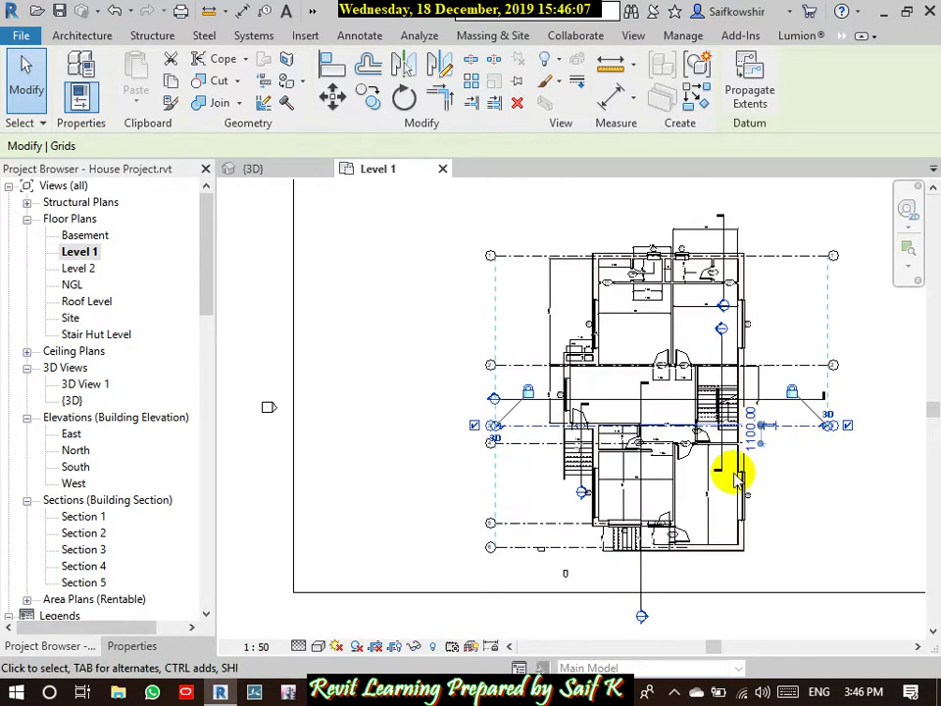
click(529, 445)
scroll(689, 446, up, 2)
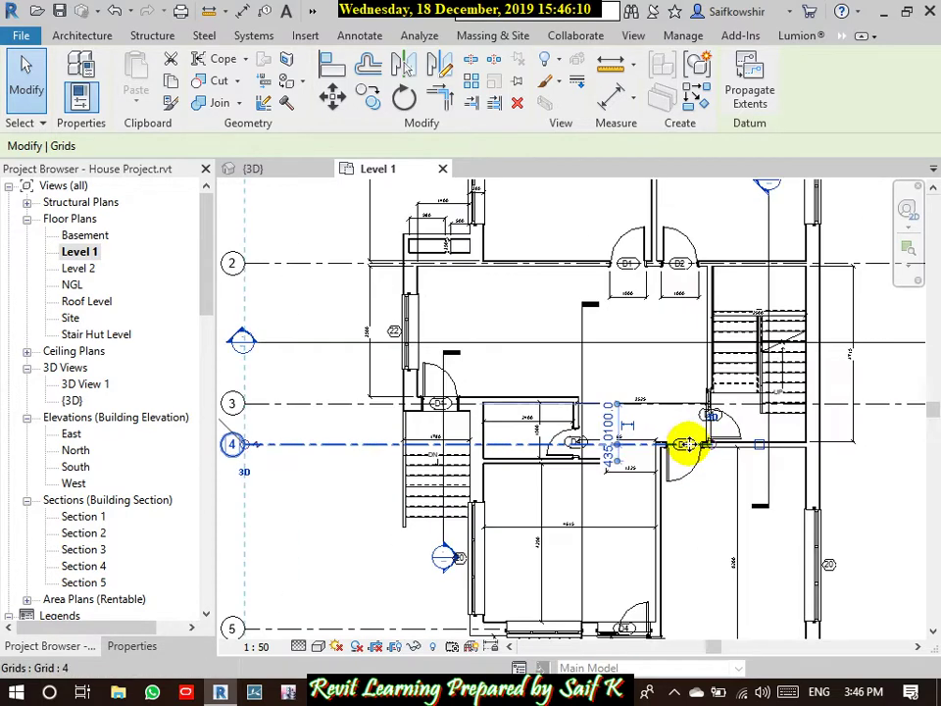
scroll(687, 443, up, 2)
scroll(691, 443, up, 1)
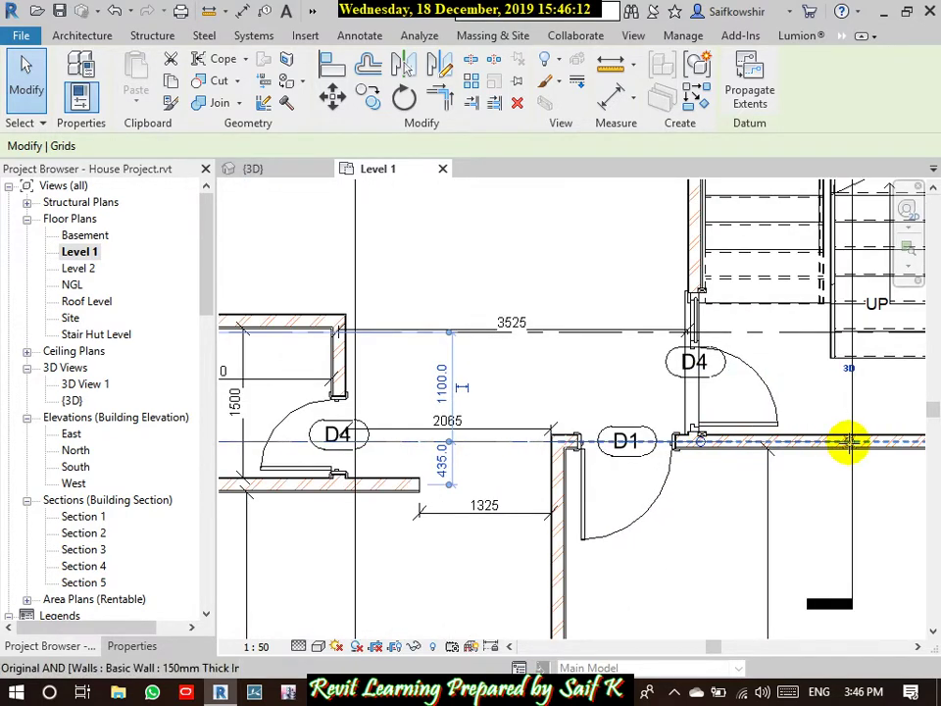
middle_drag(851, 445, 315, 436)
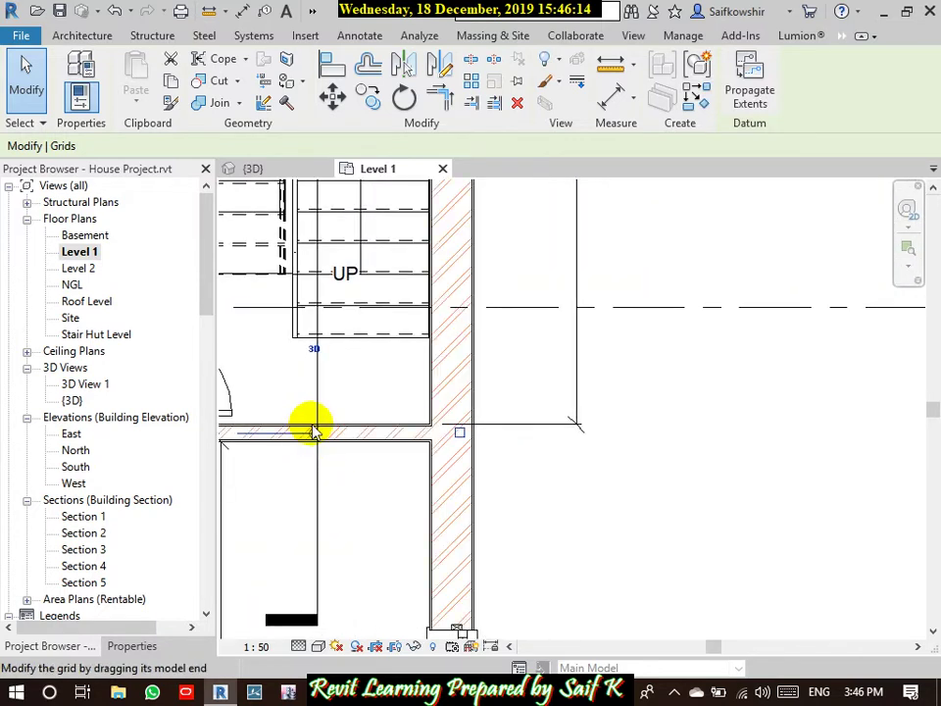
drag(314, 433, 808, 434)
scroll(804, 449, down, 2)
scroll(800, 452, down, 3)
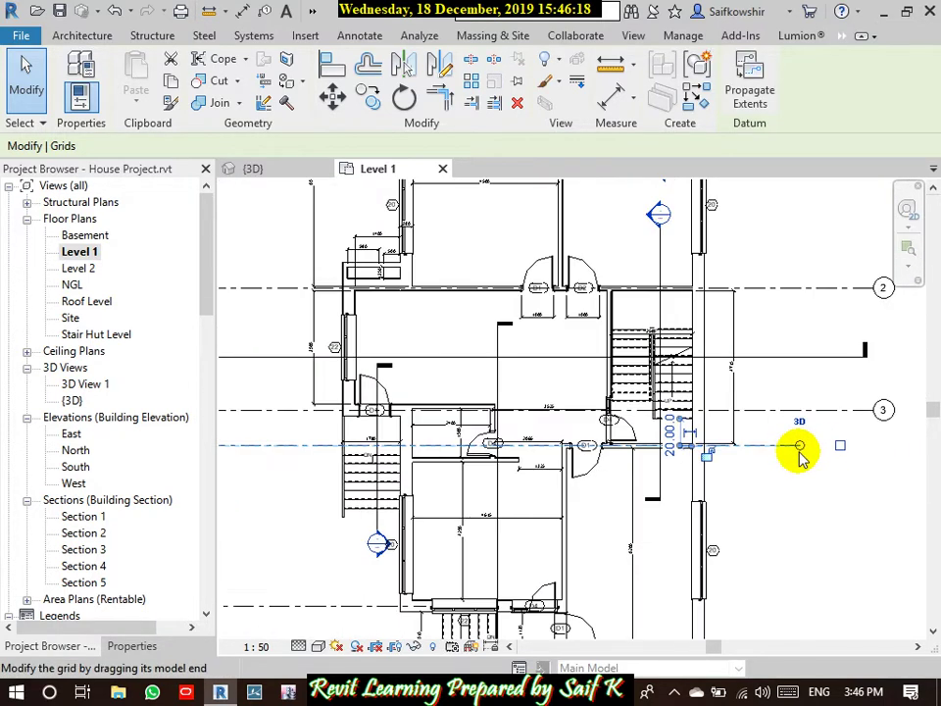
drag(800, 446, 872, 444)
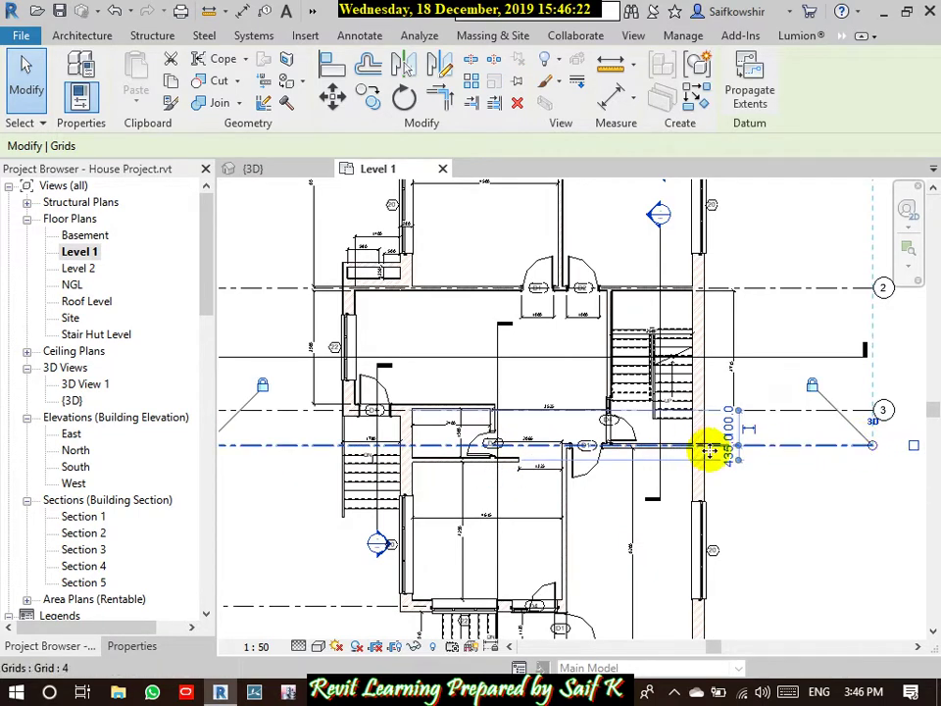
middle_drag(823, 468, 625, 466)
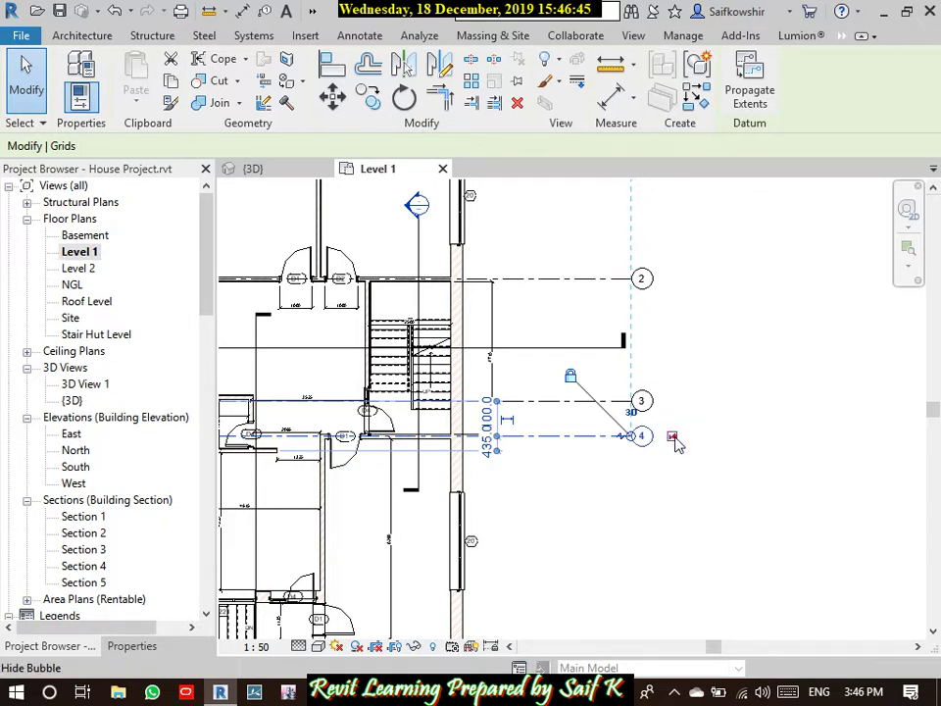
Step: Turn on grid 4's bubble at its new right end
click(671, 437)
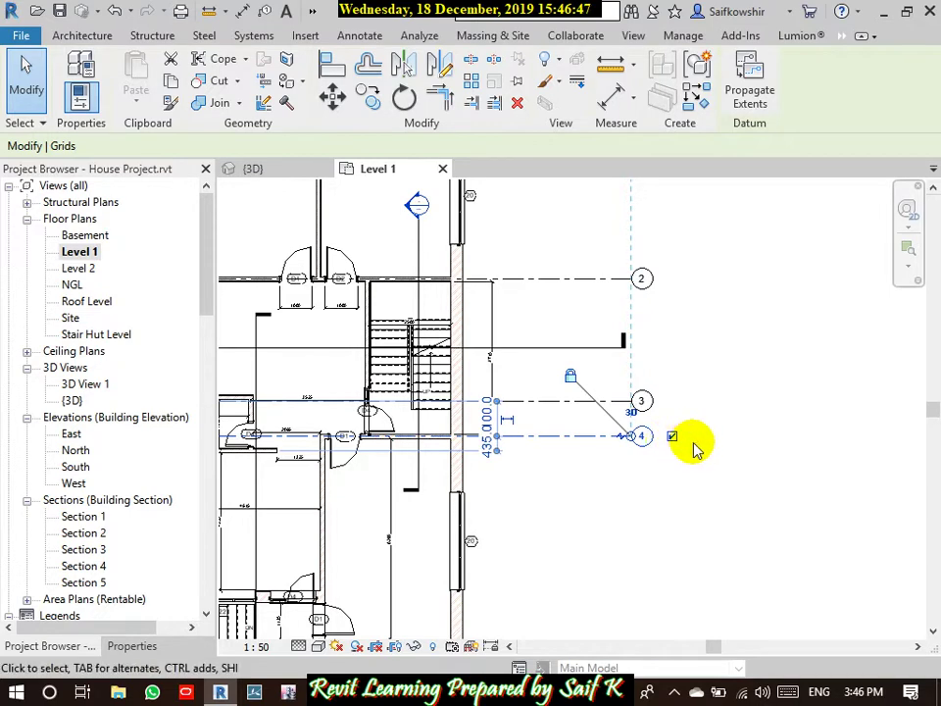
click(668, 474)
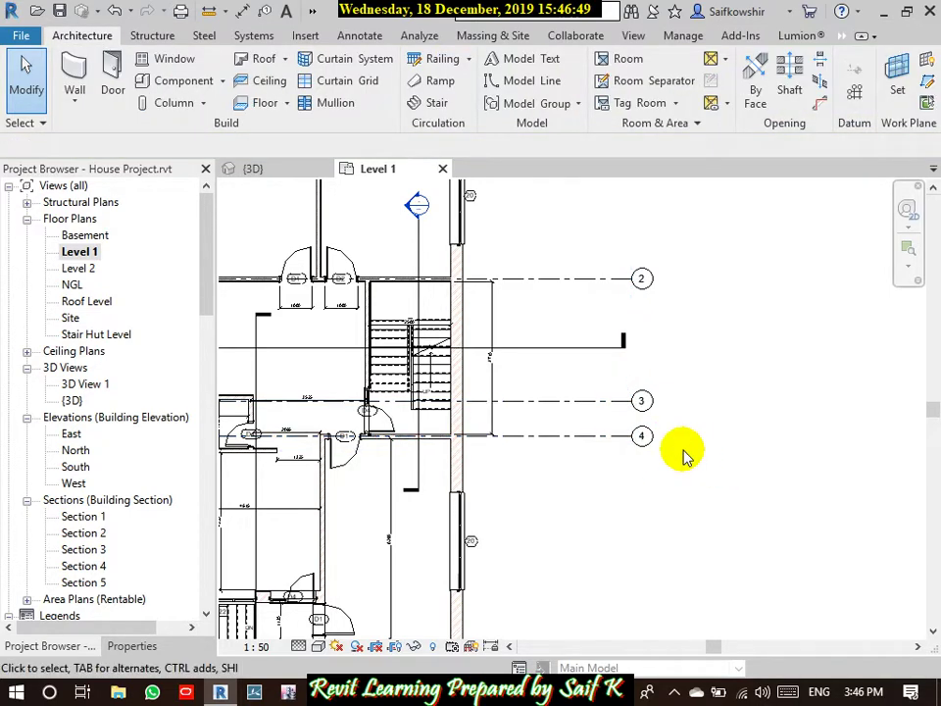
scroll(684, 453, down, 3)
scroll(680, 459, down, 2)
Step: Extend grid 5 right in line with the others and show its right-end bubble
middle_drag(682, 486, 383, 476)
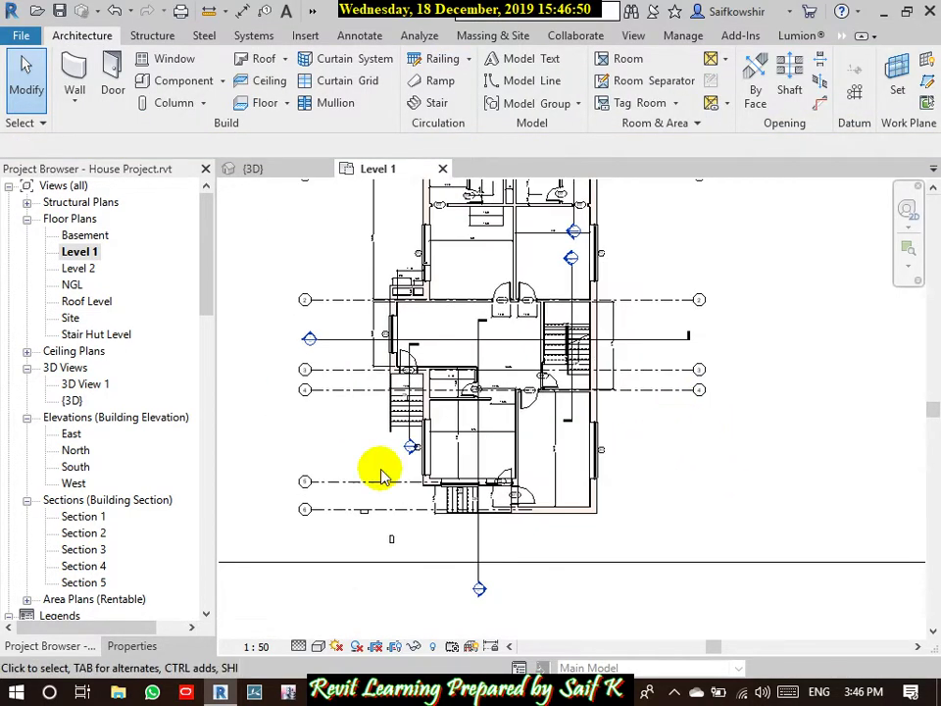
click(355, 481)
scroll(462, 483, up, 3)
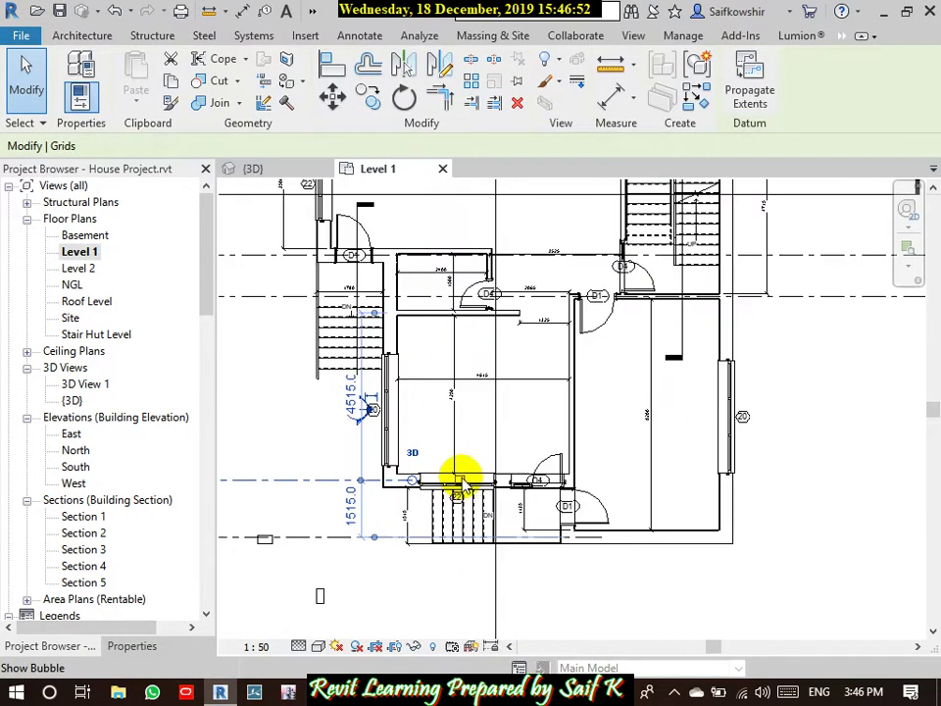
drag(412, 481, 851, 483)
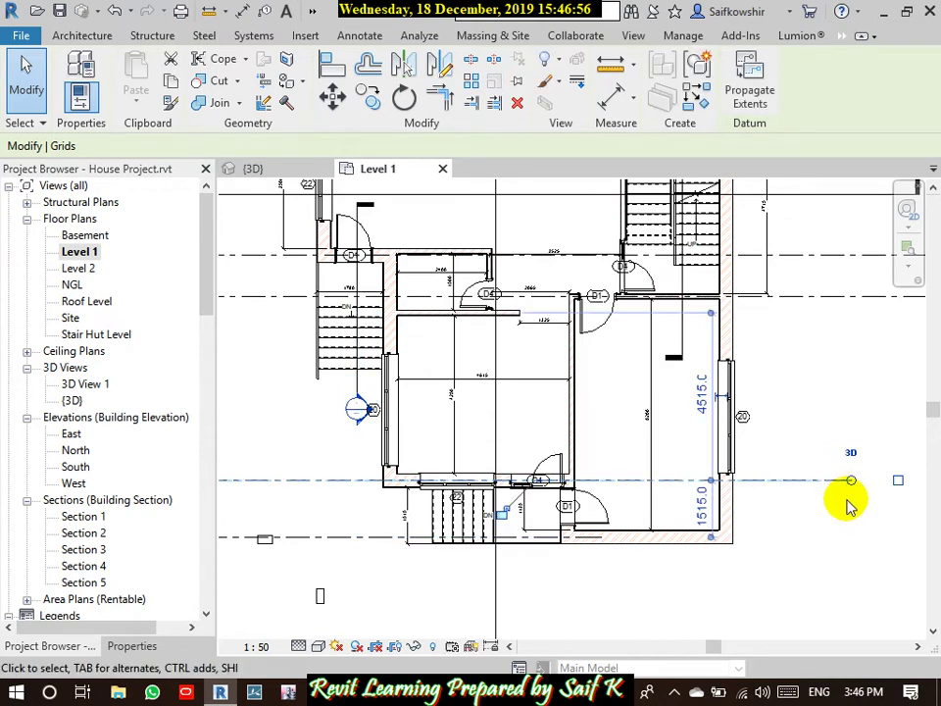
middle_drag(850, 495, 592, 505)
drag(581, 500, 655, 494)
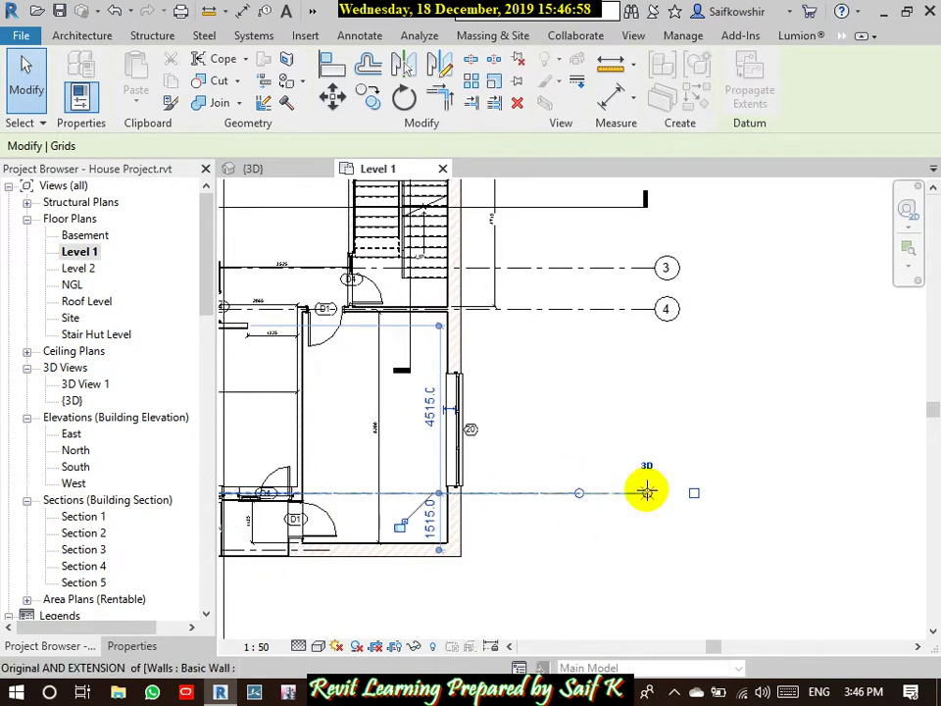
click(701, 493)
scroll(706, 438, down, 2)
scroll(662, 315, up, 3)
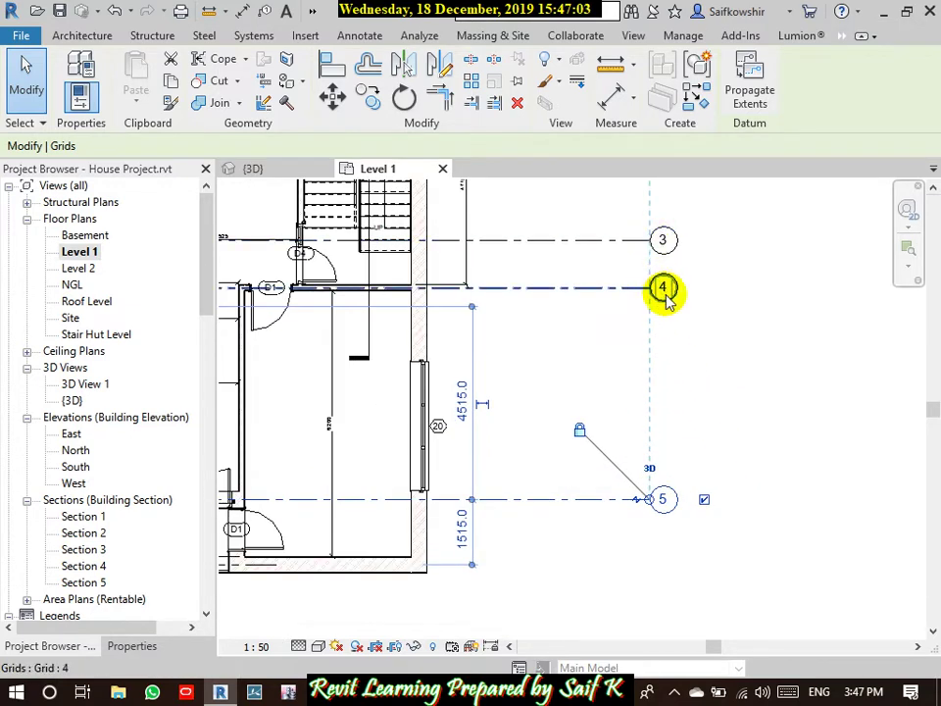
Step: Check grid 4's bubble label, leaving it unchanged as 4
click(666, 292)
click(663, 287)
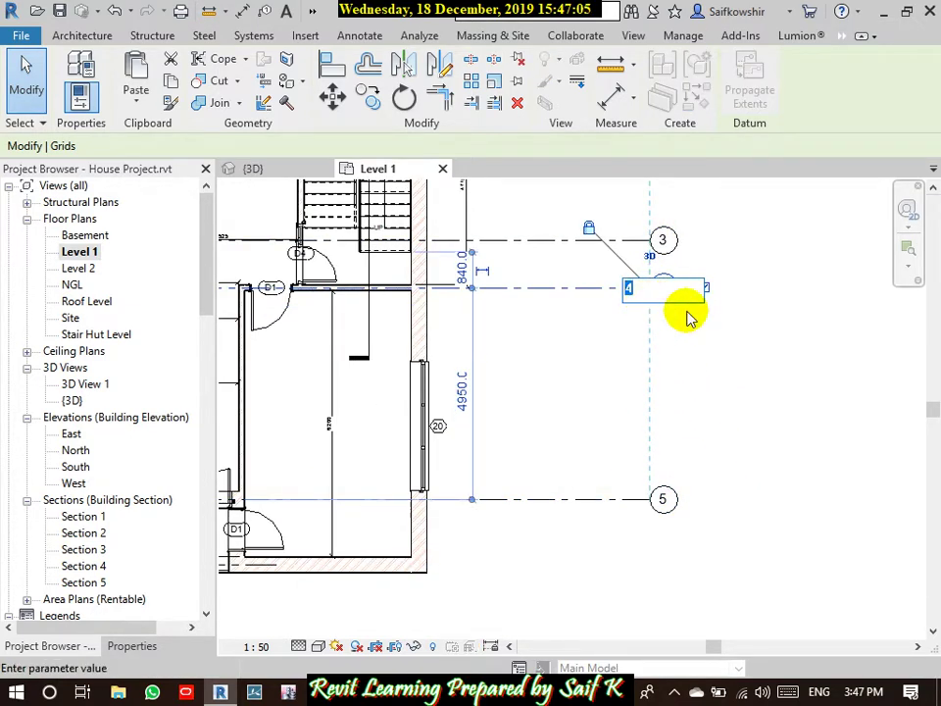
key(Return)
scroll(725, 391, down, 3)
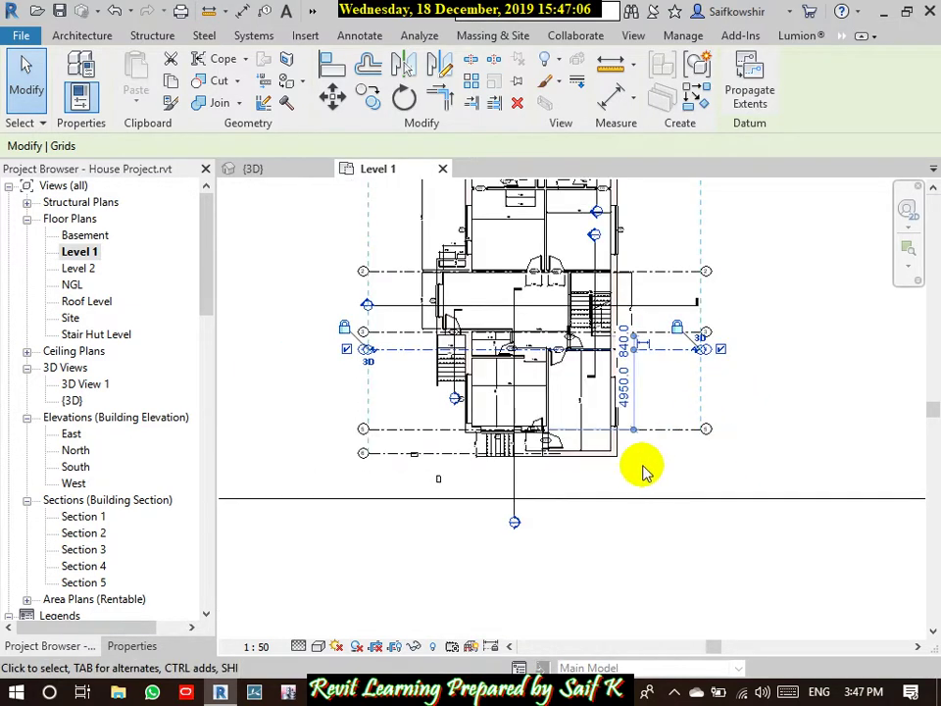
scroll(421, 479, up, 2)
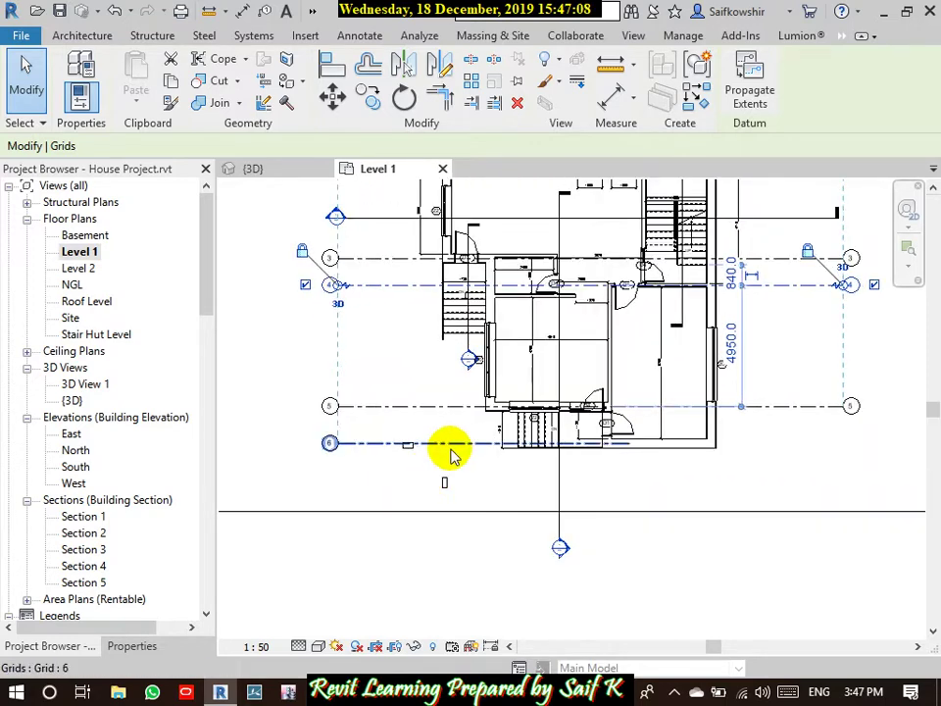
Step: Extend grid 6's right end to align with the other grids
click(453, 445)
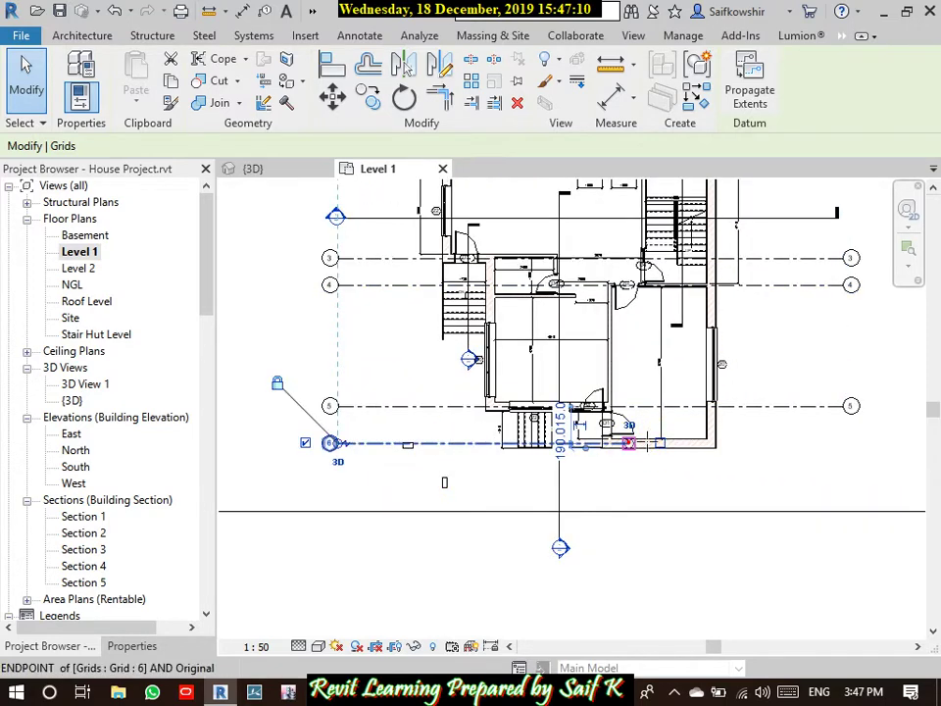
drag(629, 443, 845, 444)
drag(844, 444, 843, 443)
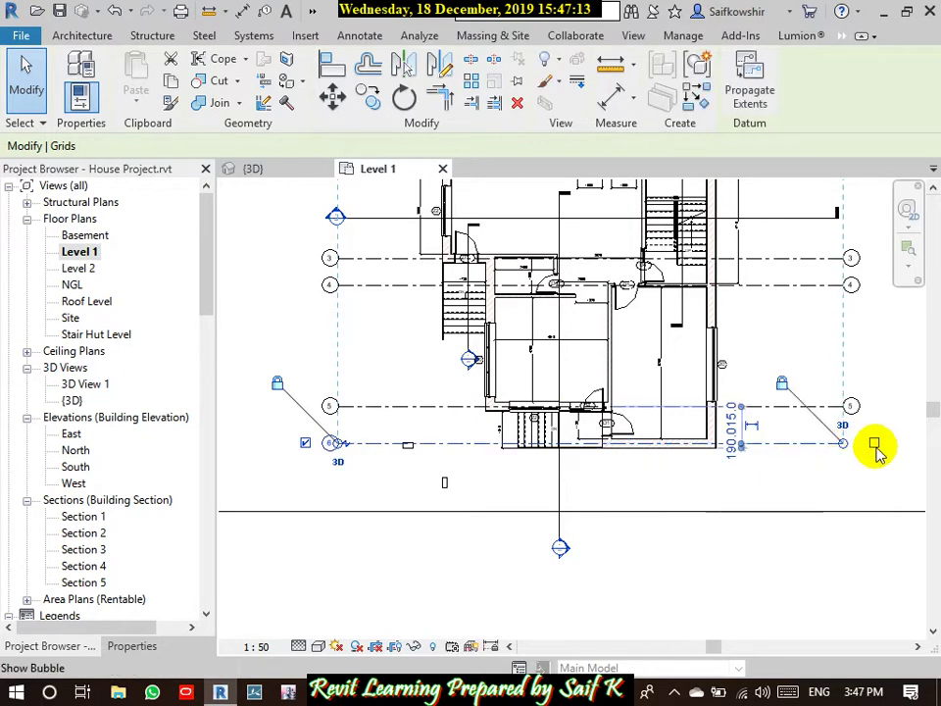
click(761, 500)
scroll(760, 498, down, 5)
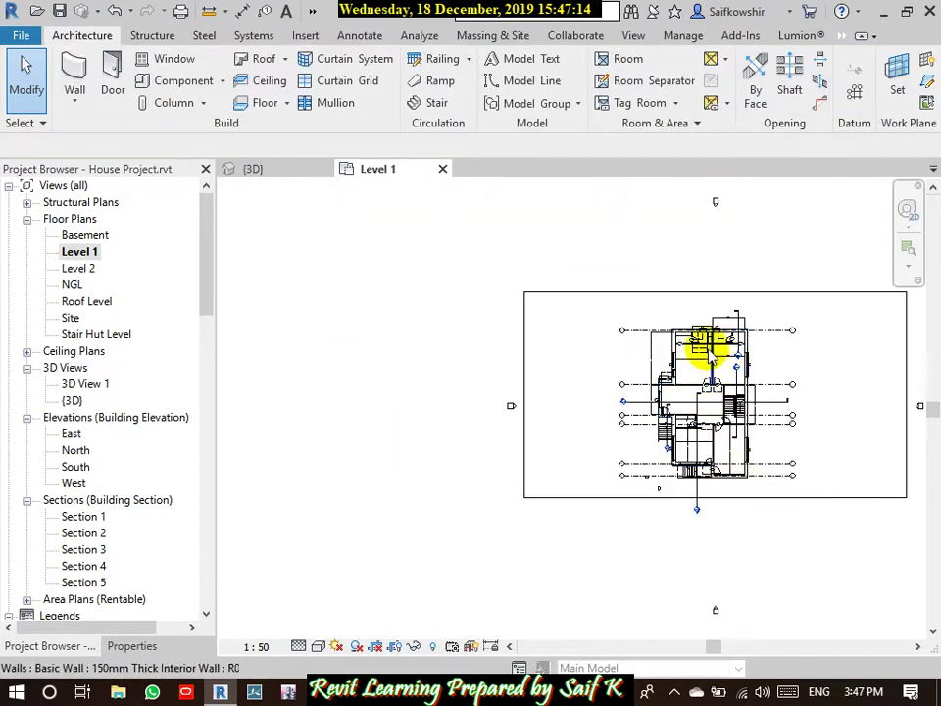
Step: Draw a new vertical grid from near grid 2 up to above the building
scroll(676, 329, up, 5)
middle_drag(675, 323, 535, 225)
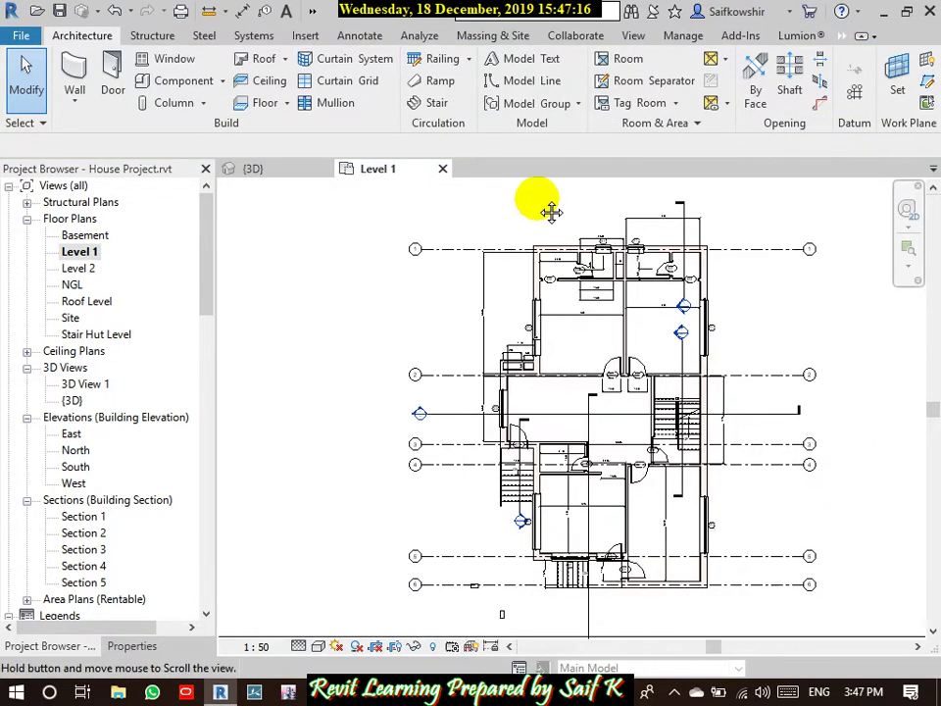
scroll(610, 551, down, 2)
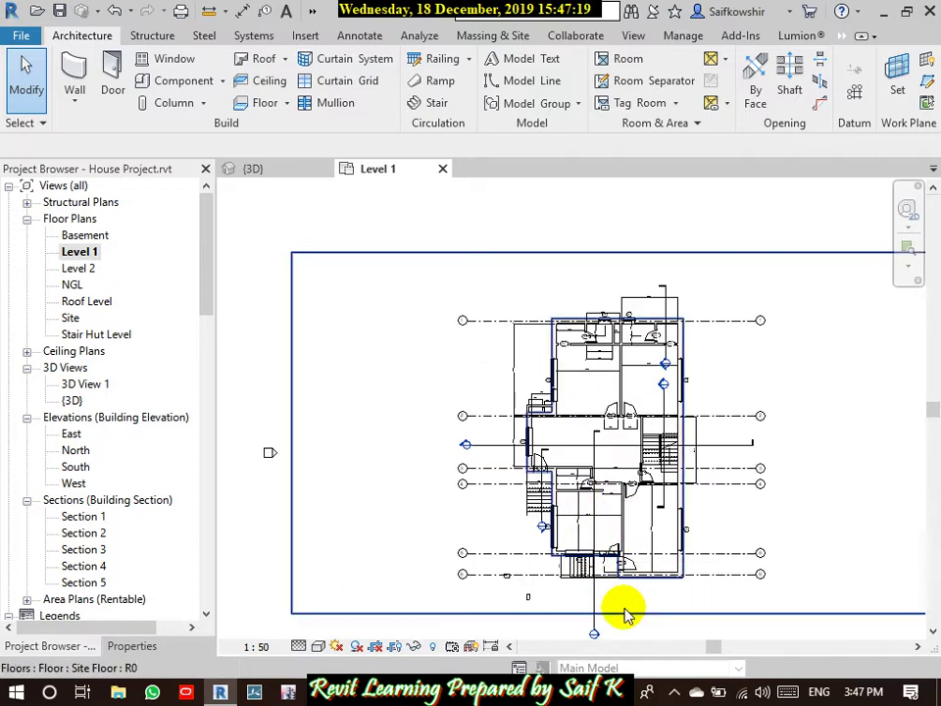
click(855, 96)
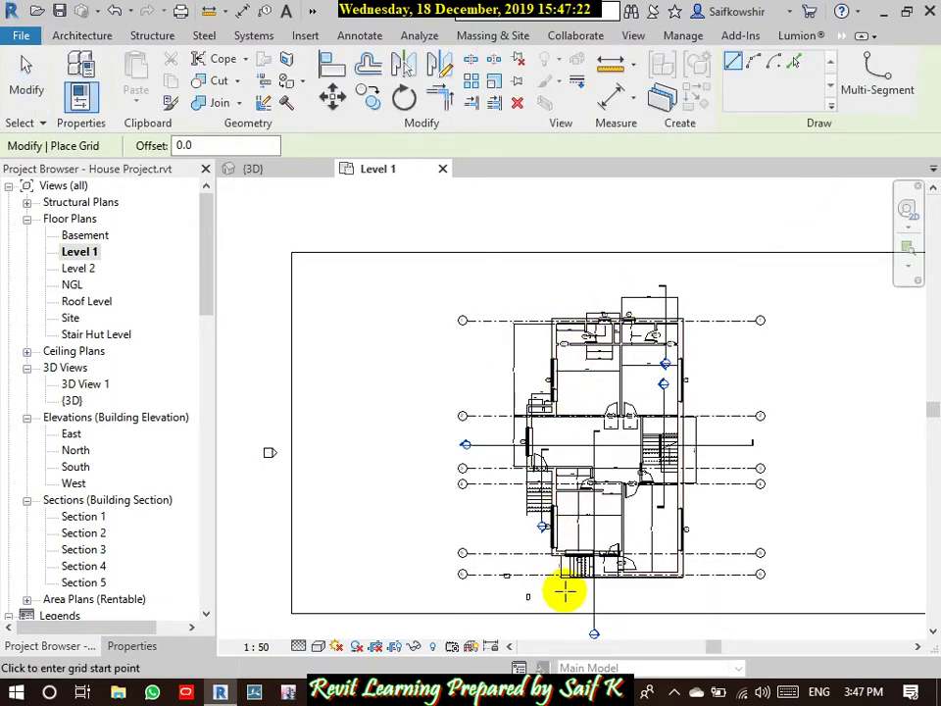
scroll(564, 589, up, 1)
scroll(693, 571, up, 2)
scroll(677, 546, down, 2)
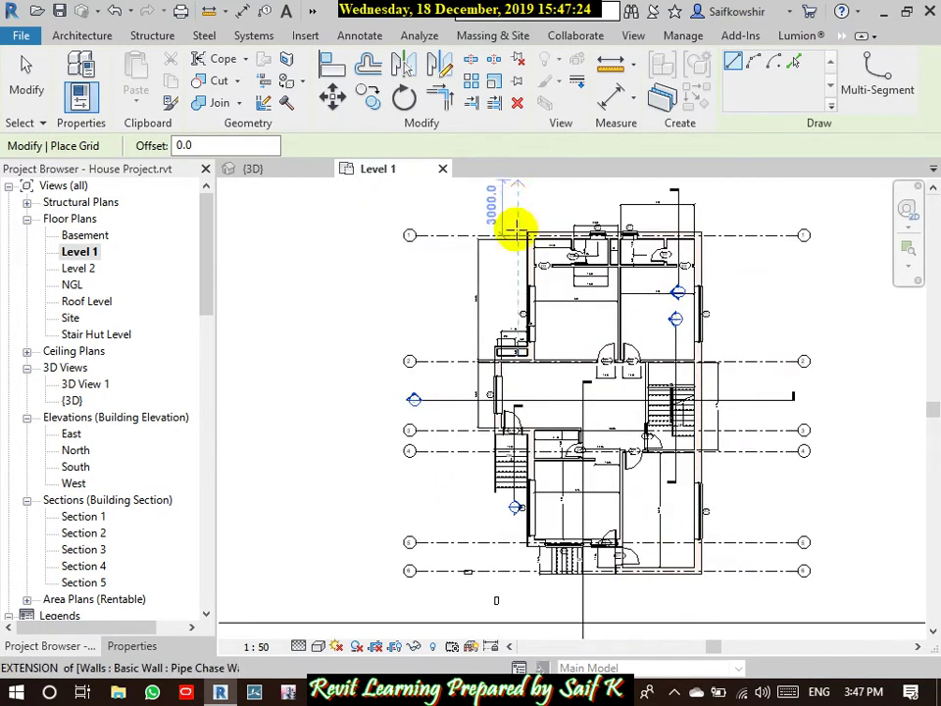
scroll(496, 363, up, 3)
scroll(501, 365, up, 2)
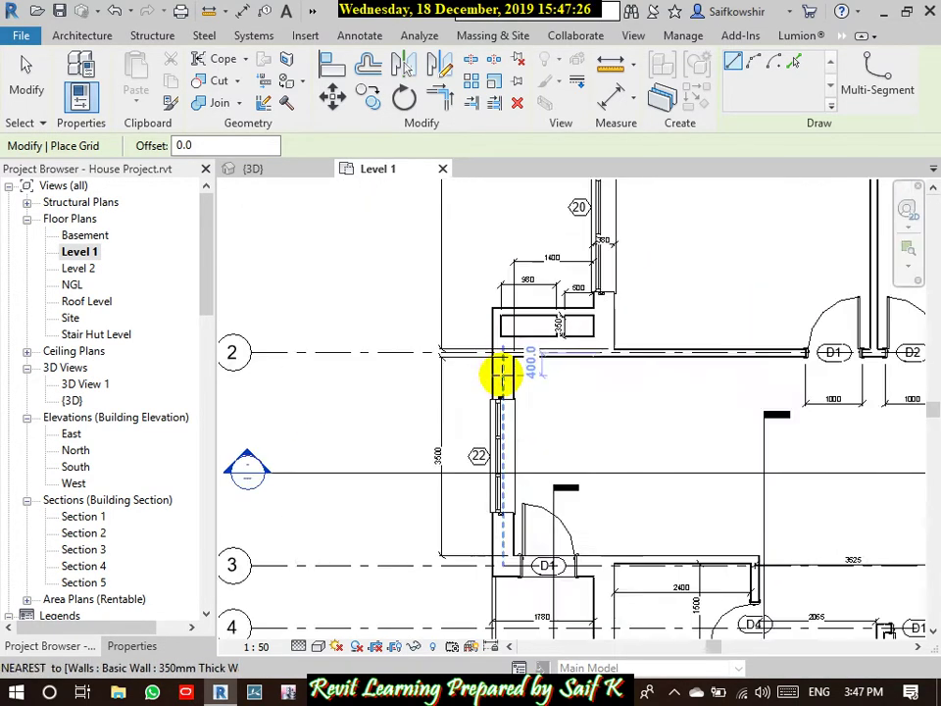
click(500, 372)
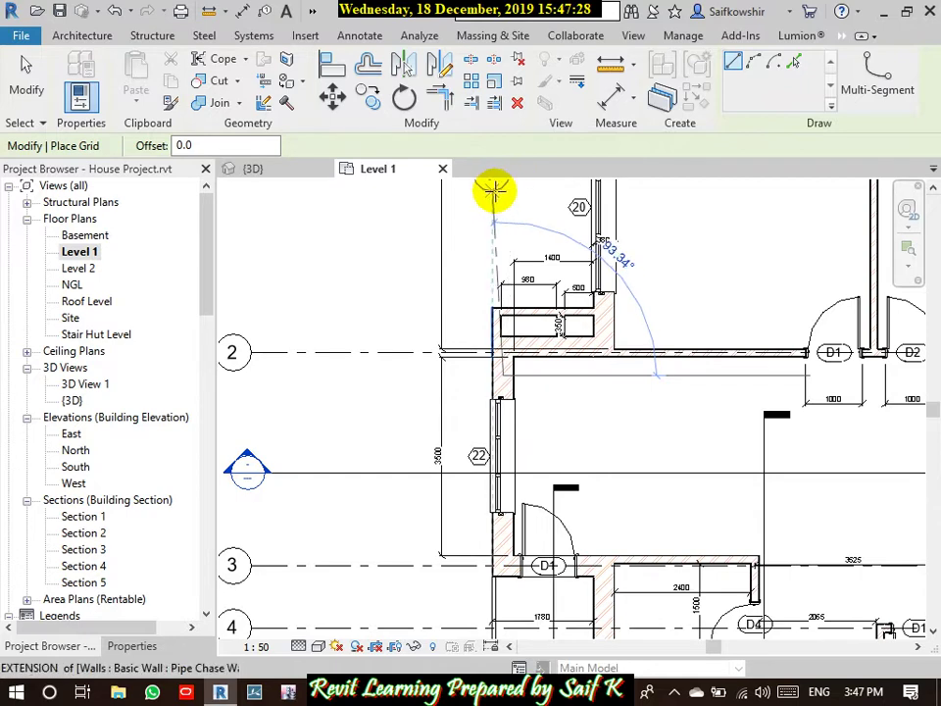
middle_drag(504, 189, 500, 593)
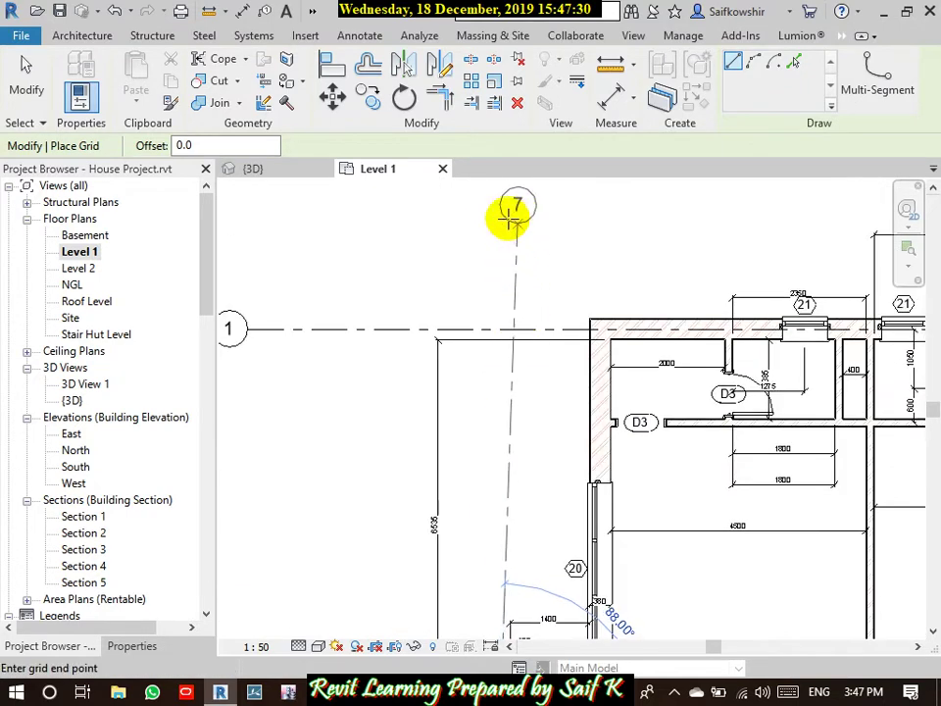
middle_drag(511, 221, 477, 500)
scroll(479, 490, down, 1)
scroll(478, 461, down, 1)
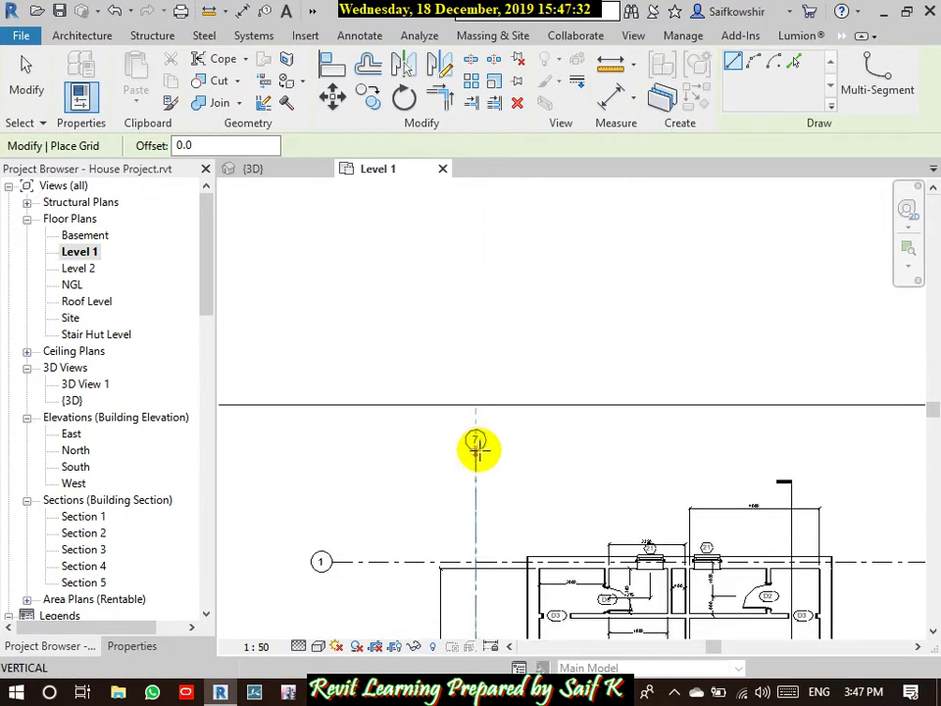
click(477, 447)
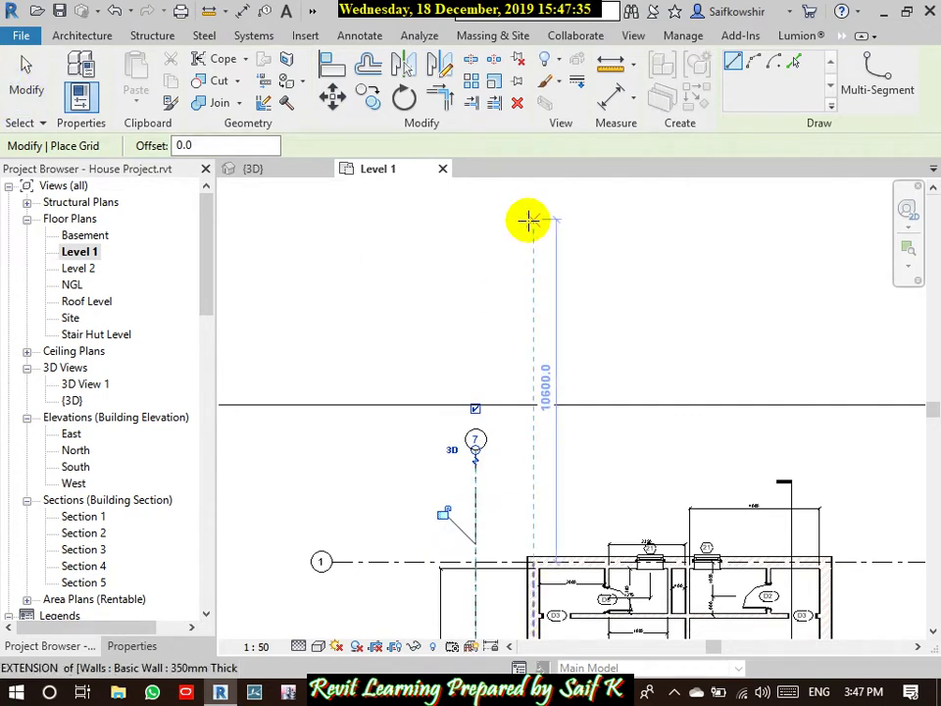
Step: Exit the Grid tool and relabel the new grid's bubble from 7 to A
key(m)
key(d)
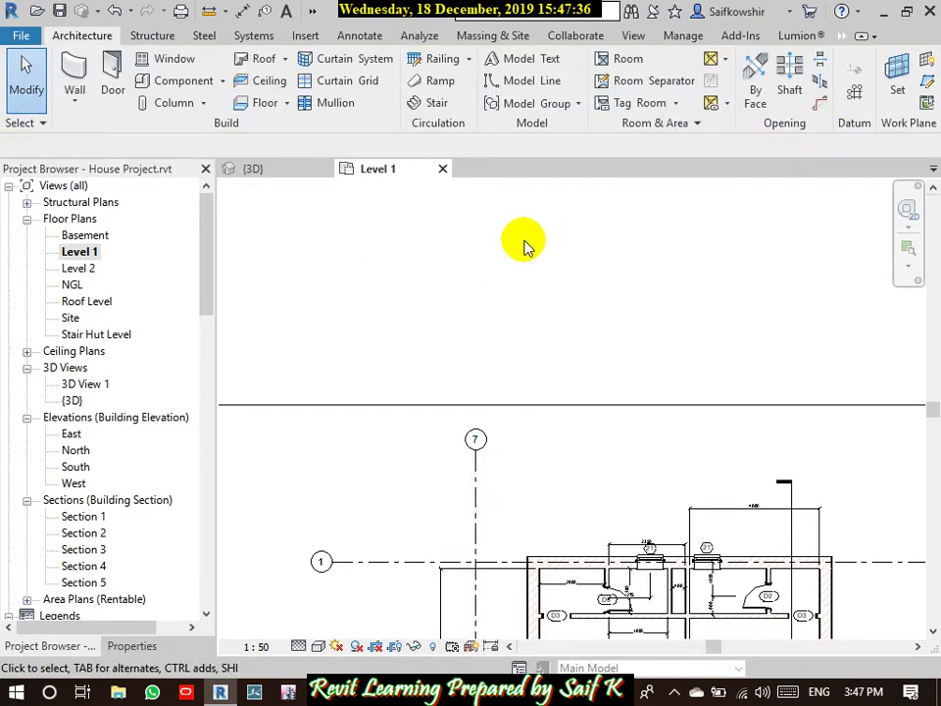
click(475, 439)
click(473, 438)
text(A)
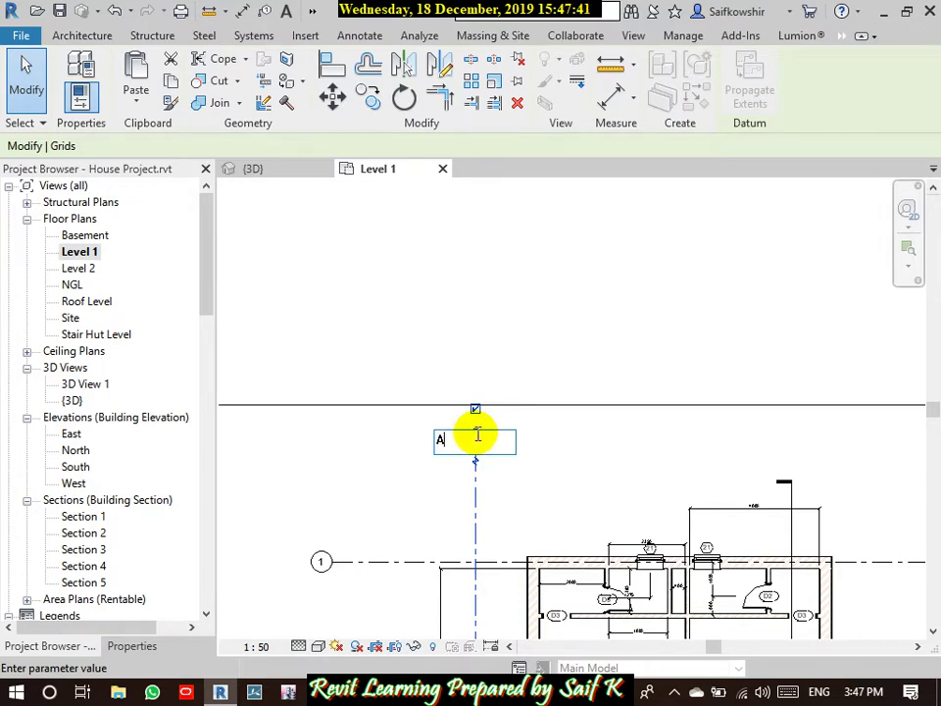
click(557, 447)
scroll(555, 435, down, 2)
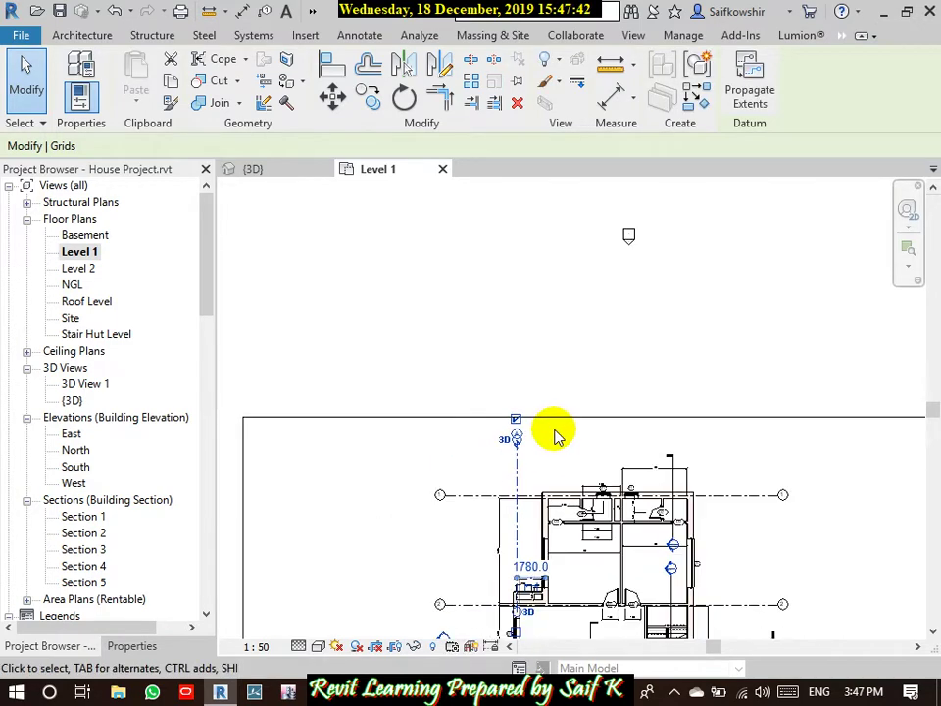
click(570, 447)
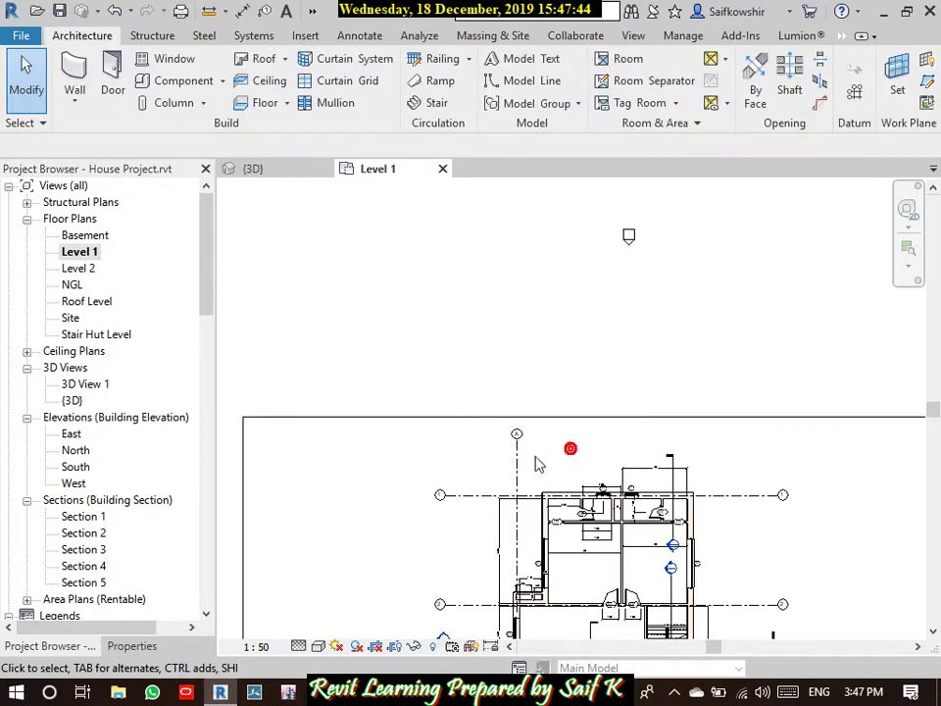
click(517, 462)
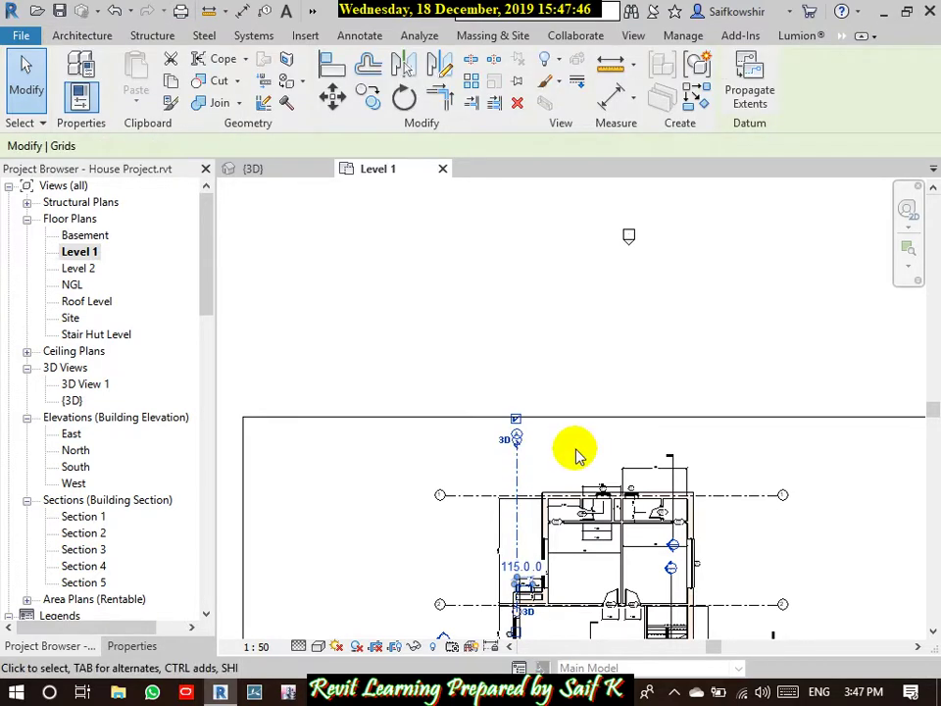
Step: Start the Grid tool with GR and draw grid B from the wall end to grid A's head level
key(g)
key(r)
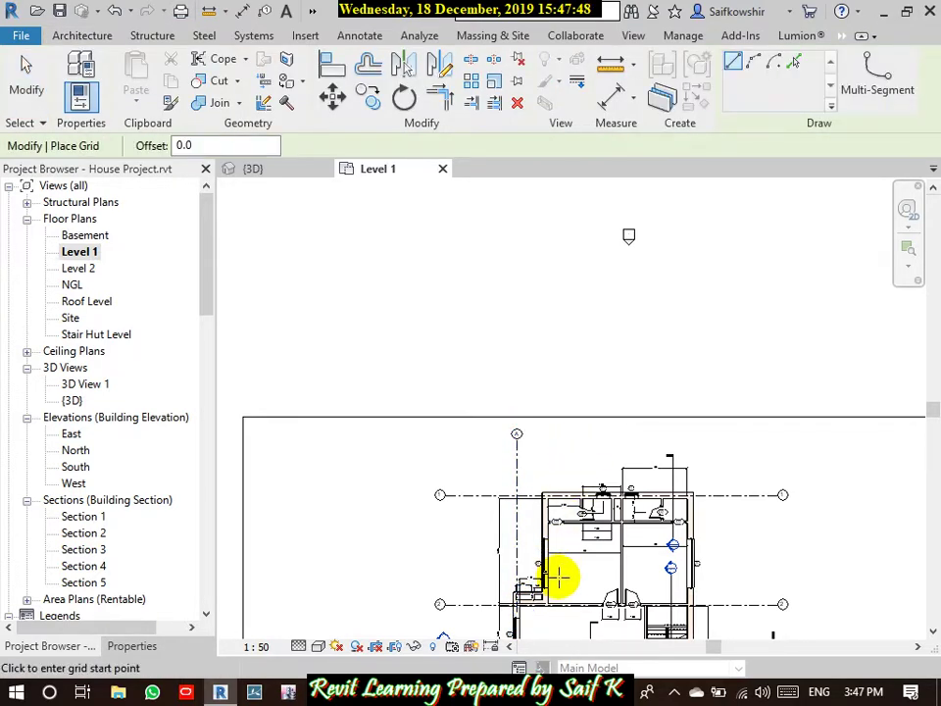
middle_drag(563, 572, 554, 308)
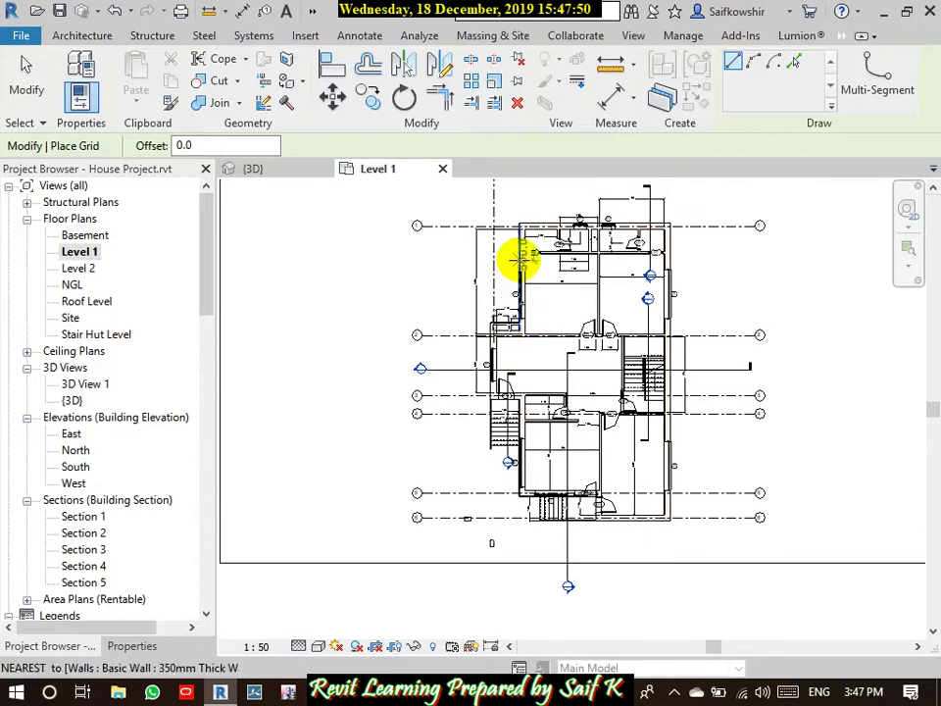
scroll(517, 245, up, 3)
scroll(530, 249, up, 2)
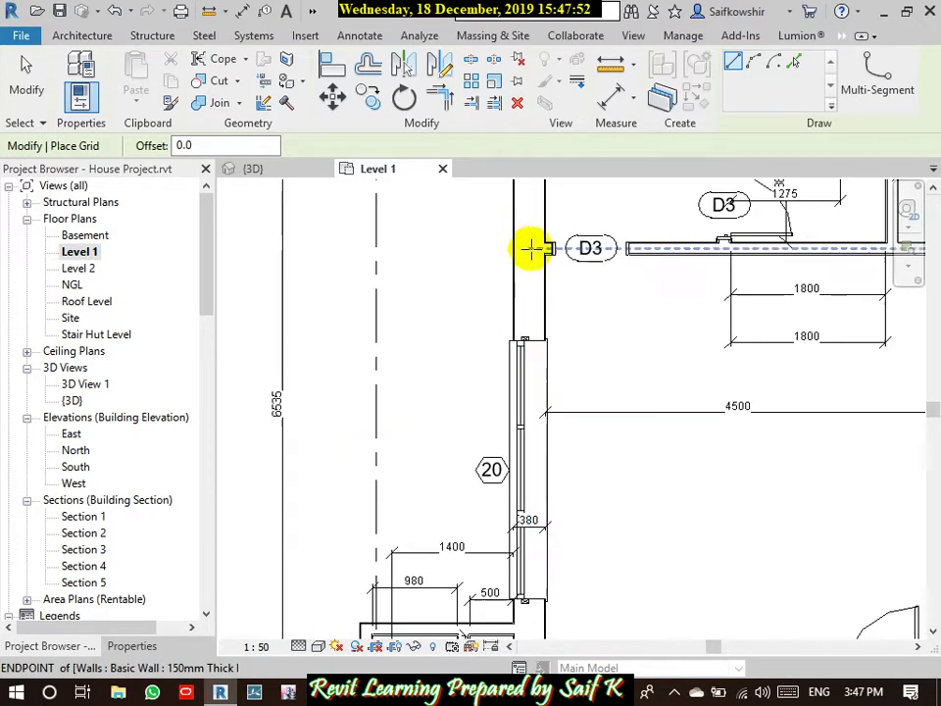
click(529, 221)
middle_drag(530, 199, 520, 617)
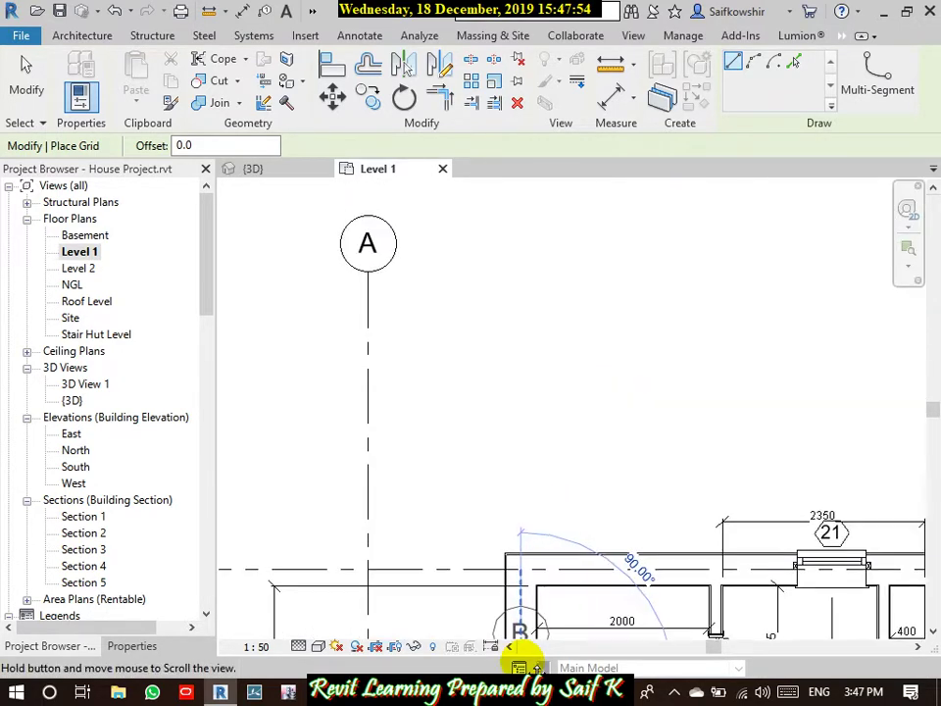
click(521, 265)
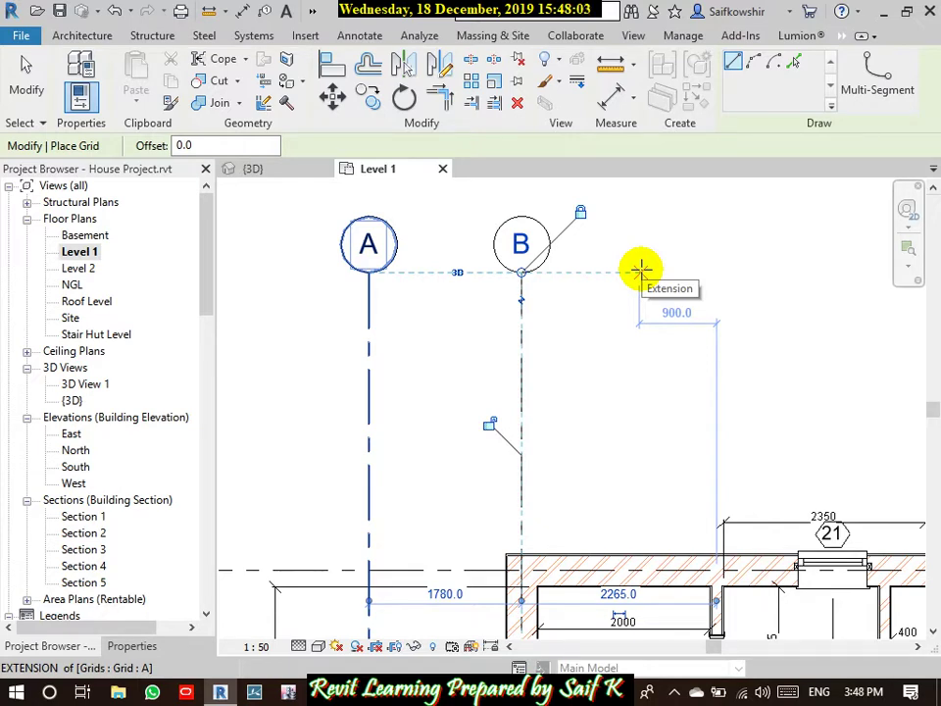
Step: Draw grid C from the interior wall up to the other grid heads
scroll(543, 288, down, 1)
scroll(542, 290, down, 2)
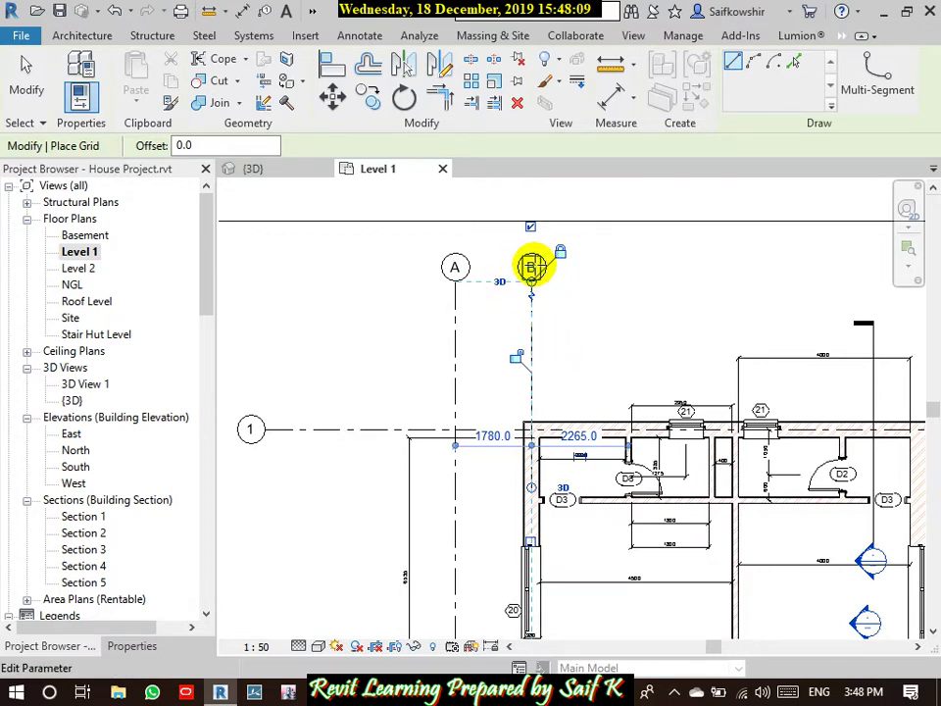
scroll(648, 353, down, 3)
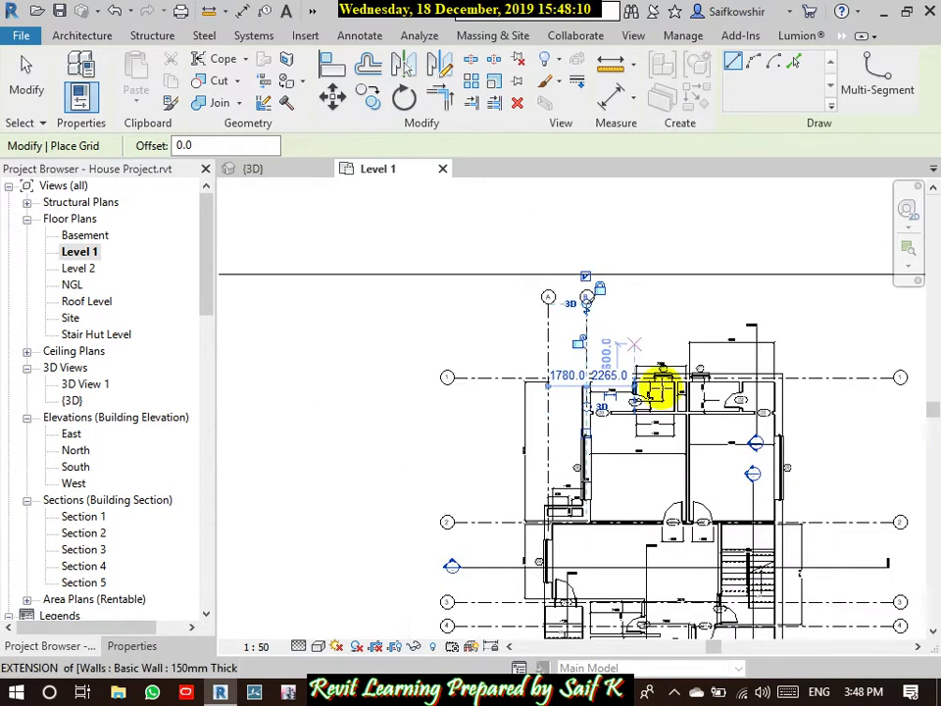
scroll(686, 422, up, 1)
scroll(676, 402, up, 4)
scroll(667, 395, up, 2)
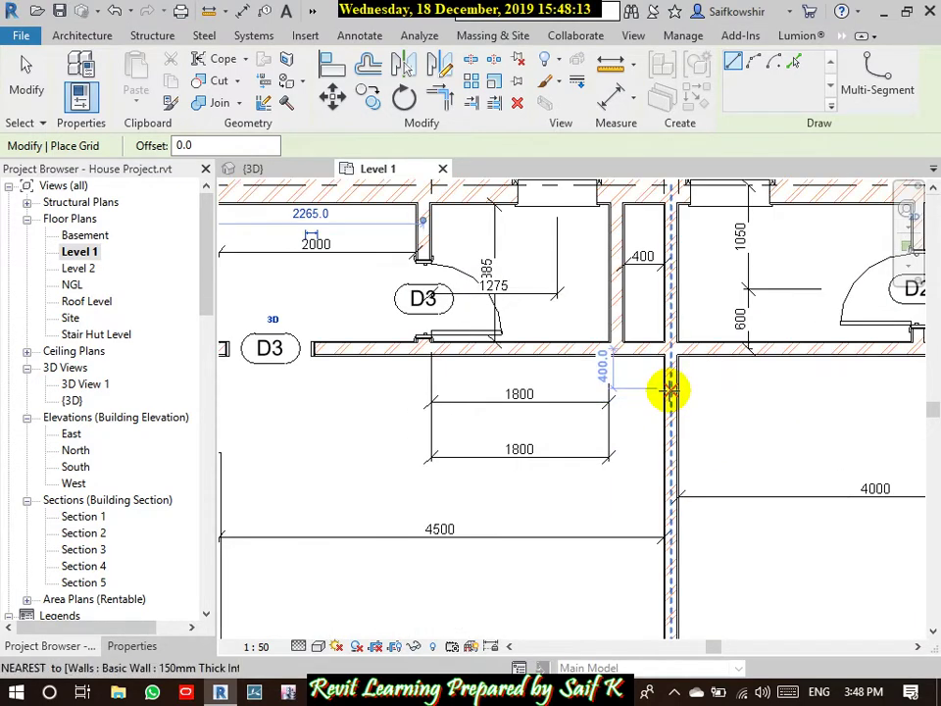
click(664, 386)
middle_drag(663, 183, 662, 474)
middle_drag(662, 209, 661, 336)
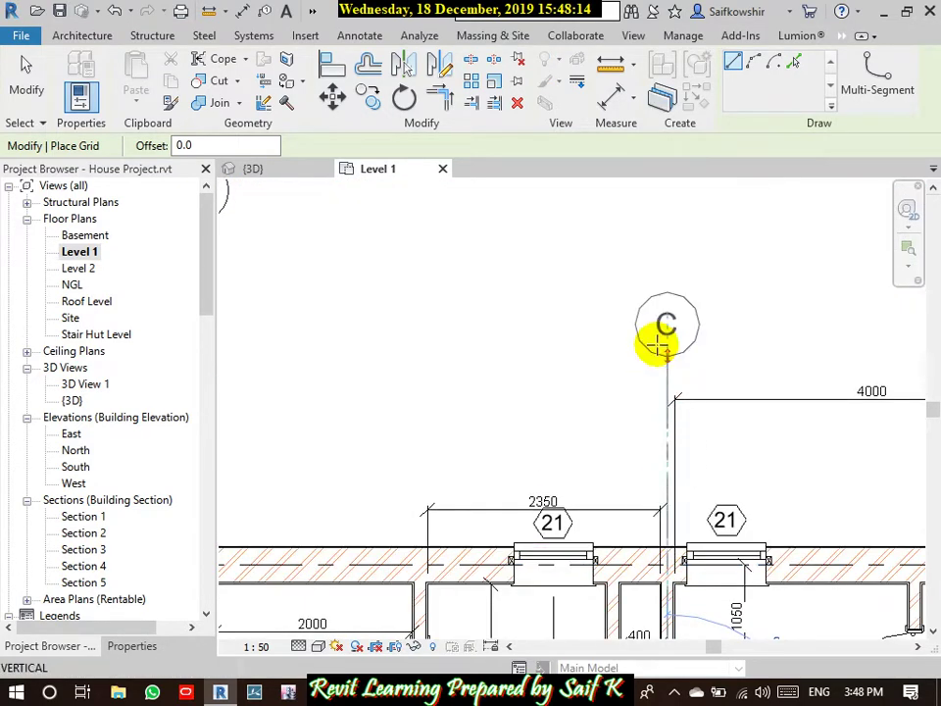
scroll(662, 329, down, 3)
click(663, 262)
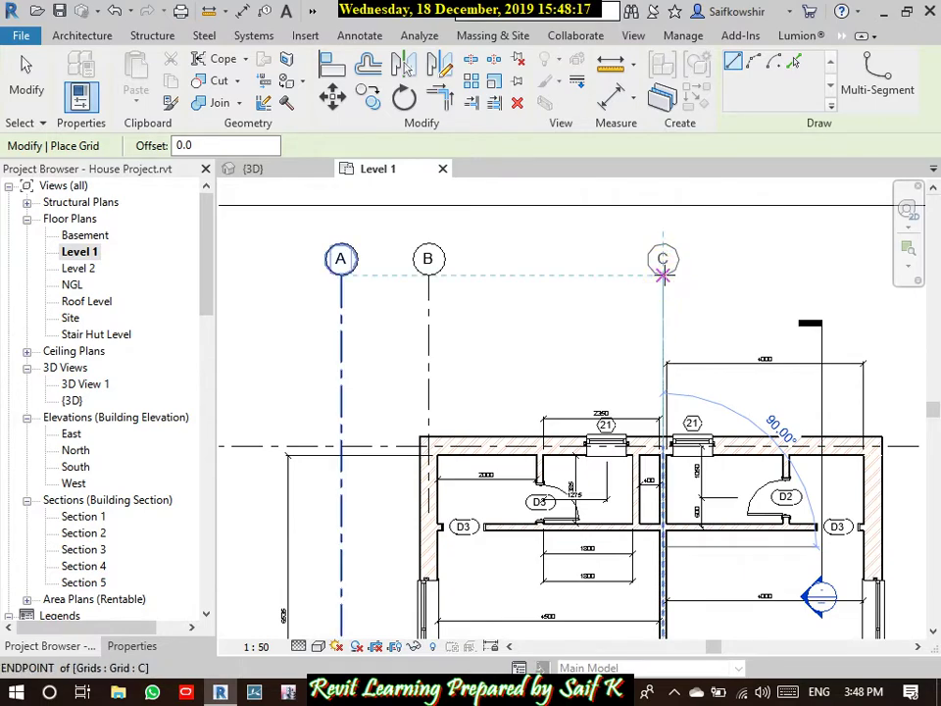
Step: Draw grid D beside the doorway wall, its head aligned with grid C
scroll(664, 268, down, 2)
scroll(766, 399, up, 1)
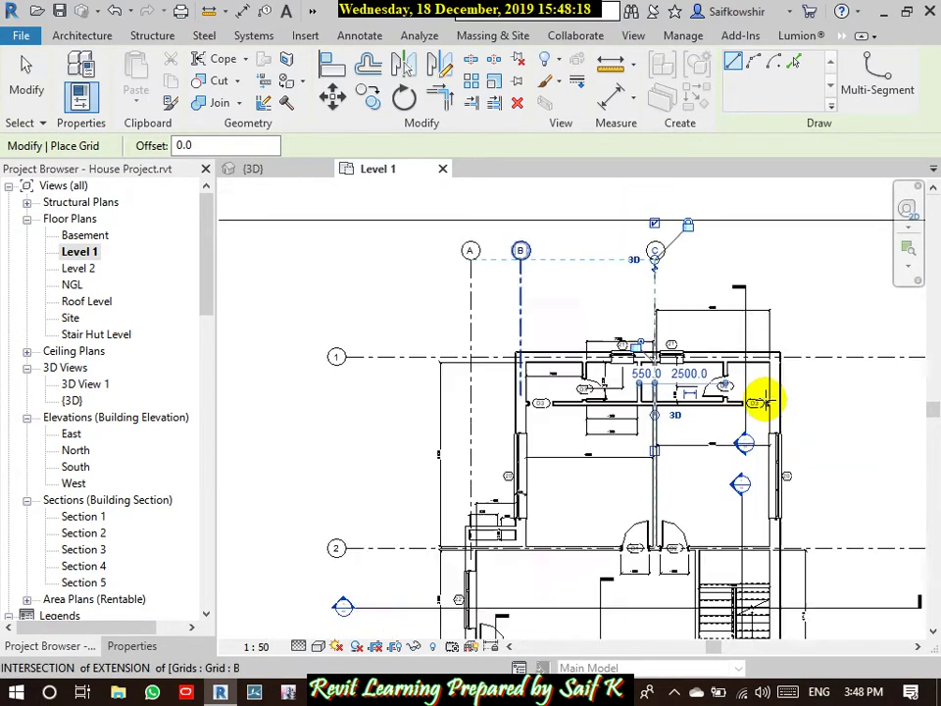
scroll(767, 399, down, 1)
scroll(698, 559, up, 2)
scroll(719, 537, up, 2)
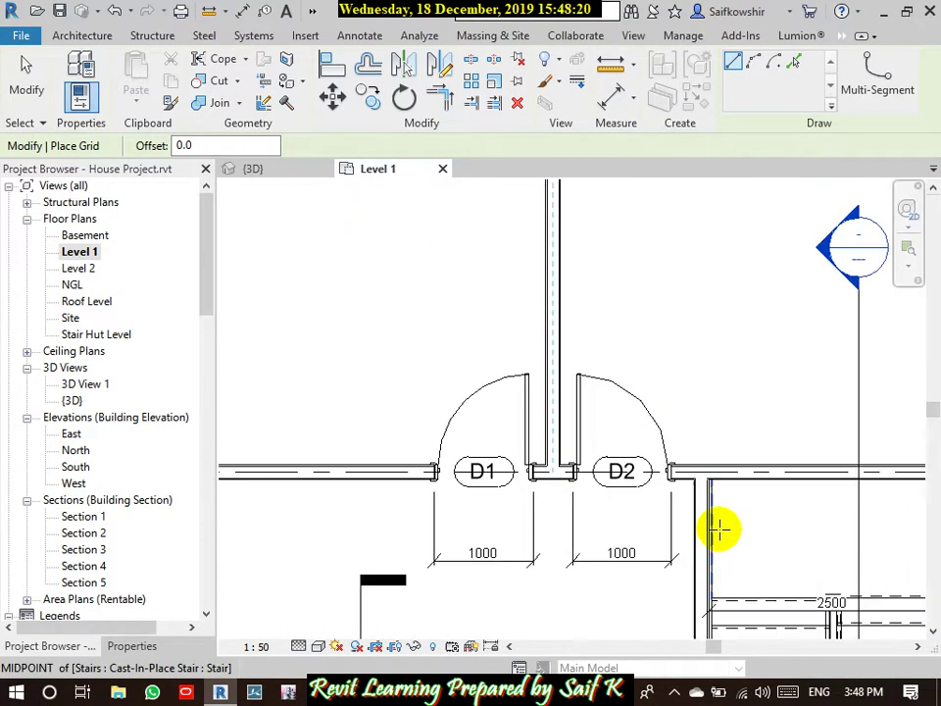
click(702, 509)
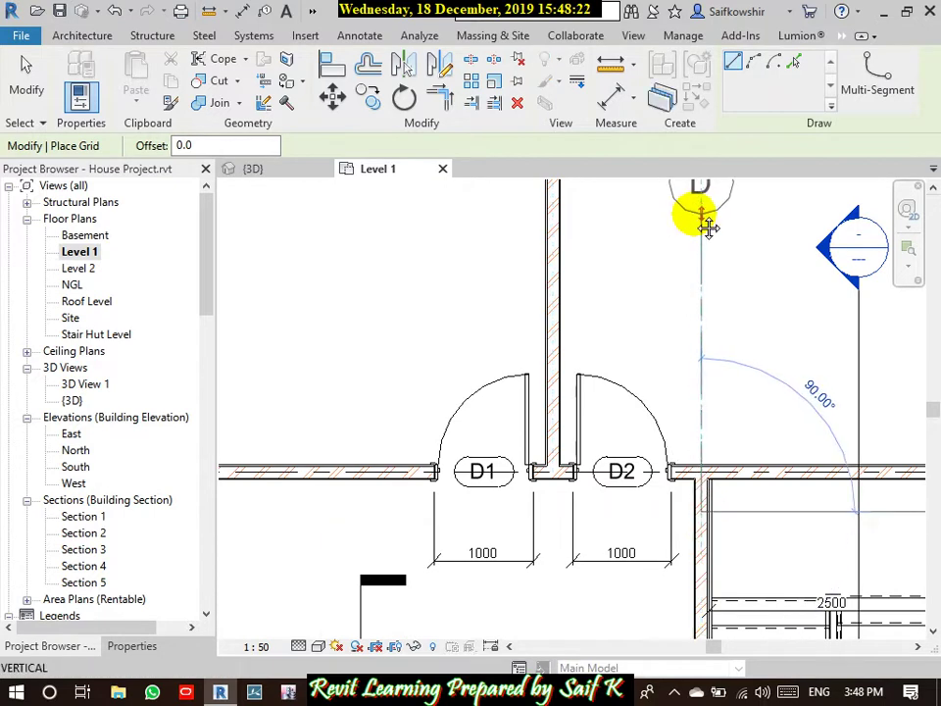
middle_drag(705, 225, 682, 668)
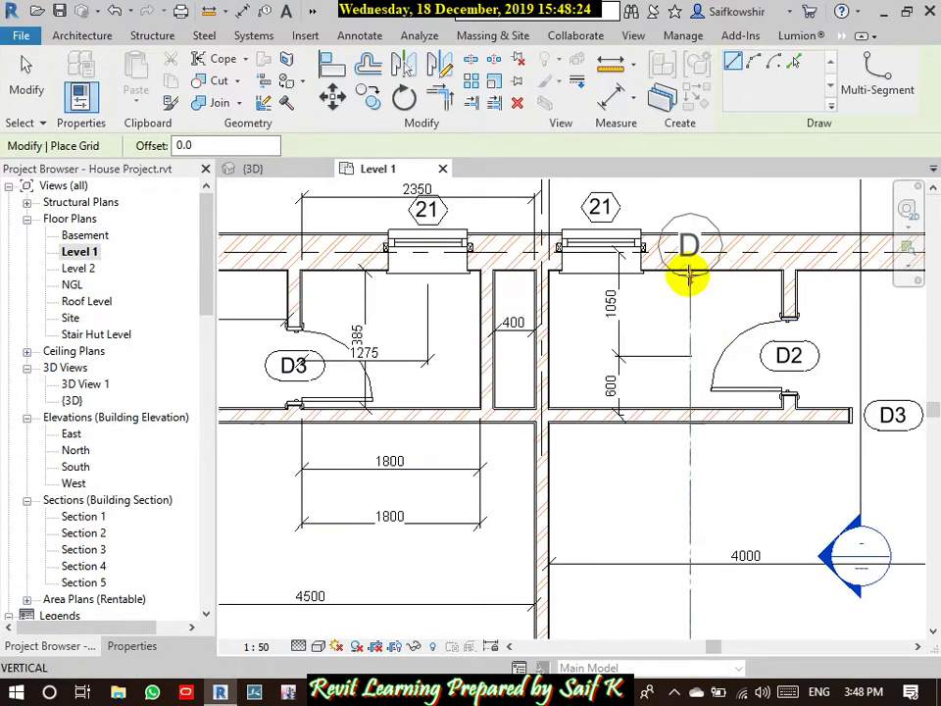
middle_drag(687, 268, 662, 620)
scroll(663, 620, down, 1)
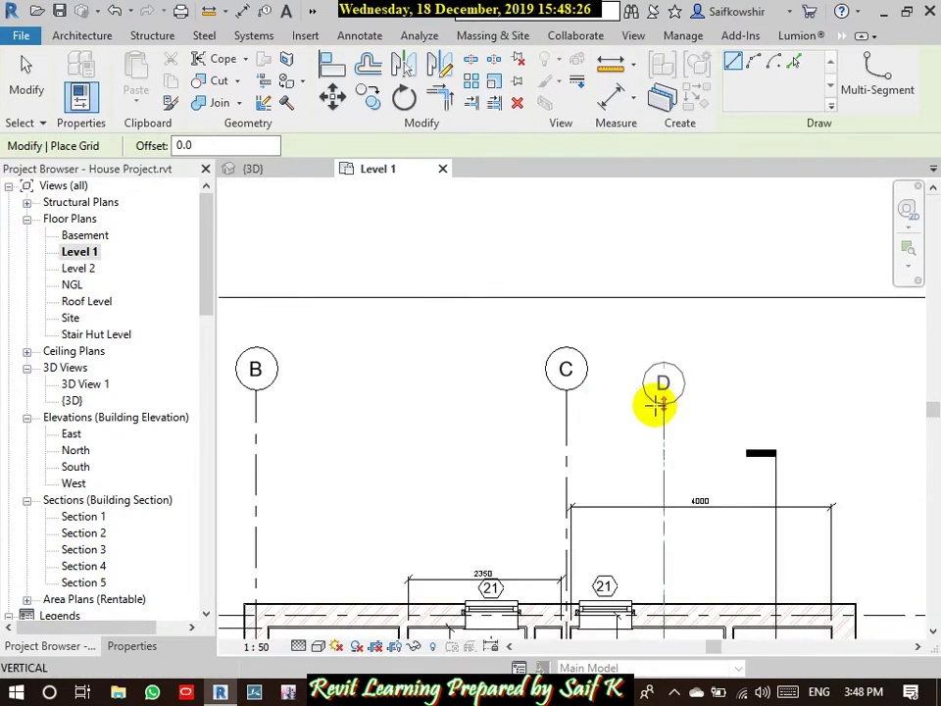
click(657, 389)
Step: Draw grid E on the east wall aligned with the other heads, then finish placing grids
scroll(662, 392, down, 3)
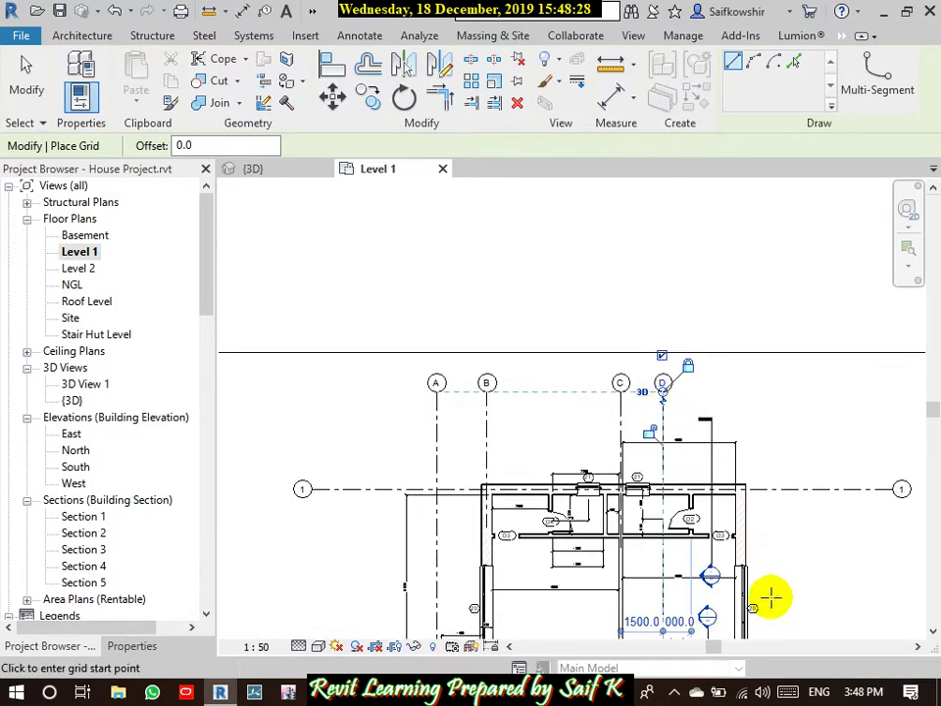
mouse_move(774, 597)
middle_down()
mouse_move(763, 578)
mouse_move(765, 633)
middle_up()
scroll(720, 504, up, 3)
click(719, 501)
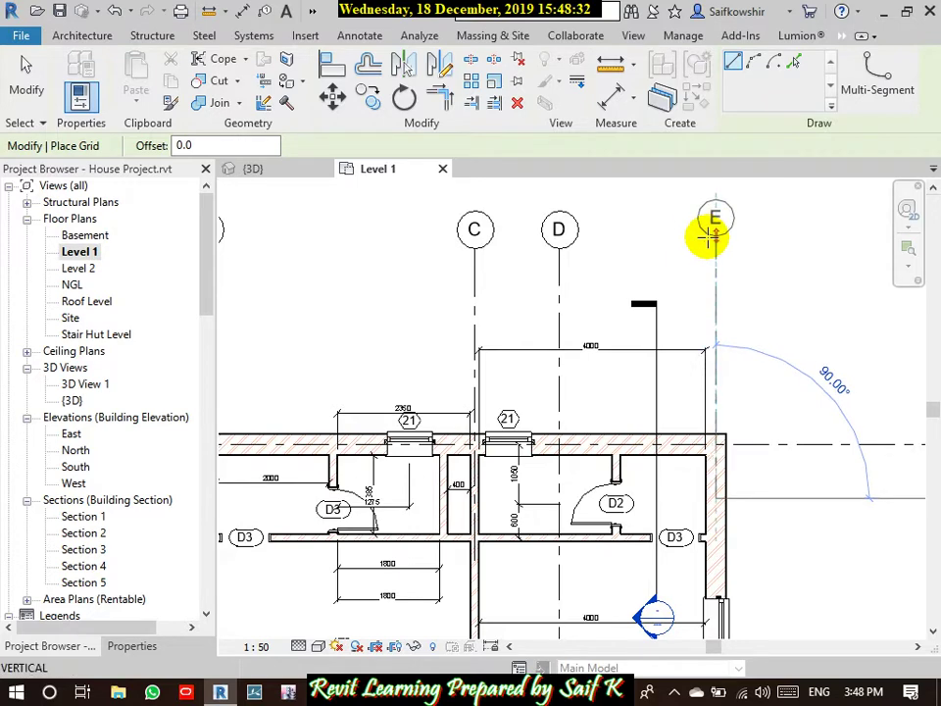
click(712, 250)
scroll(736, 251, down, 3)
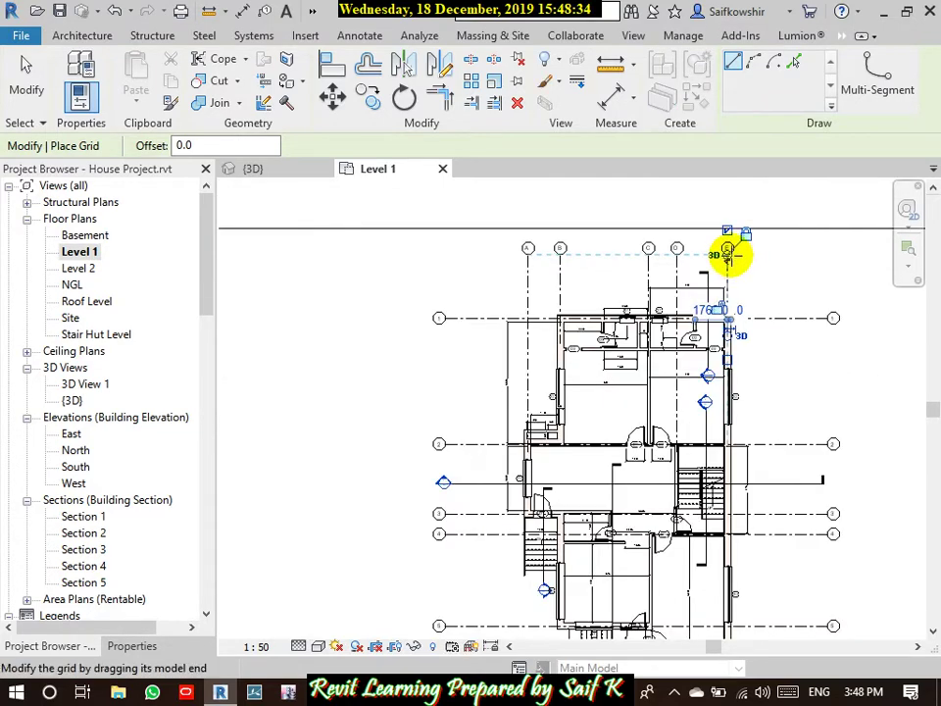
scroll(731, 252, down, 2)
click(29, 79)
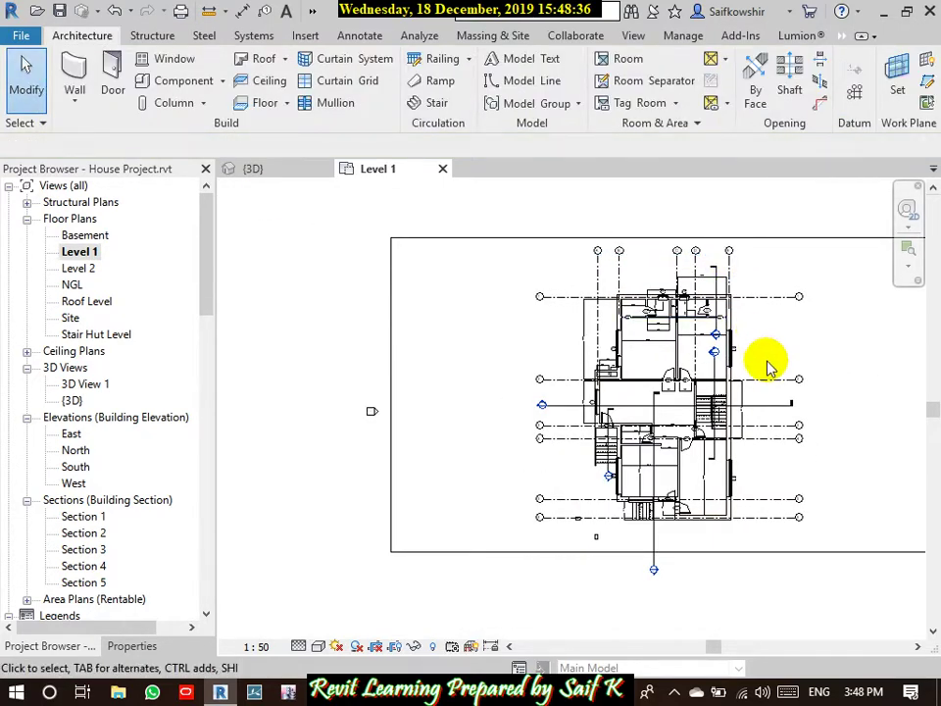
mouse_move(755, 367)
middle_down()
mouse_move(625, 336)
mouse_move(586, 350)
middle_up()
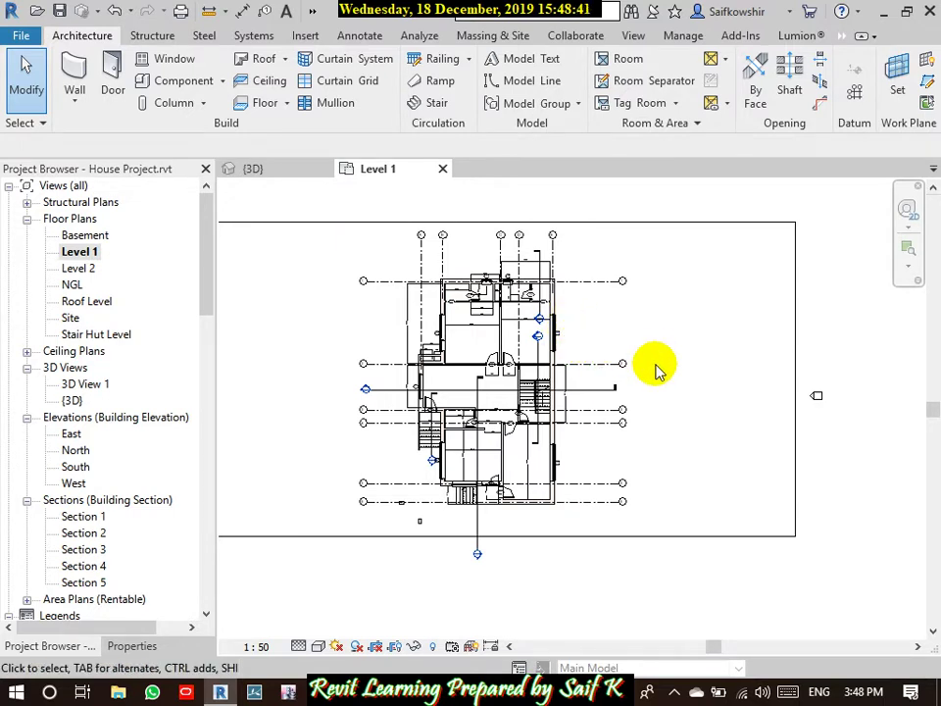
scroll(515, 274, up, 1)
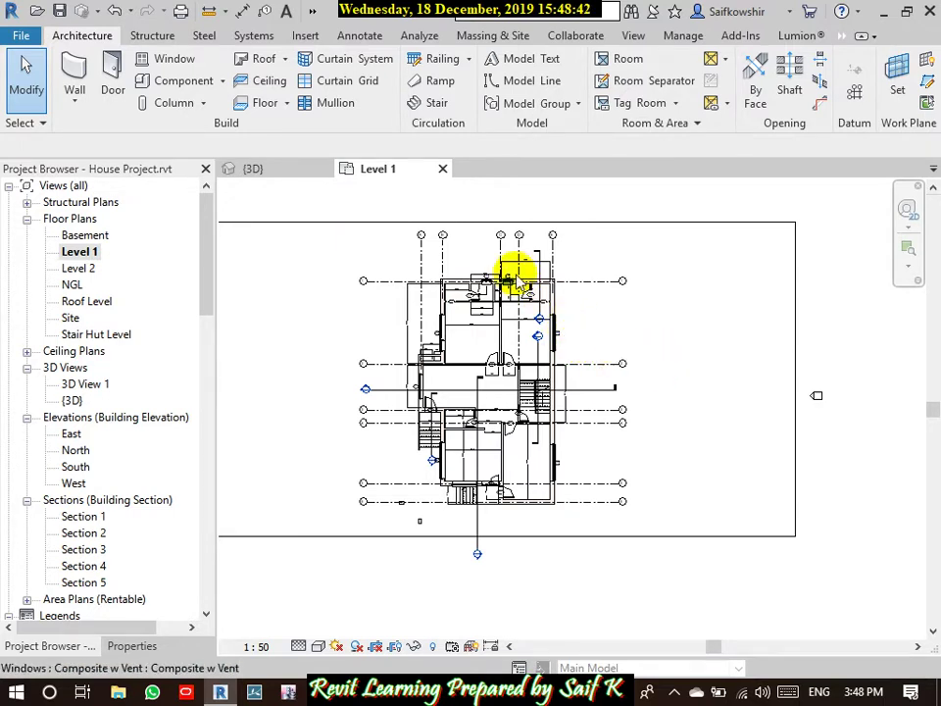
scroll(525, 242, up, 1)
scroll(542, 248, up, 1)
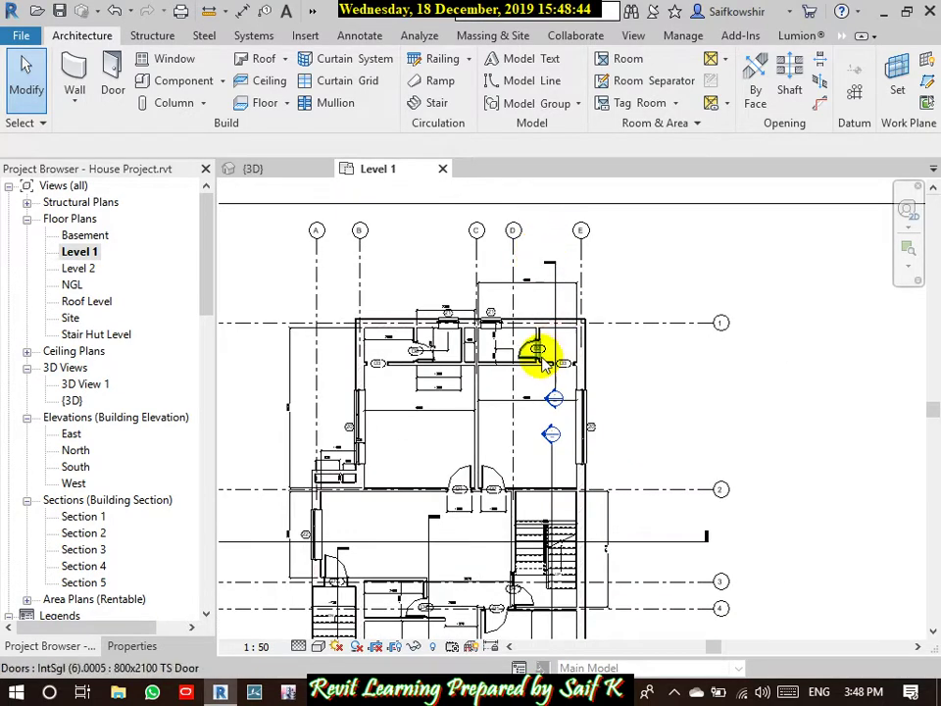
middle_drag(571, 403, 664, 351)
scroll(622, 319, up, 1)
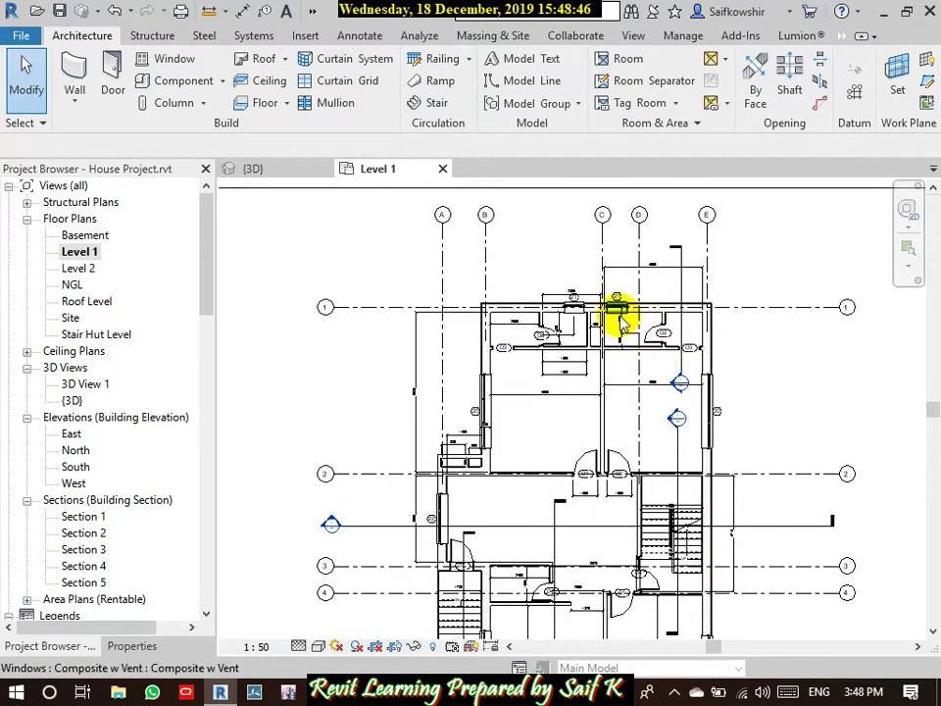
scroll(632, 300, up, 2)
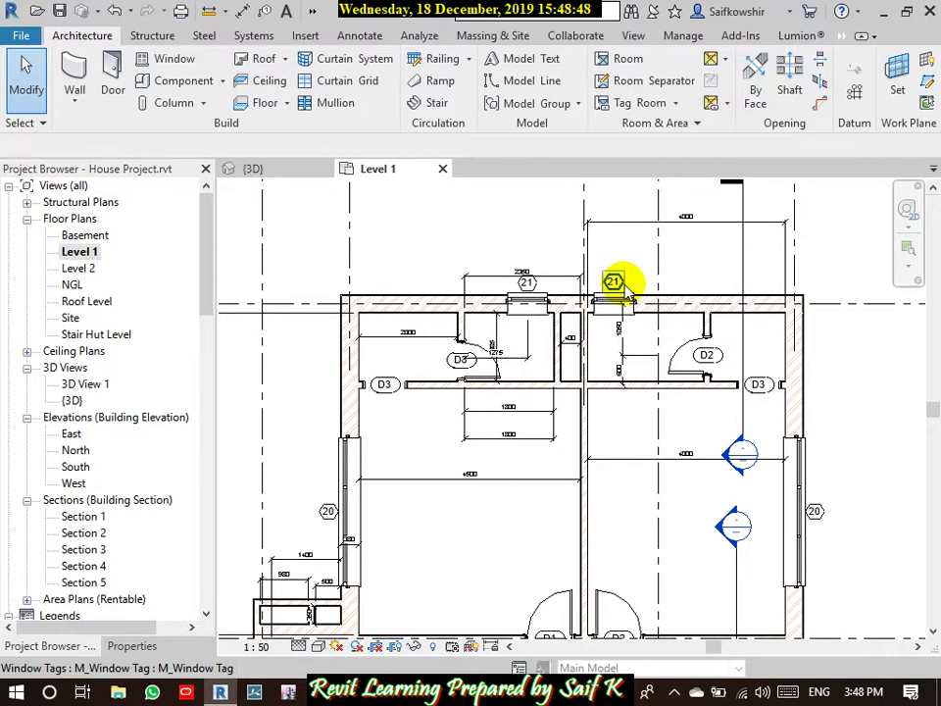
middle_drag(632, 307, 666, 431)
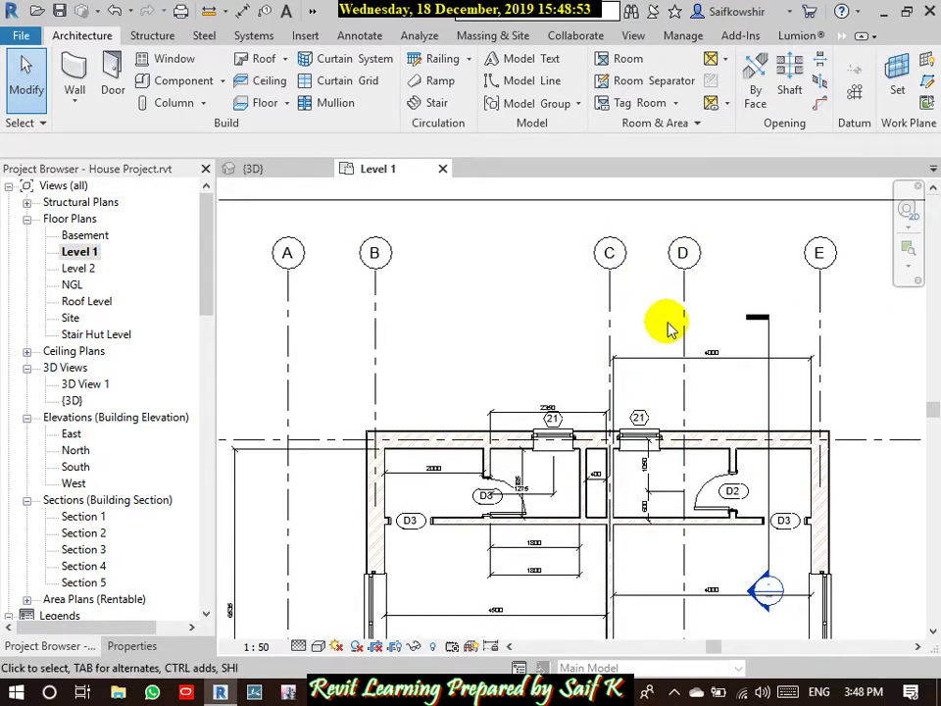
scroll(677, 319, down, 1)
scroll(677, 299, down, 3)
scroll(698, 309, down, 1)
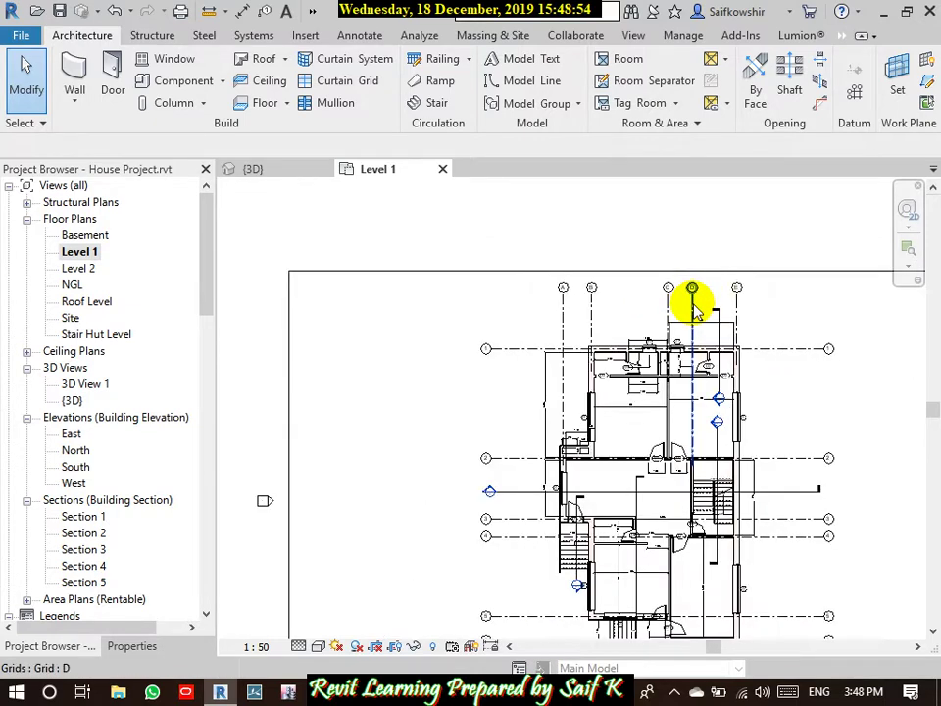
mouse_move(694, 308)
middle_down()
mouse_move(665, 325)
mouse_move(677, 246)
middle_up()
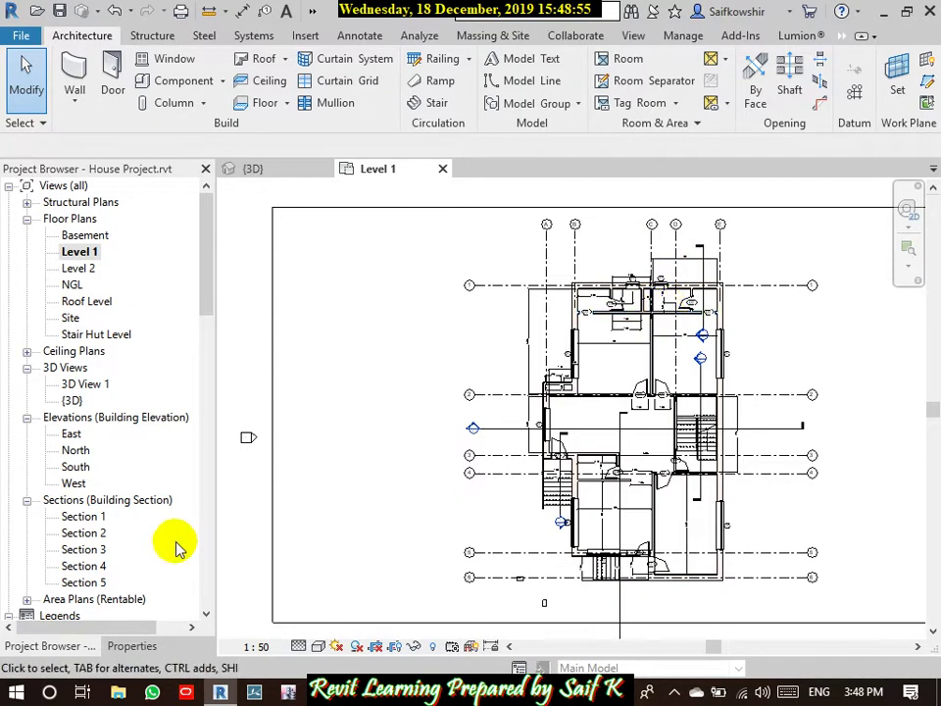
Step: Open the North elevation and zoom in on the grid heads and two windows
double_click(78, 452)
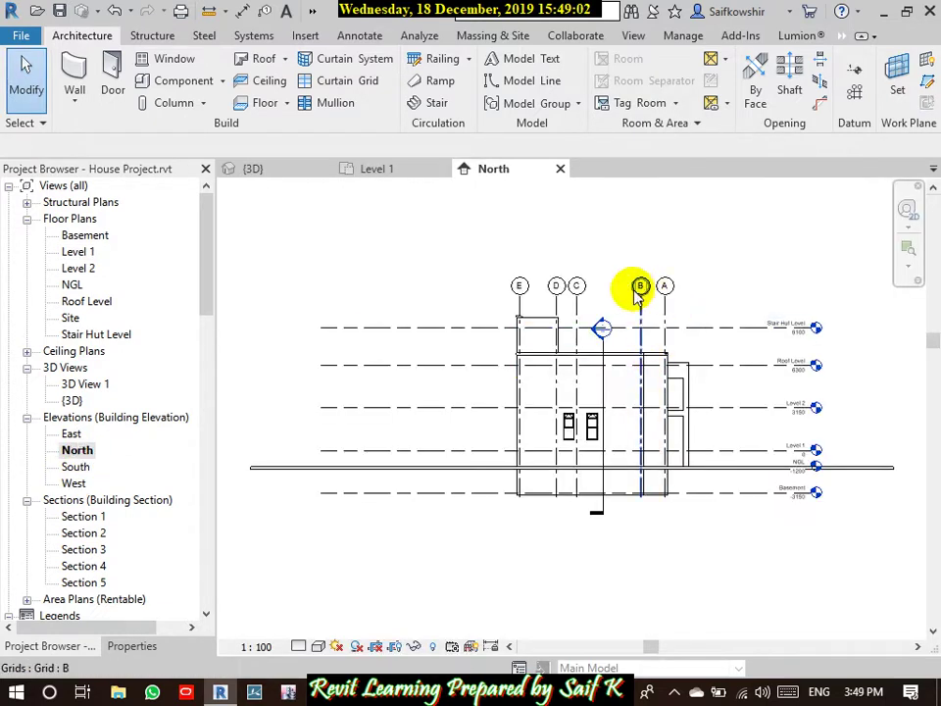
scroll(594, 288, up, 1)
scroll(573, 294, up, 1)
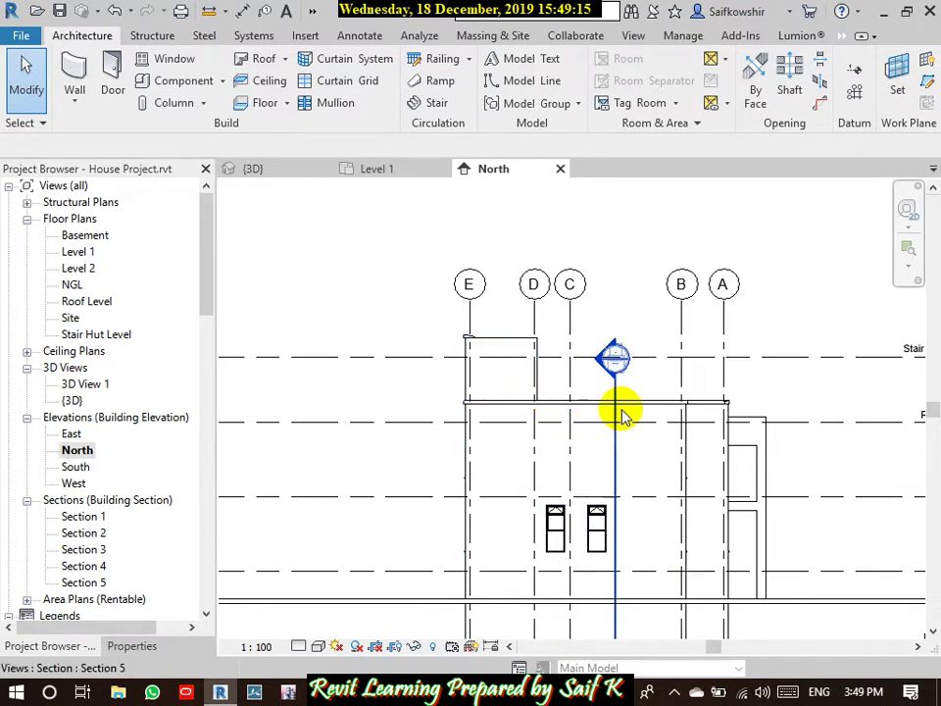
scroll(620, 412, down, 2)
scroll(575, 529, up, 3)
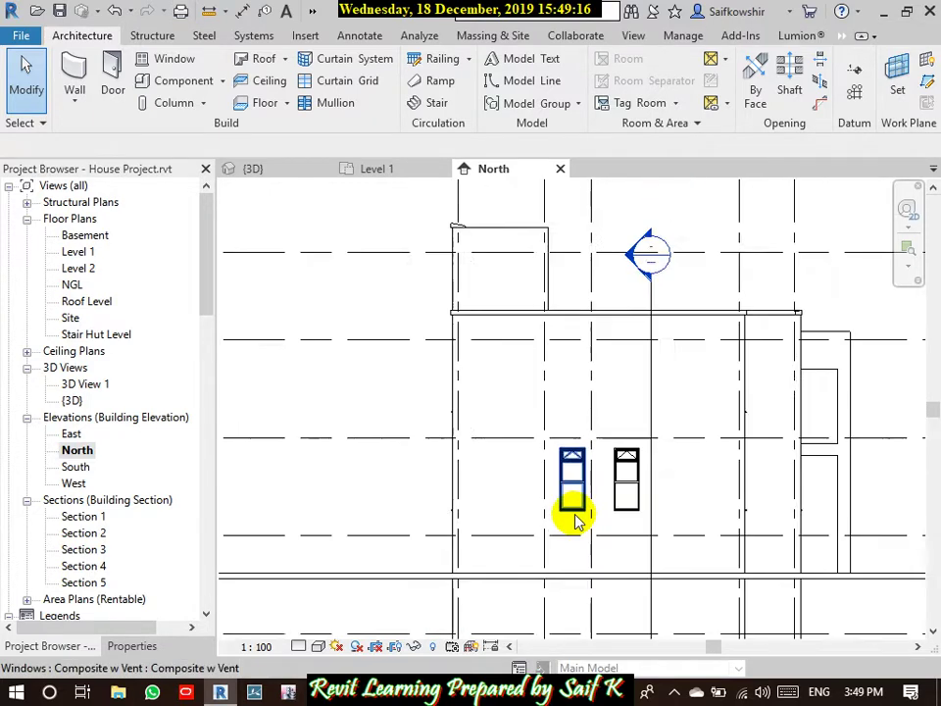
scroll(577, 514, down, 2)
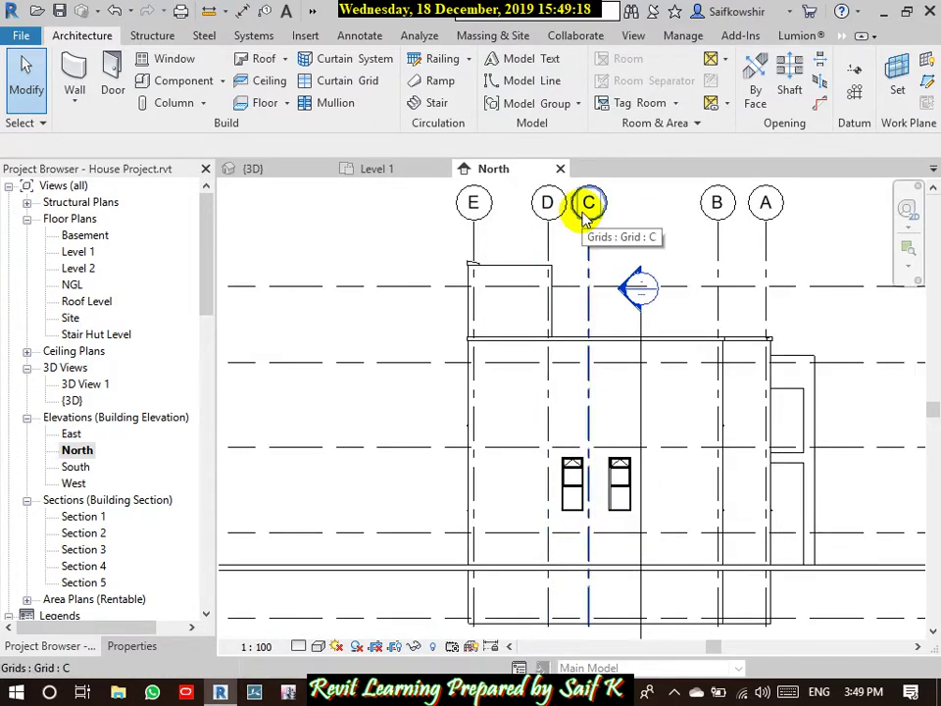
scroll(550, 454, up, 2)
scroll(567, 500, up, 2)
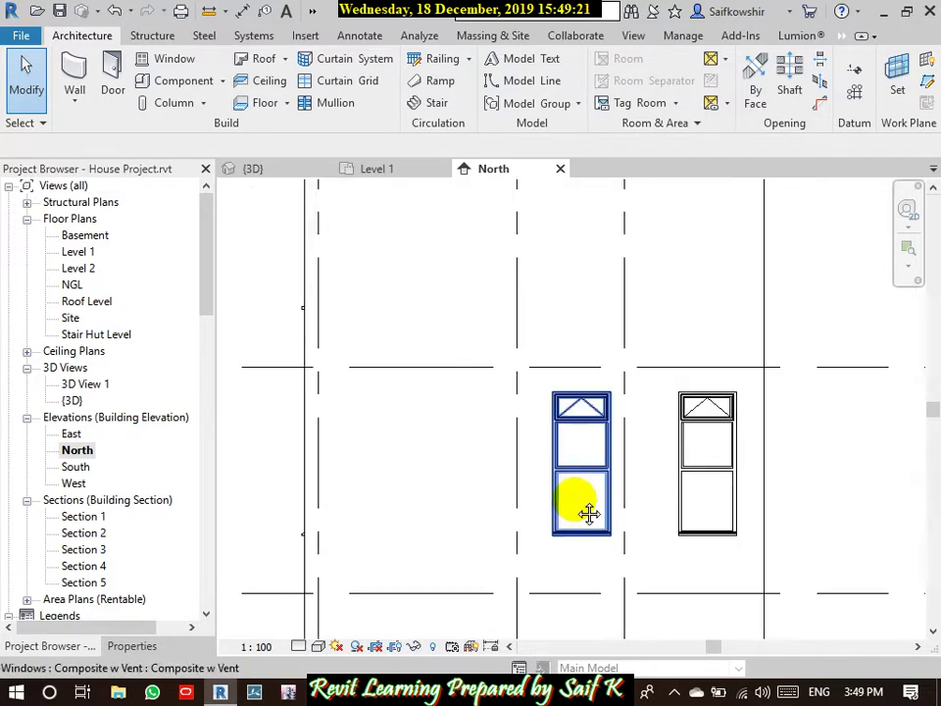
Step: Tag the left and right windows using Tag by Category, then zoom out to review
click(368, 40)
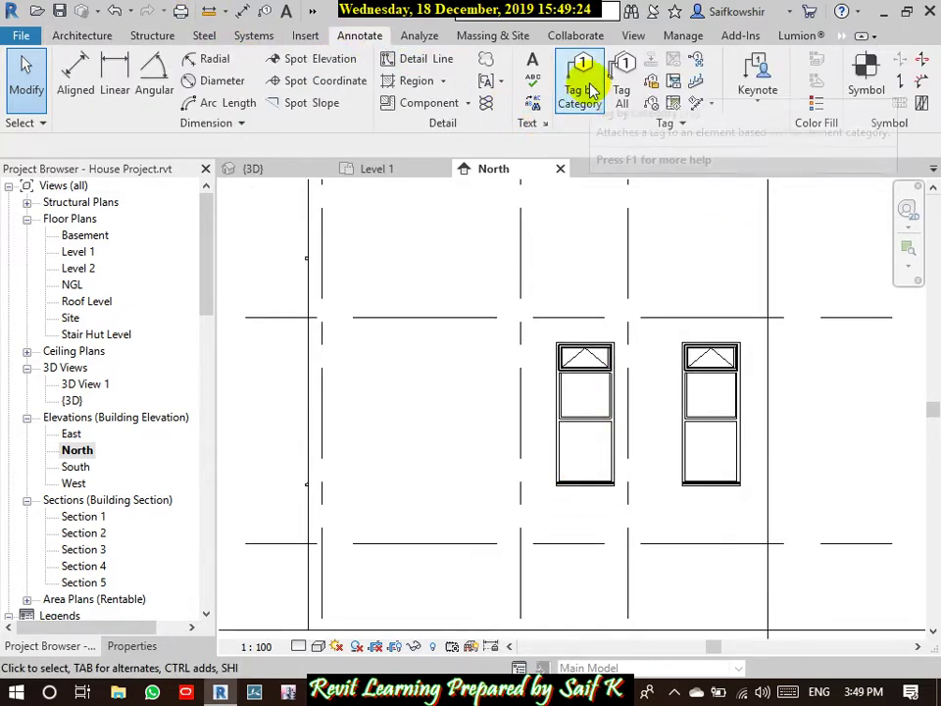
click(594, 94)
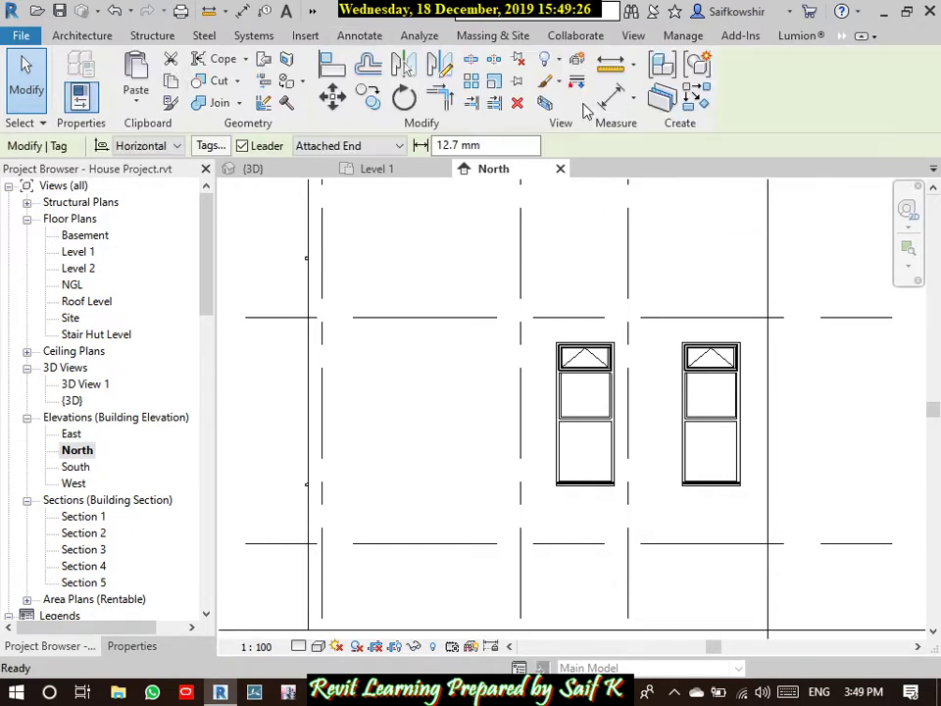
click(588, 454)
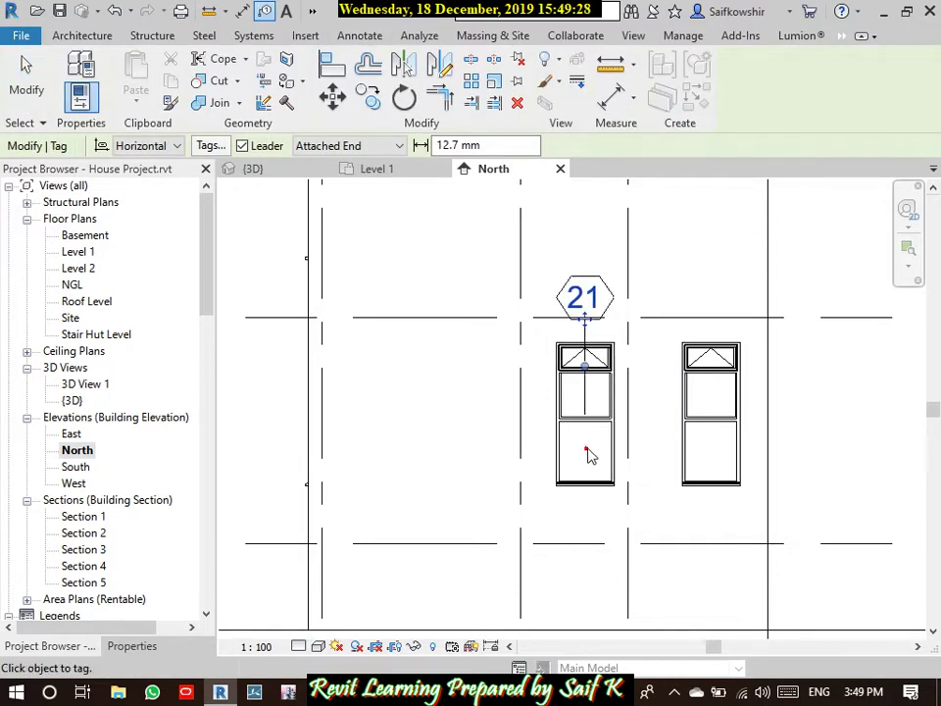
click(704, 447)
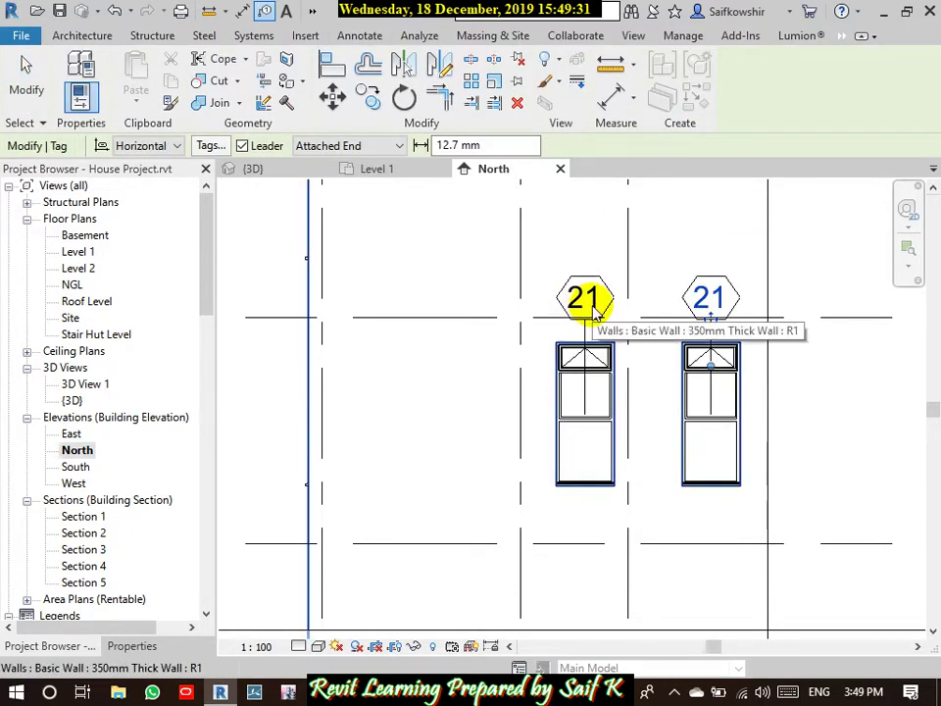
scroll(612, 441, down, 5)
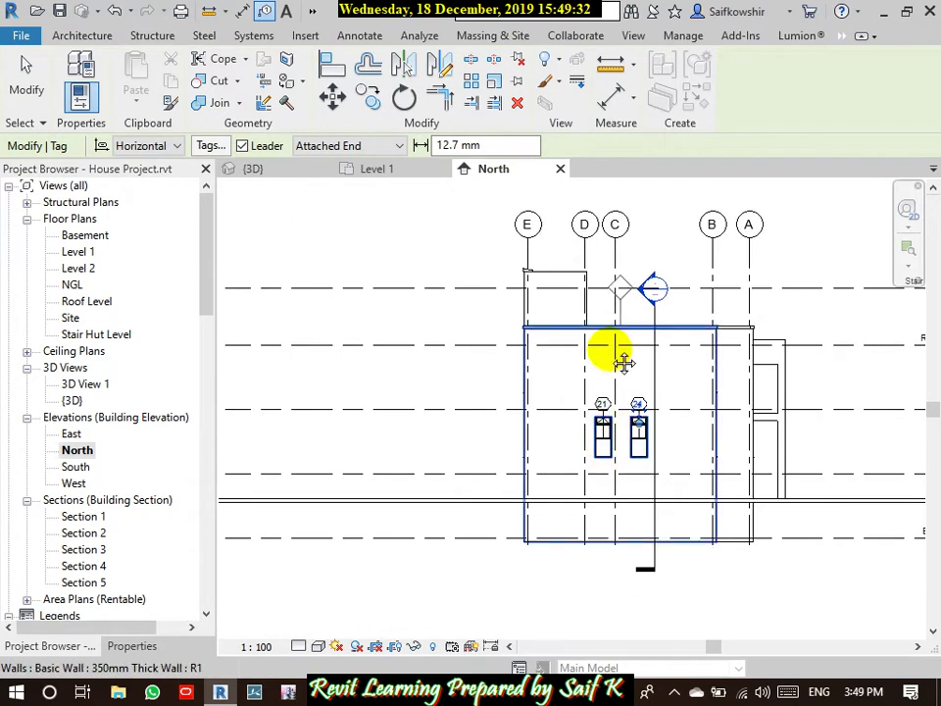
middle_drag(624, 364, 618, 369)
scroll(593, 389, up, 2)
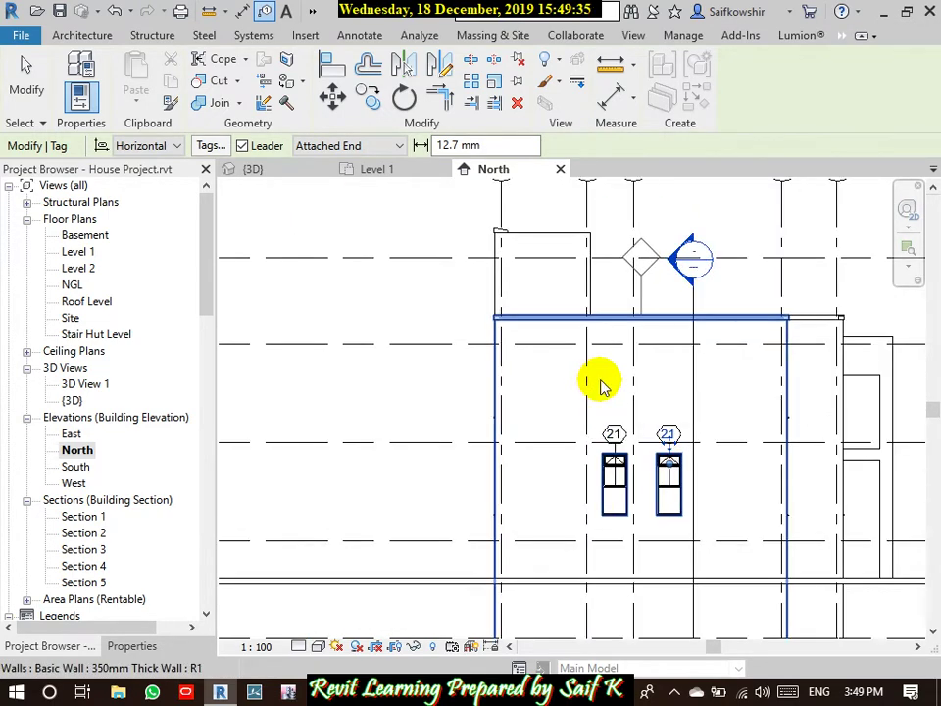
scroll(600, 385, down, 1)
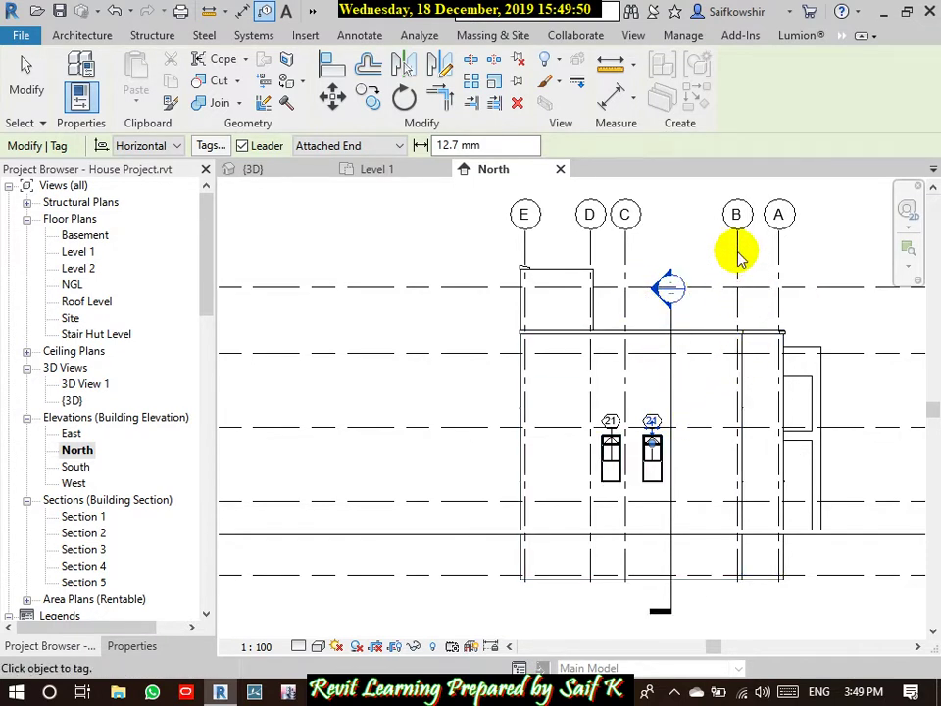
scroll(741, 260, up, 3)
scroll(733, 279, down, 5)
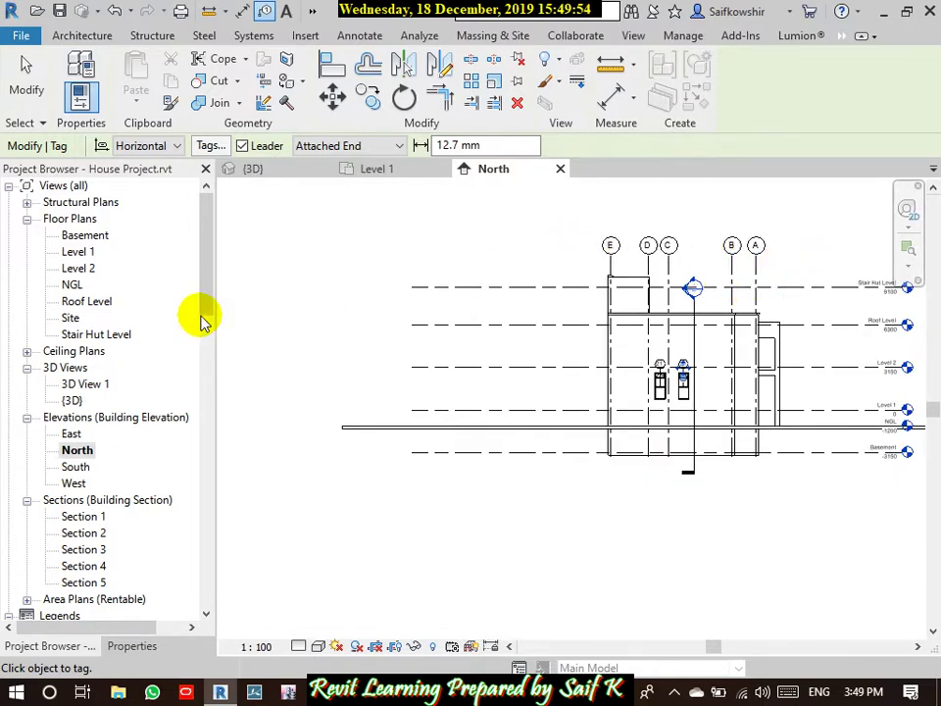
Step: Open the South elevation, then switch to the West elevation
double_click(77, 467)
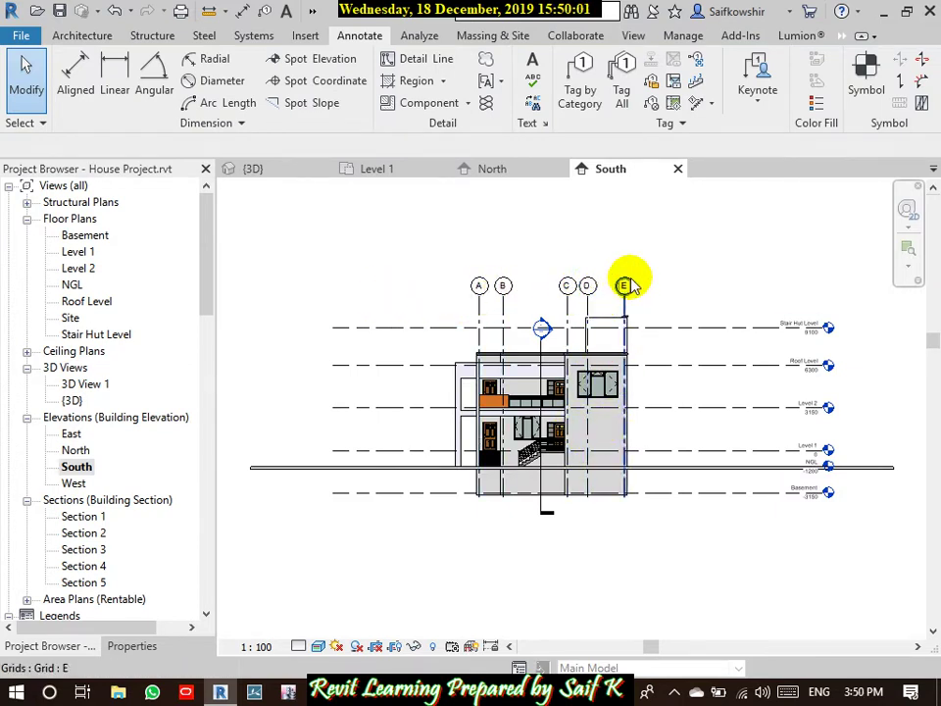
double_click(76, 484)
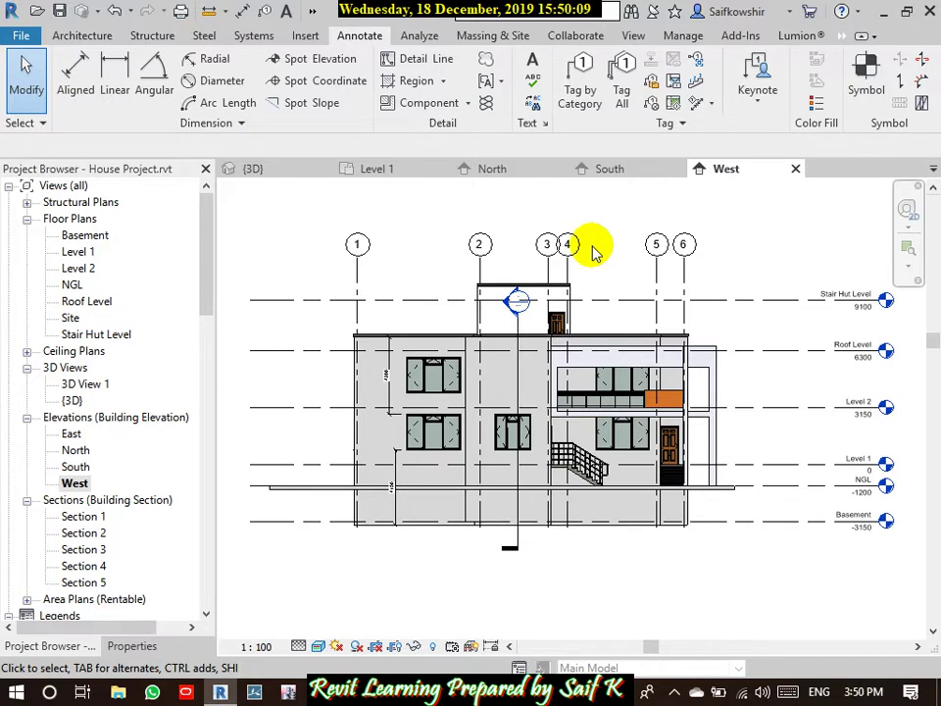
Step: Drag grid 4's lower end below the building, adjust grid 6, then reopen Level 1
click(567, 272)
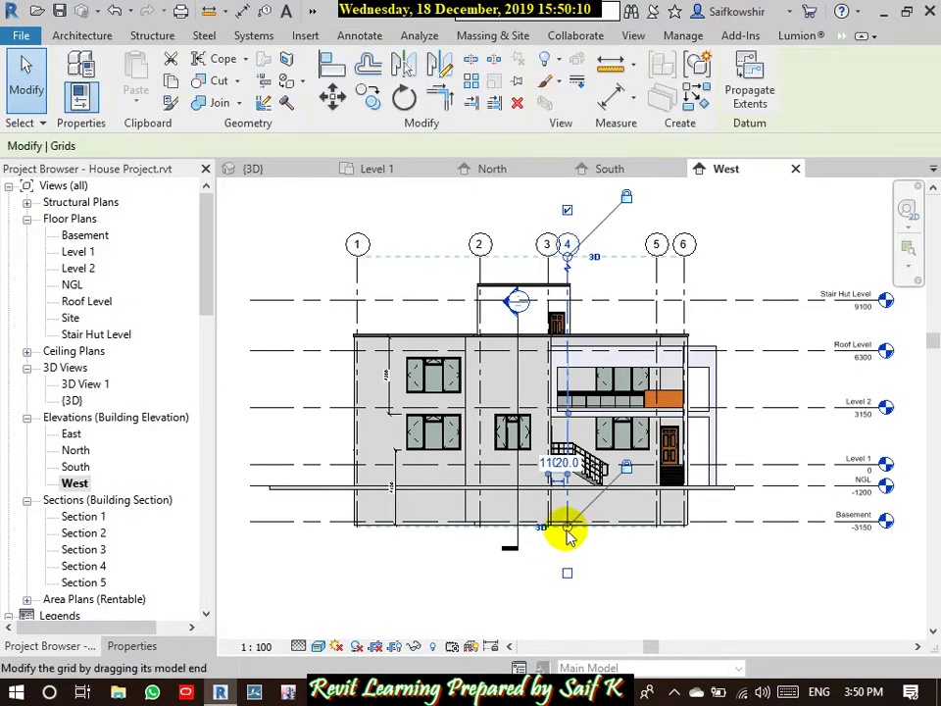
mouse_move(568, 536)
mouse_down()
mouse_move(567, 602)
mouse_move(567, 580)
mouse_move(567, 594)
mouse_up()
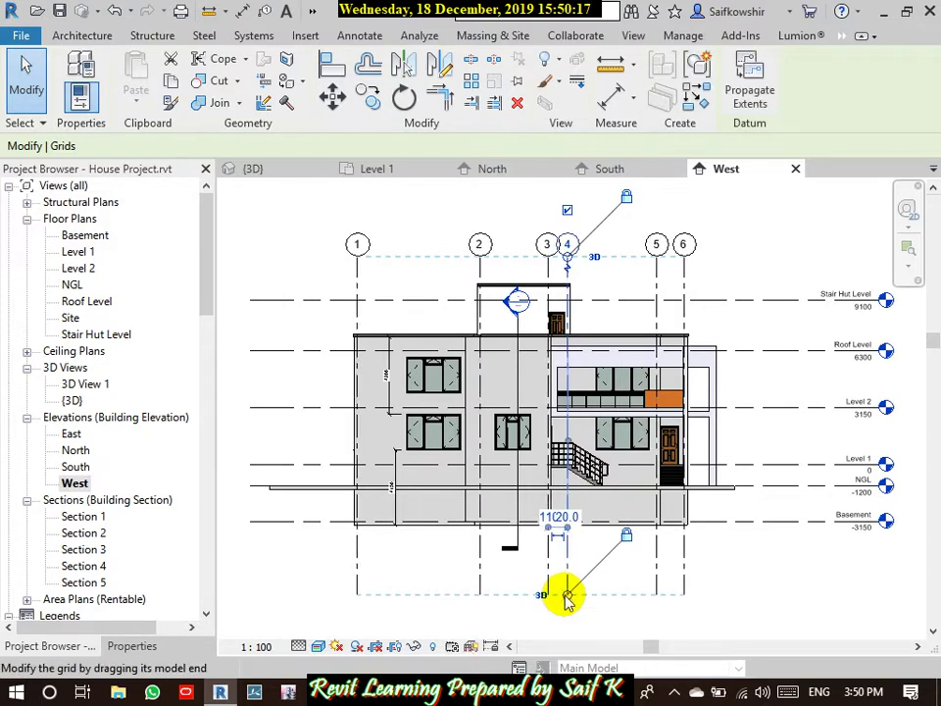
click(686, 573)
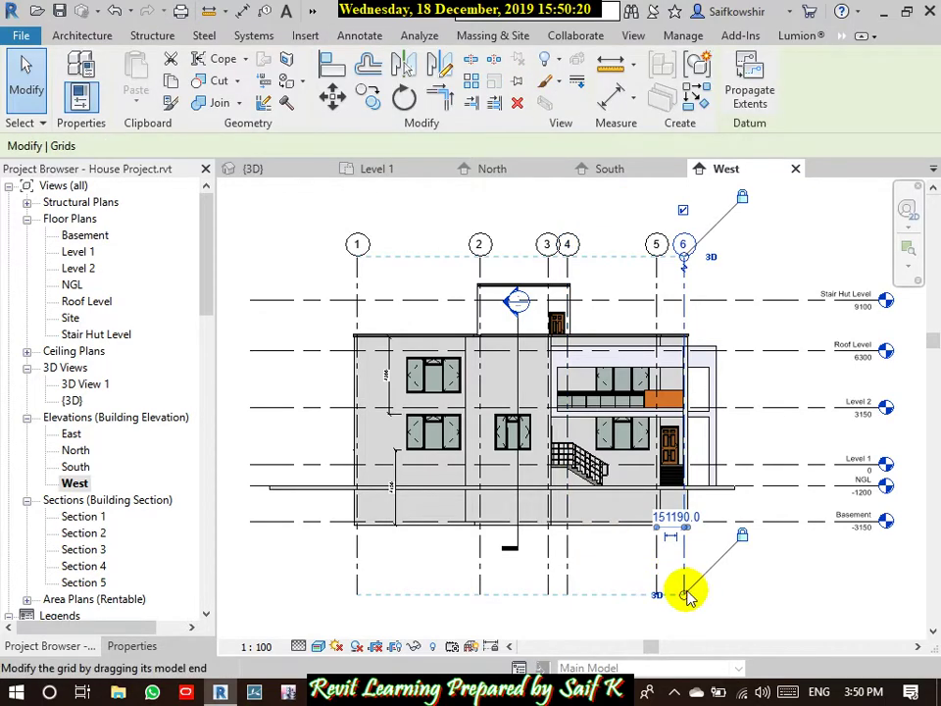
scroll(699, 589, down, 3)
scroll(689, 607, up, 1)
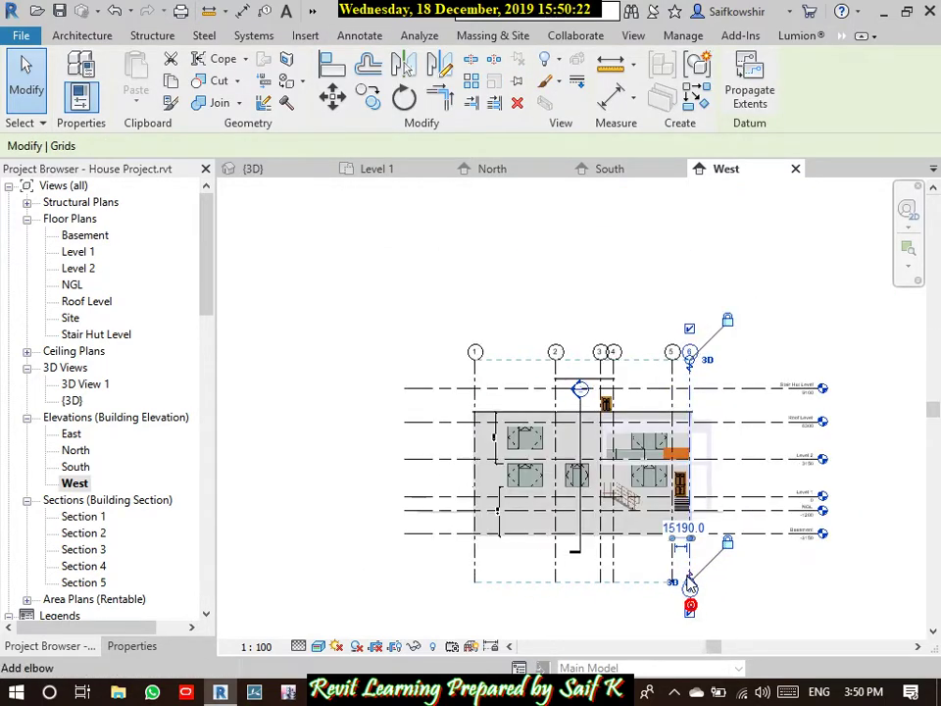
scroll(677, 583, up, 3)
scroll(662, 561, down, 1)
scroll(655, 554, down, 3)
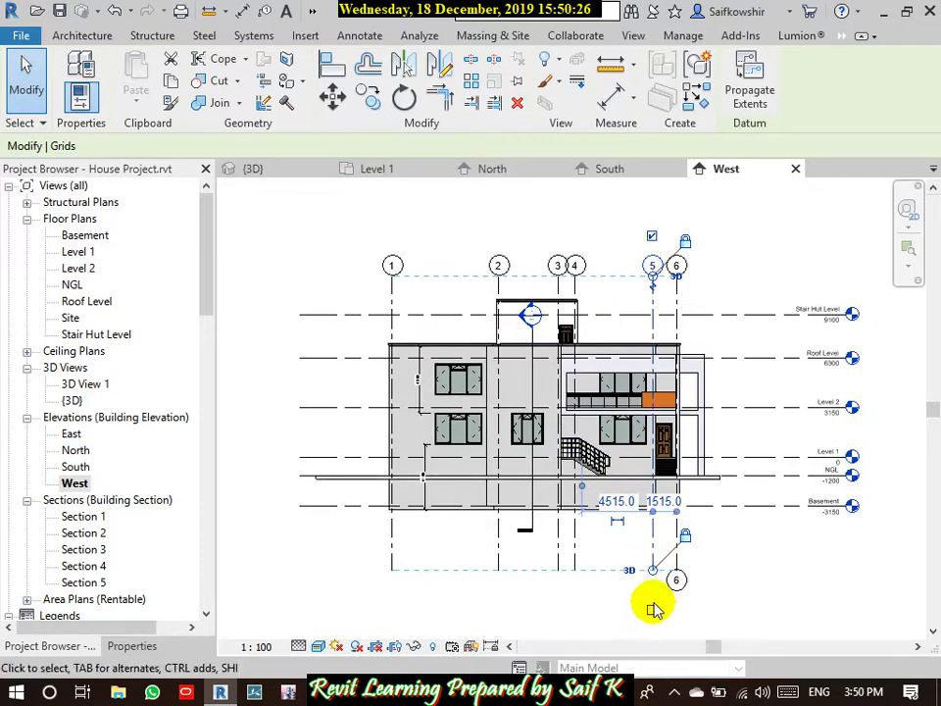
click(616, 594)
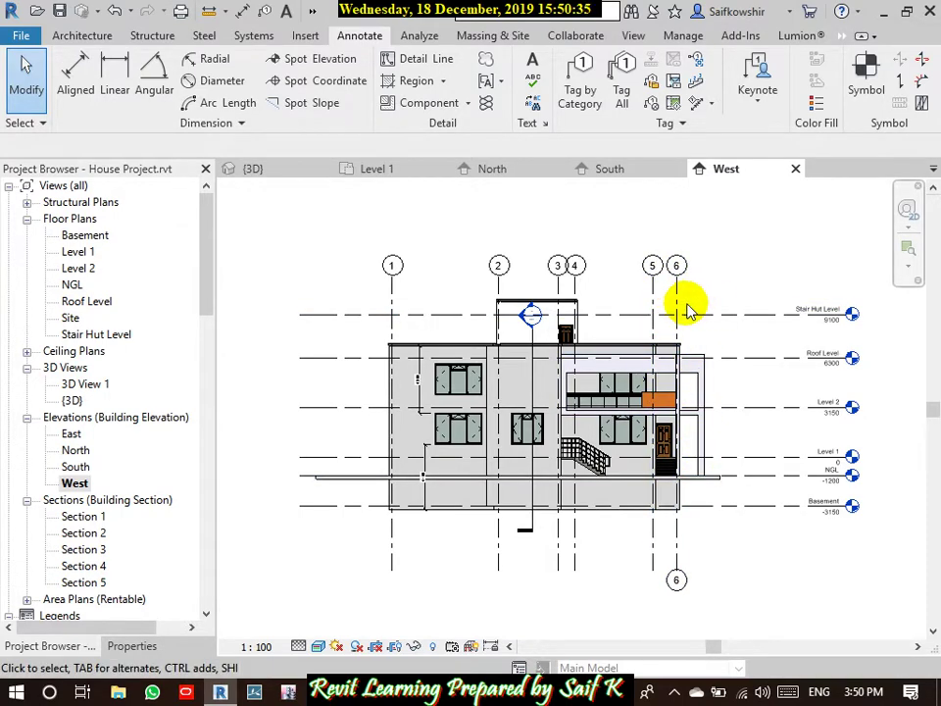
double_click(79, 252)
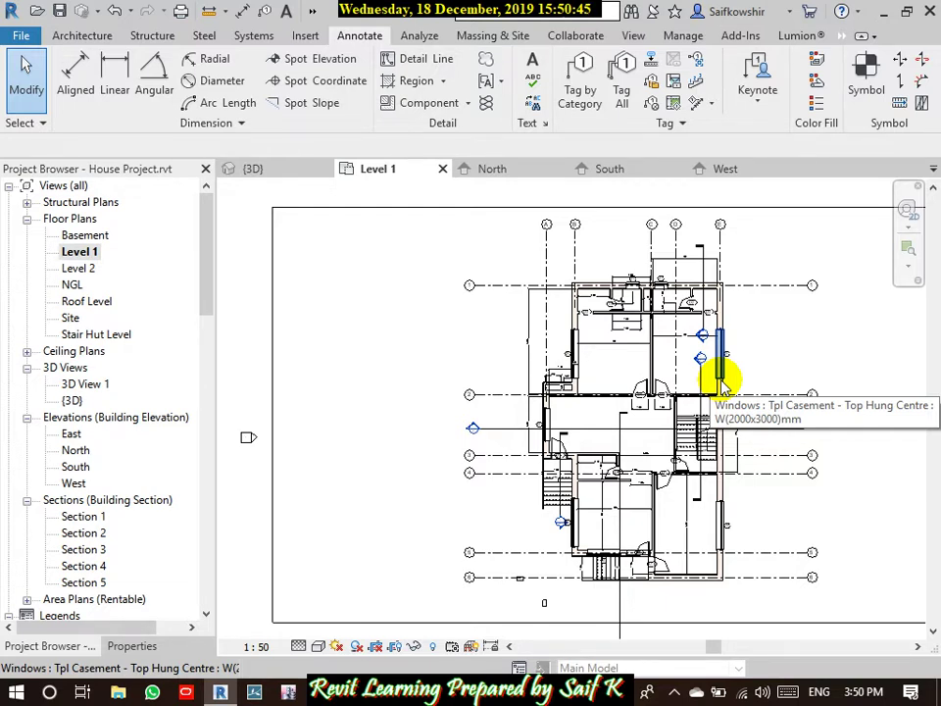
Step: Start the Grid tool from the Architecture tab on the Level 1 plan
click(96, 36)
click(854, 92)
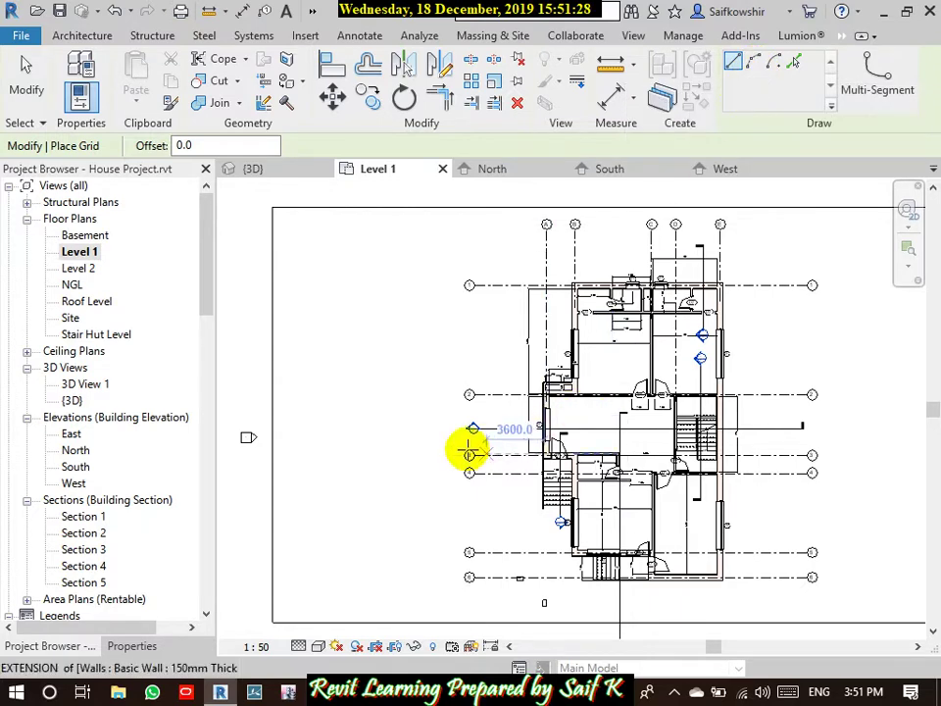
Step: Draw diagonal grid F beside the Level 1 plan and end grid placement
click(323, 382)
click(398, 318)
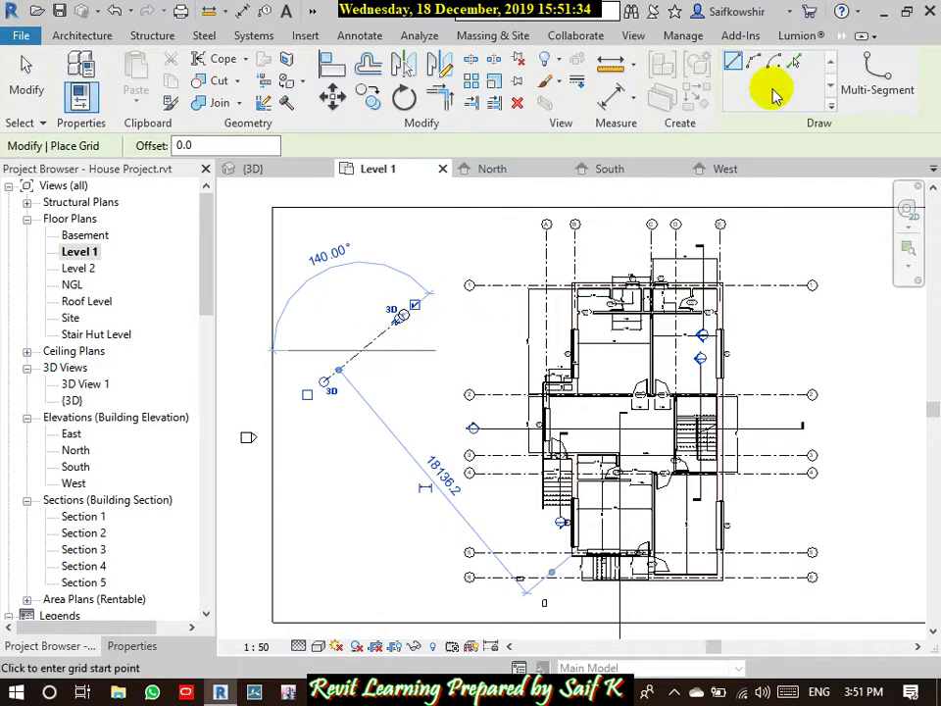
click(24, 87)
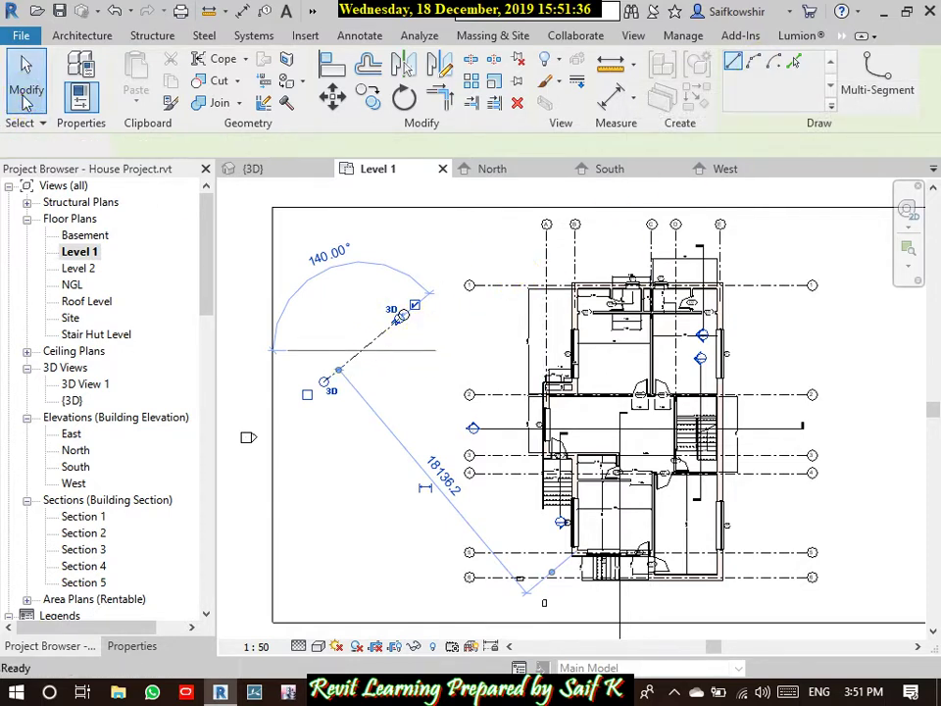
click(381, 343)
scroll(373, 361, up, 3)
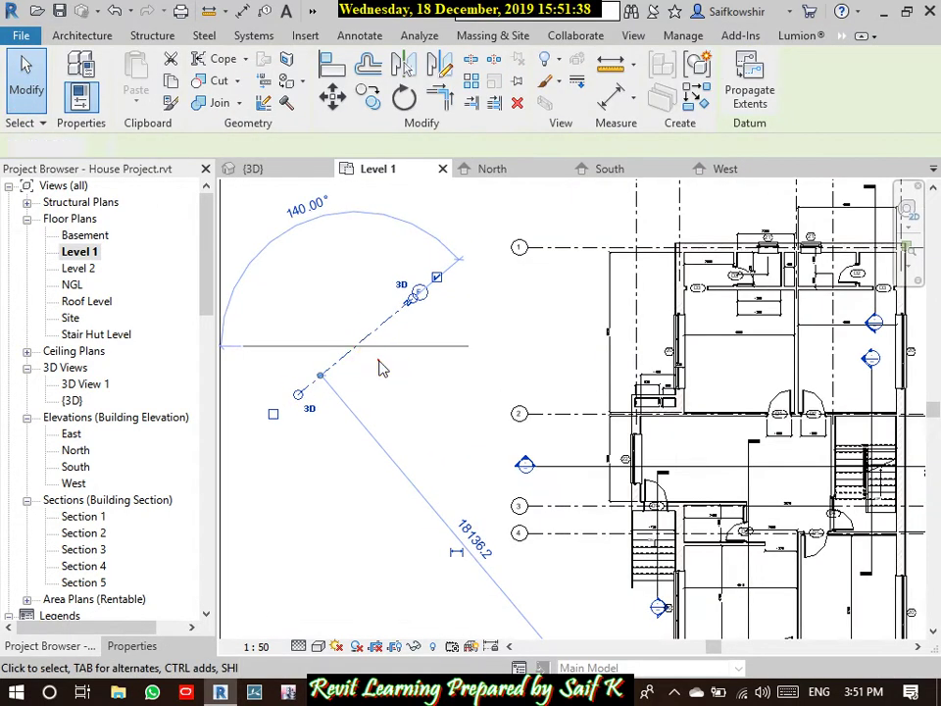
click(378, 359)
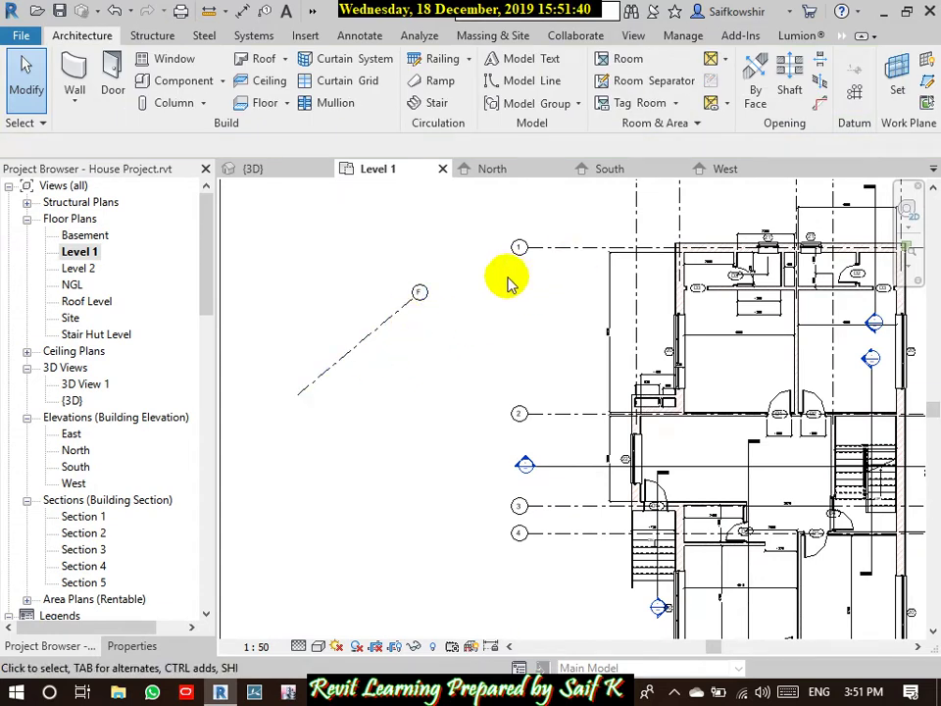
Step: Draw a Start-End-Radius arc grid G by start, end and radius points
click(855, 88)
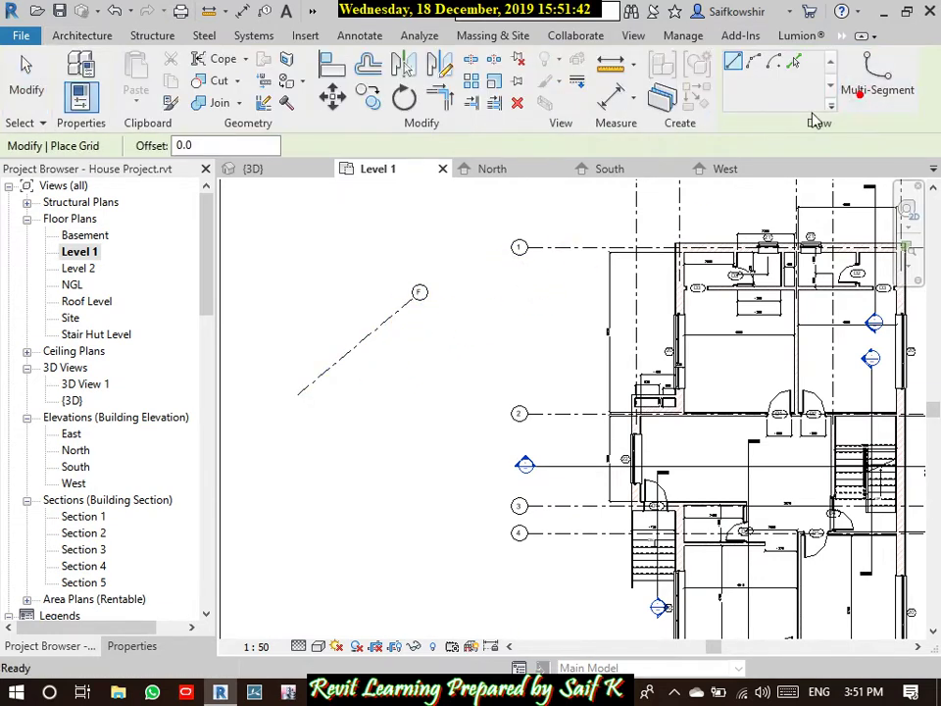
click(753, 64)
click(311, 469)
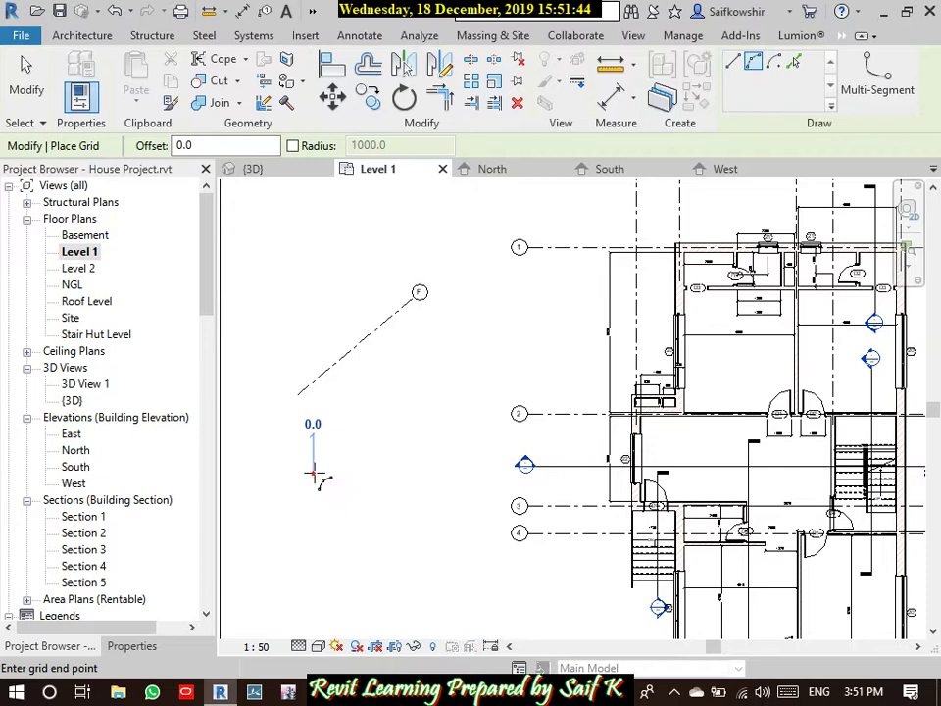
click(441, 364)
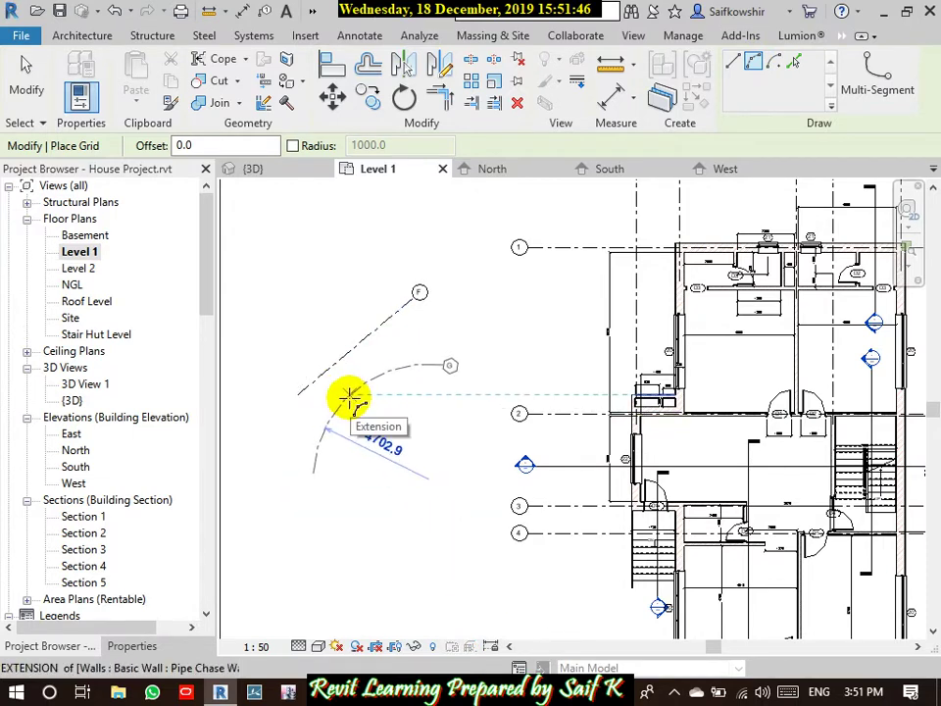
click(341, 395)
click(338, 394)
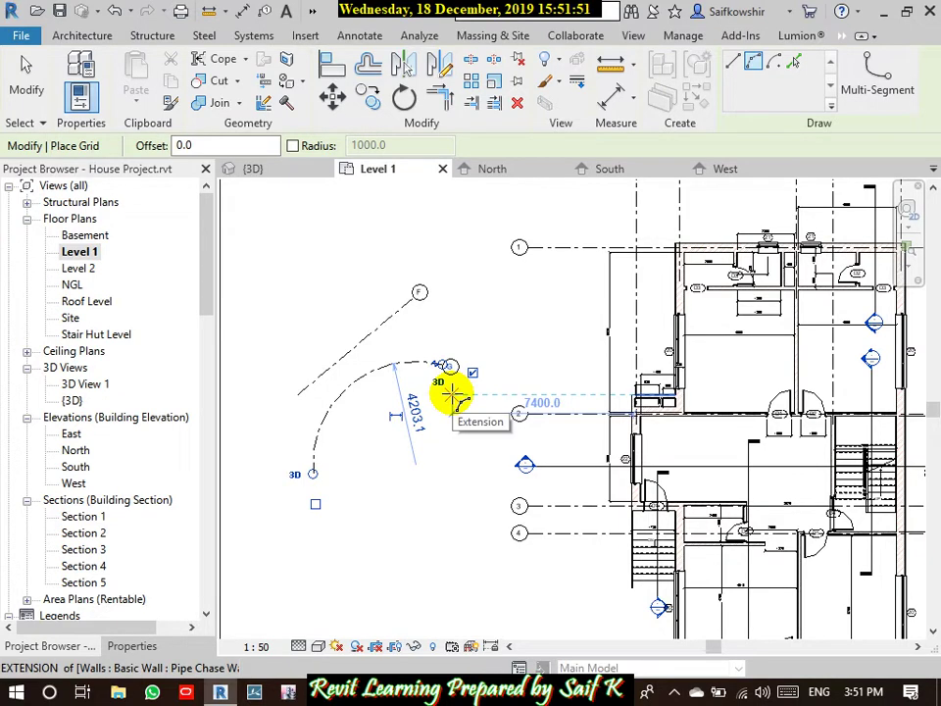
Step: End grid placement and select arc grid G
click(775, 64)
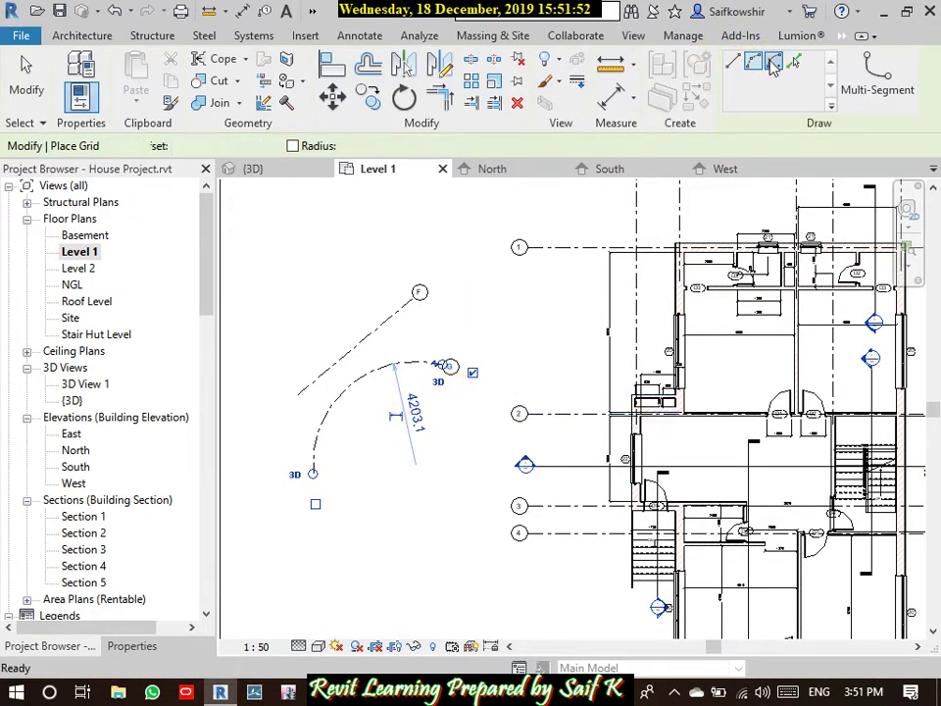
scroll(526, 299, down, 1)
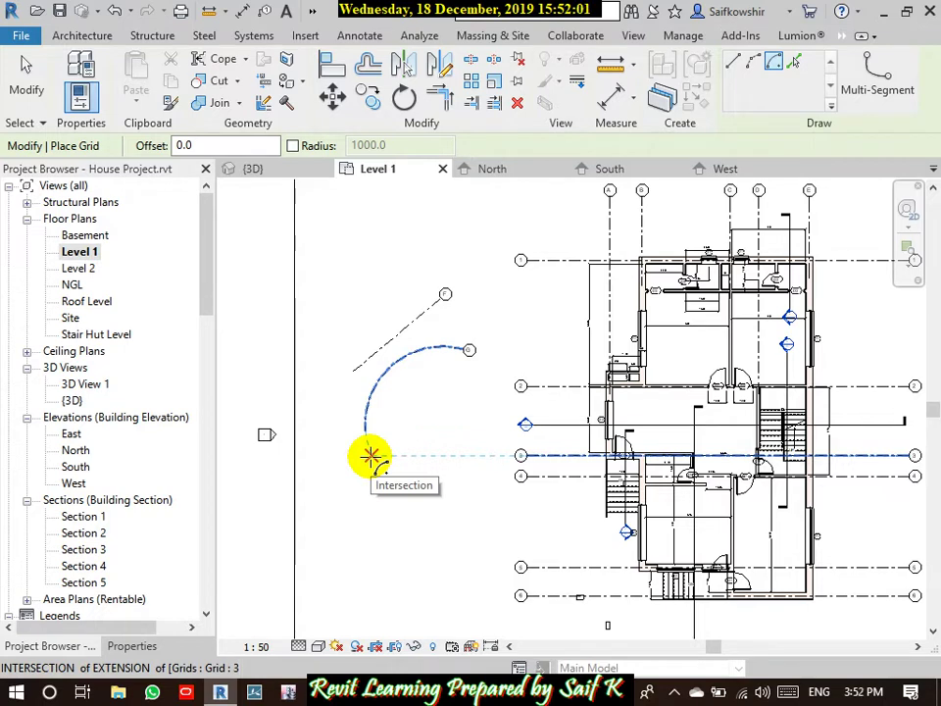
click(23, 78)
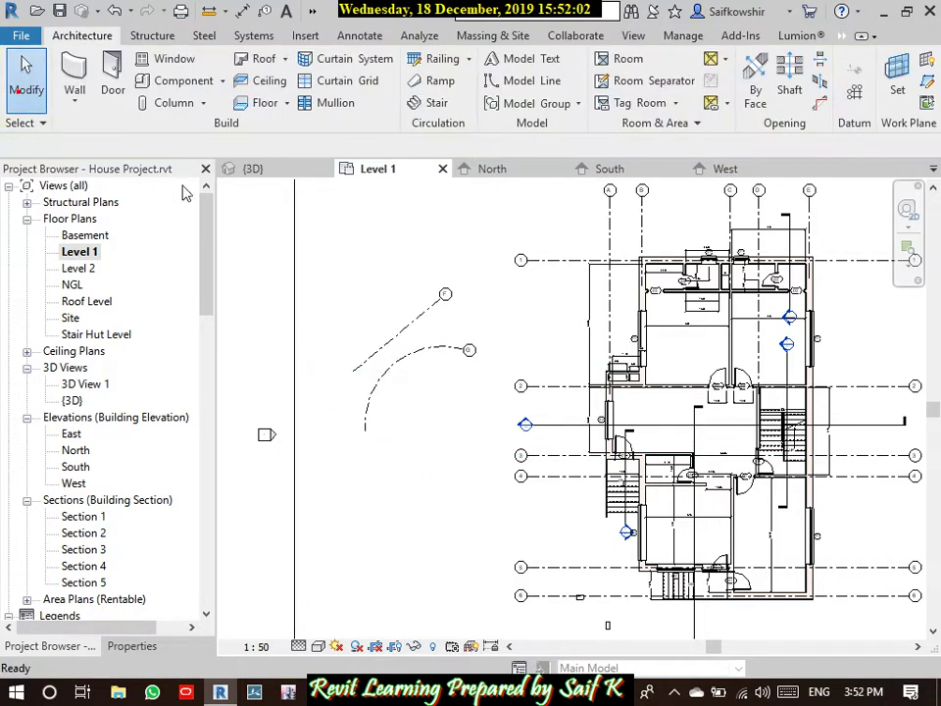
click(402, 369)
Step: Delete arc grid G and diagonal grid F
key(Delete)
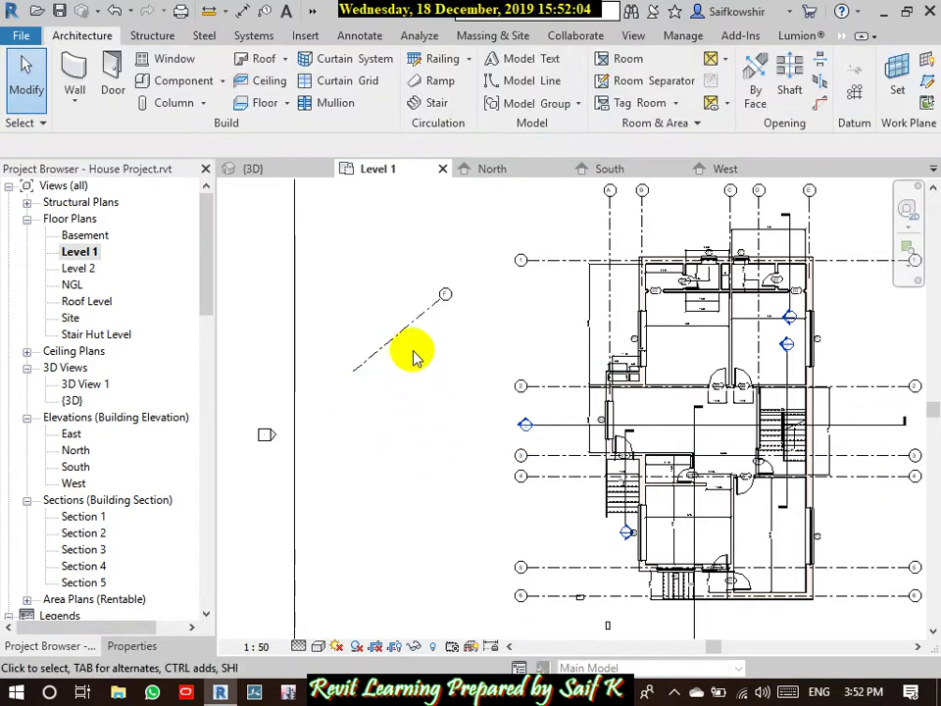
click(410, 327)
key(Delete)
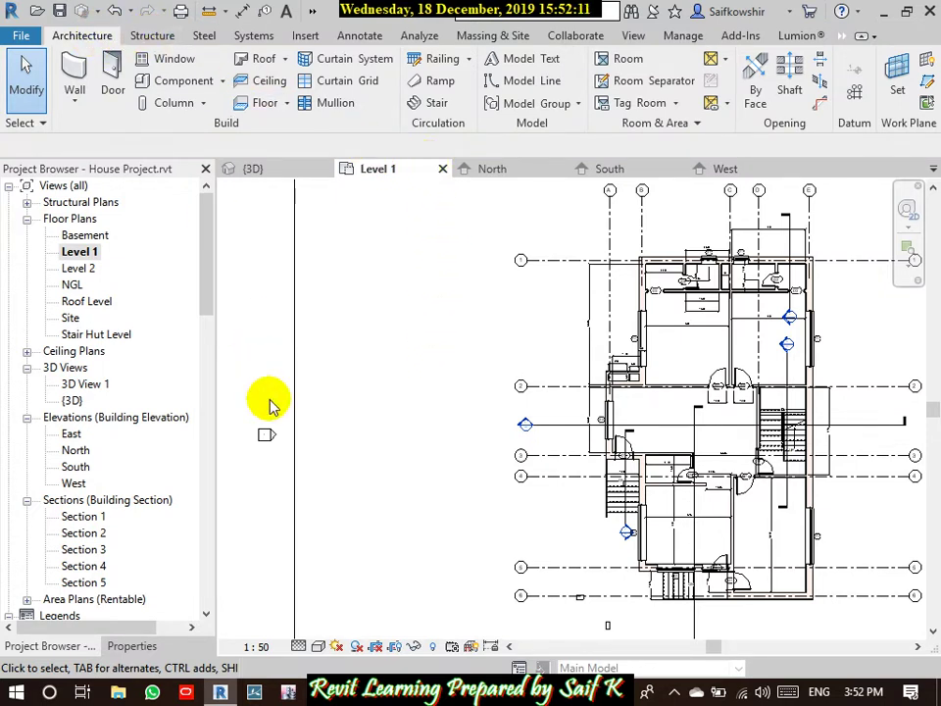
Step: Draw a new straight diagonal grid H at 135°
click(855, 96)
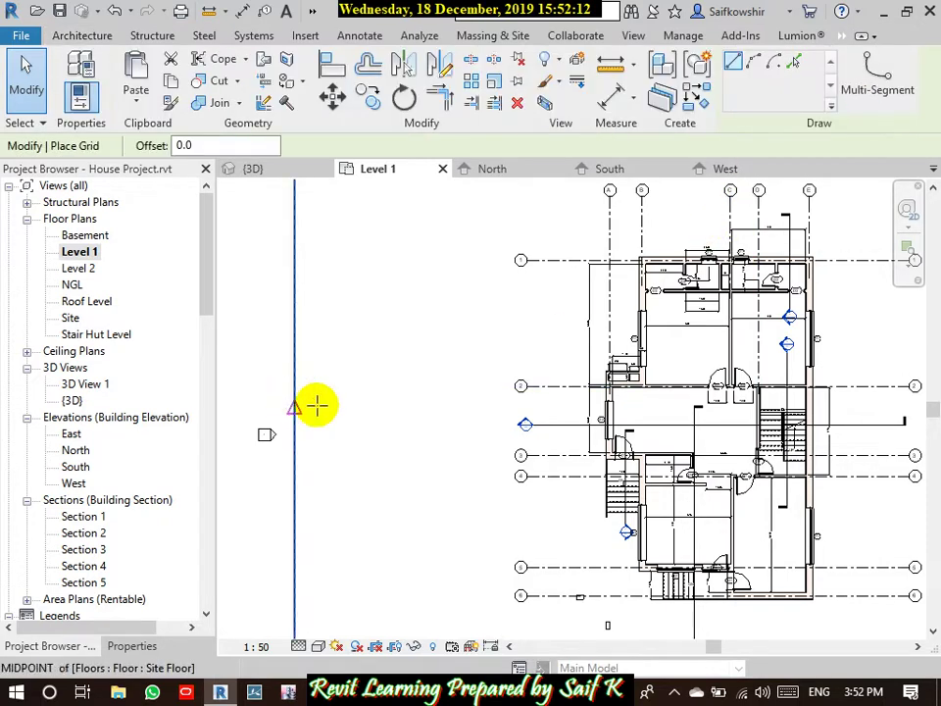
click(343, 404)
click(449, 295)
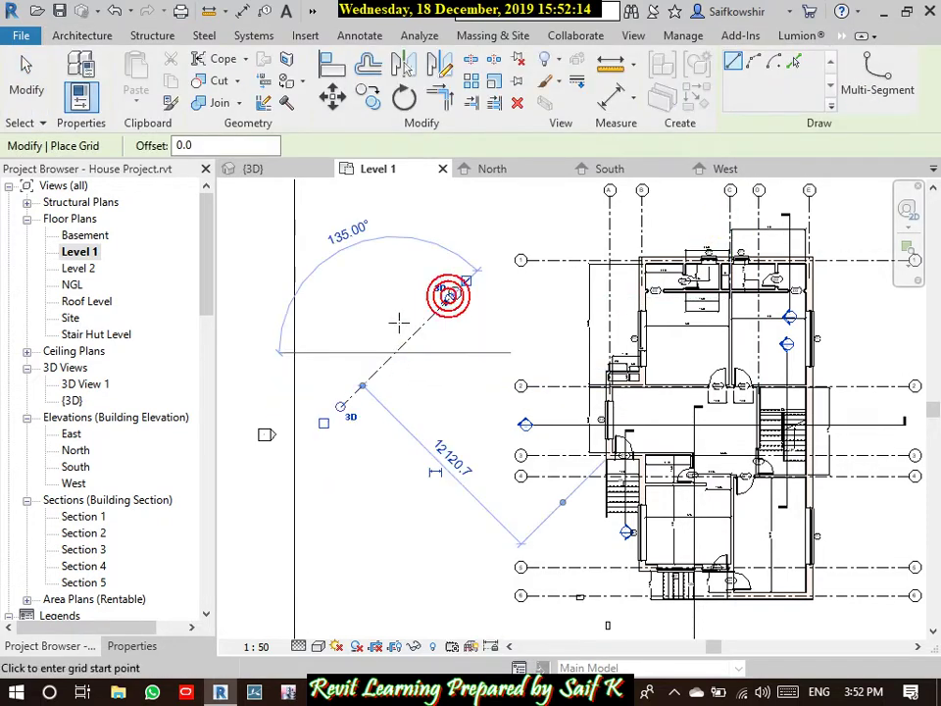
Step: Draw a Start-End-Radius arc grid I below the diagonal grid
click(756, 62)
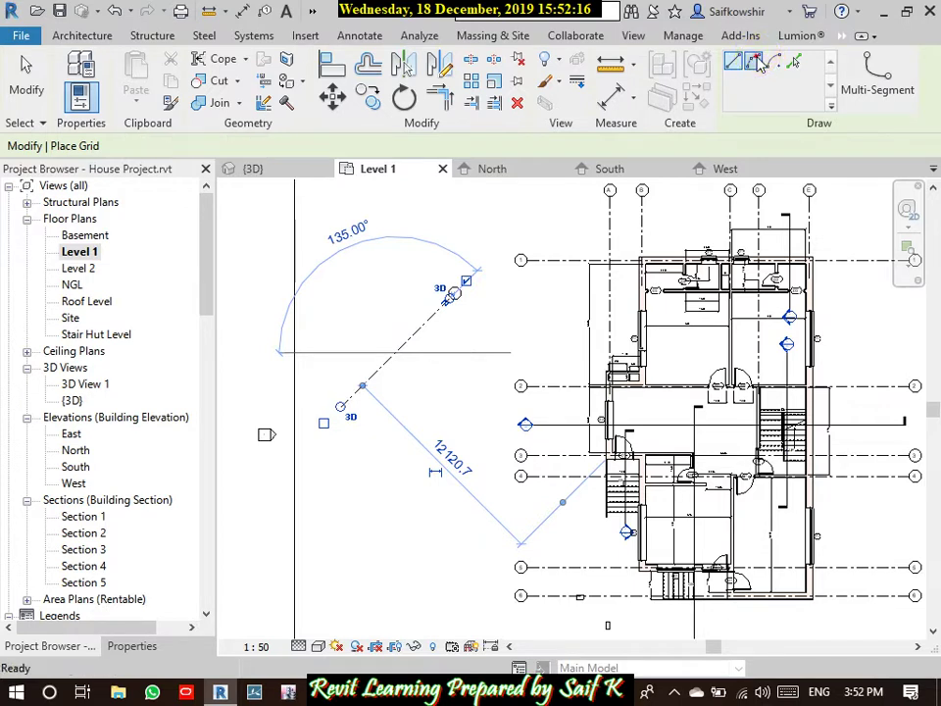
click(336, 503)
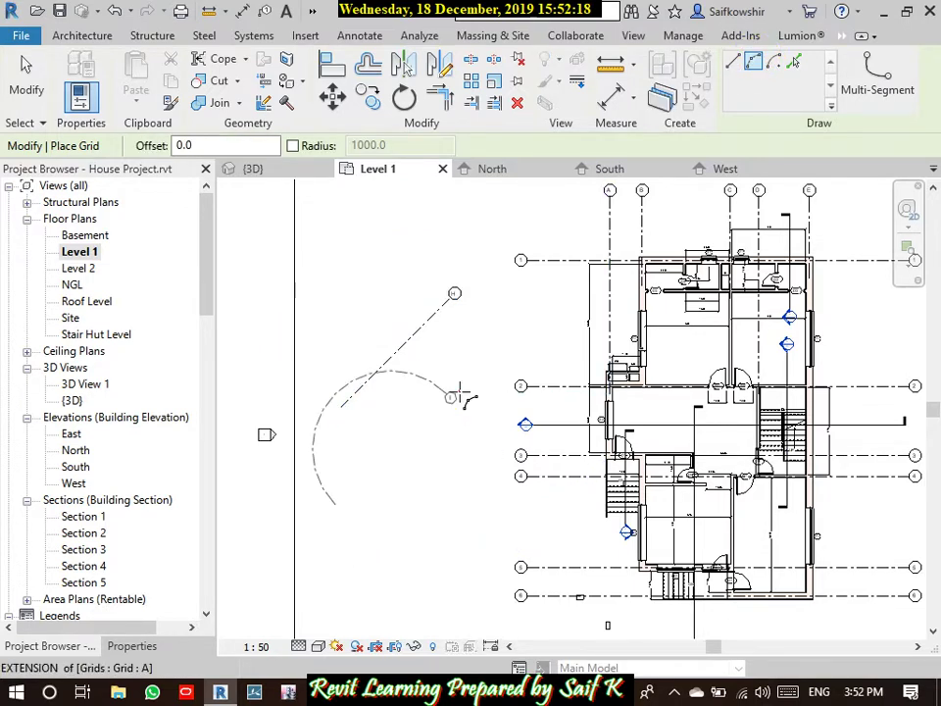
click(453, 390)
drag(379, 441, 355, 432)
click(355, 431)
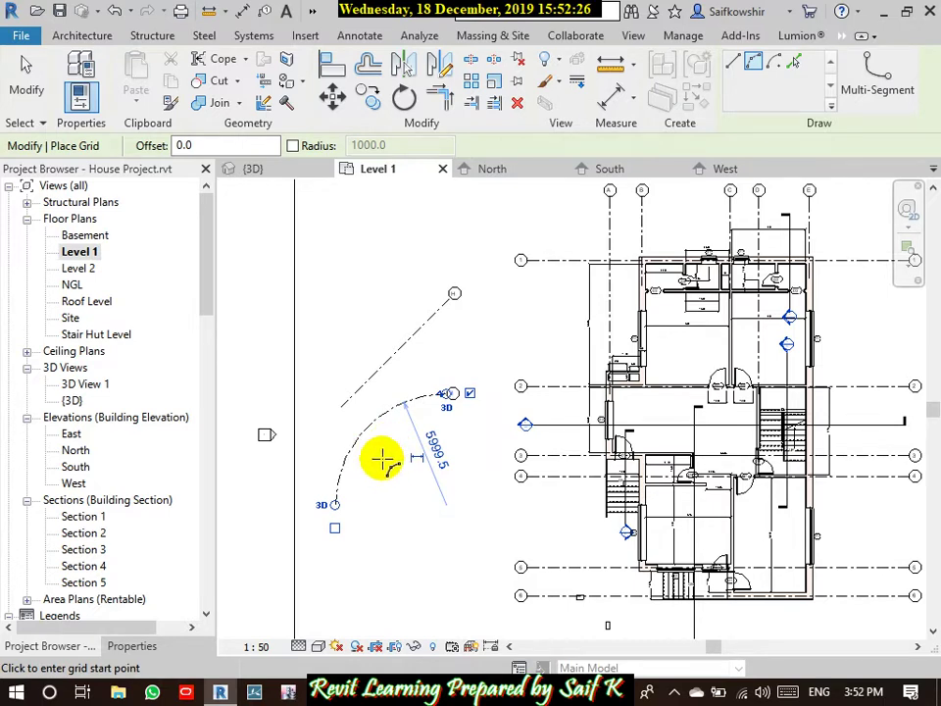
Step: Set arc grid I's radius to 4000 and end grid placement
scroll(457, 473, up, 3)
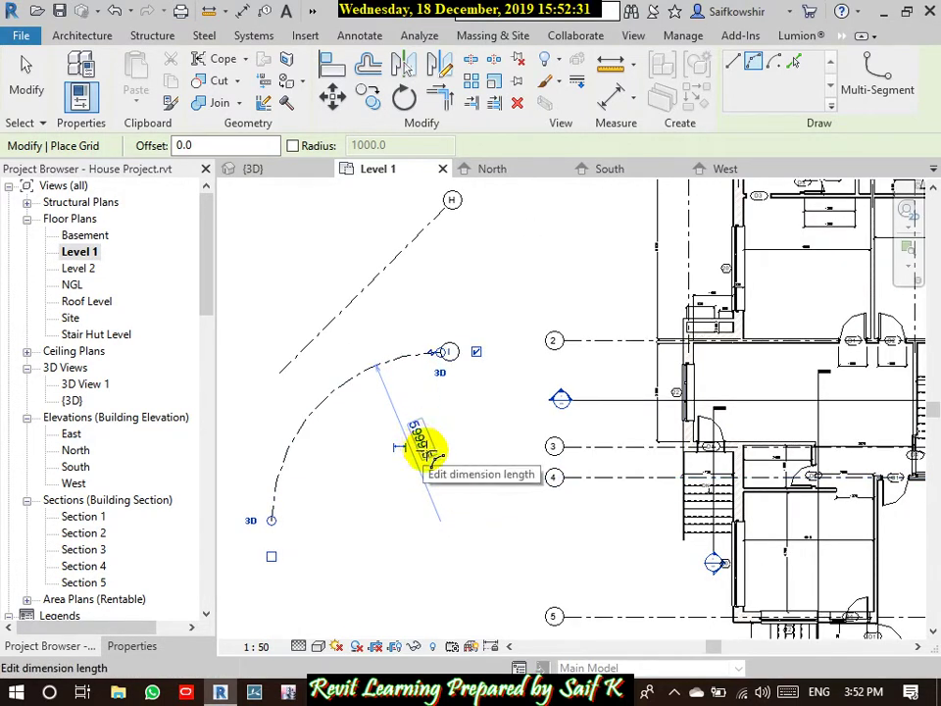
click(420, 446)
click(421, 457)
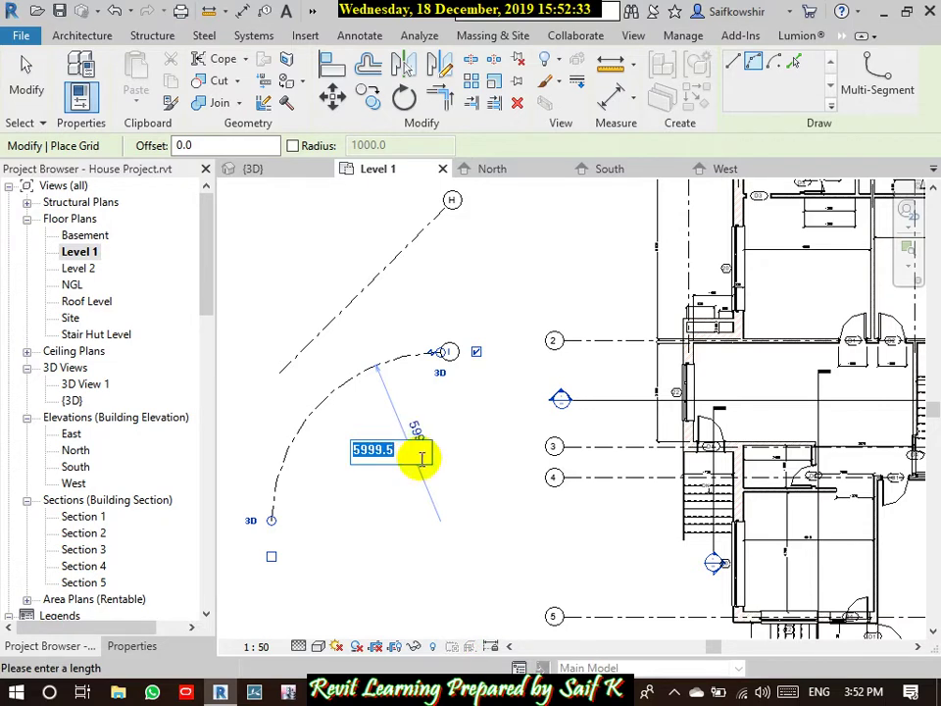
text(4000)
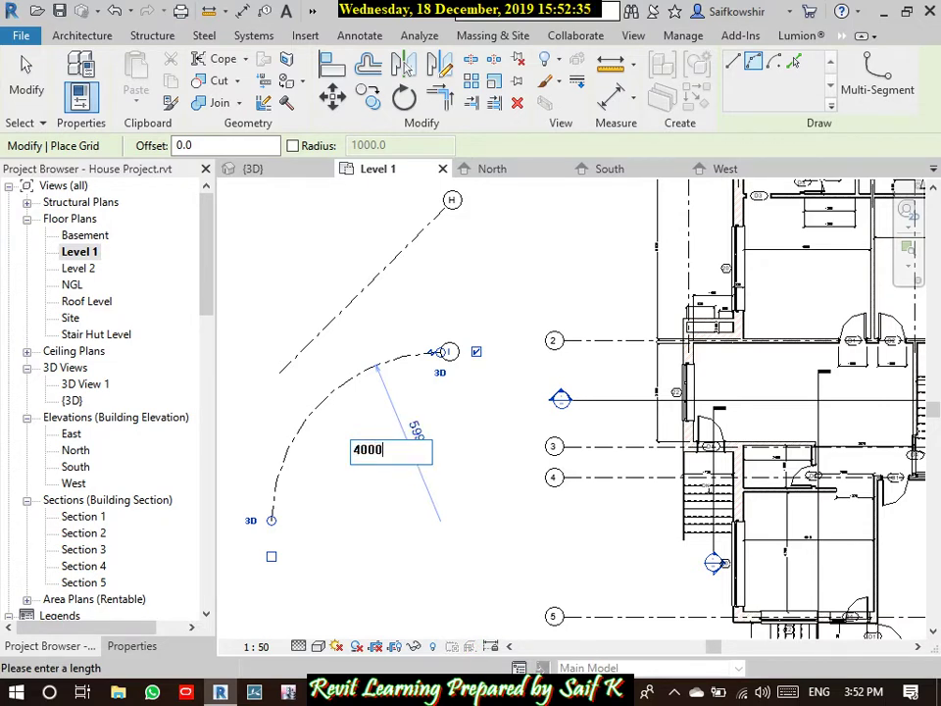
key(Return)
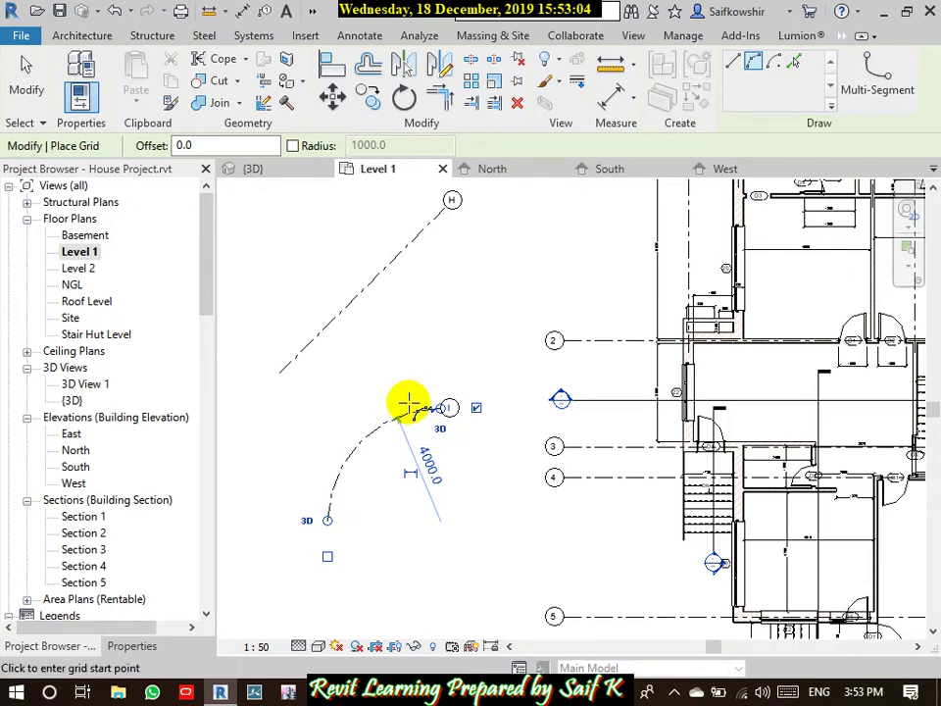
scroll(404, 400, down, 2)
middle_drag(384, 446, 435, 391)
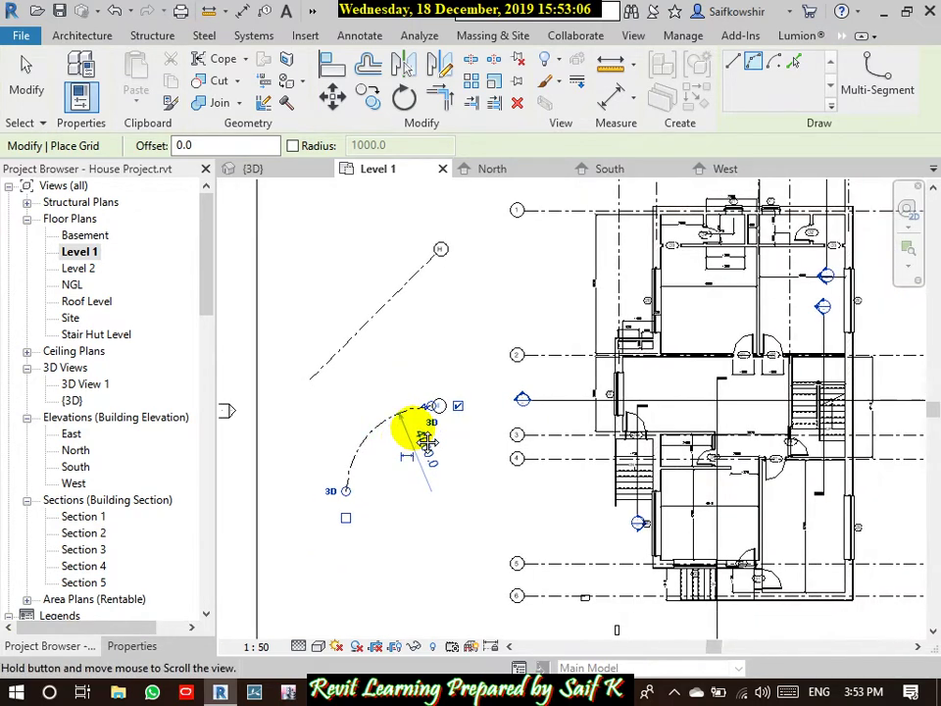
click(23, 84)
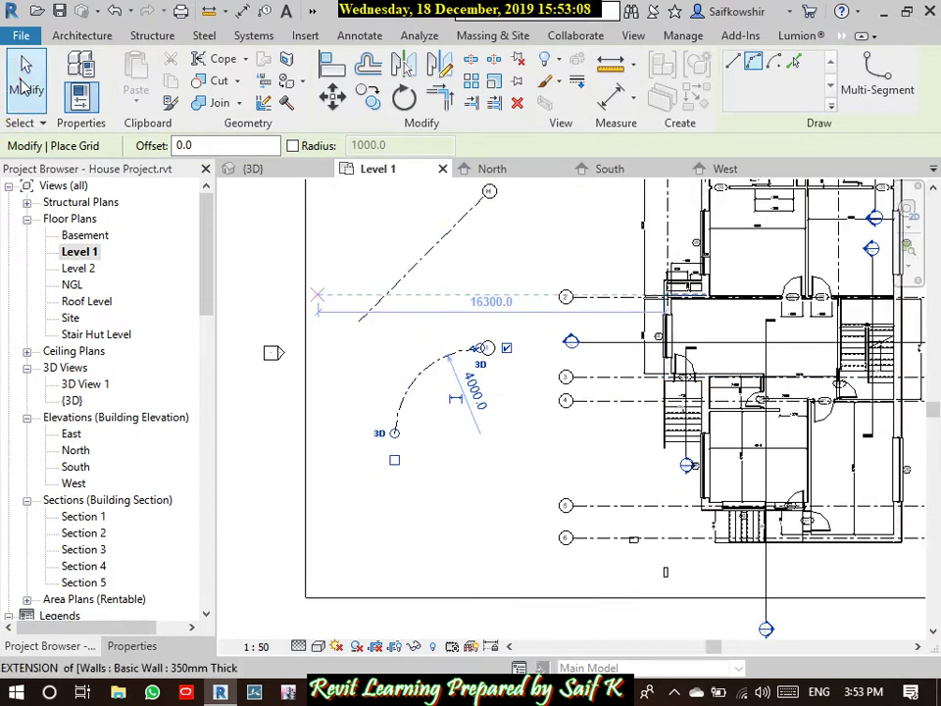
Step: Delete arc grid I and diagonal grid H
click(437, 371)
key(Delete)
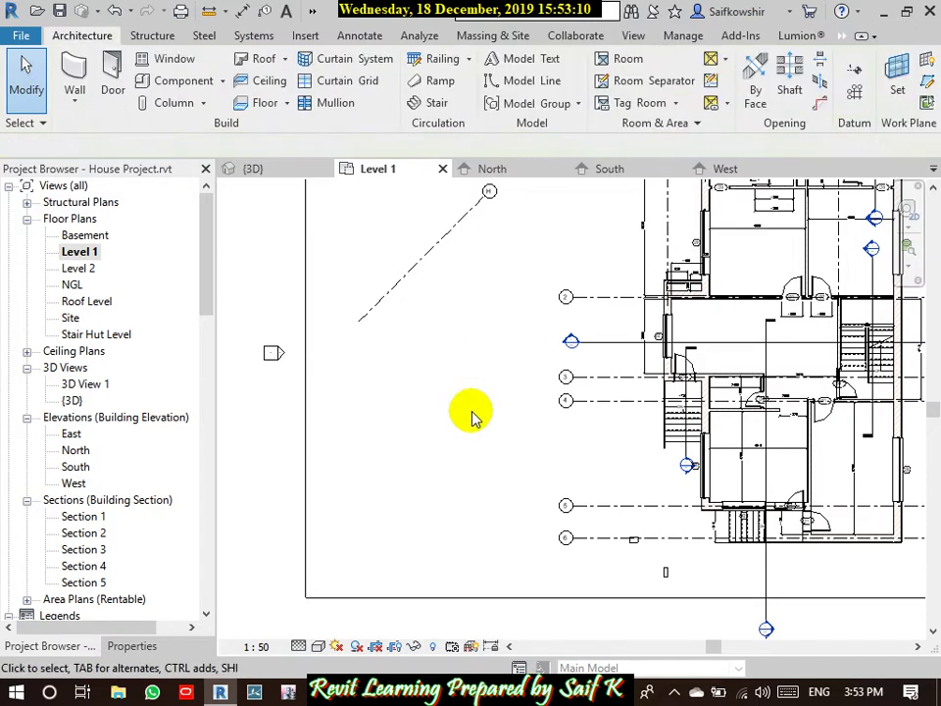
click(432, 251)
key(Delete)
Step: Recentre the view on the floor plan and start Aligned Dimension with DI
scroll(500, 375, down, 2)
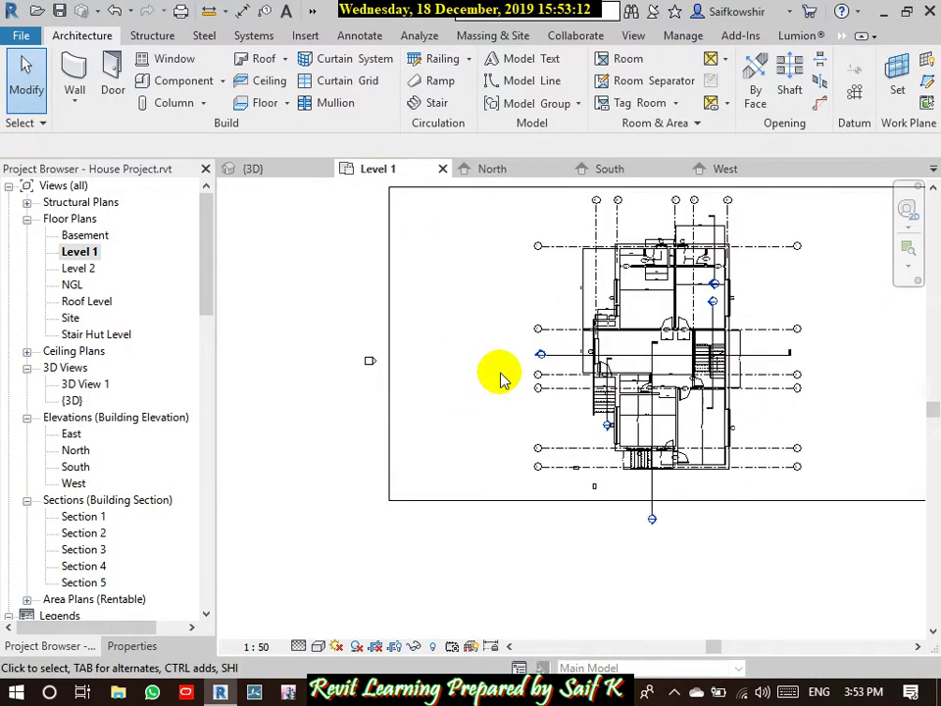
scroll(506, 426, up, 2)
scroll(470, 377, up, 1)
scroll(465, 382, down, 1)
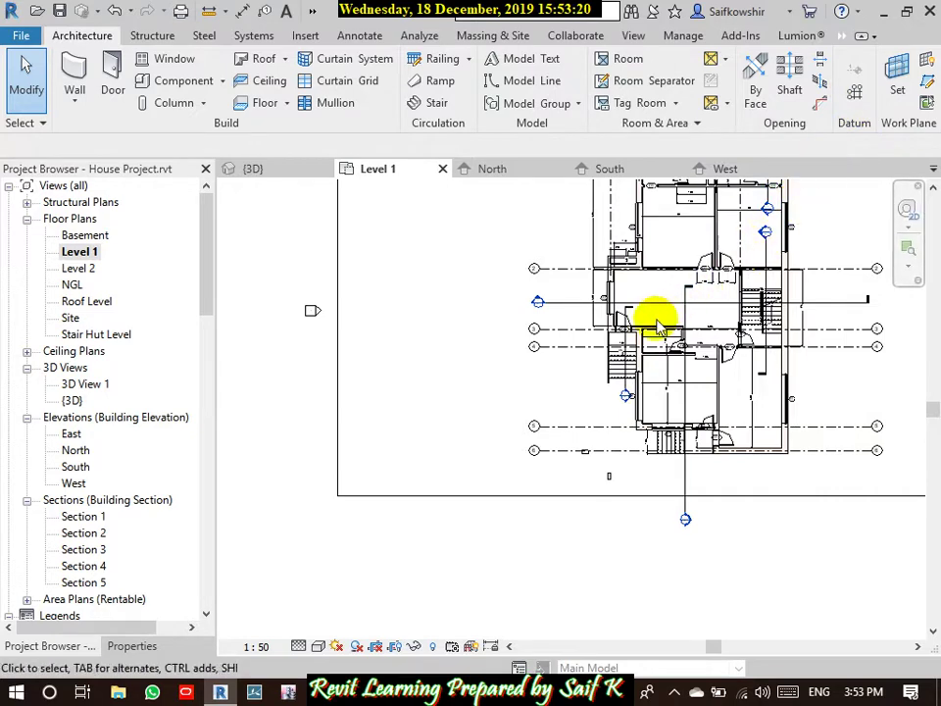
middle_drag(572, 428, 512, 488)
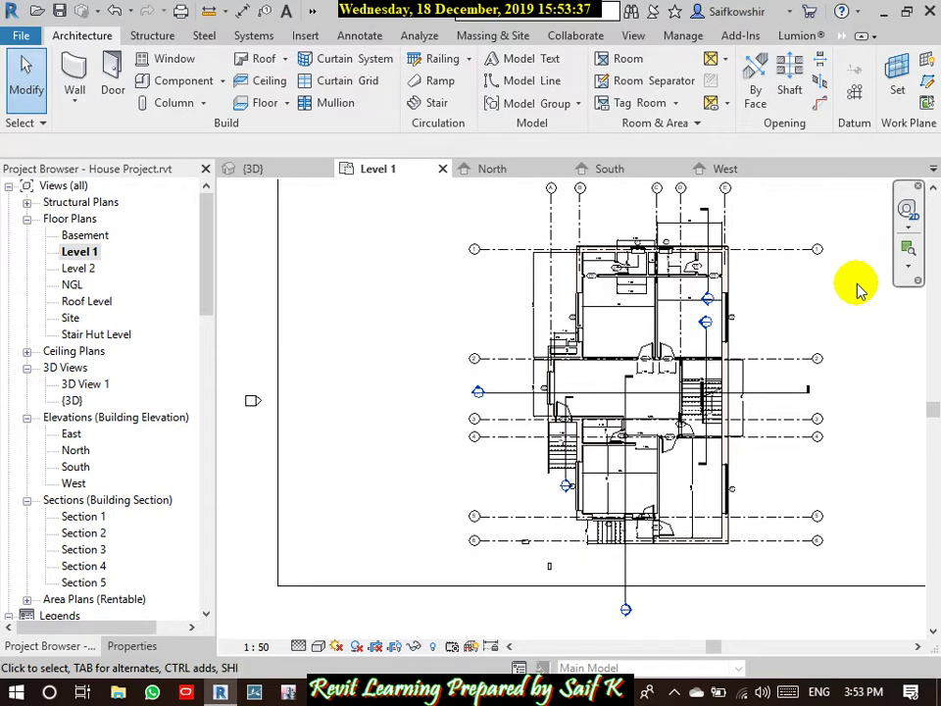
middle_drag(489, 309, 479, 365)
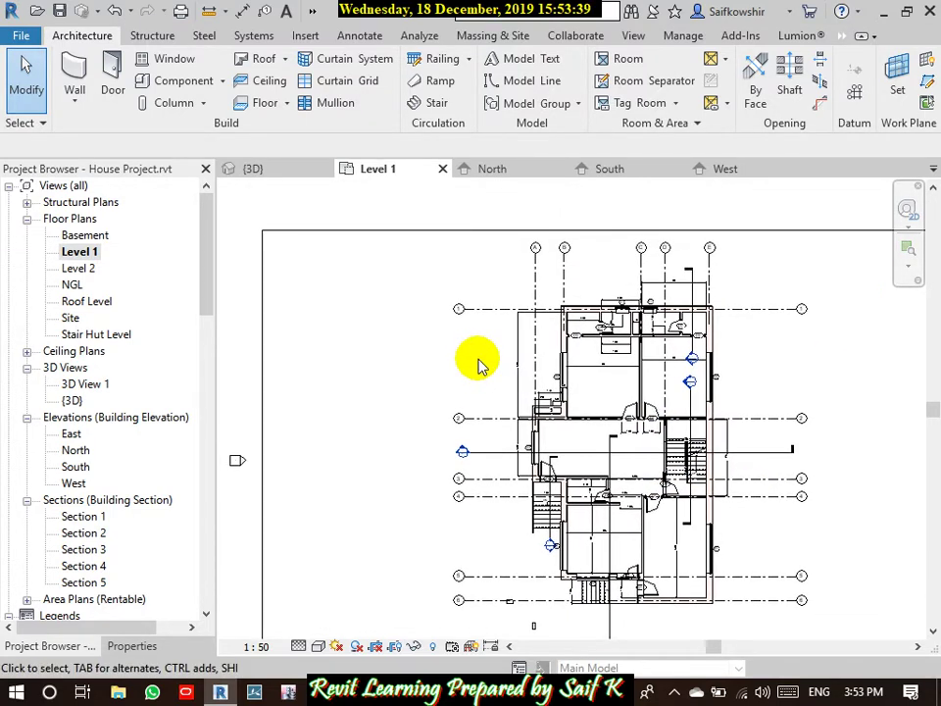
key(d)
key(i)
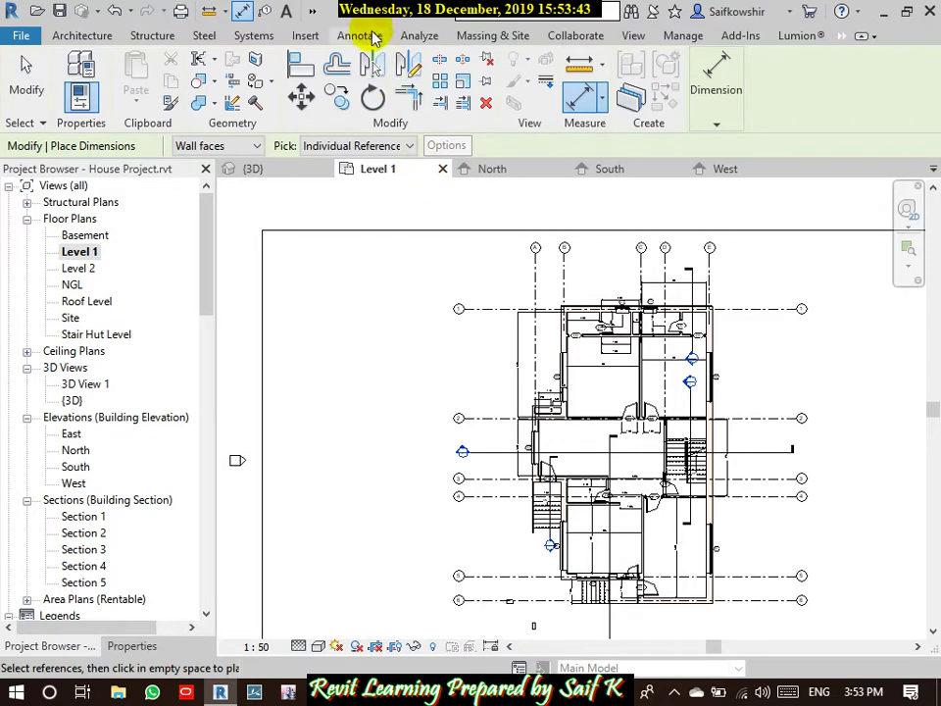
Step: Place an aligned dimension string across grids A–E
click(717, 123)
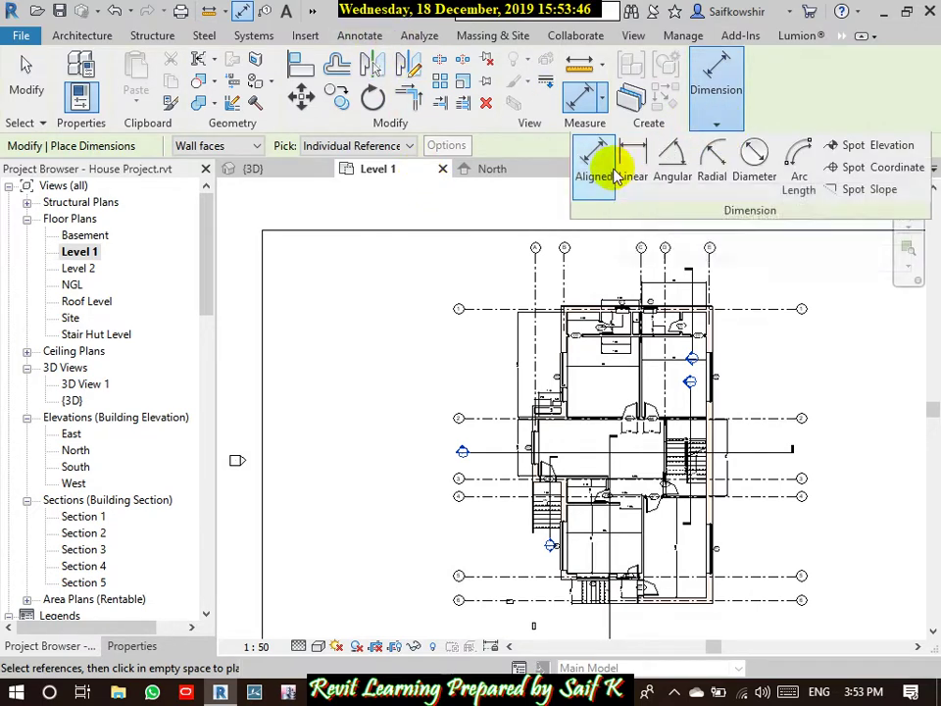
scroll(532, 274, up, 3)
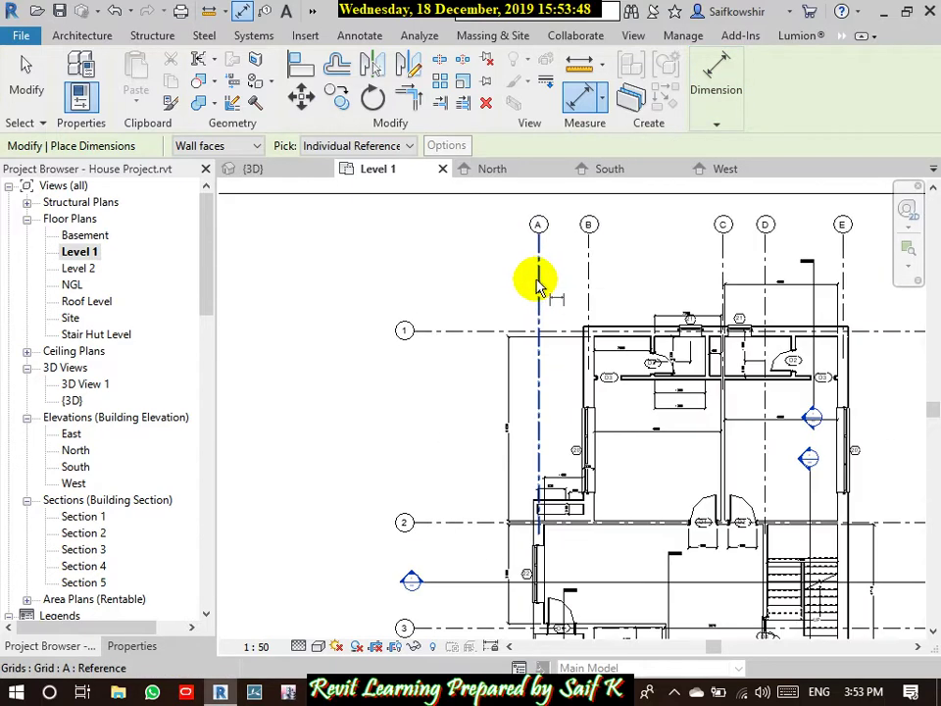
click(721, 261)
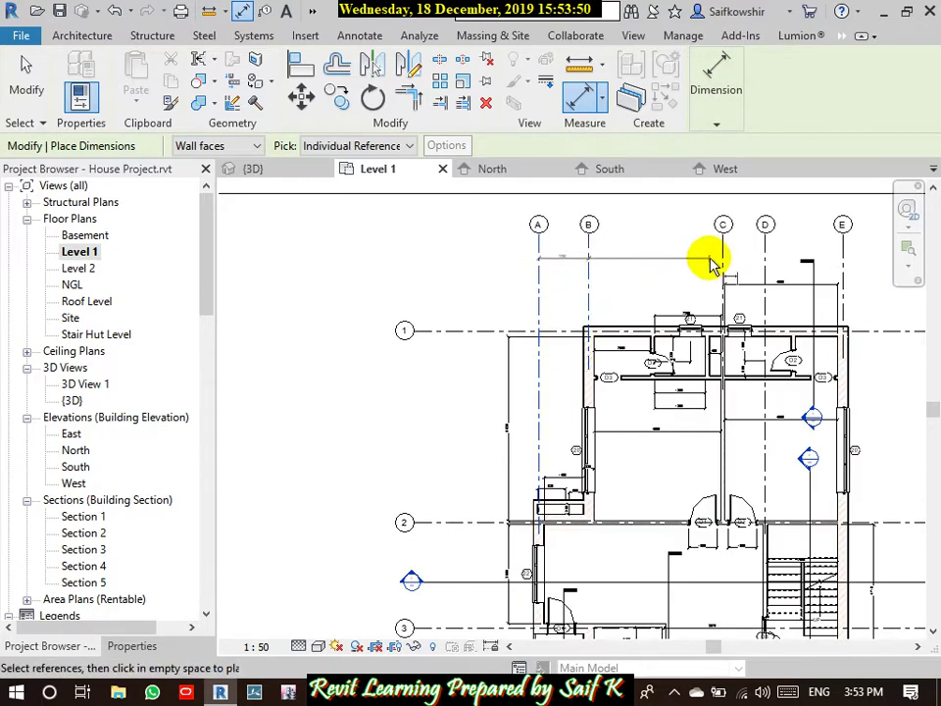
click(843, 253)
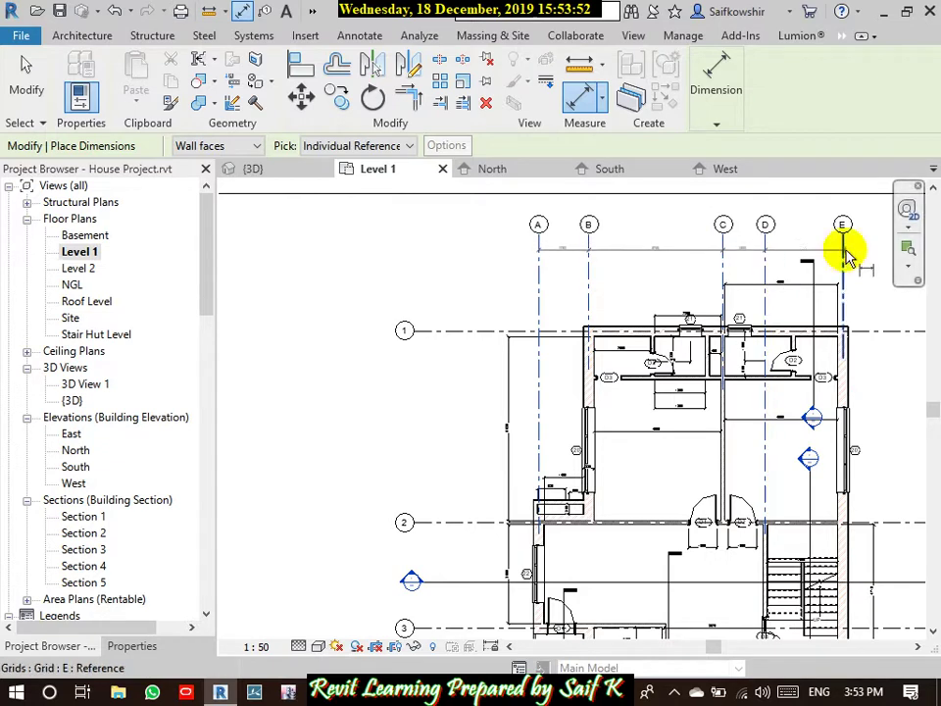
middle_drag(840, 252, 750, 252)
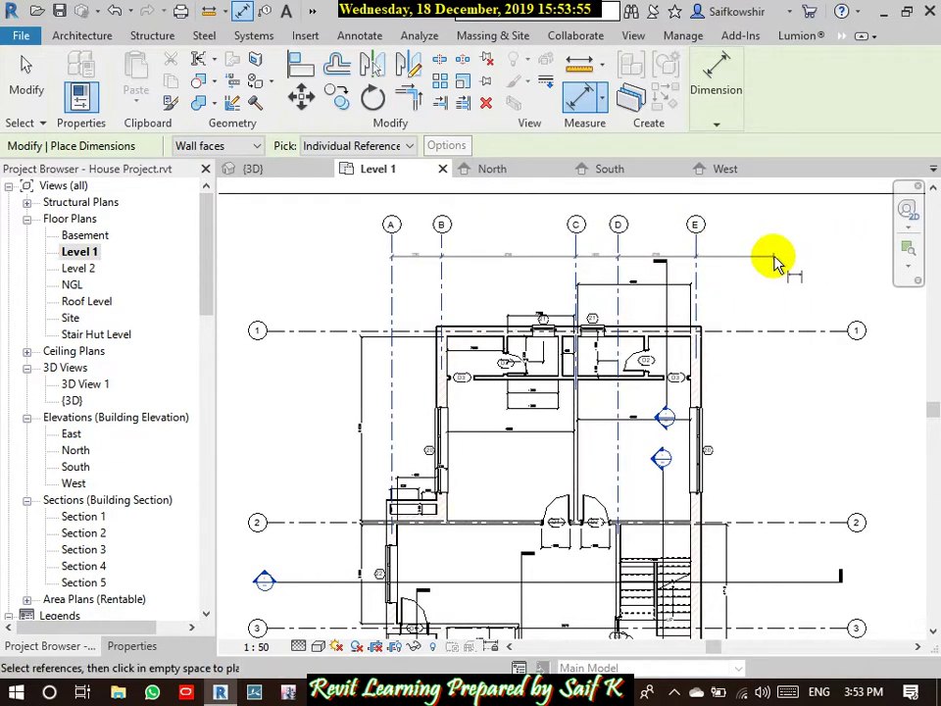
click(774, 261)
Step: Chain a dimension string across grids 1–6 and set the plan scale to 1:100
click(336, 324)
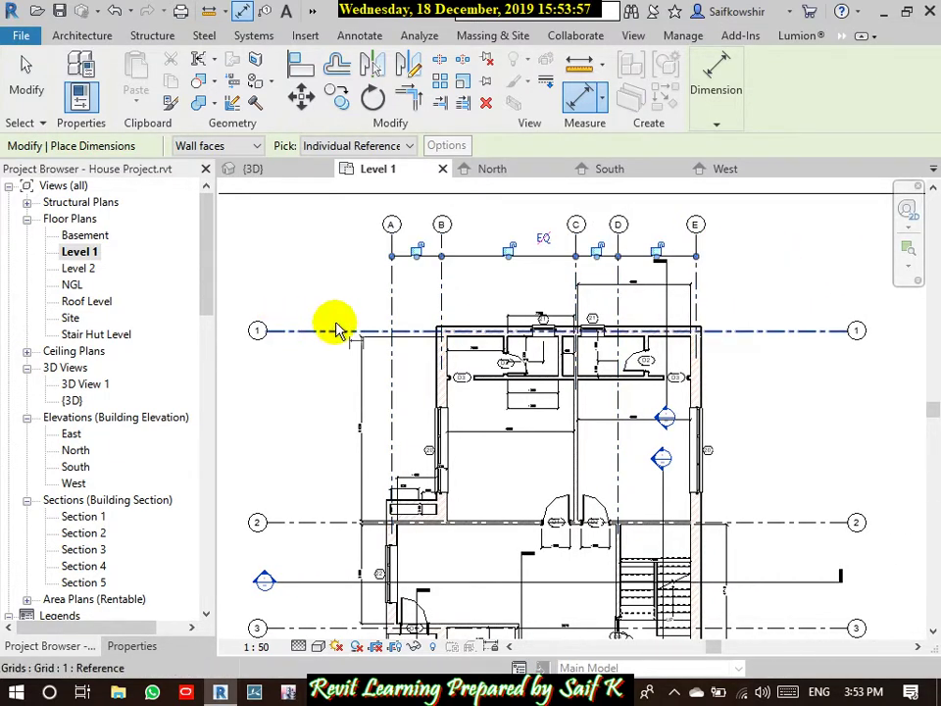
click(332, 334)
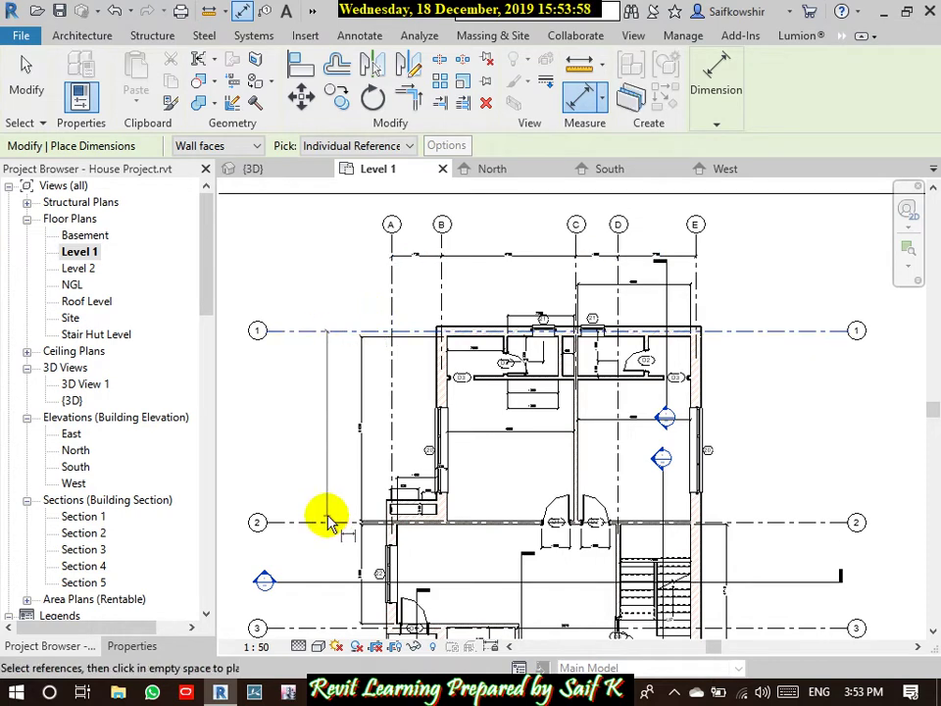
click(325, 525)
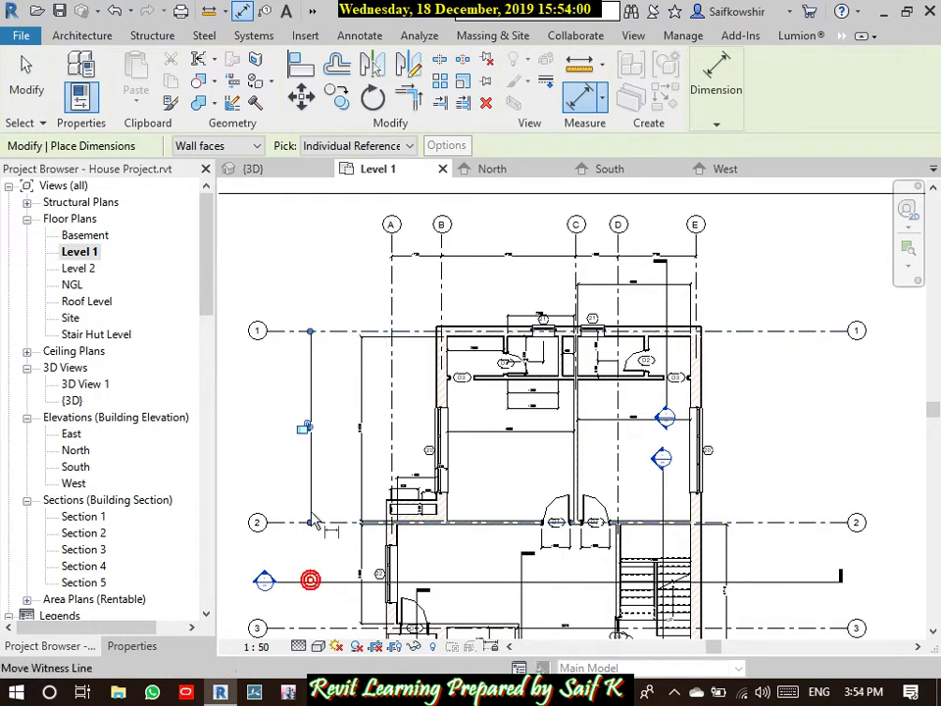
middle_drag(313, 522, 296, 349)
click(296, 348)
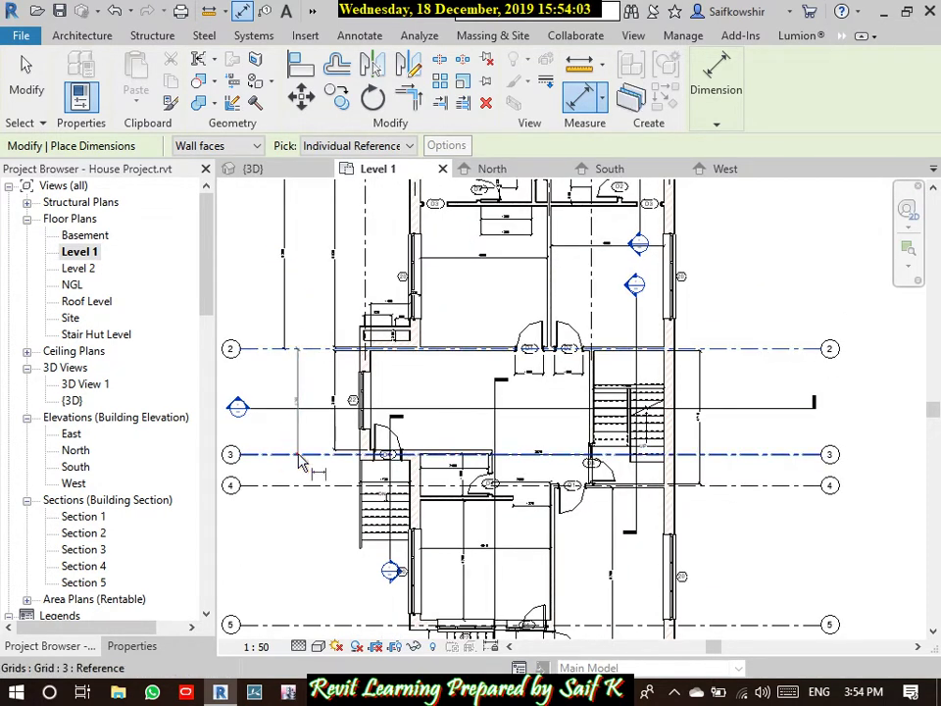
click(296, 451)
click(296, 484)
middle_drag(307, 557, 369, 424)
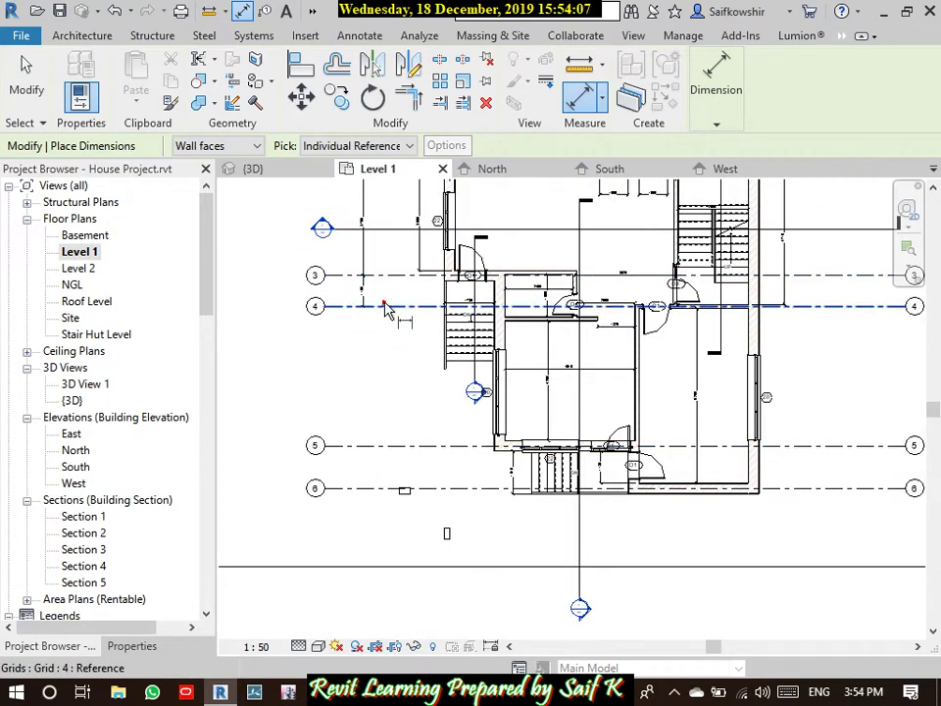
click(363, 445)
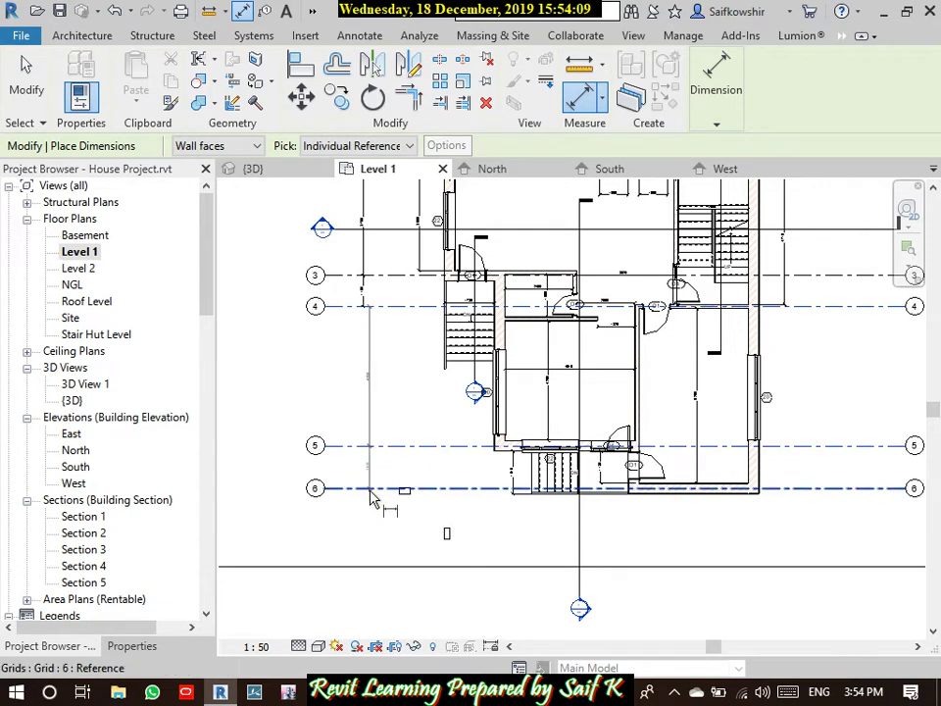
click(369, 490)
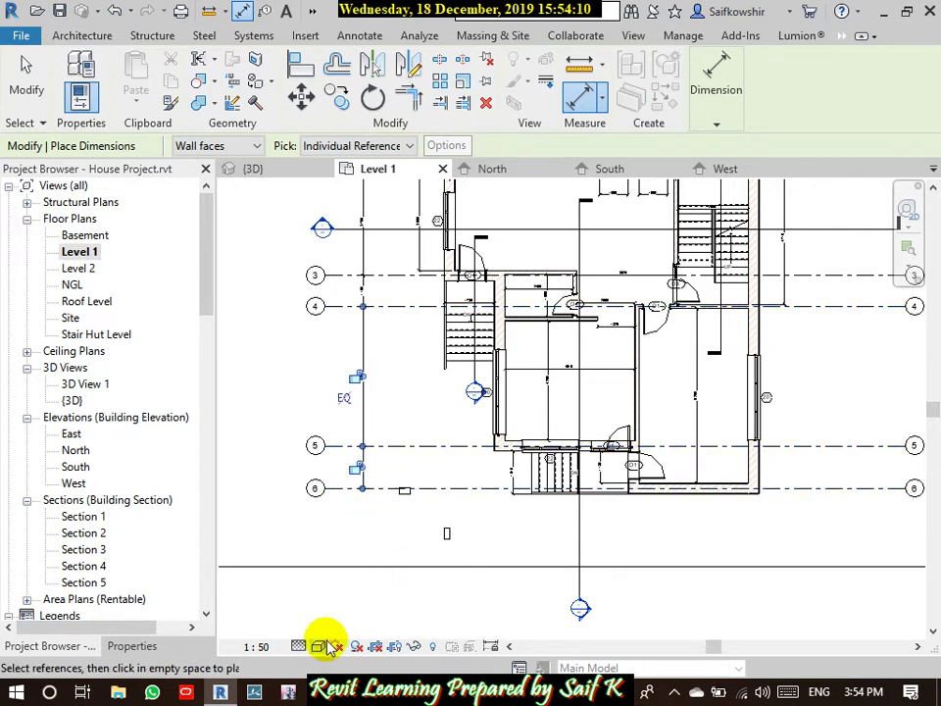
click(257, 646)
click(267, 525)
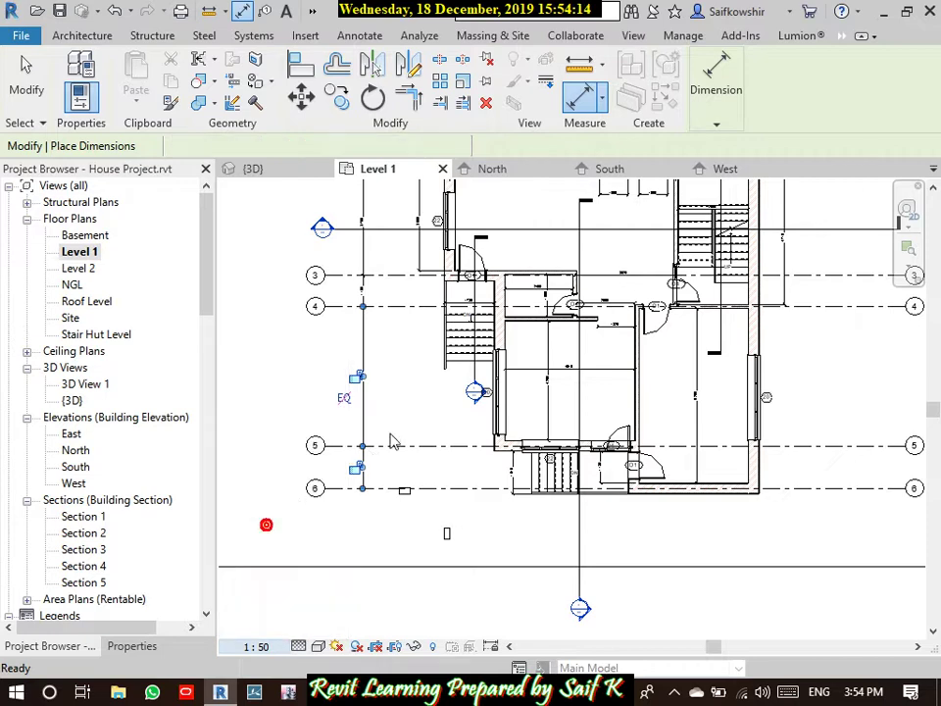
Step: Draw Center-ends Arc grid J below the house by centre, end and sweep points
click(30, 95)
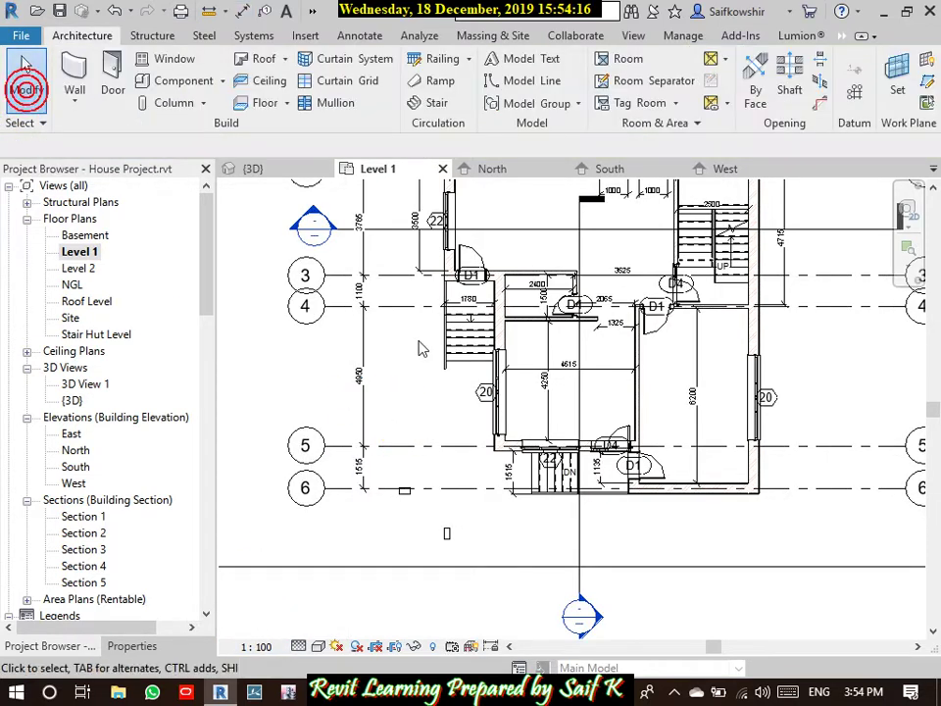
scroll(368, 357, down, 3)
middle_drag(368, 357, 420, 357)
click(855, 93)
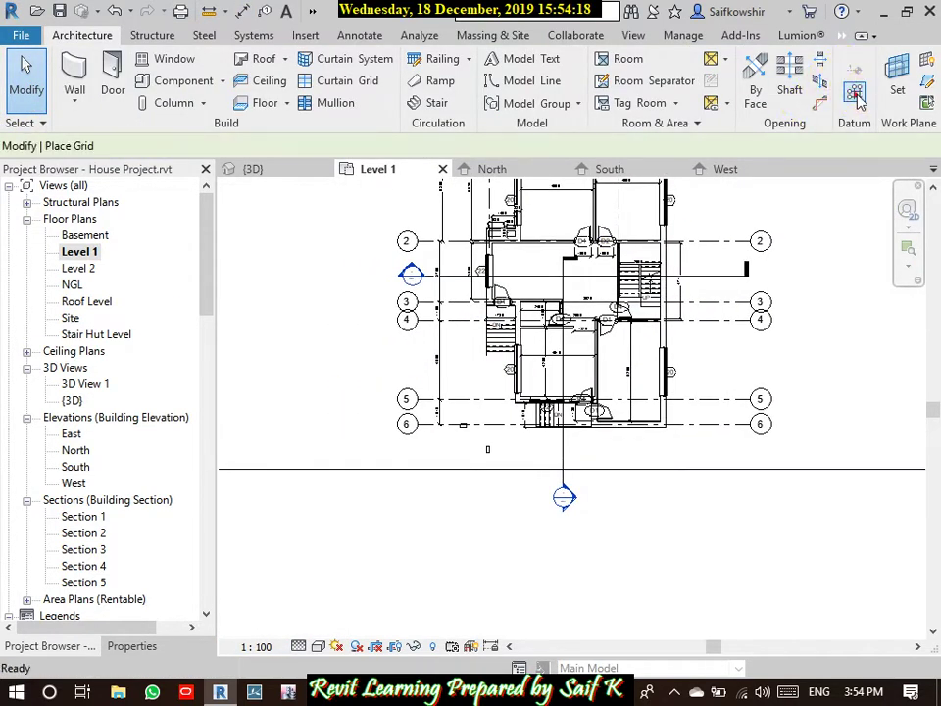
click(755, 61)
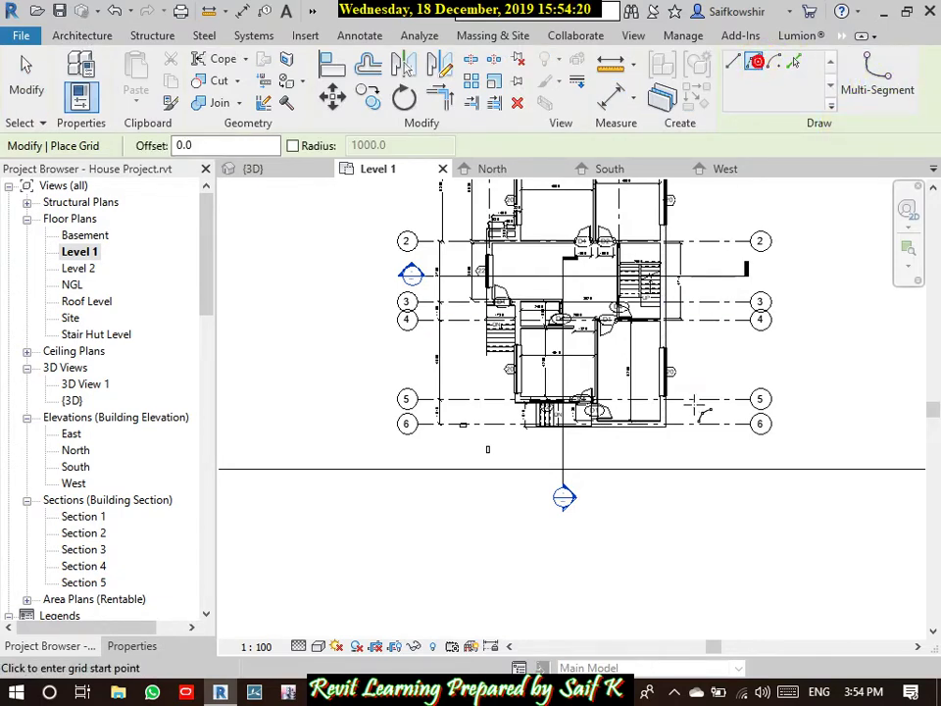
scroll(687, 402, down, 3)
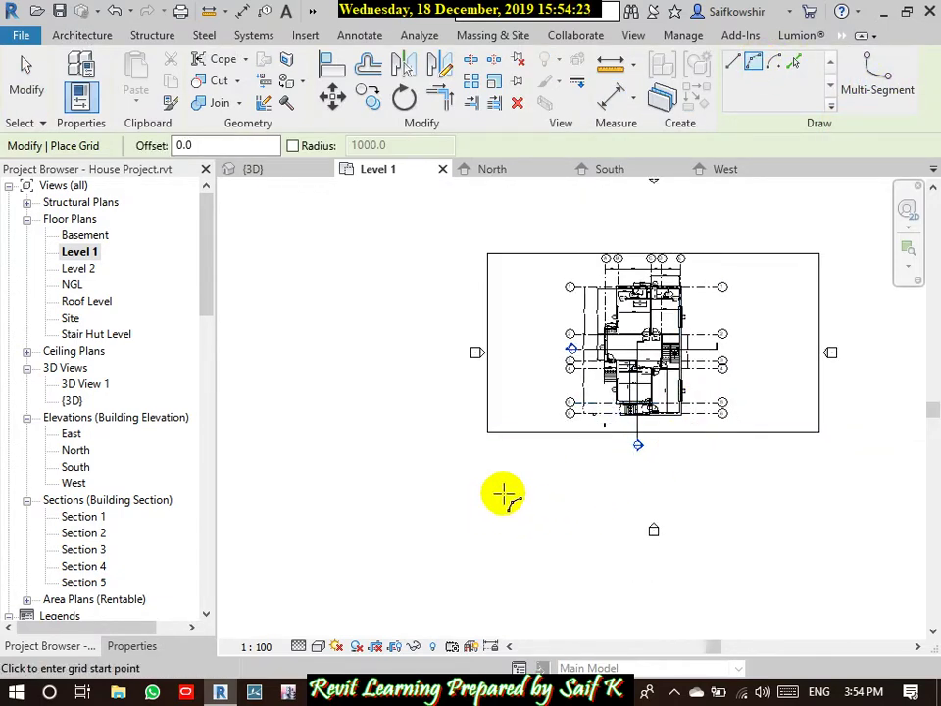
click(478, 519)
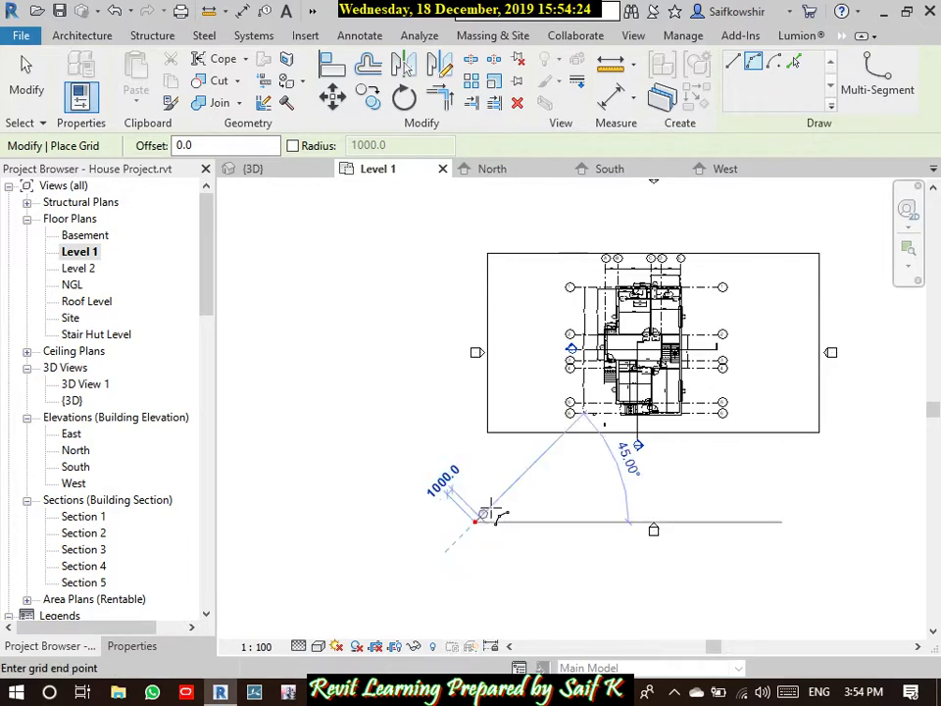
click(552, 475)
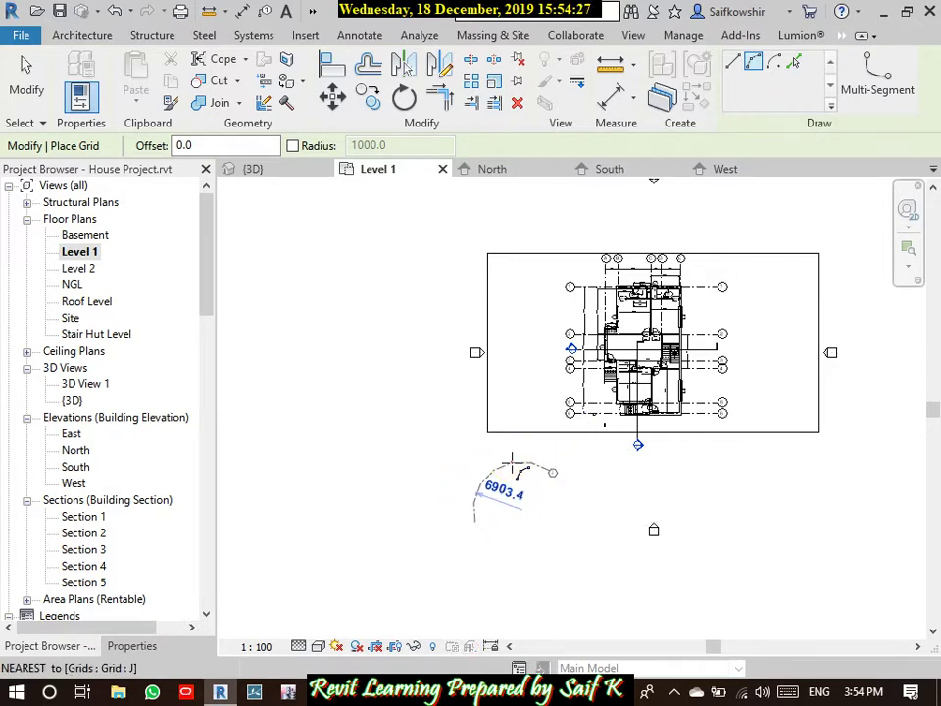
click(511, 462)
click(26, 88)
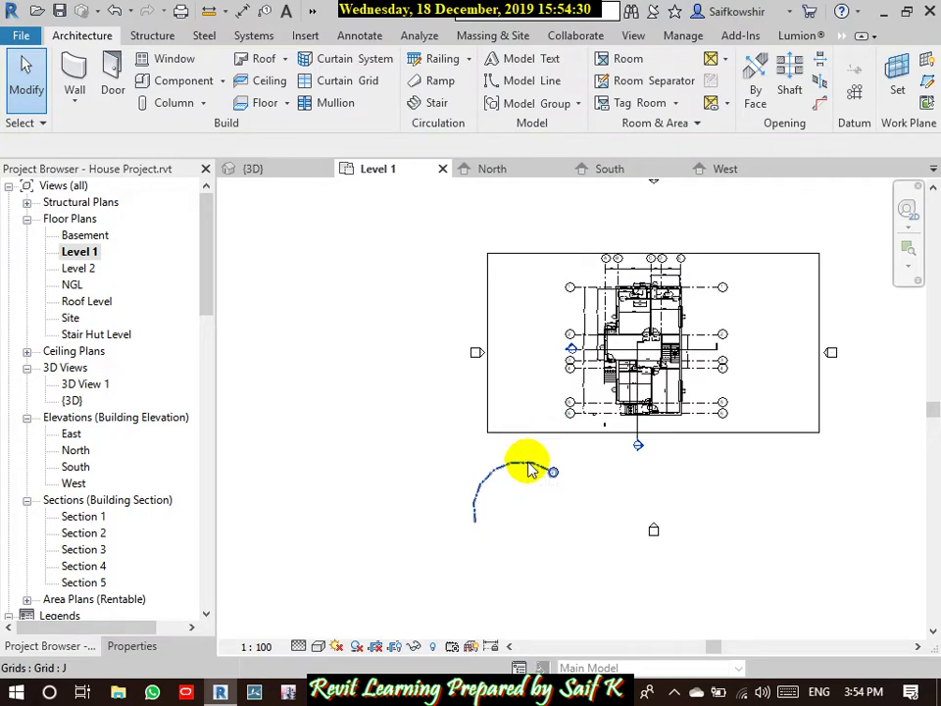
Step: Add a Radial dimension to arc grid J, showing R 6903
key(i)
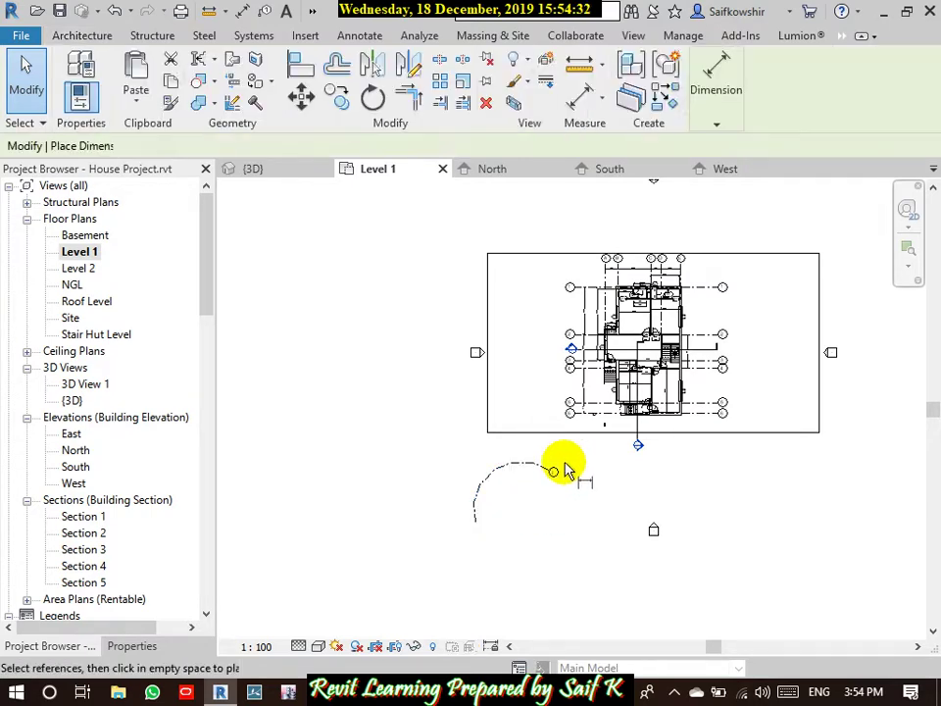
click(717, 115)
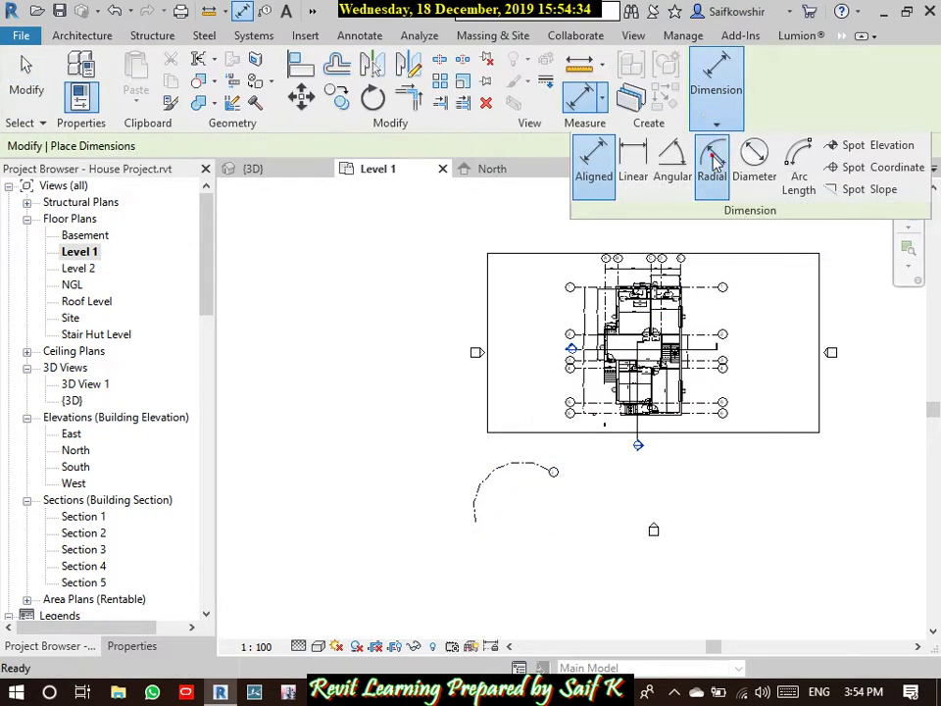
click(711, 165)
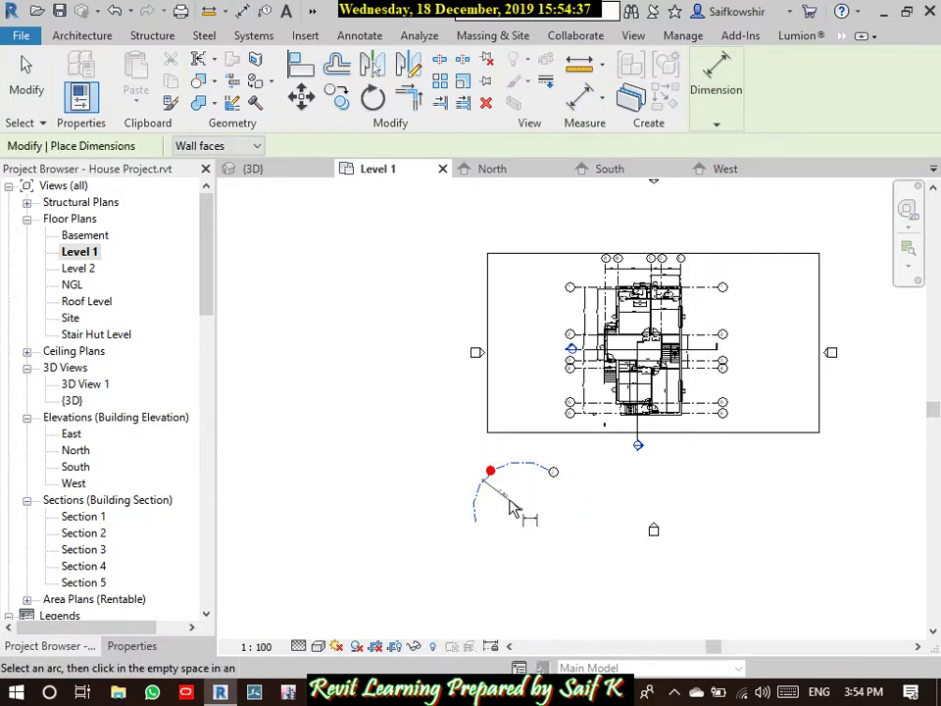
scroll(511, 505, up, 4)
scroll(504, 494, up, 5)
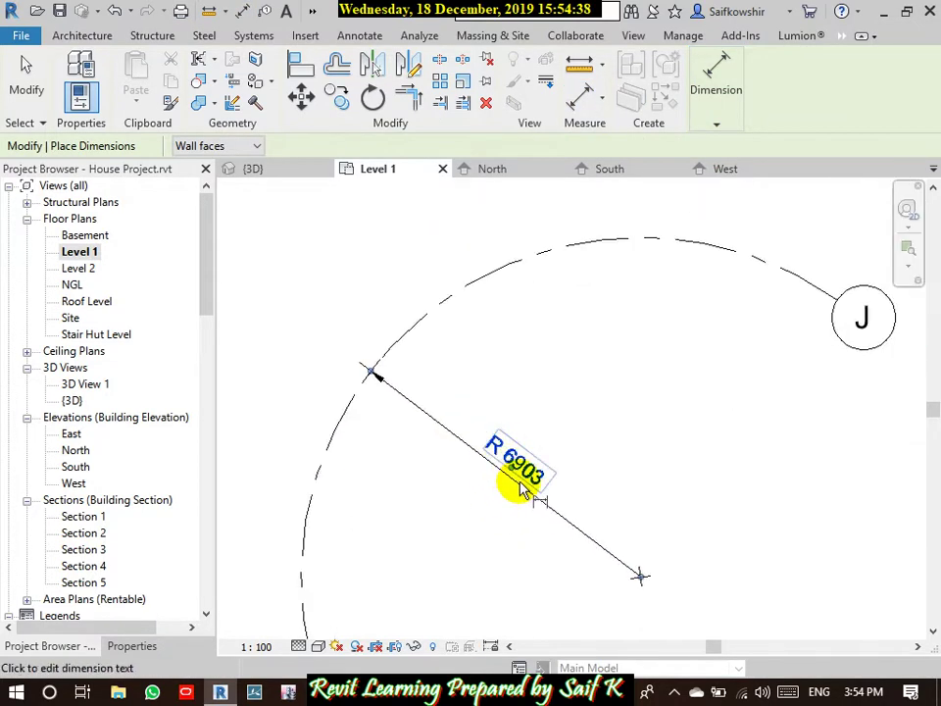
scroll(521, 482, up, 3)
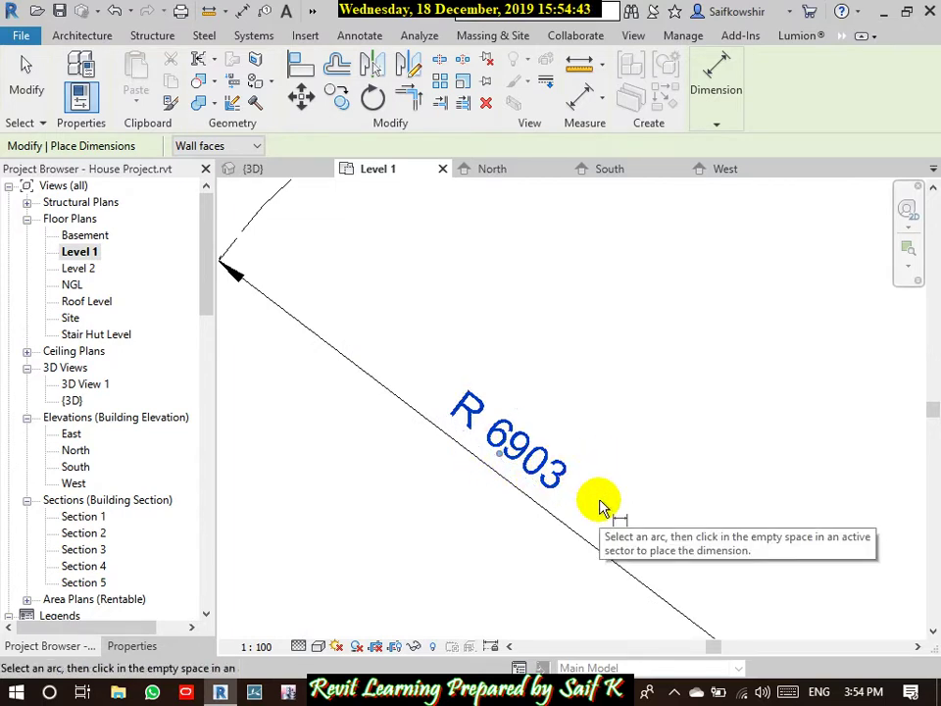
scroll(602, 507, down, 1)
scroll(622, 479, down, 2)
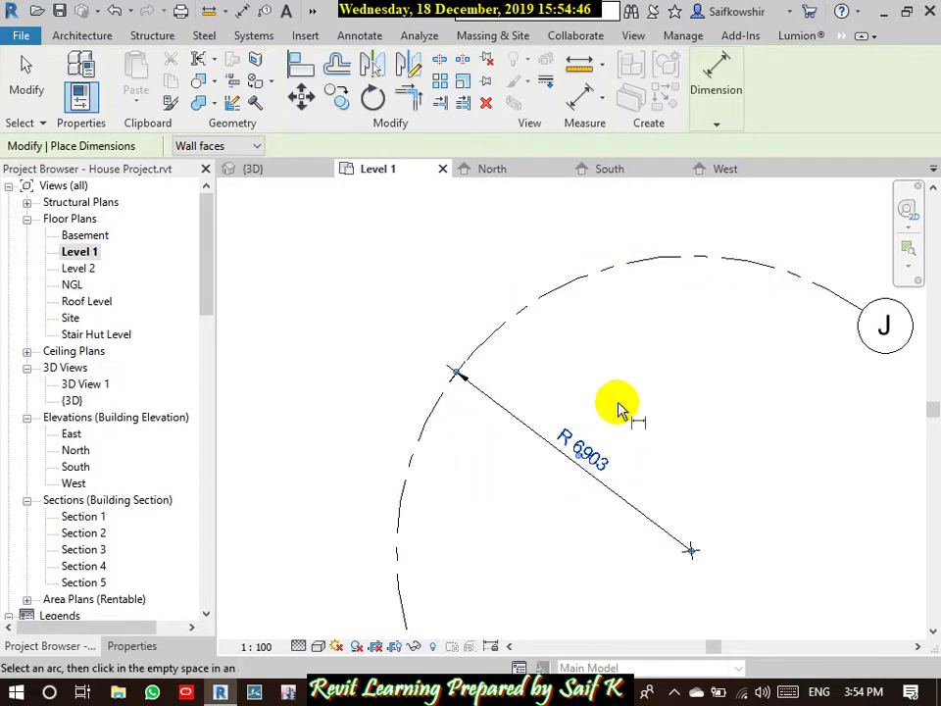
Step: Switch to the Arc Length dimension type and pick arc grid J
click(717, 125)
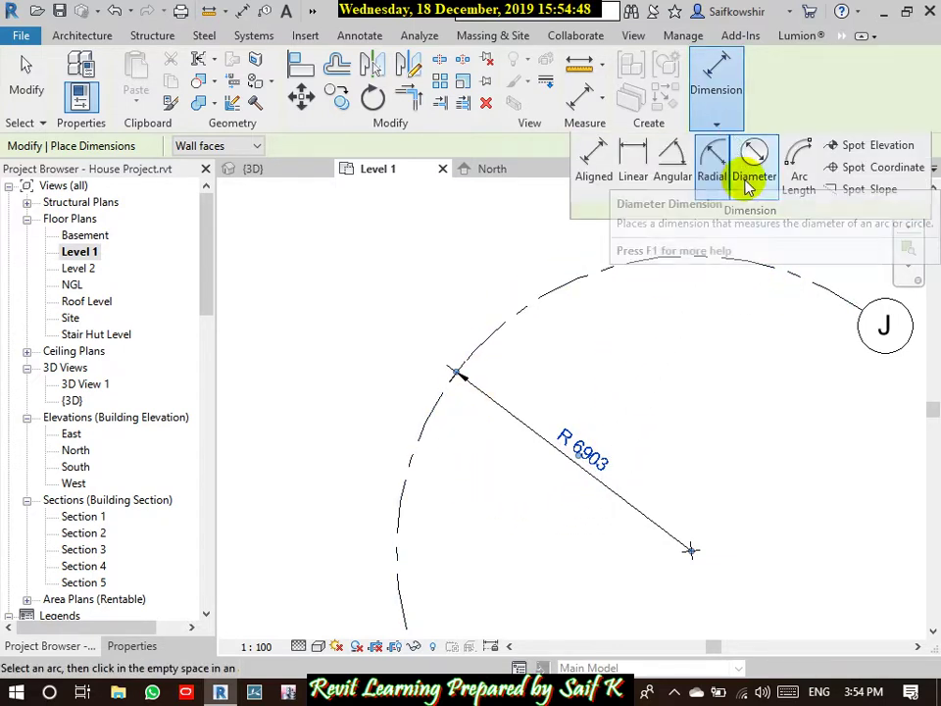
click(799, 169)
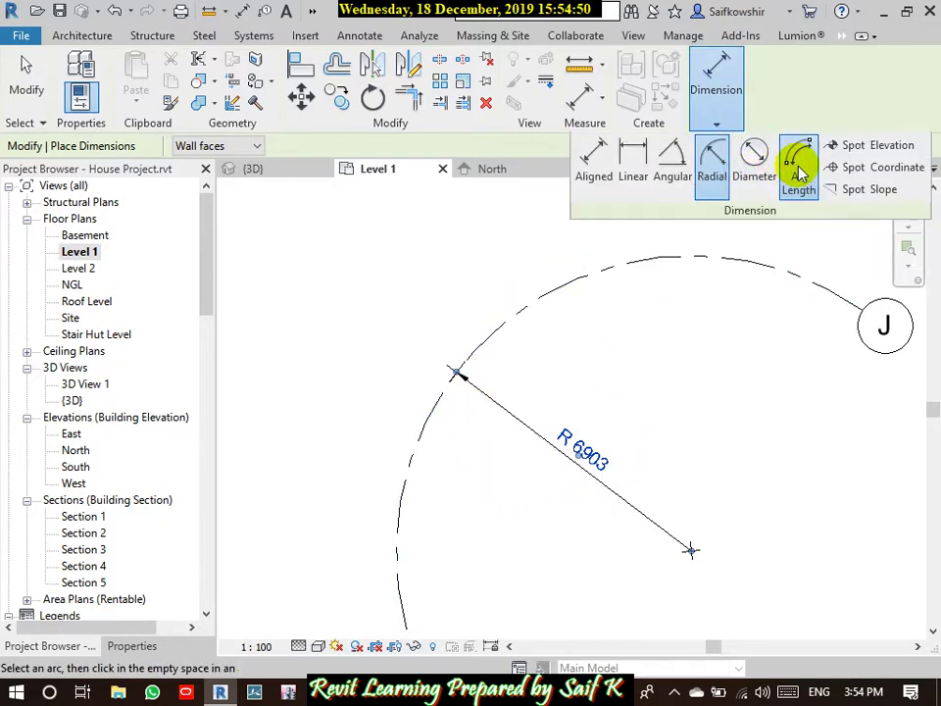
click(660, 262)
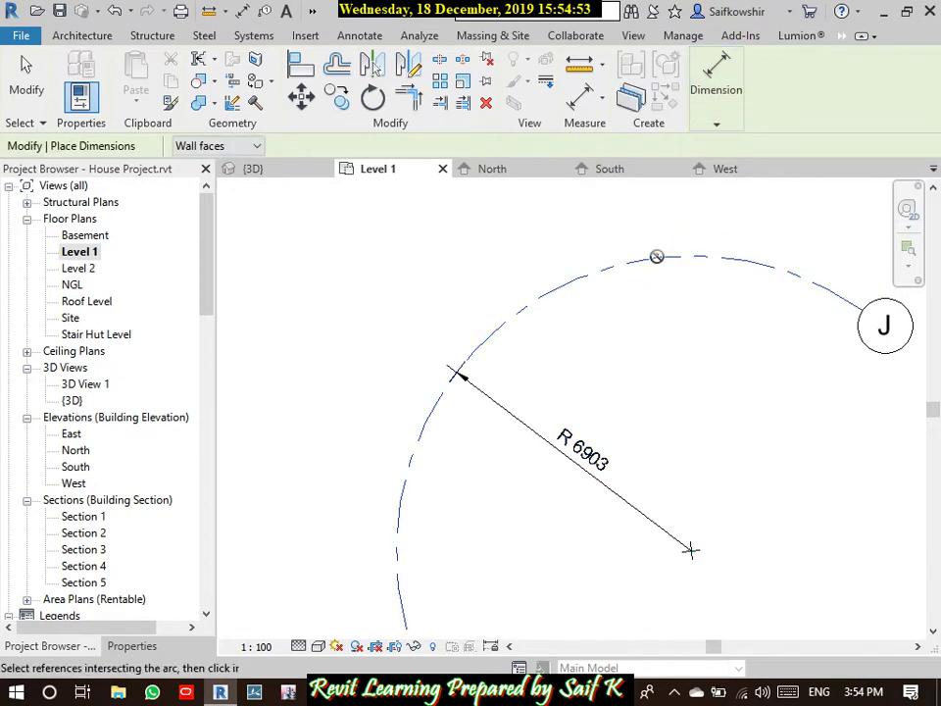
scroll(593, 249, down, 2)
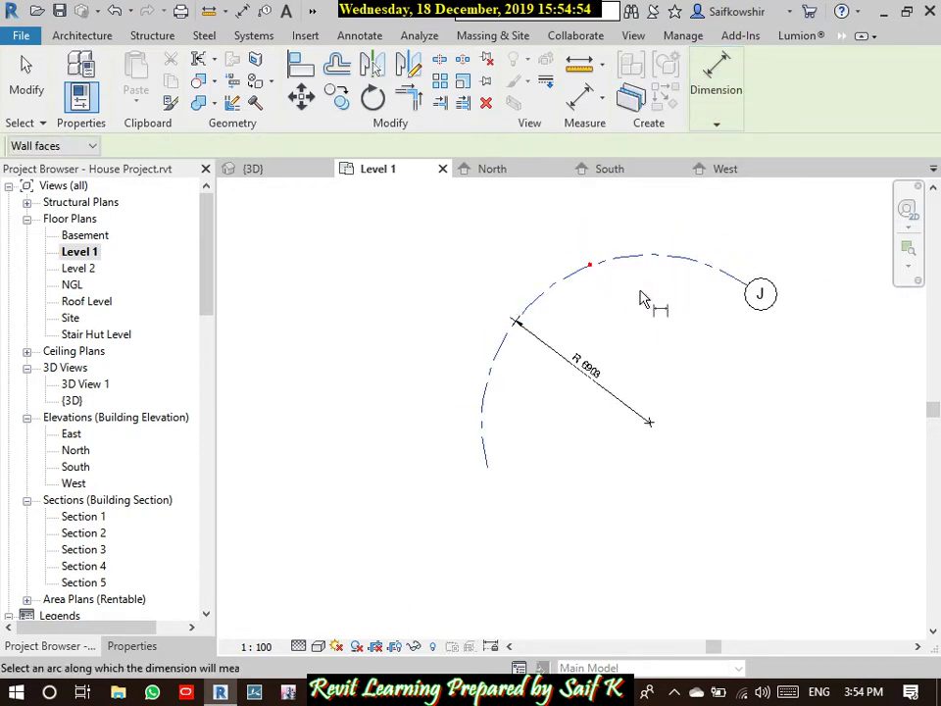
click(625, 264)
scroll(627, 267, up, 1)
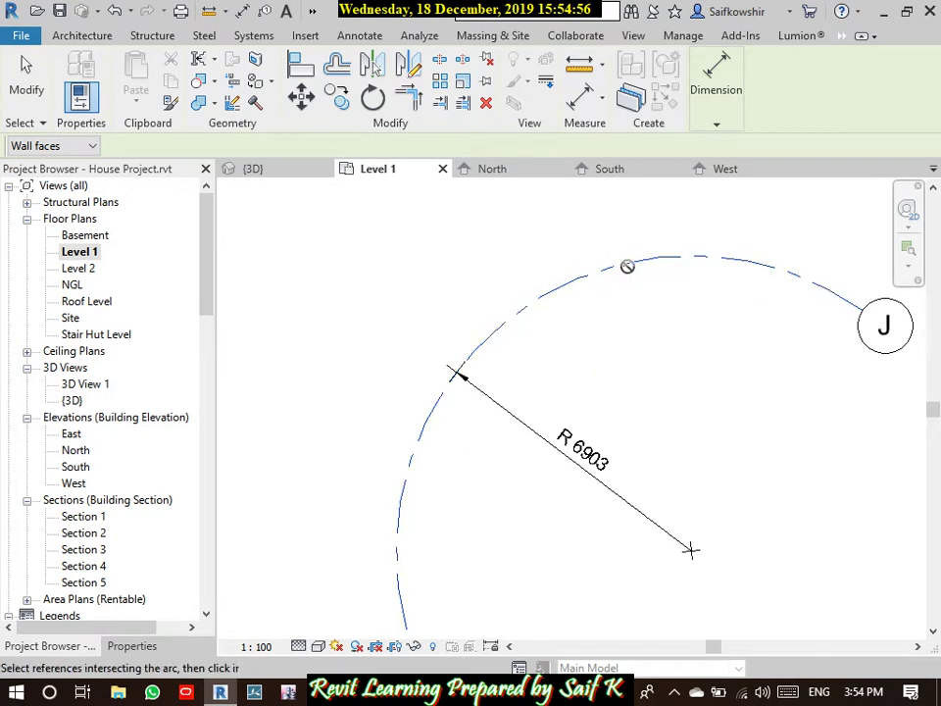
scroll(647, 300, down, 2)
scroll(640, 274, down, 1)
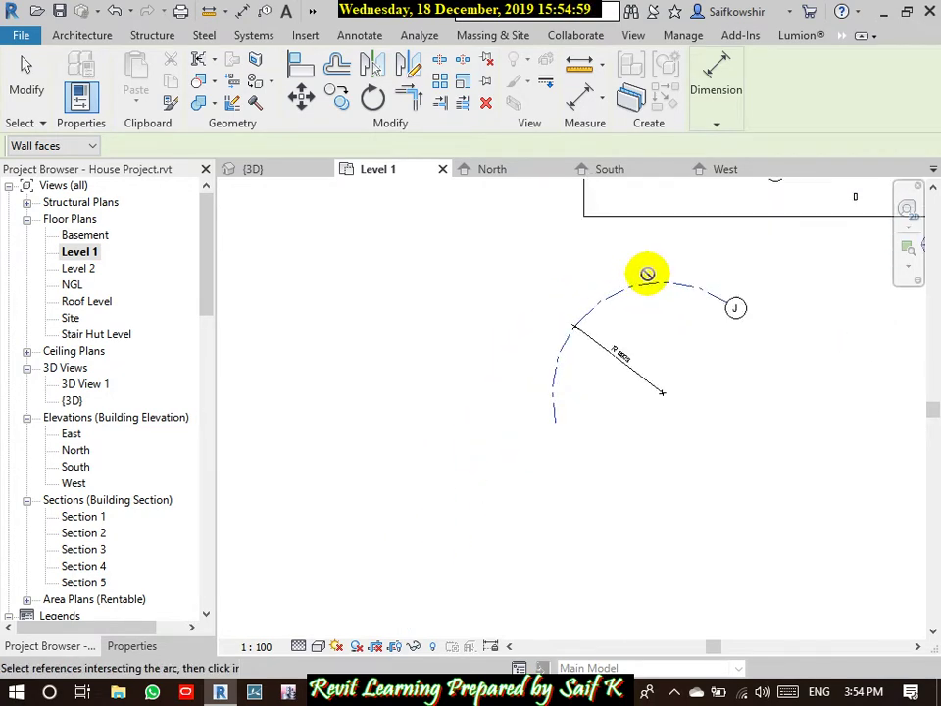
Step: Place a Diameter dimension of ⌀13807 on arc grid J
click(717, 125)
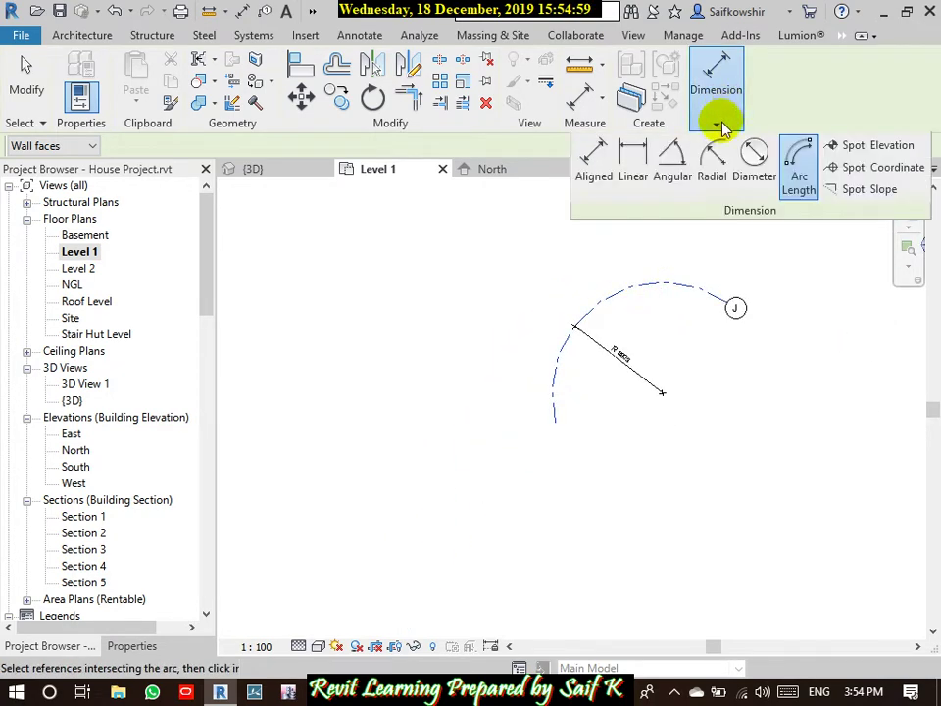
click(762, 183)
scroll(644, 297, up, 3)
click(587, 278)
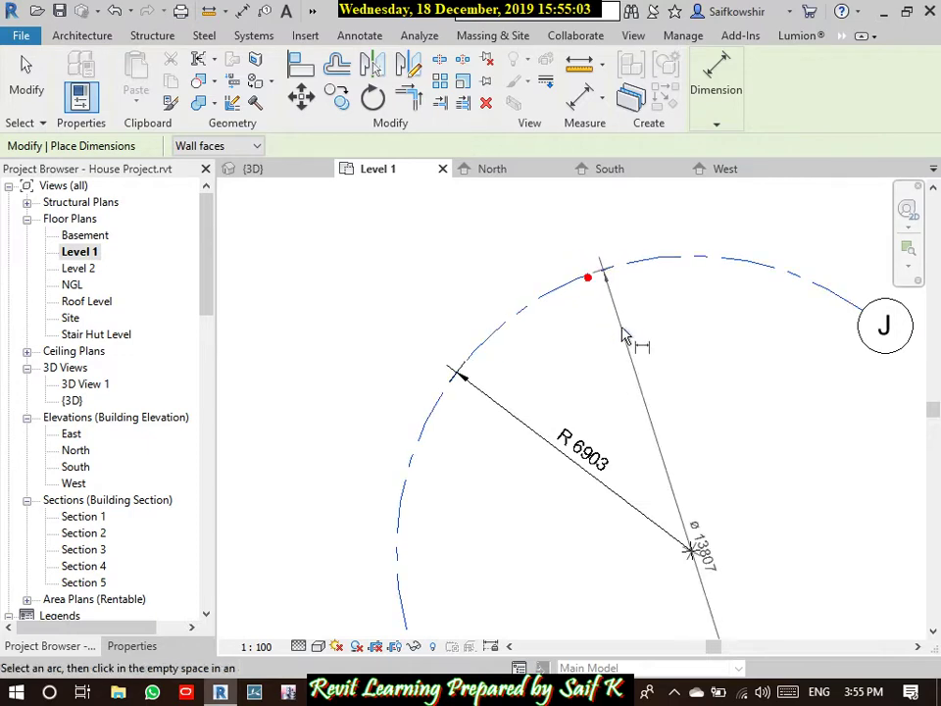
scroll(647, 313, down, 2)
scroll(672, 298, down, 1)
click(718, 125)
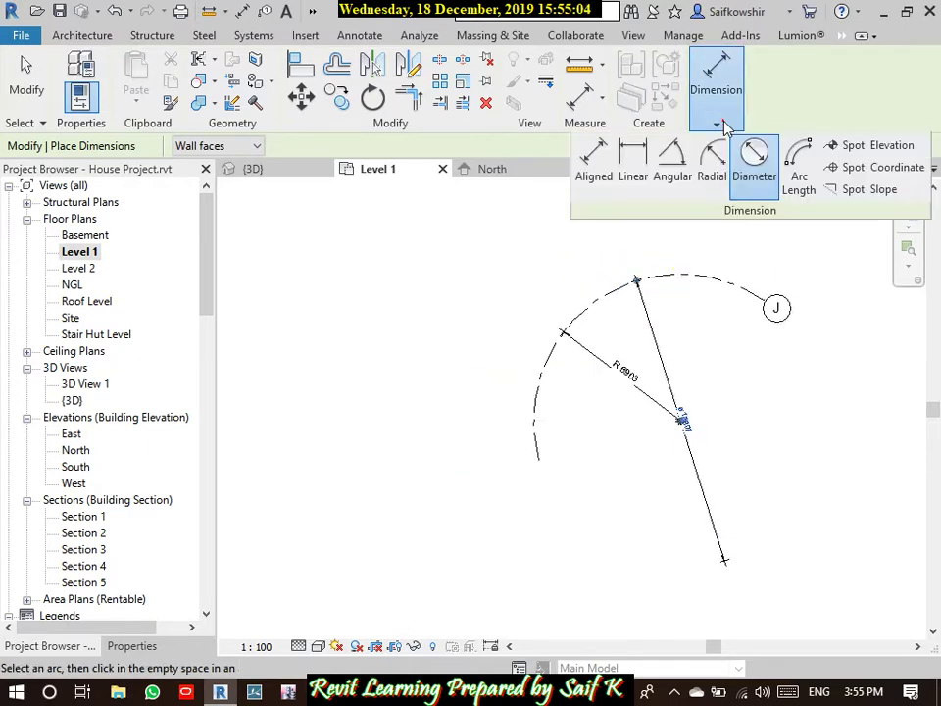
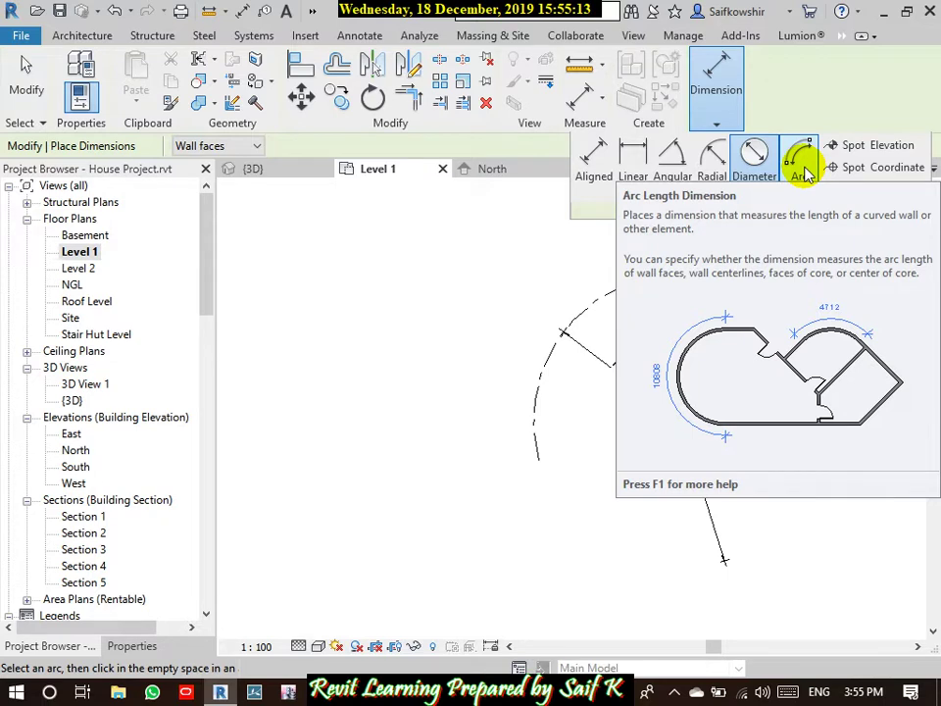
Step: Abandon an arc length dimension and adjust where grid J's arc ends
click(804, 175)
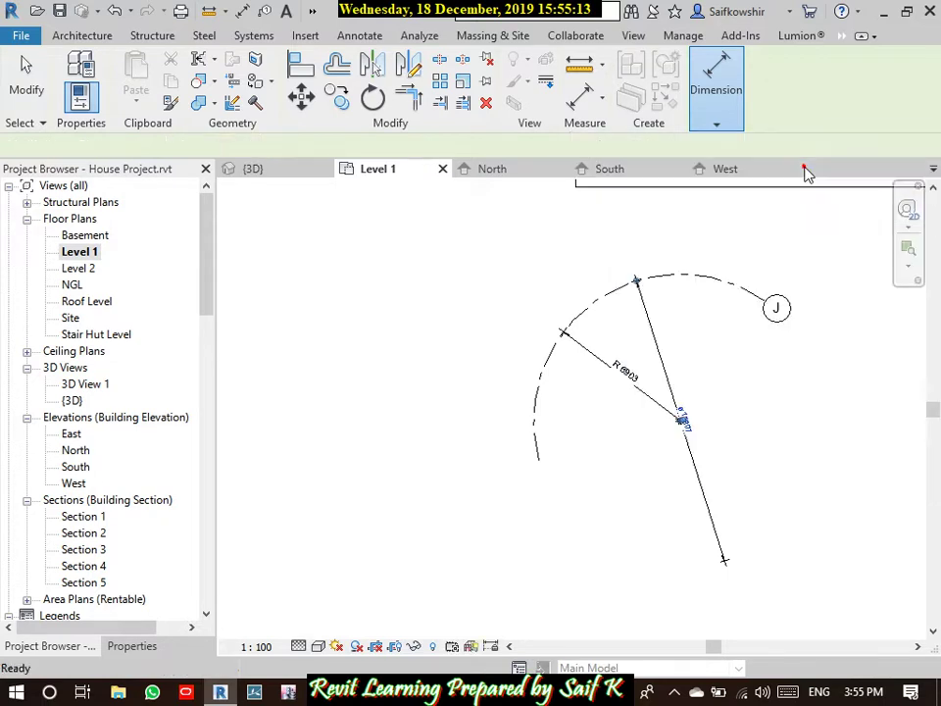
click(601, 302)
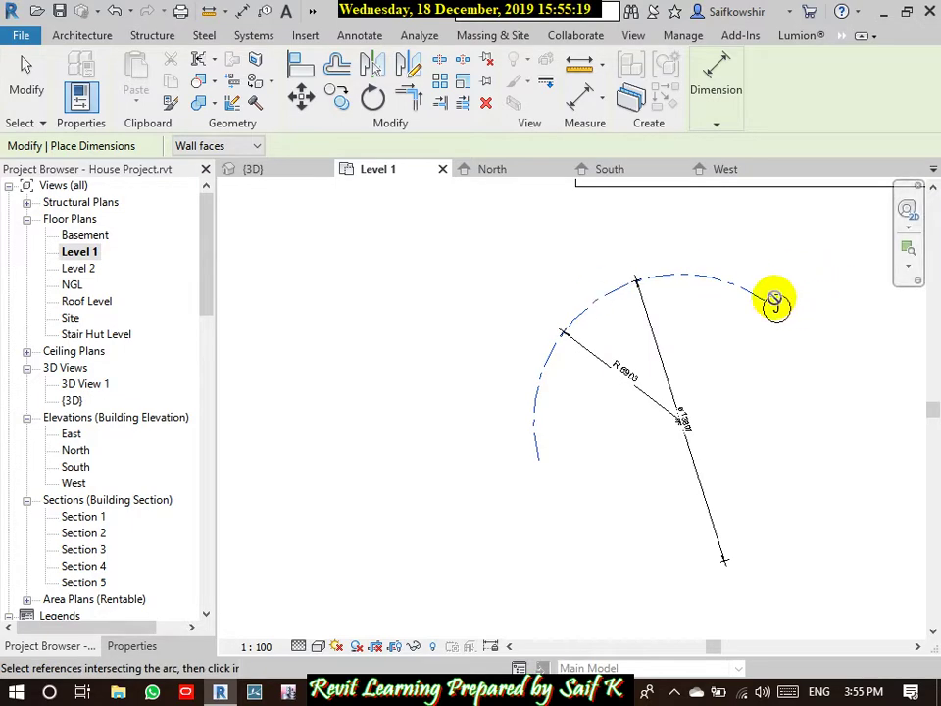
click(30, 84)
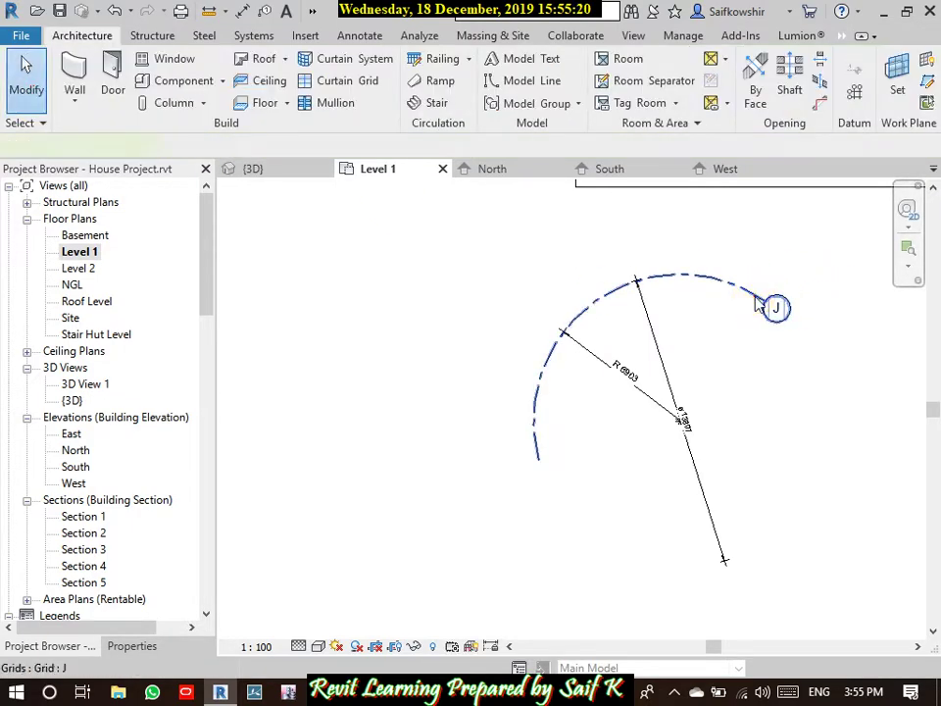
click(771, 307)
mouse_move(773, 307)
mouse_down()
mouse_move(828, 443)
mouse_move(809, 326)
mouse_move(820, 475)
mouse_move(821, 392)
mouse_move(809, 464)
mouse_move(820, 406)
mouse_move(819, 446)
mouse_move(772, 290)
mouse_up()
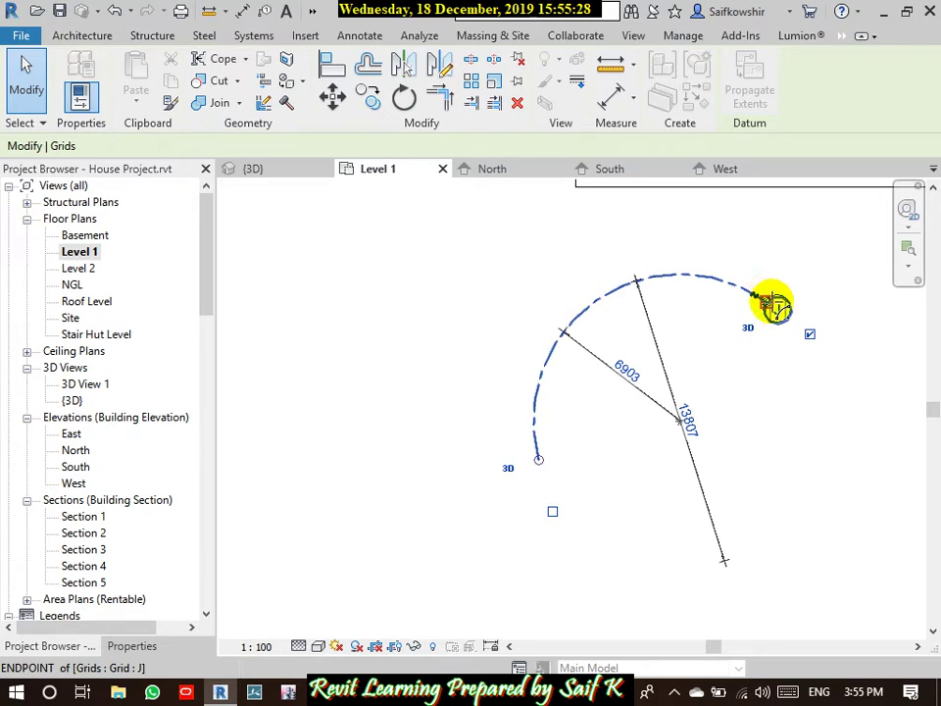
click(616, 343)
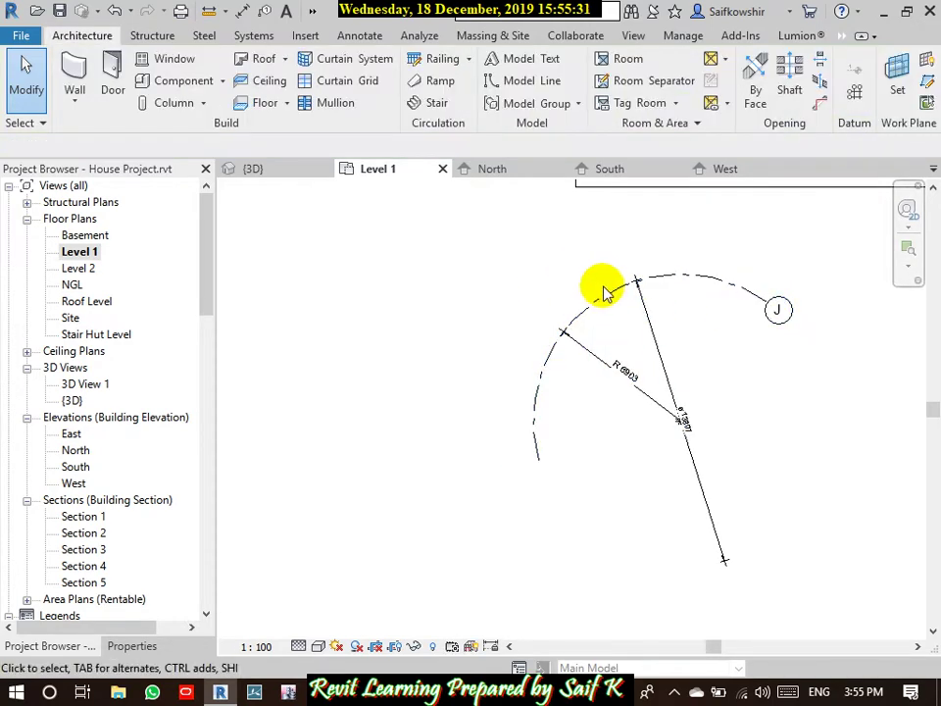
Step: Place a Test Wall along grid J's arc with Pick Lines, dismissing the overlap warning
click(75, 79)
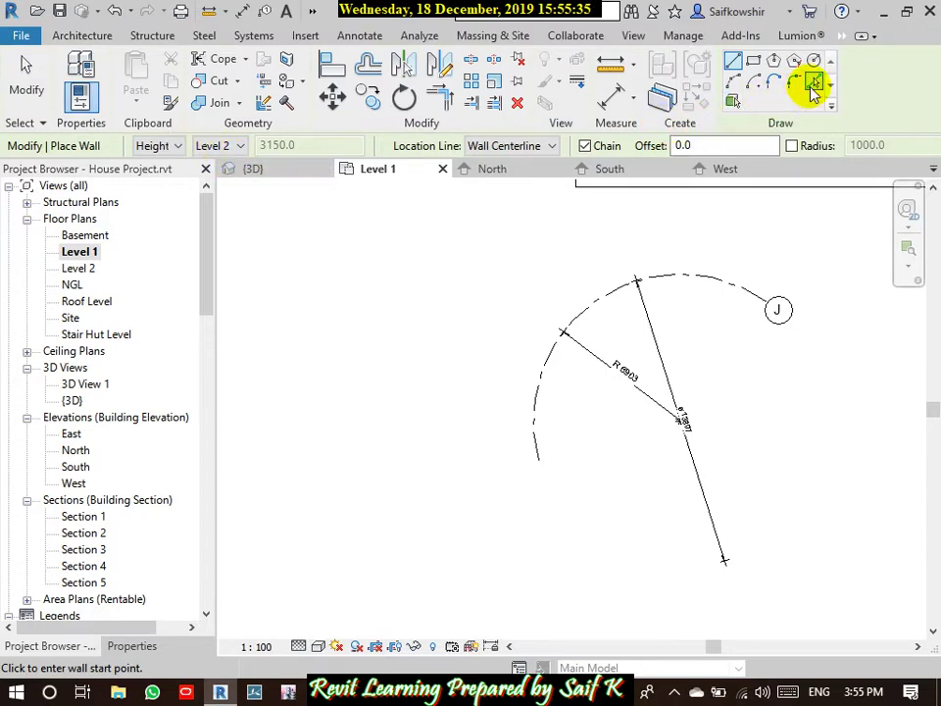
click(813, 85)
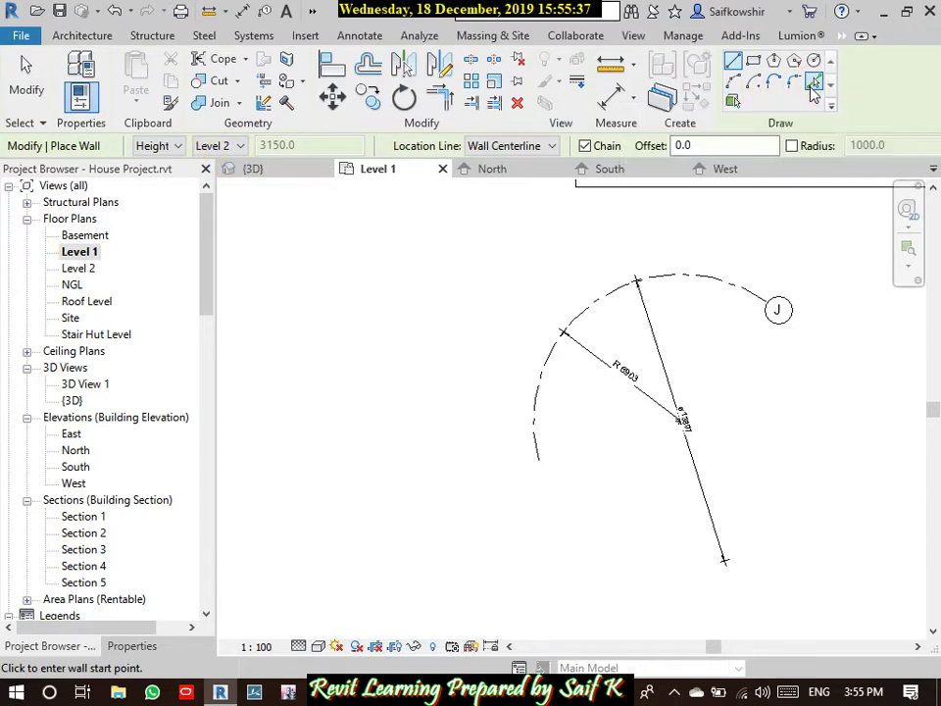
click(607, 298)
click(664, 307)
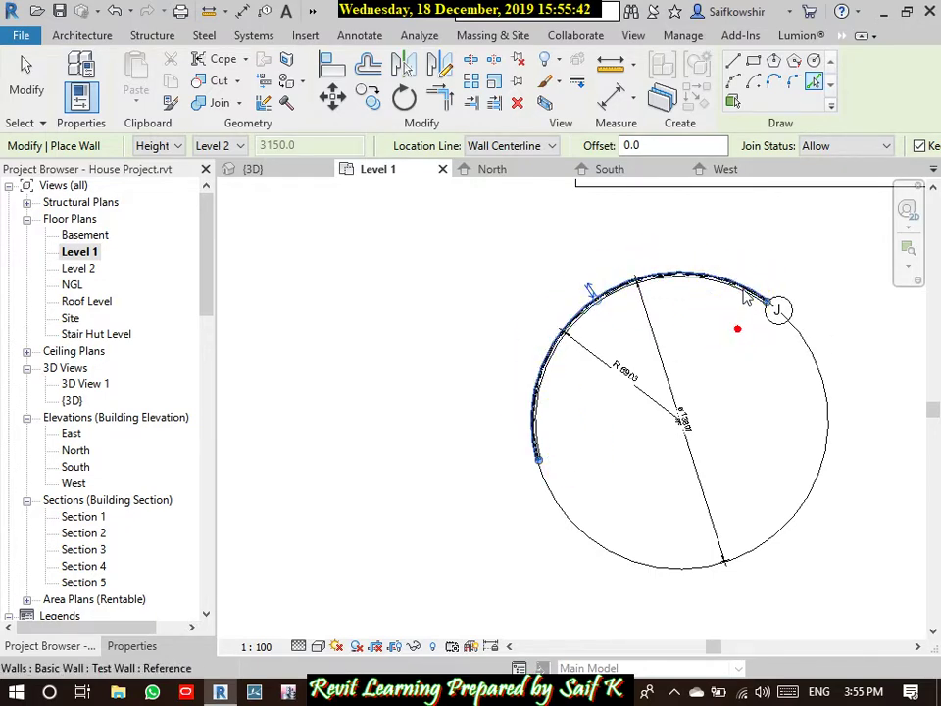
scroll(745, 297, up, 3)
scroll(686, 322, down, 3)
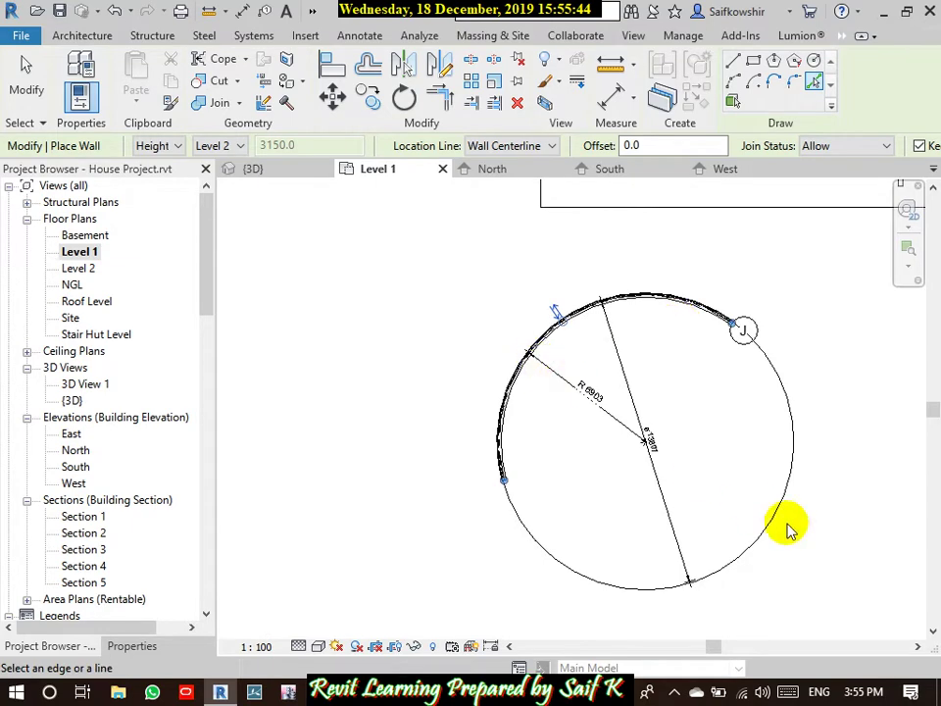
click(771, 441)
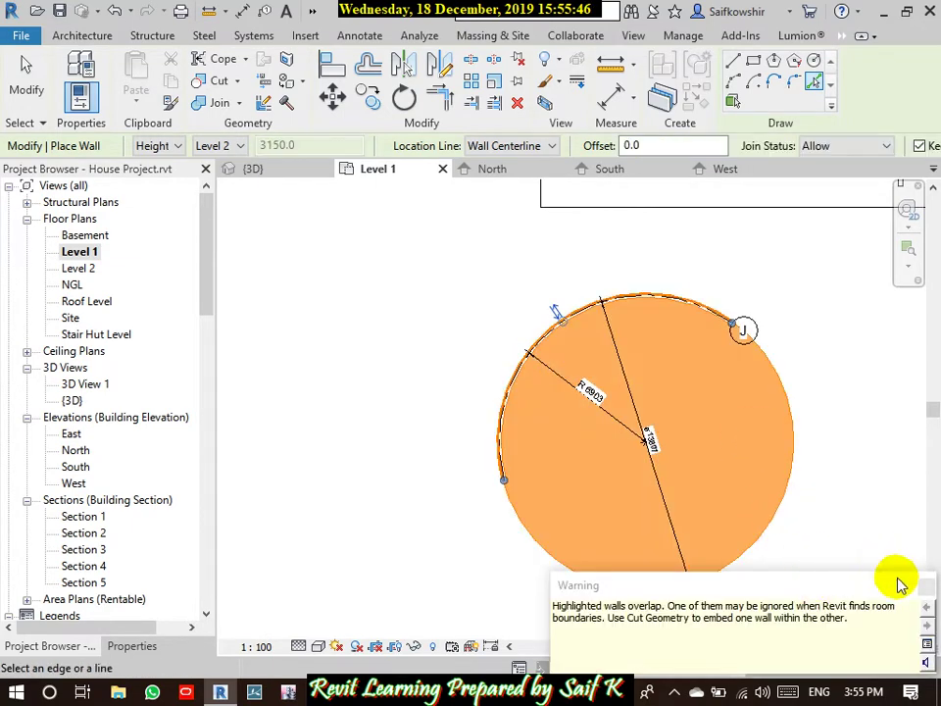
click(769, 447)
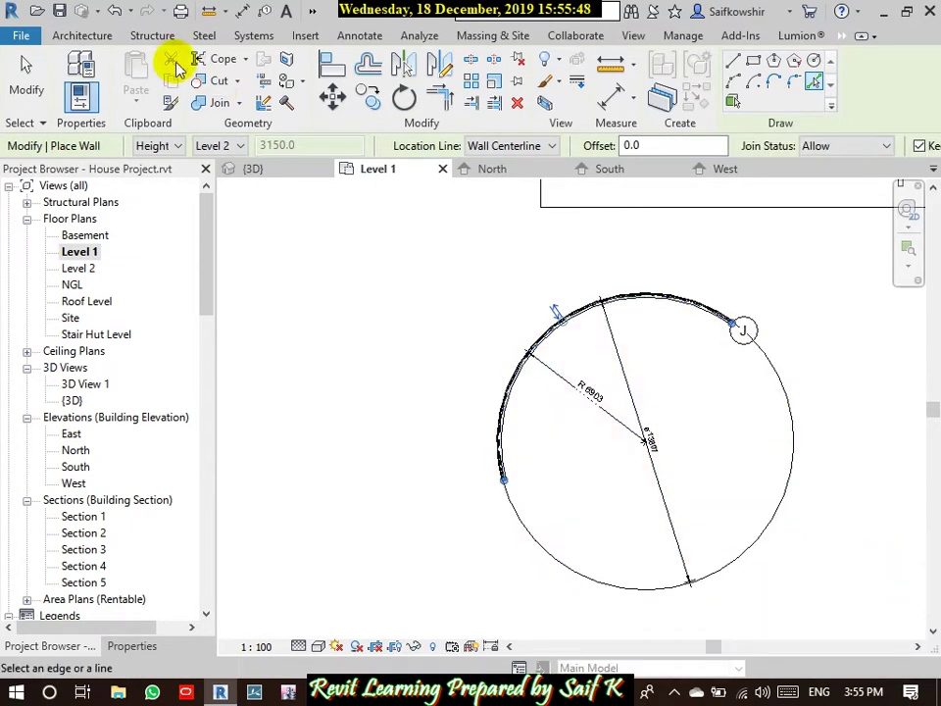
click(26, 77)
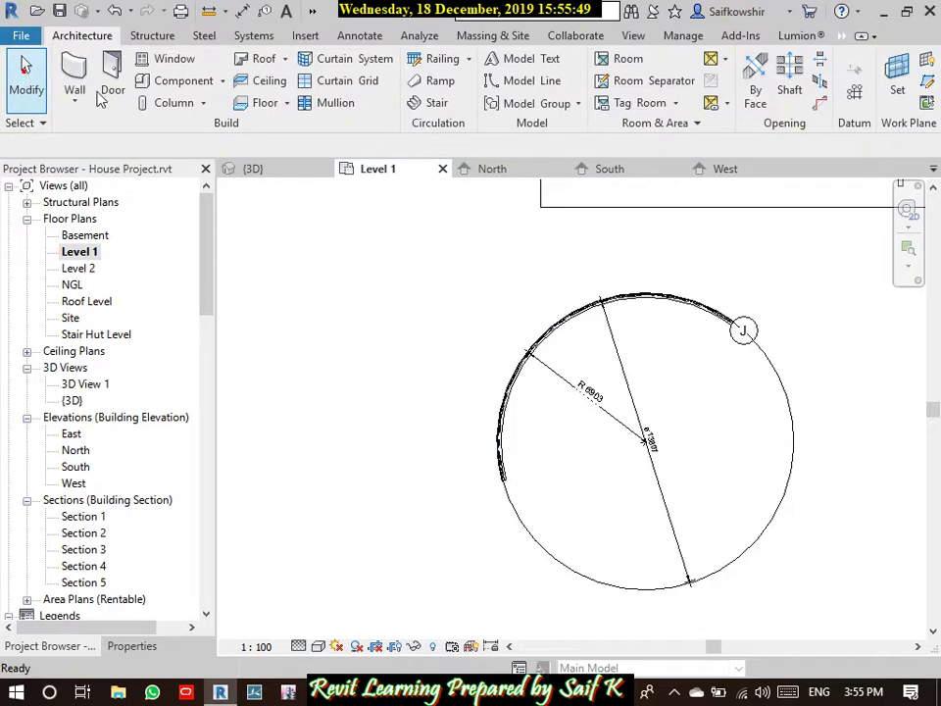
click(655, 304)
click(685, 365)
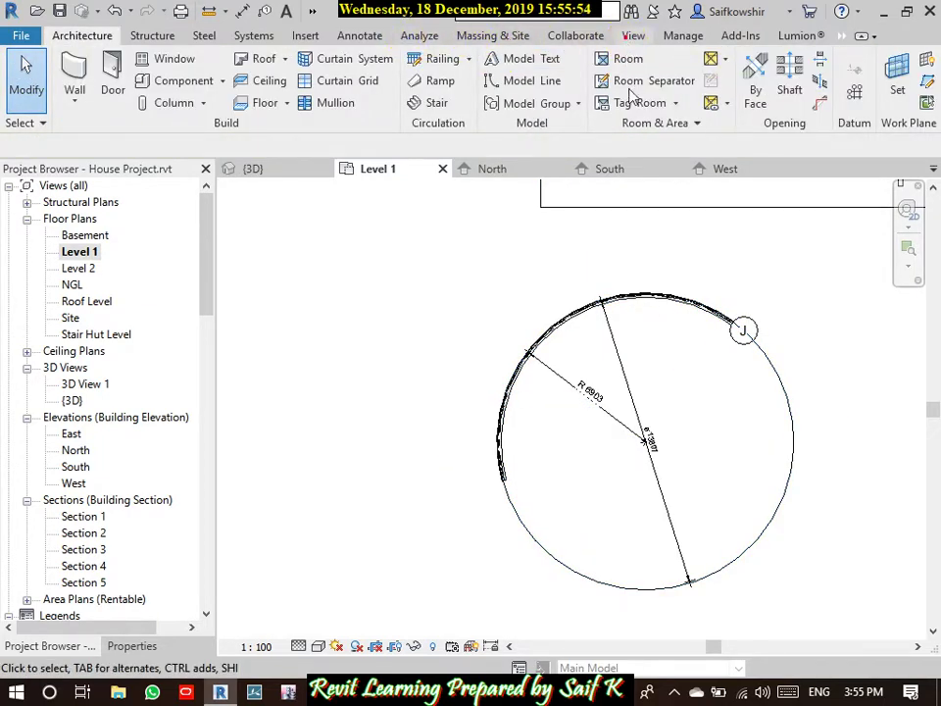
click(633, 35)
click(362, 69)
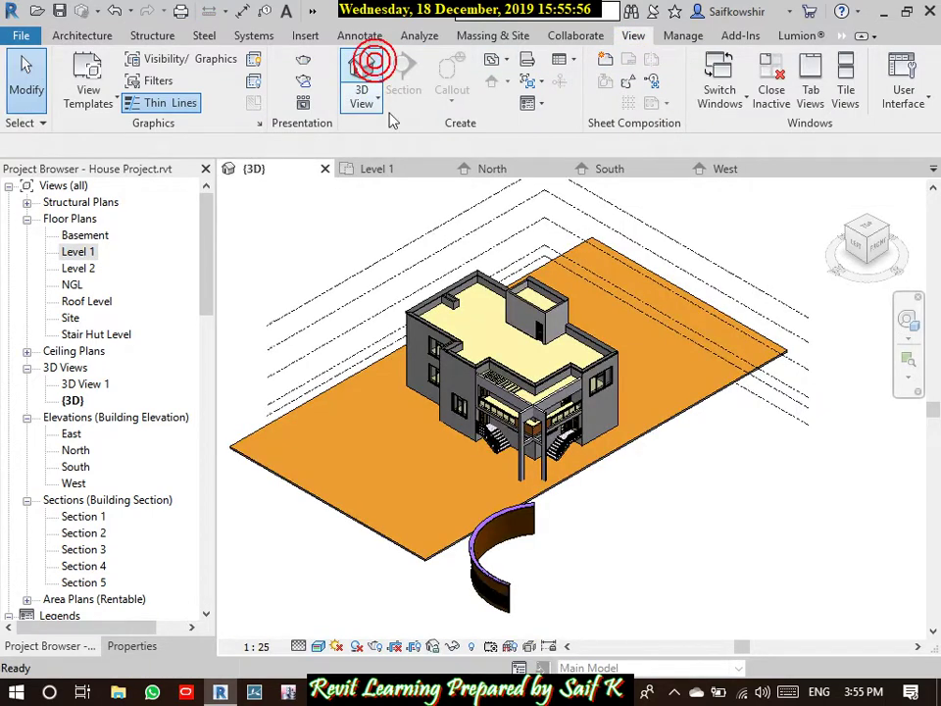
scroll(496, 594, up, 3)
middle_drag(519, 559, 609, 462)
scroll(420, 347, up, 1)
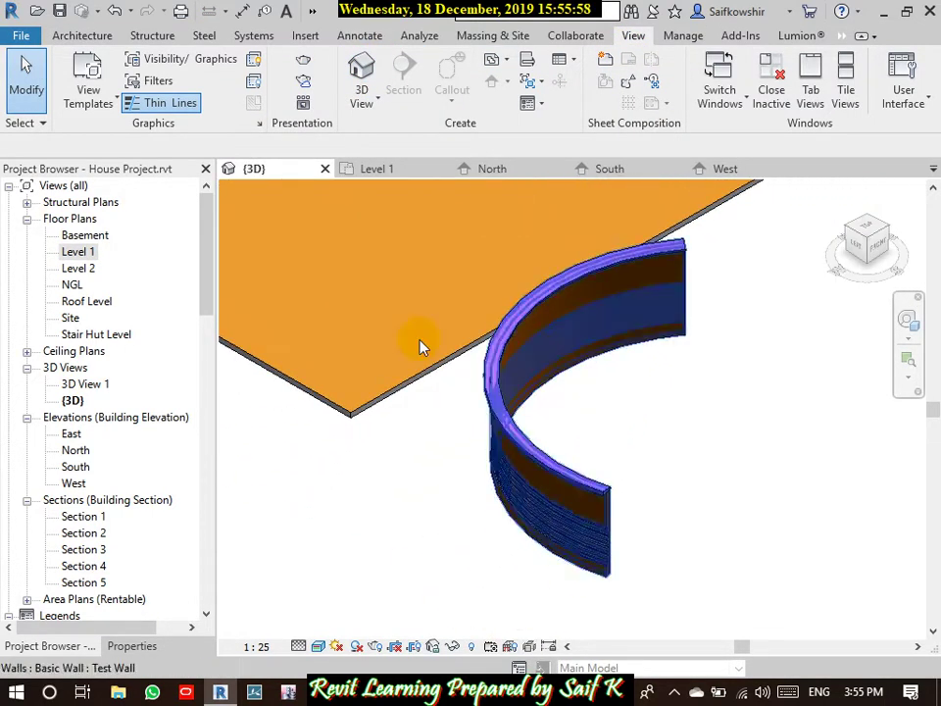
double_click(98, 252)
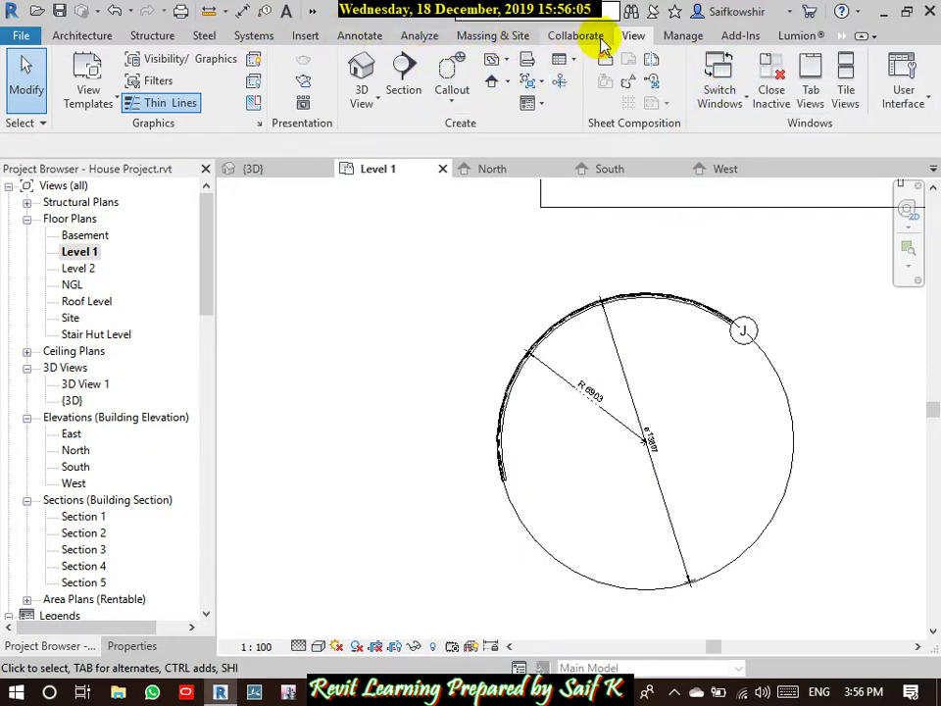
Step: Try an arc length dimension on the curved wall, cancel it, and inspect the circular wall
click(371, 36)
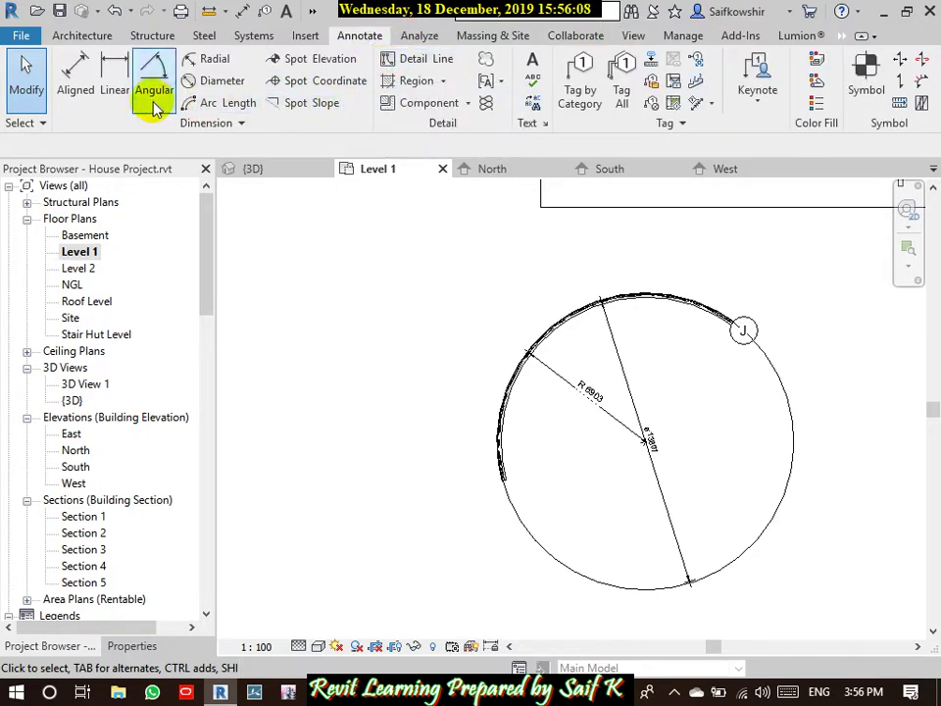
click(227, 104)
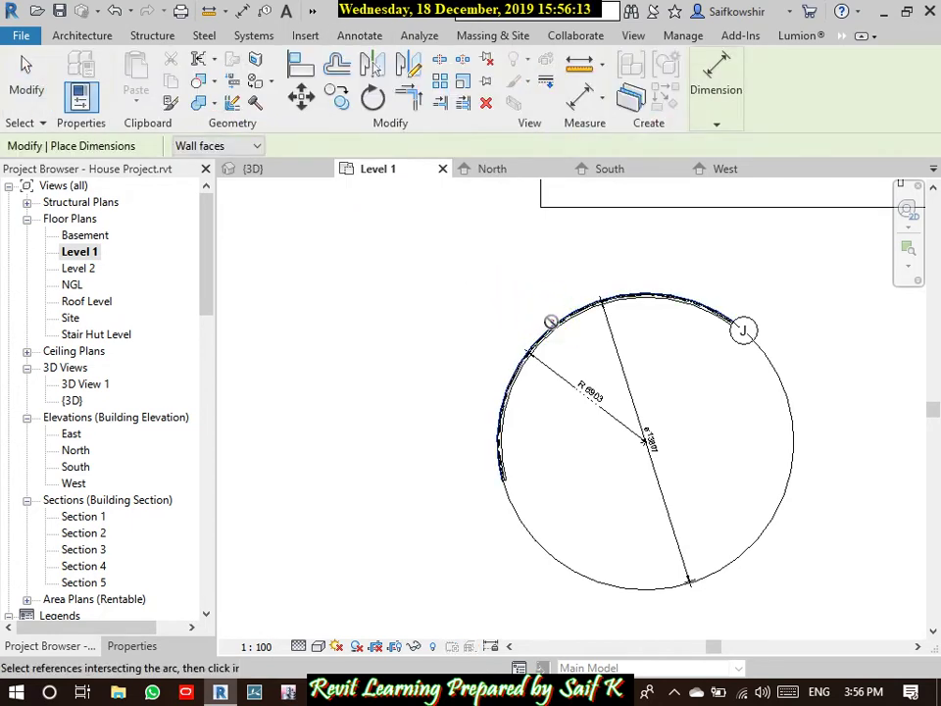
scroll(565, 341, up, 3)
scroll(563, 340, up, 2)
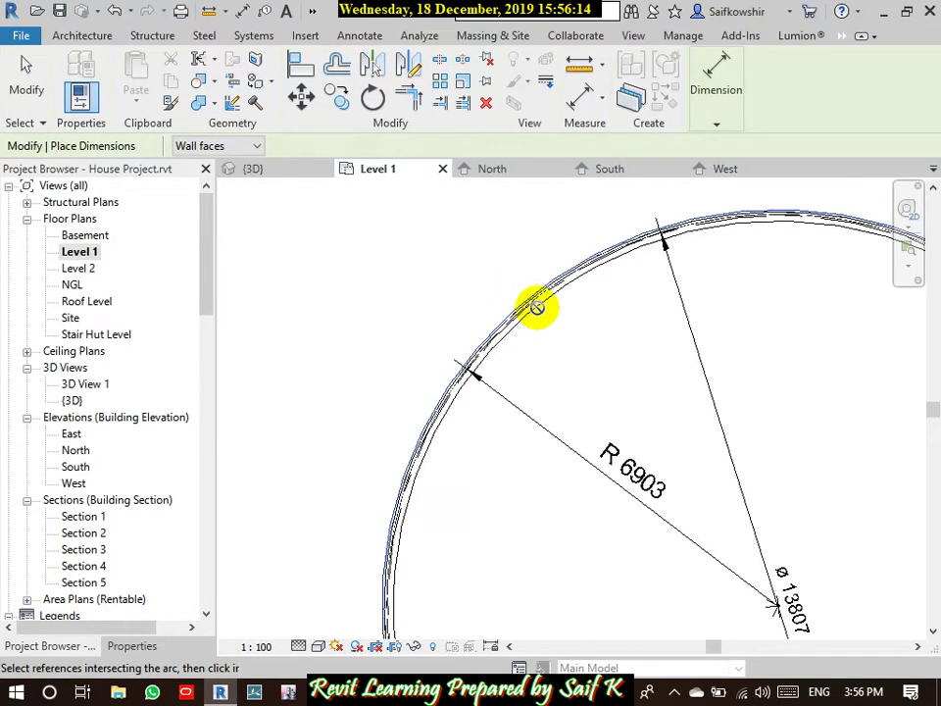
click(27, 83)
scroll(557, 361, down, 5)
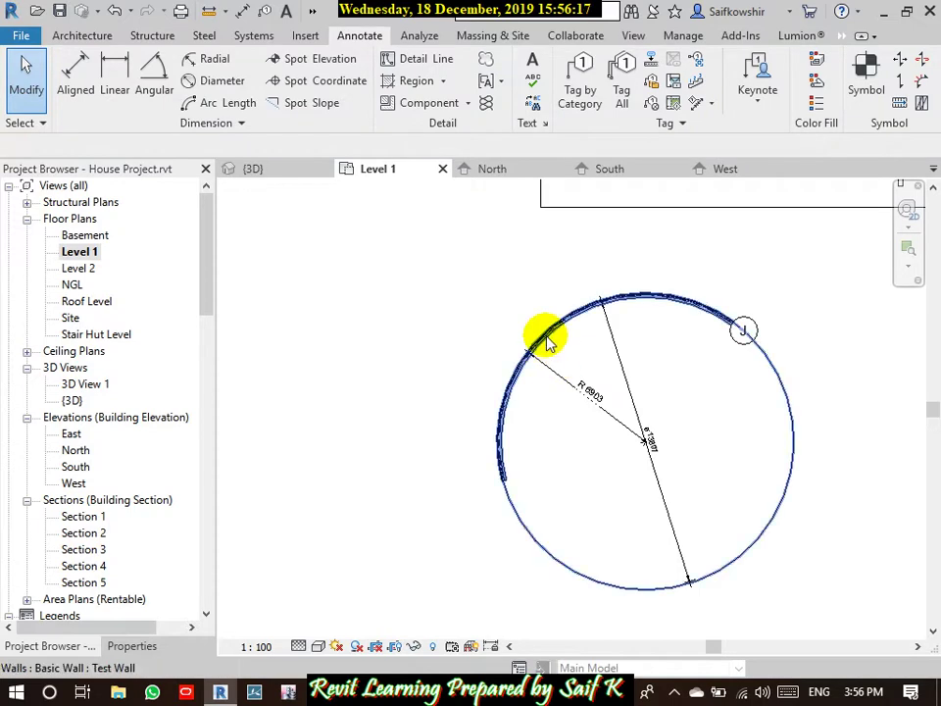
scroll(542, 332, up, 3)
scroll(544, 339, down, 2)
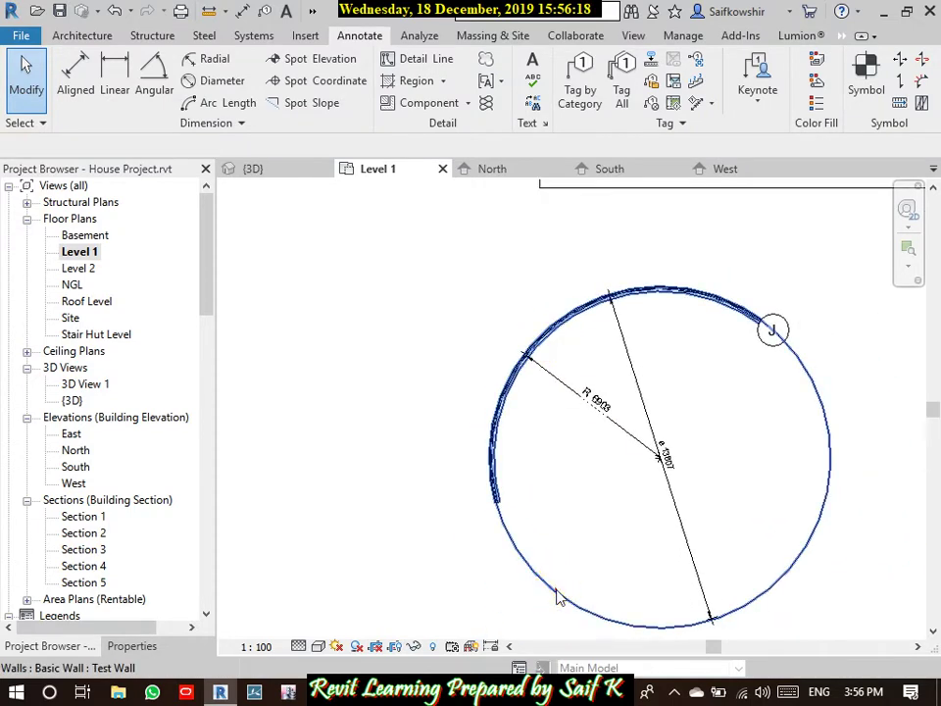
click(557, 592)
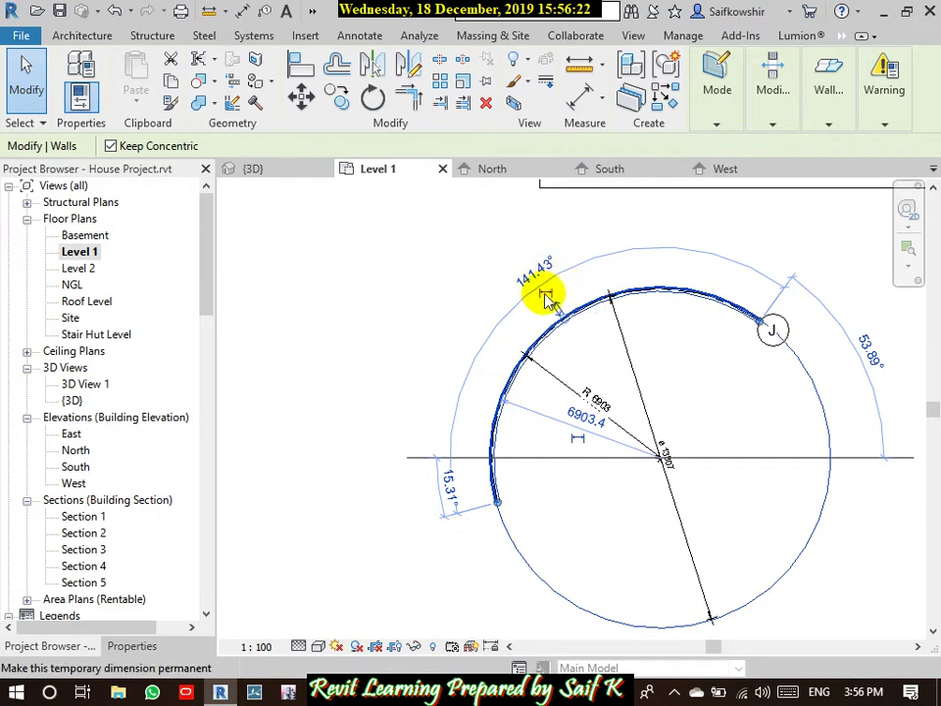
scroll(546, 299, up, 2)
scroll(547, 290, up, 2)
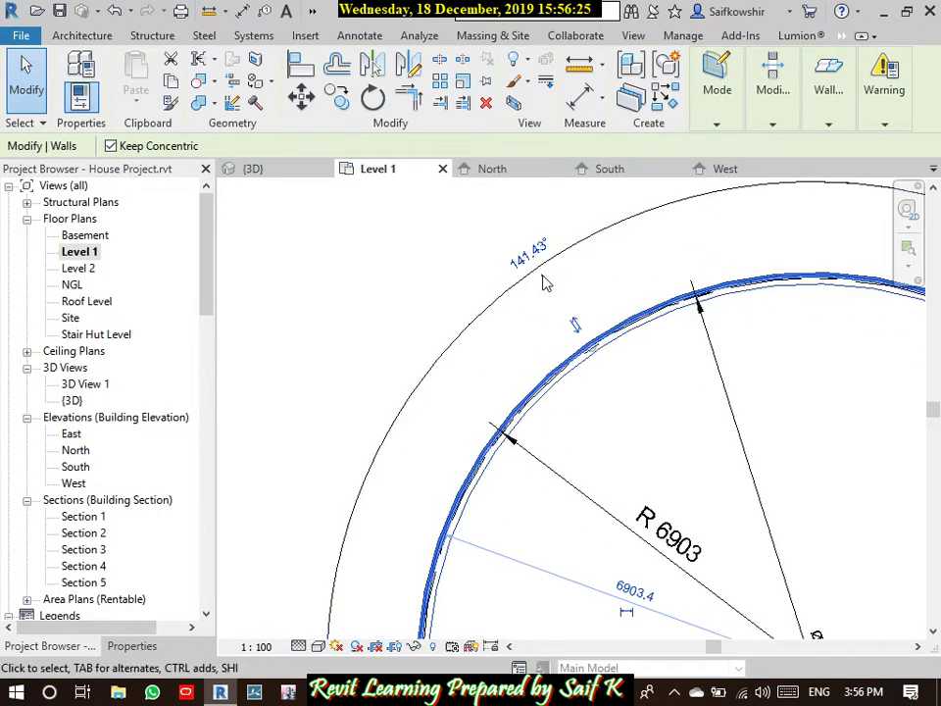
scroll(545, 279, down, 4)
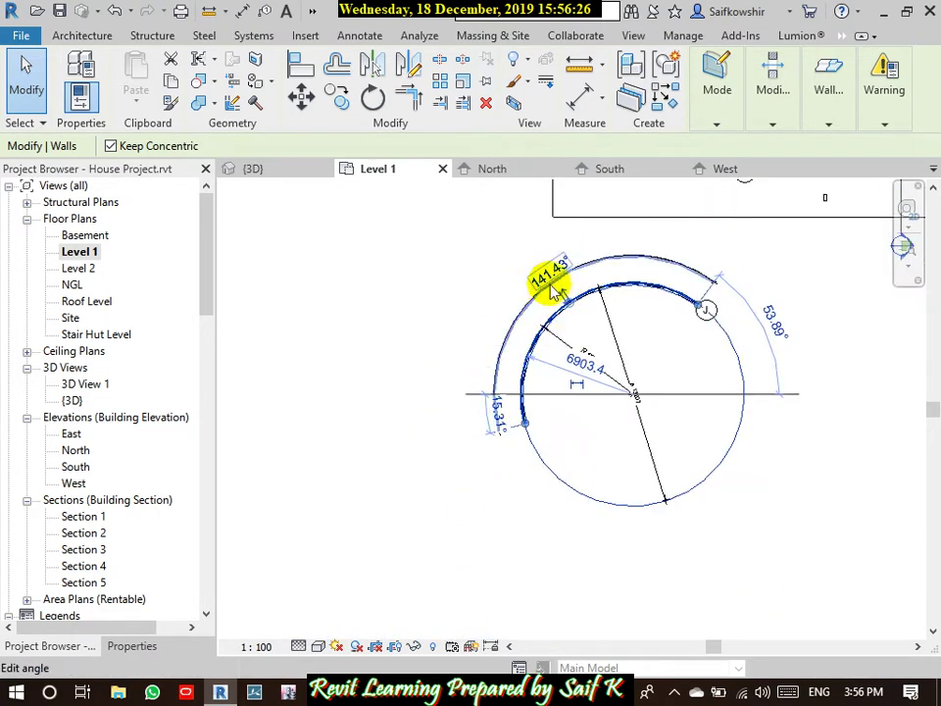
click(663, 341)
Step: Make the curved wall's R 6903 radius dimension permanent
scroll(565, 276, up, 3)
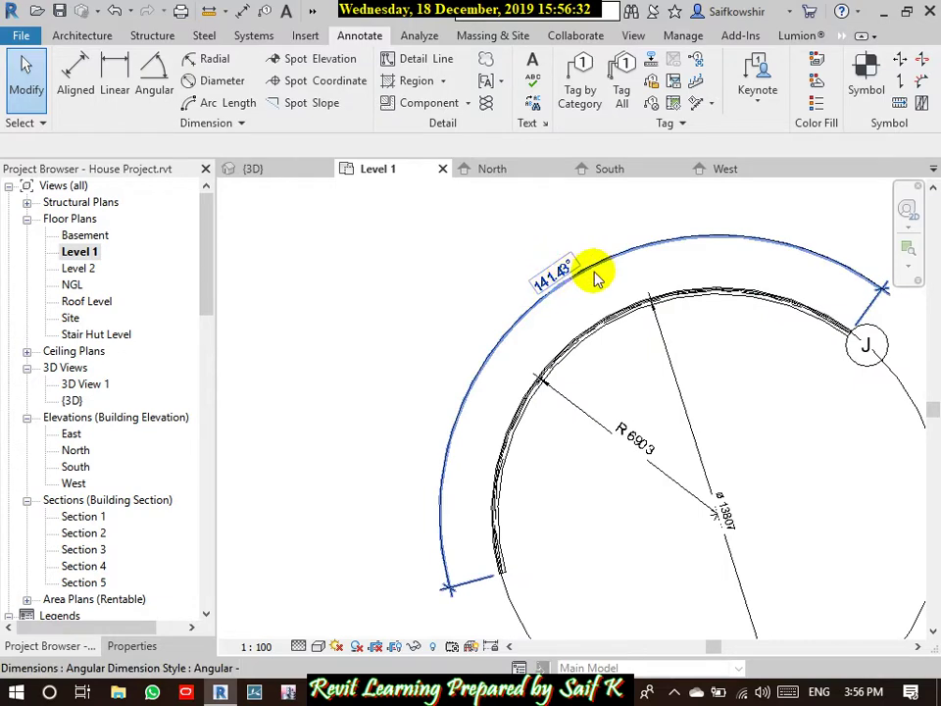
click(606, 322)
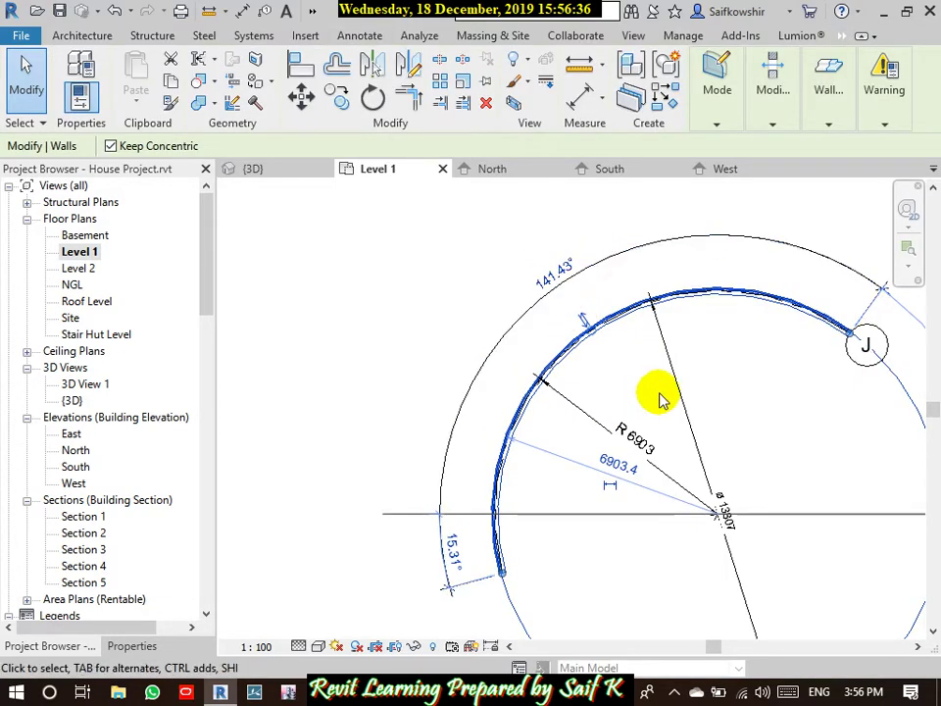
scroll(659, 399, down, 1)
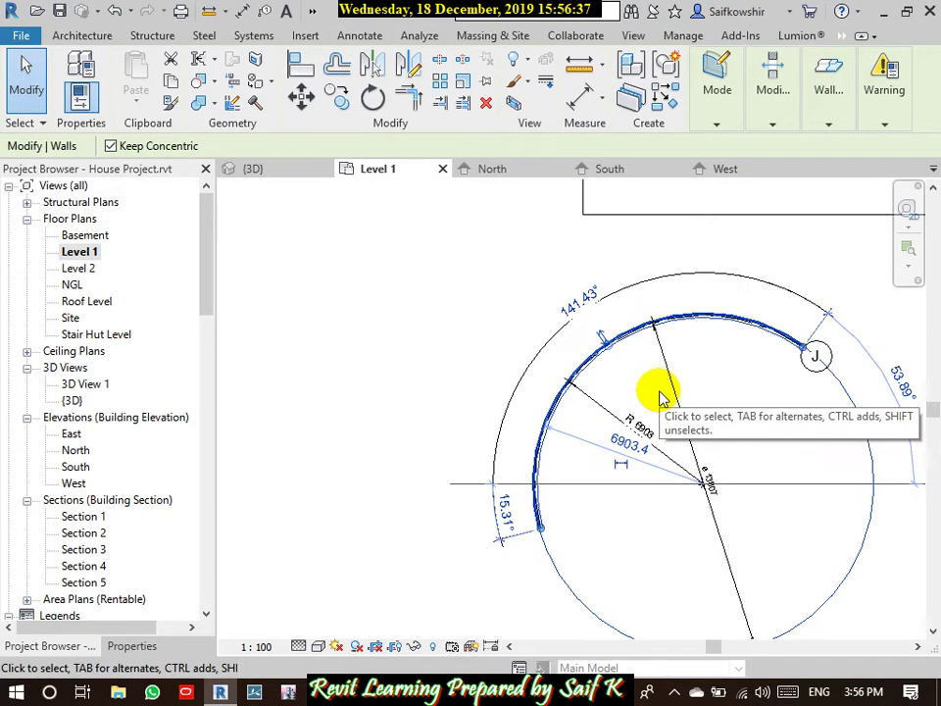
click(622, 466)
click(643, 512)
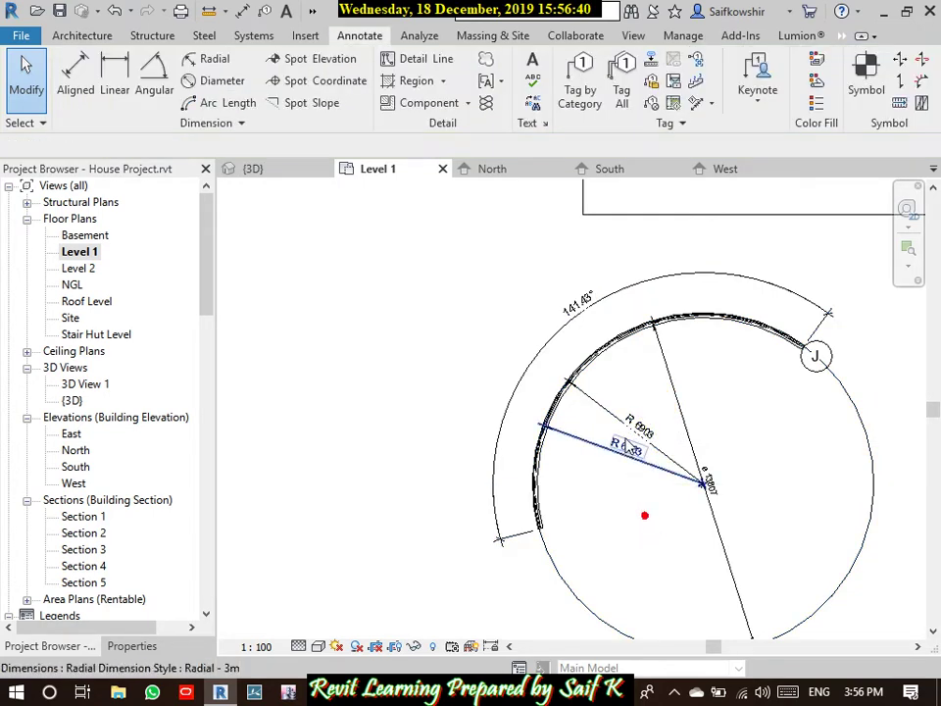
scroll(634, 510, down, 1)
click(809, 534)
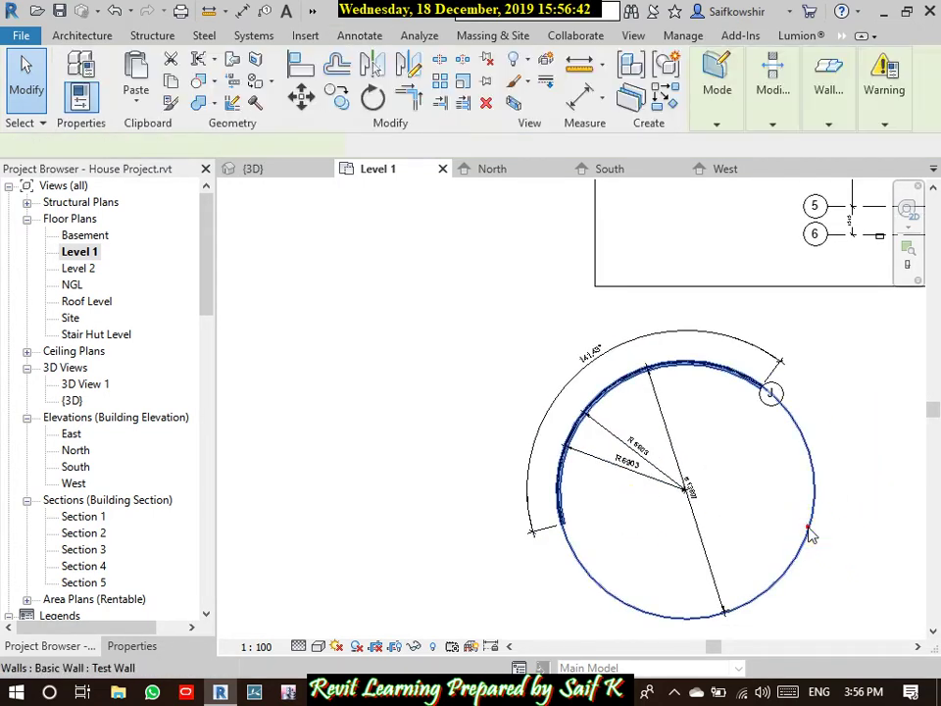
scroll(747, 451, down, 1)
middle_drag(747, 443, 690, 410)
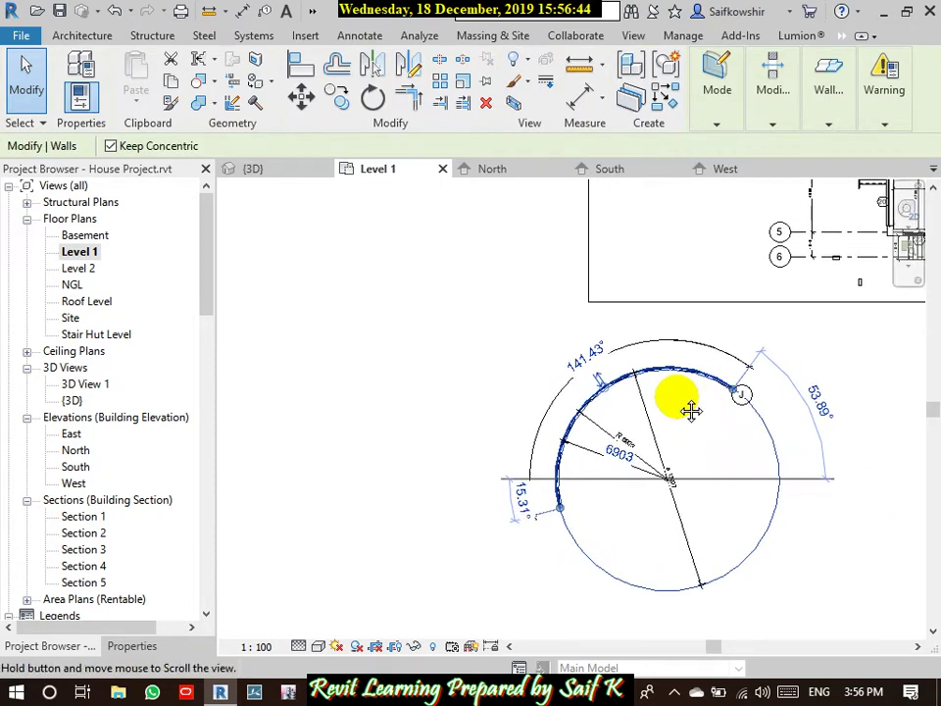
Step: Place a 141.43° angular dimension across the curved wall using the AN shortcut
key(alt+n)
key(a)
key(n)
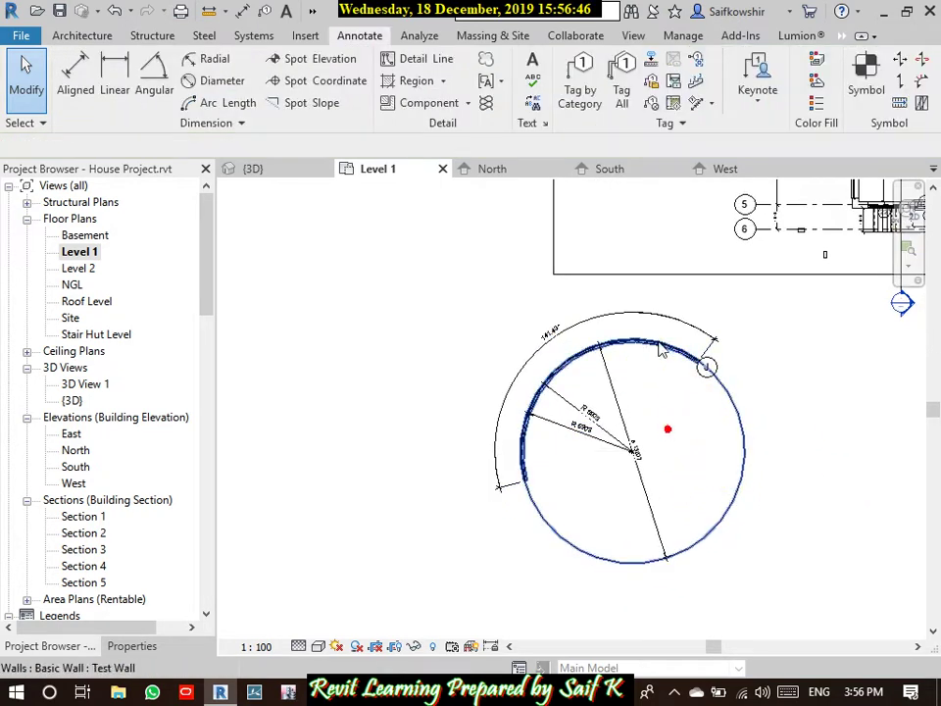
click(687, 353)
click(498, 489)
click(528, 345)
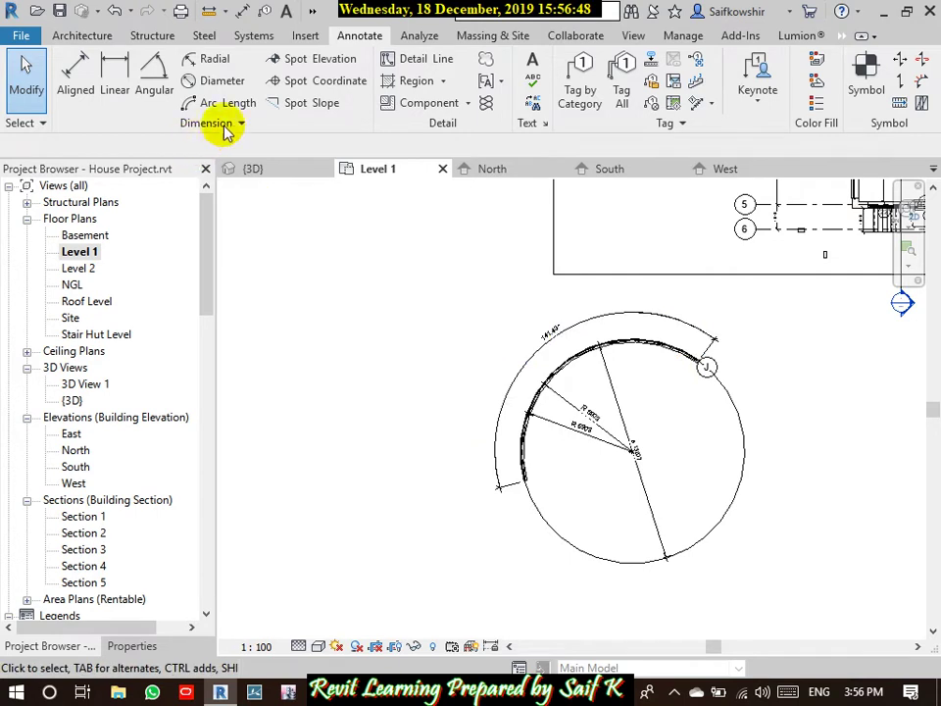
Step: Attempt an Arc Length dimension on the curved wall, then end dimensioning
click(242, 125)
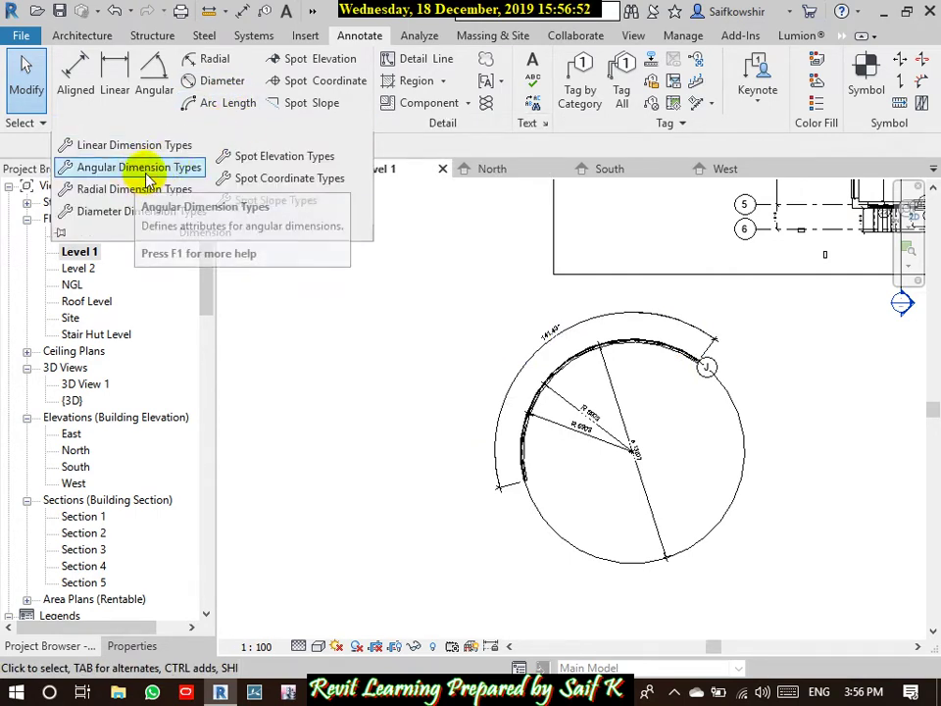
click(214, 102)
scroll(563, 348, up, 2)
scroll(573, 365, up, 1)
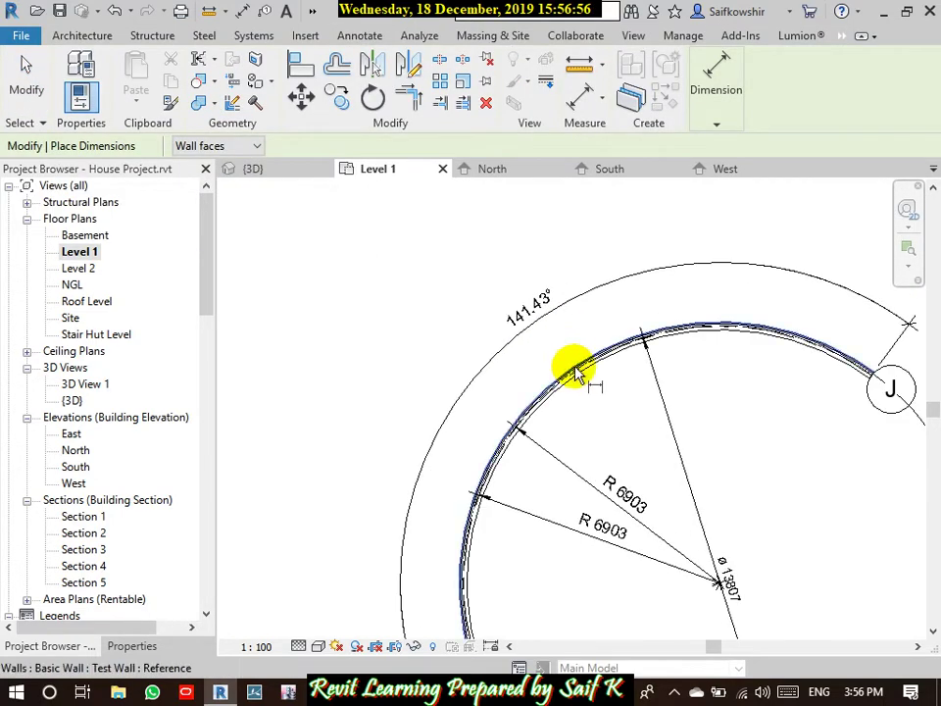
click(579, 374)
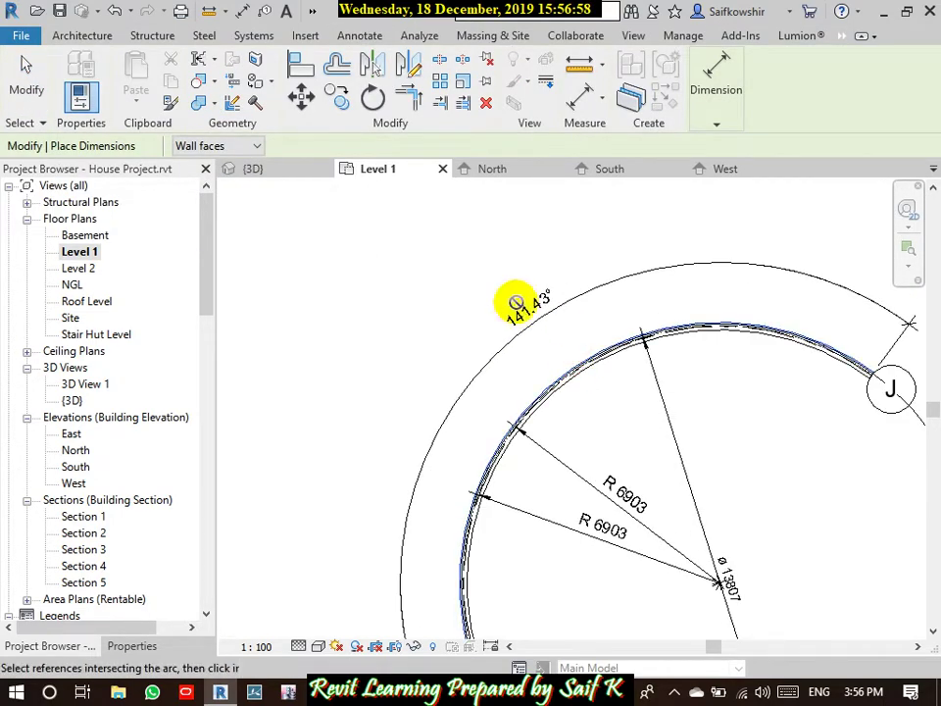
scroll(542, 315, down, 3)
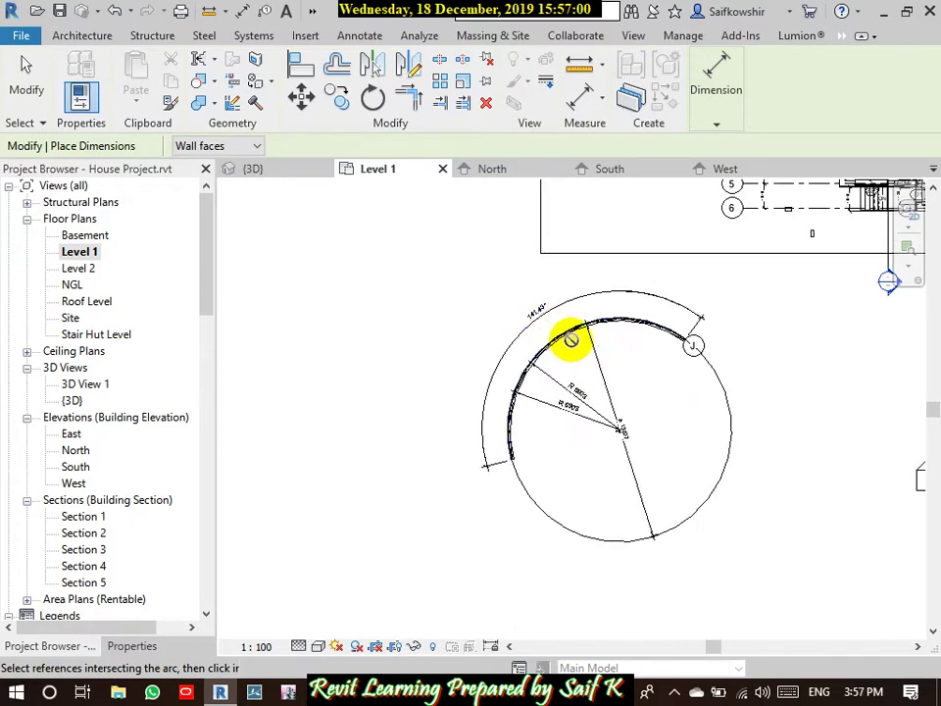
click(573, 346)
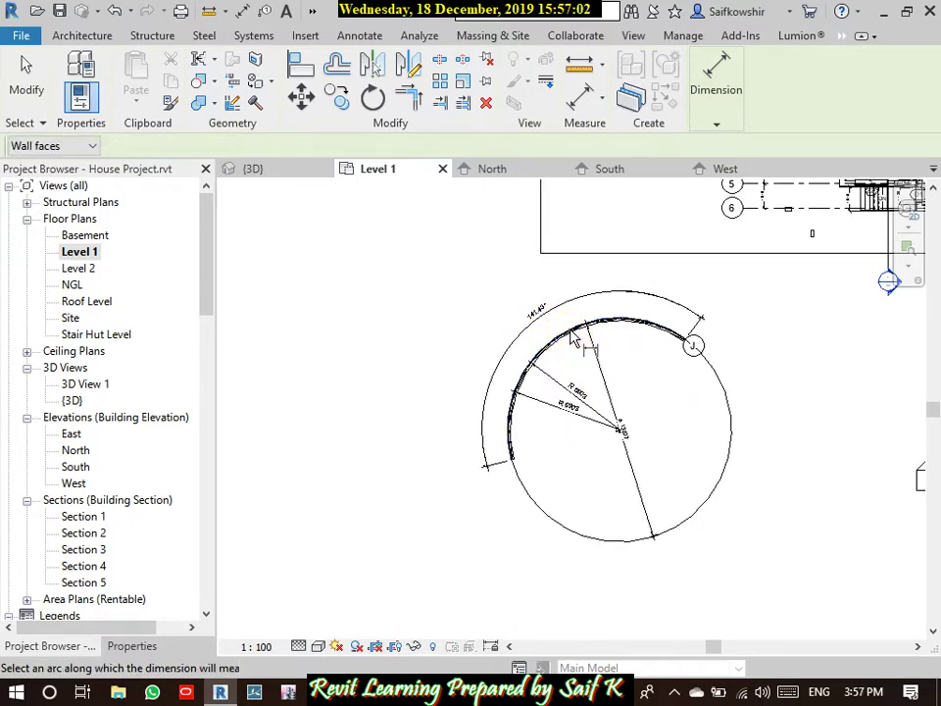
click(667, 399)
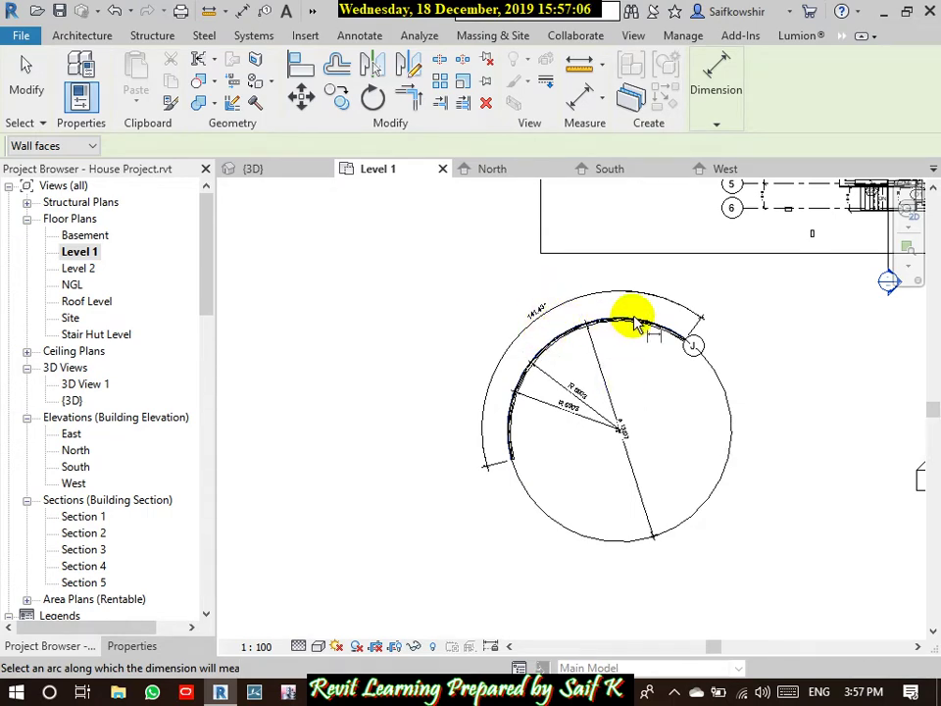
click(25, 85)
scroll(467, 373, up, 2)
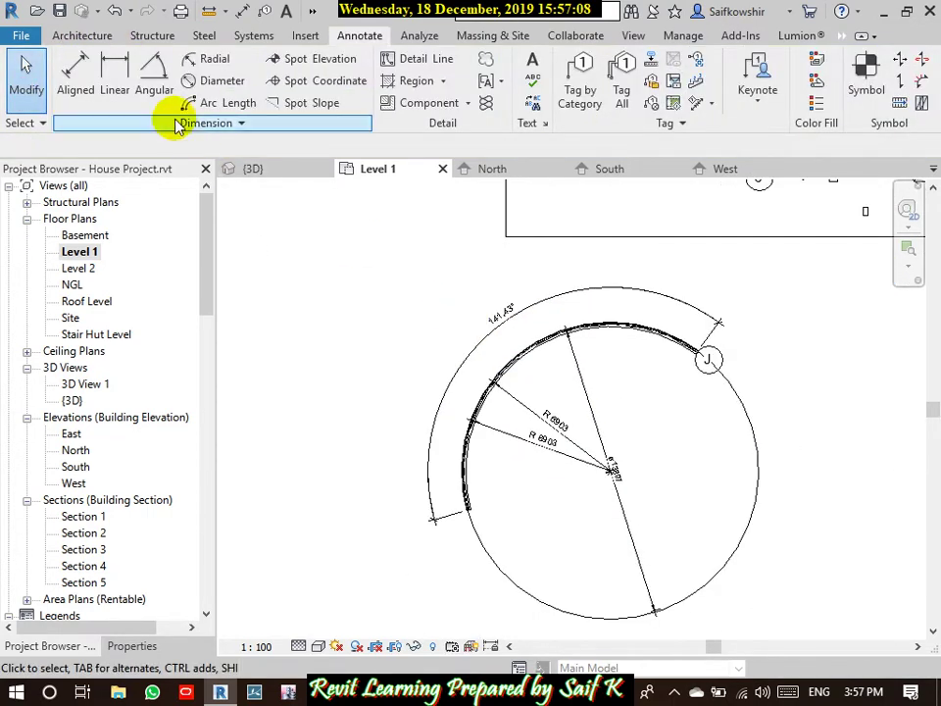
Step: Draw a full-circle Architectural wall below the dimensioned wall using Start-End-Radius Arc
click(95, 37)
click(78, 109)
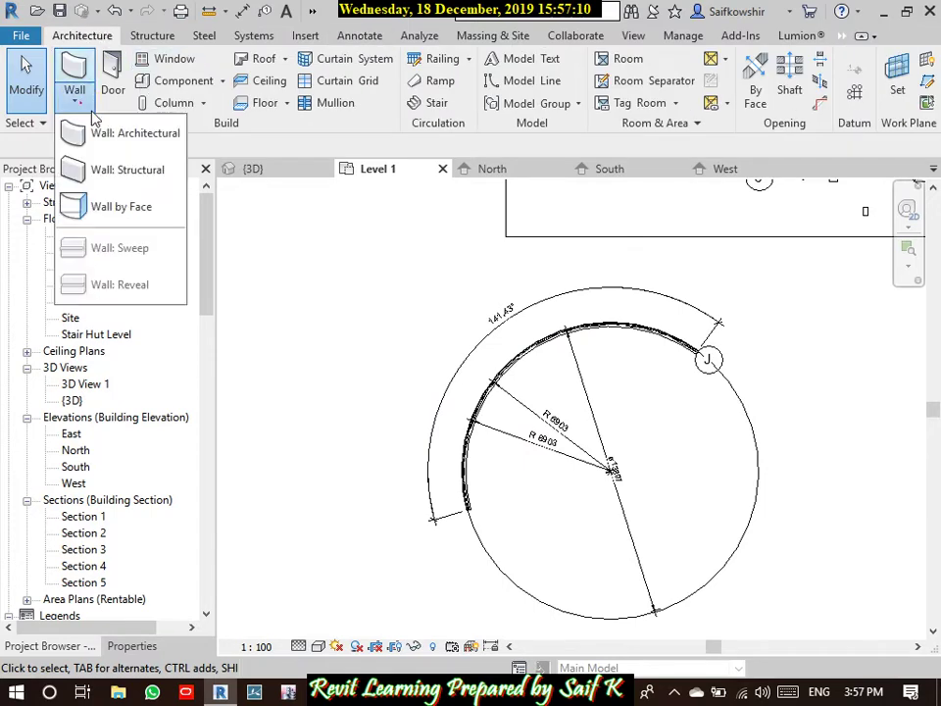
click(84, 133)
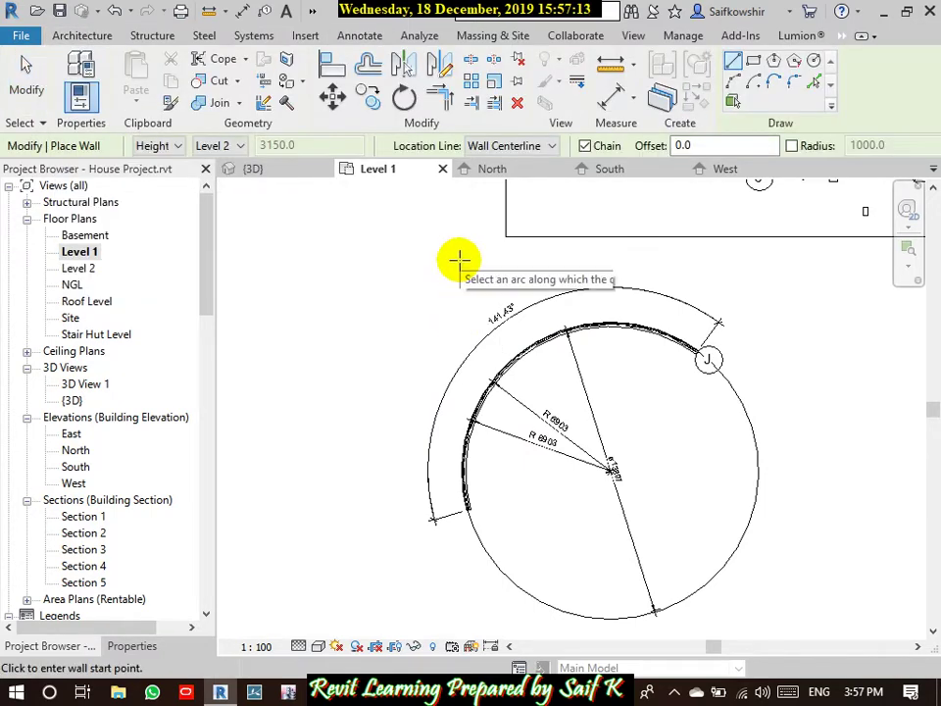
scroll(458, 258, down, 2)
click(733, 82)
scroll(359, 343, down, 2)
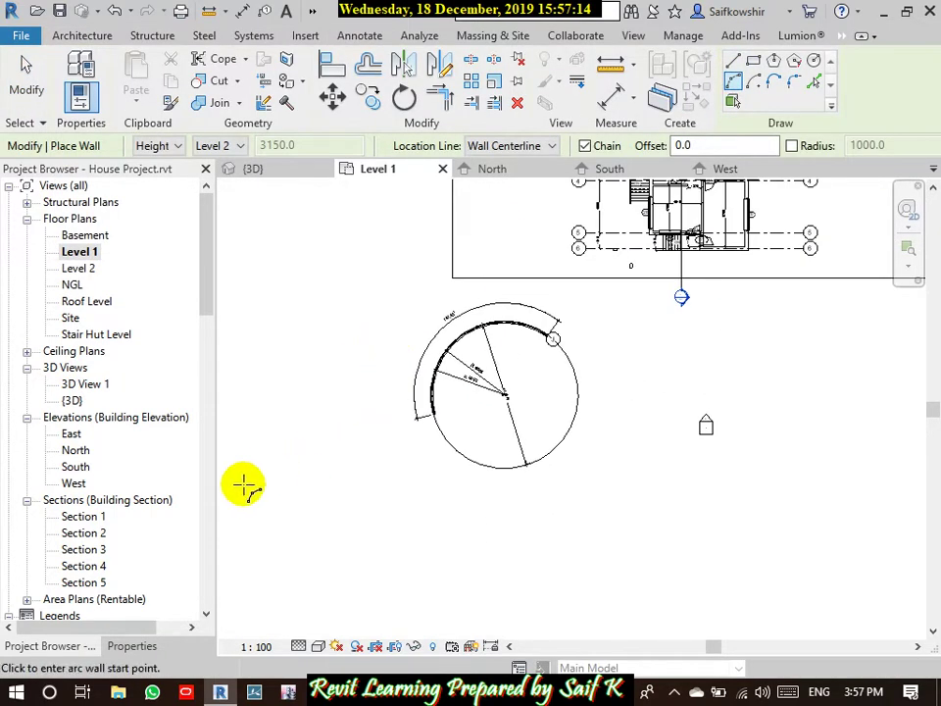
click(339, 549)
click(329, 563)
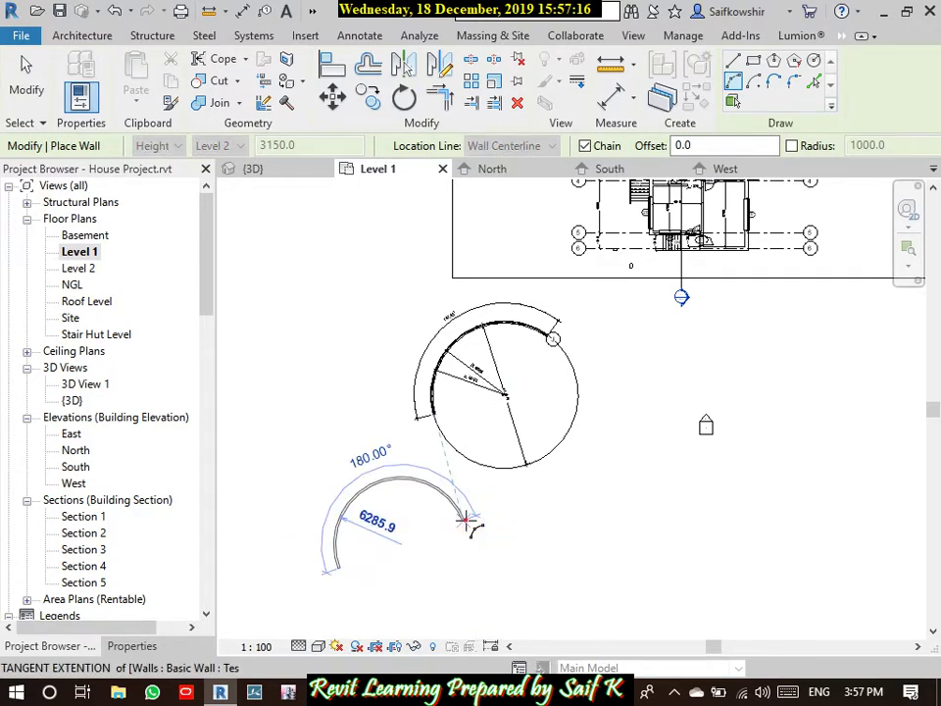
click(390, 495)
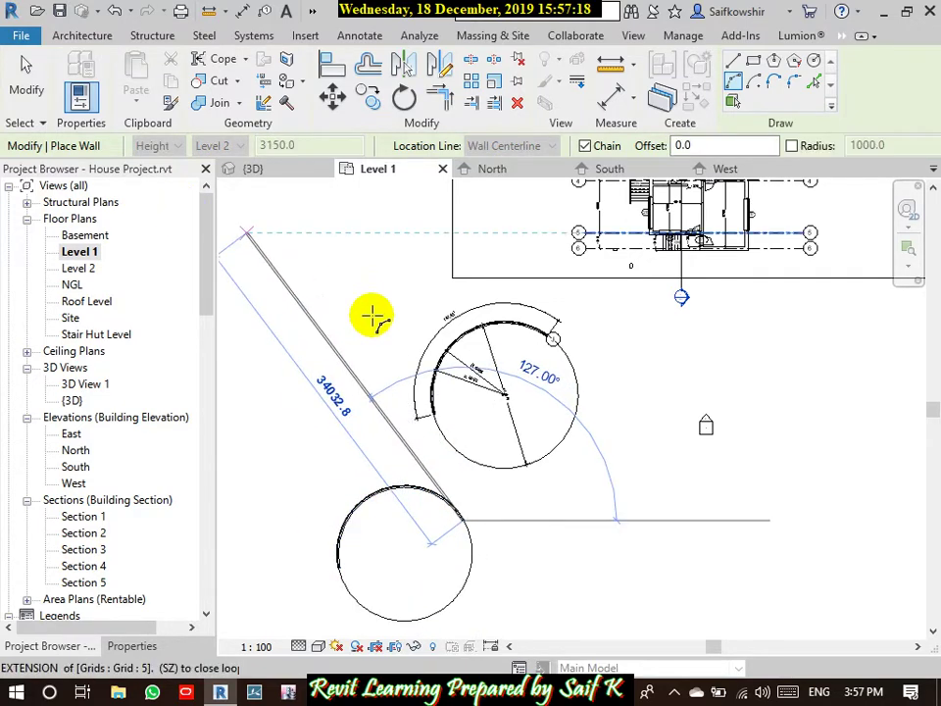
right_click(384, 452)
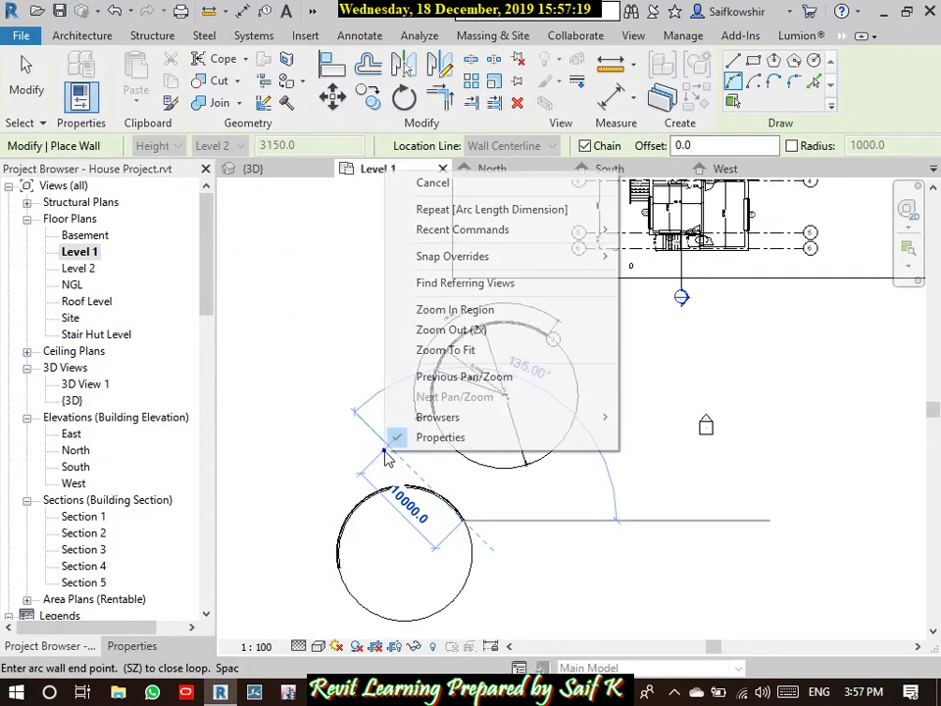
click(431, 184)
click(23, 67)
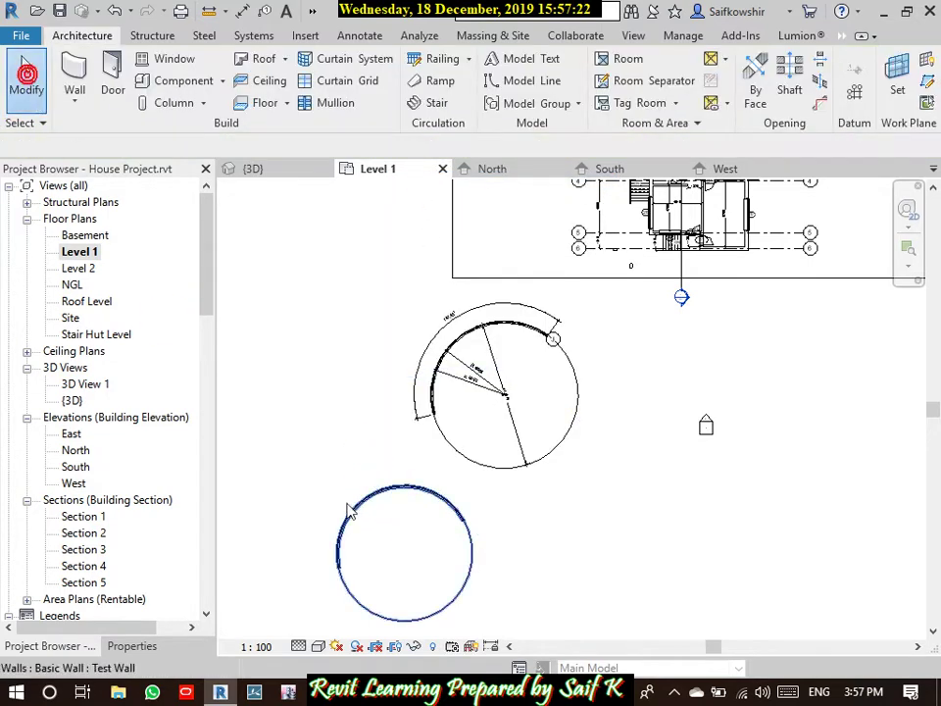
Step: Set the Level 1 plan's detail level to Fine, leaving the view scale unchanged
scroll(351, 508, up, 2)
scroll(362, 537, up, 2)
middle_drag(348, 554, 427, 498)
scroll(424, 472, down, 2)
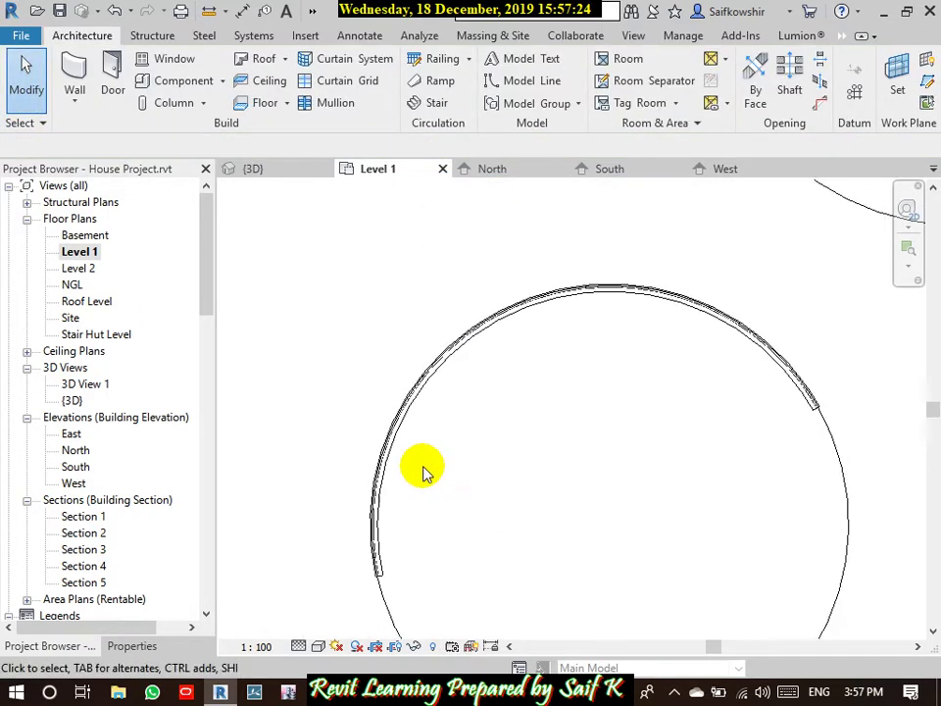
scroll(392, 534, down, 1)
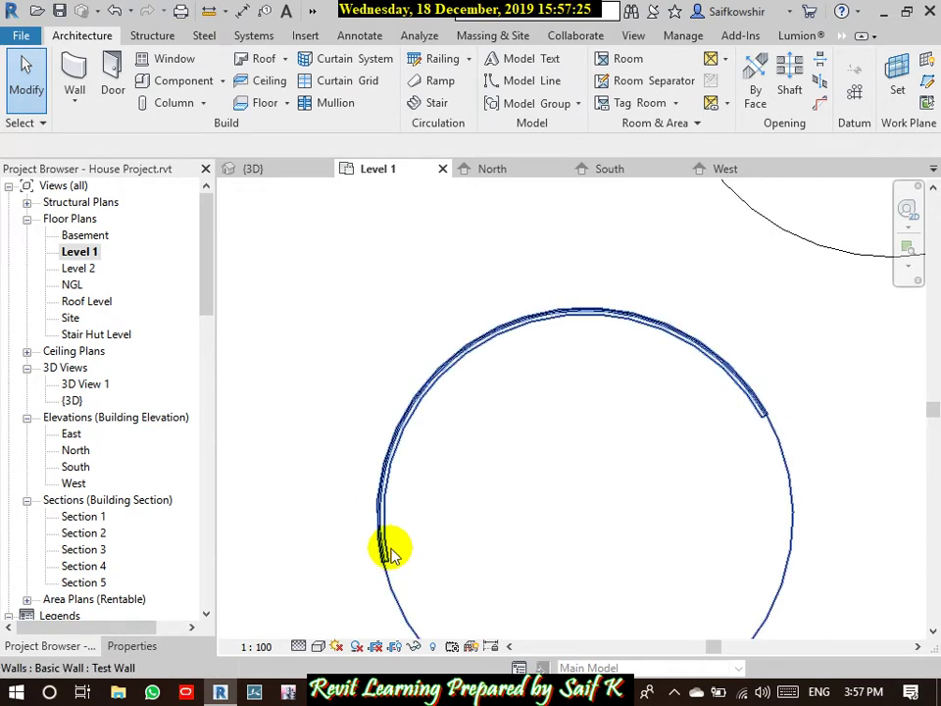
click(257, 647)
click(261, 649)
click(298, 646)
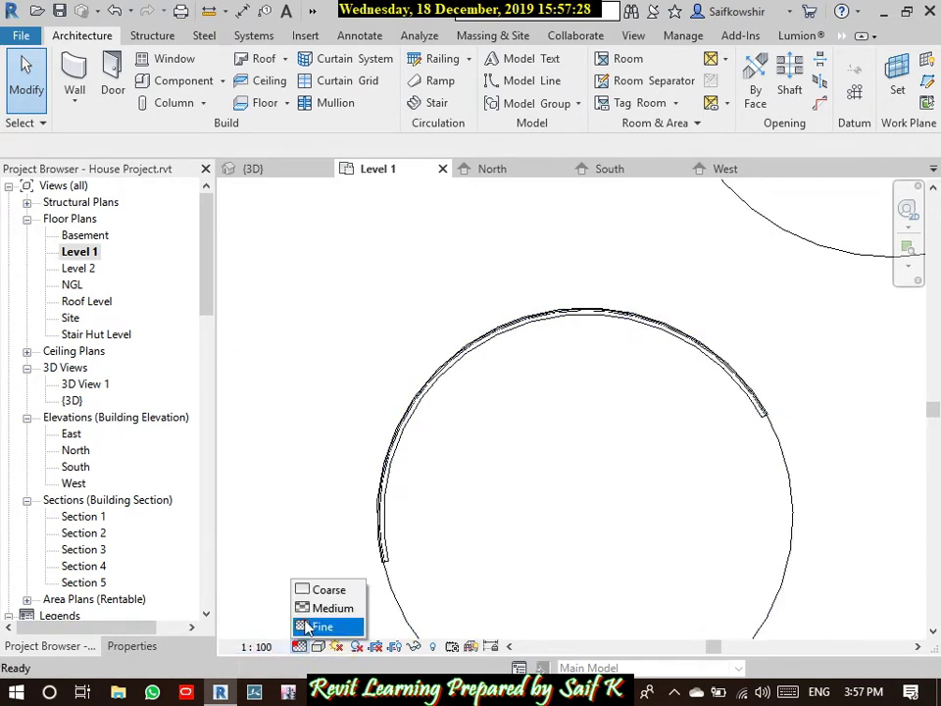
click(324, 628)
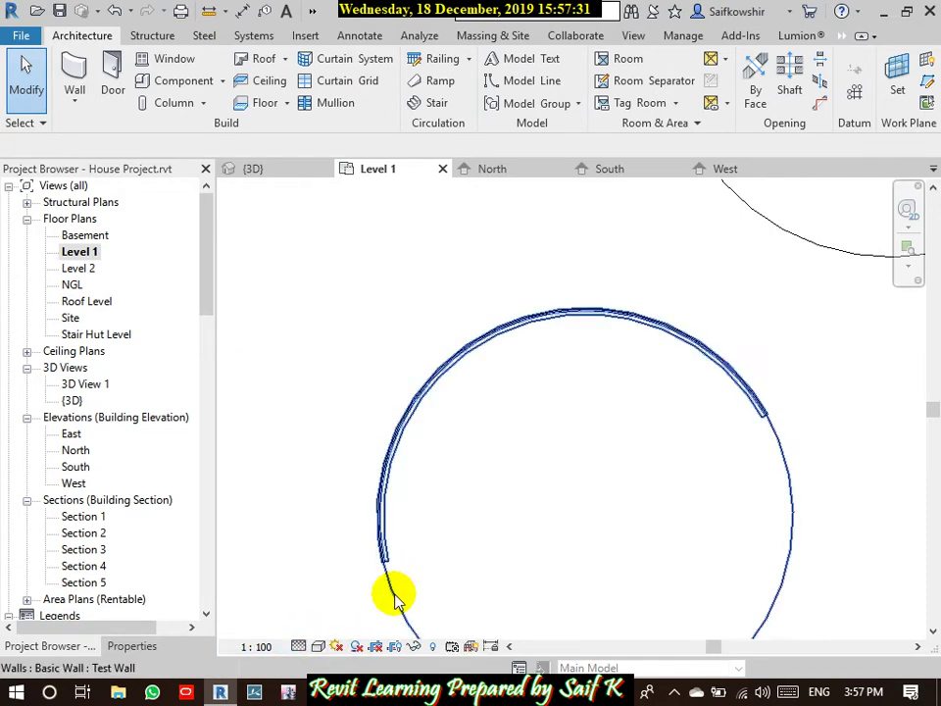
scroll(449, 502, down, 3)
middle_drag(449, 502, 425, 470)
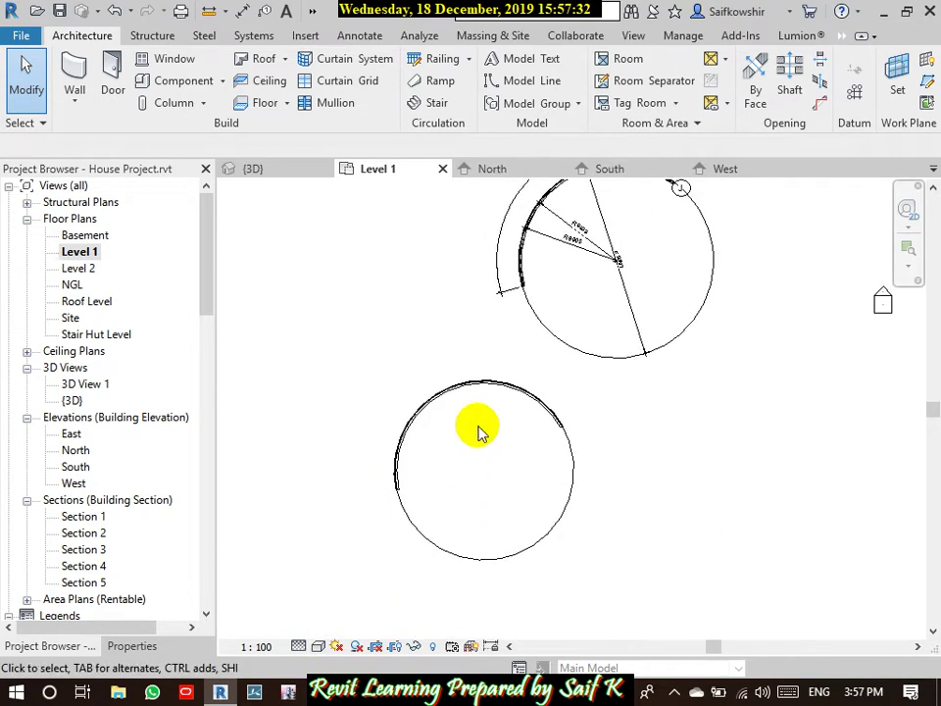
Step: Add a diameter dimension inside the lower circular wall
click(361, 36)
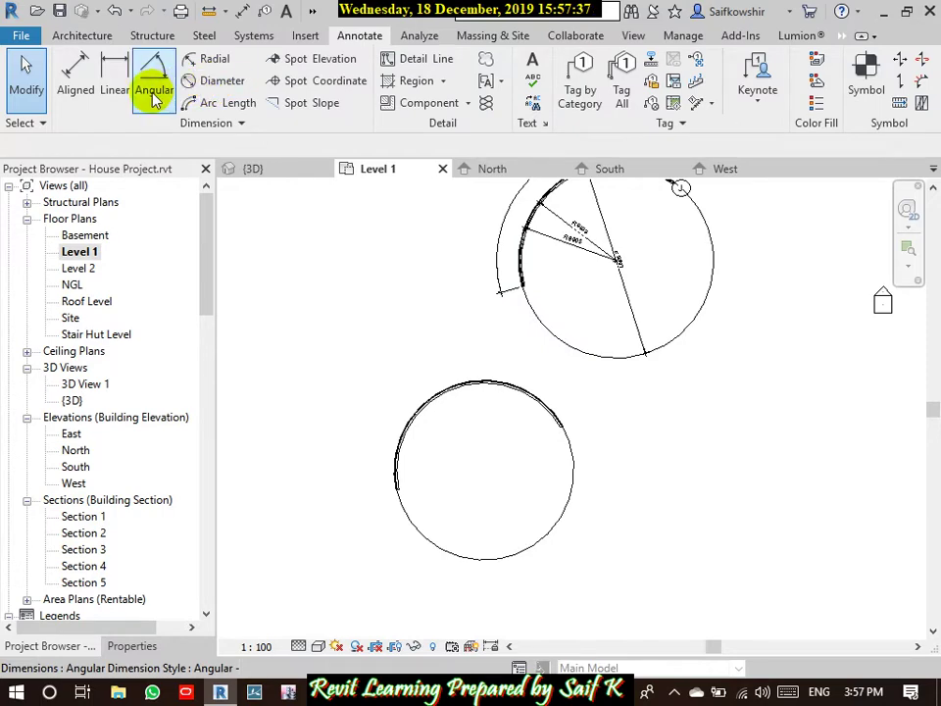
click(214, 82)
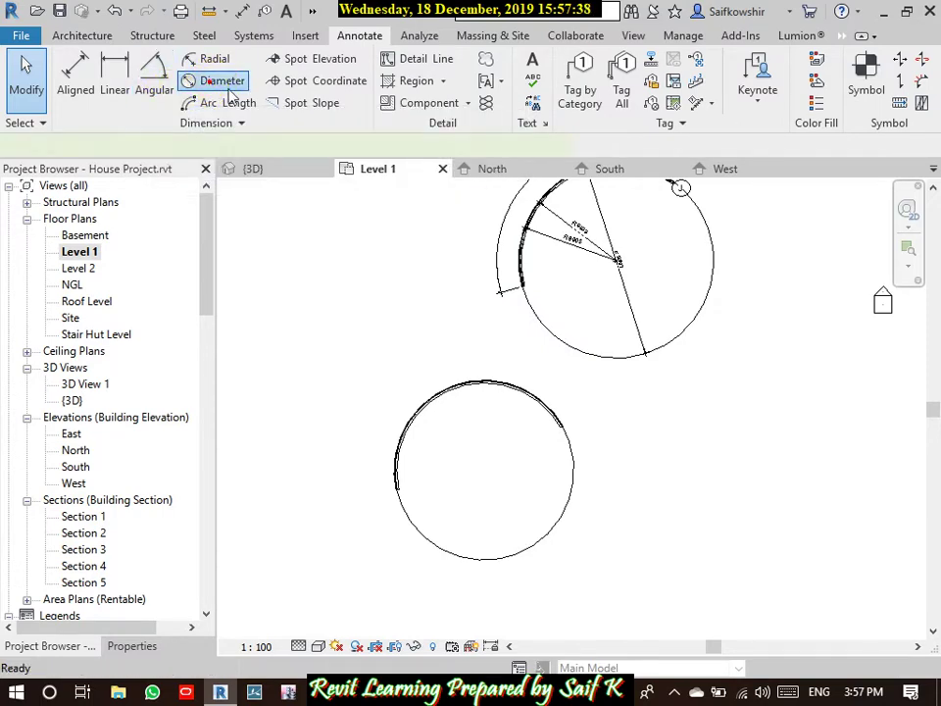
click(468, 393)
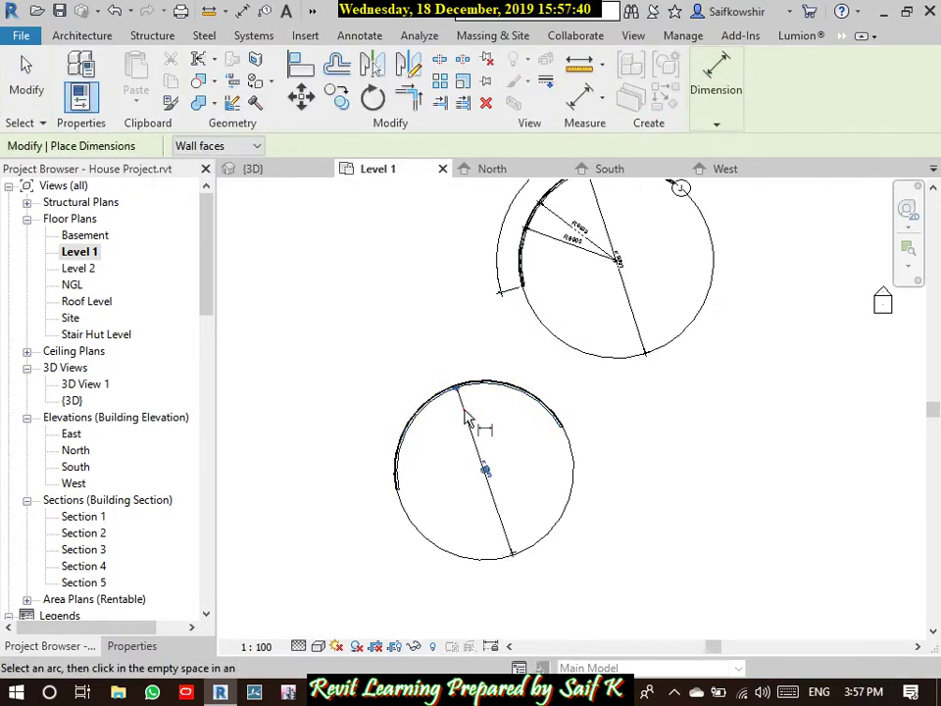
scroll(481, 481, up, 5)
scroll(497, 475, down, 3)
click(497, 475)
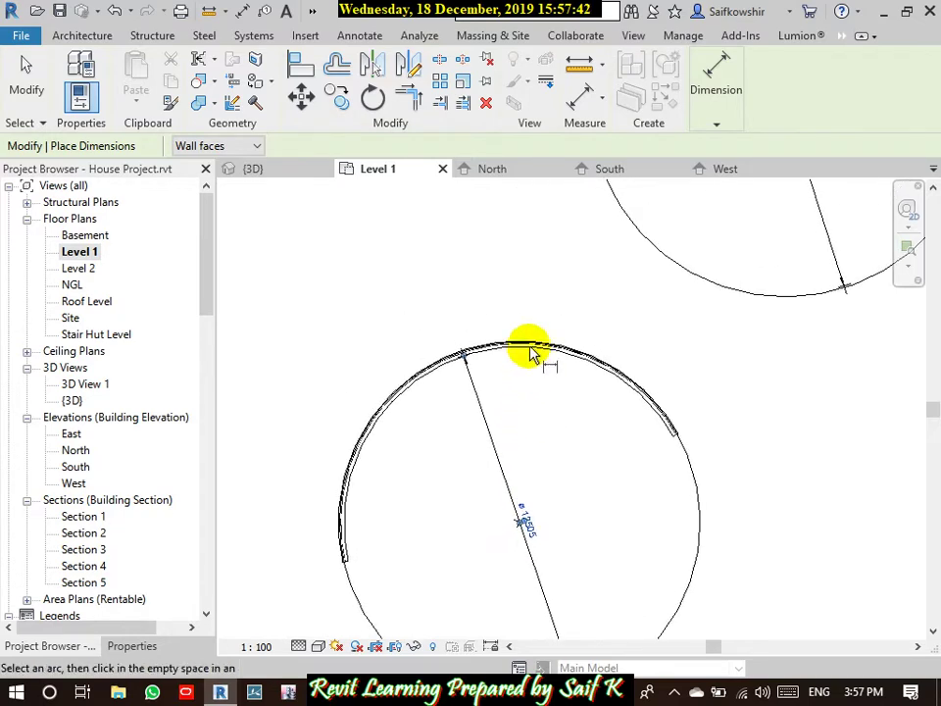
Step: Attempt an arc length dimension on the lower curved wall, then end dimensioning
click(82, 37)
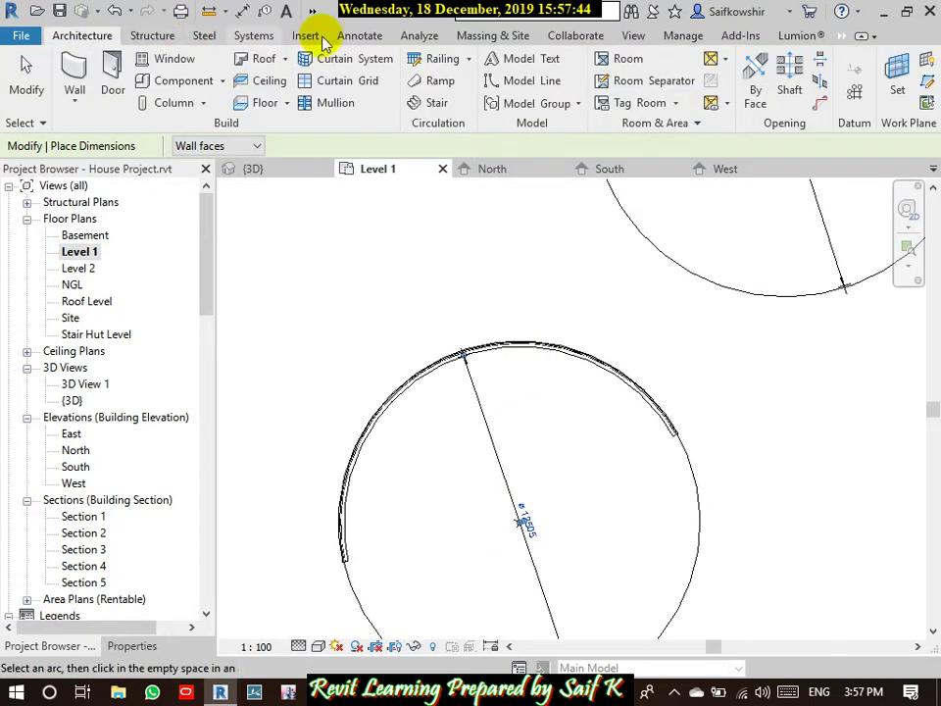
click(357, 37)
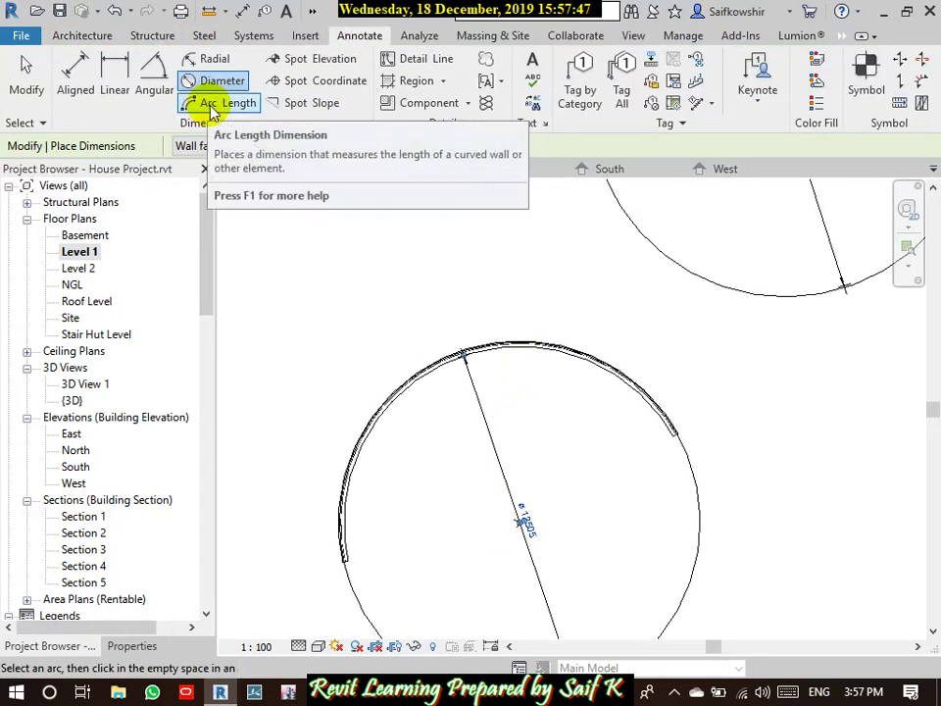
mouse_move(227, 103)
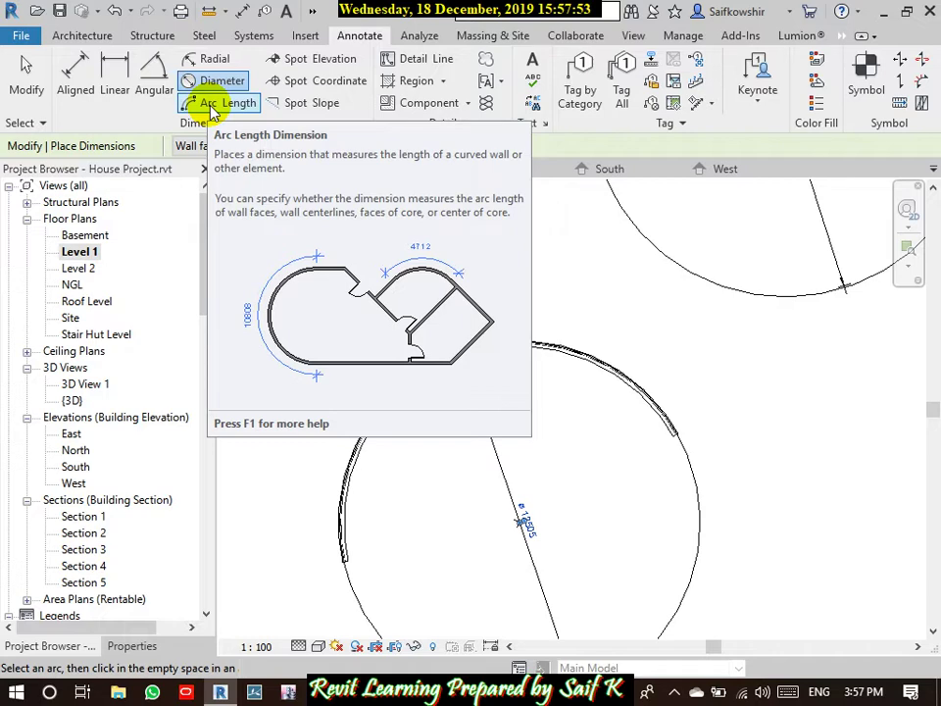
click(210, 106)
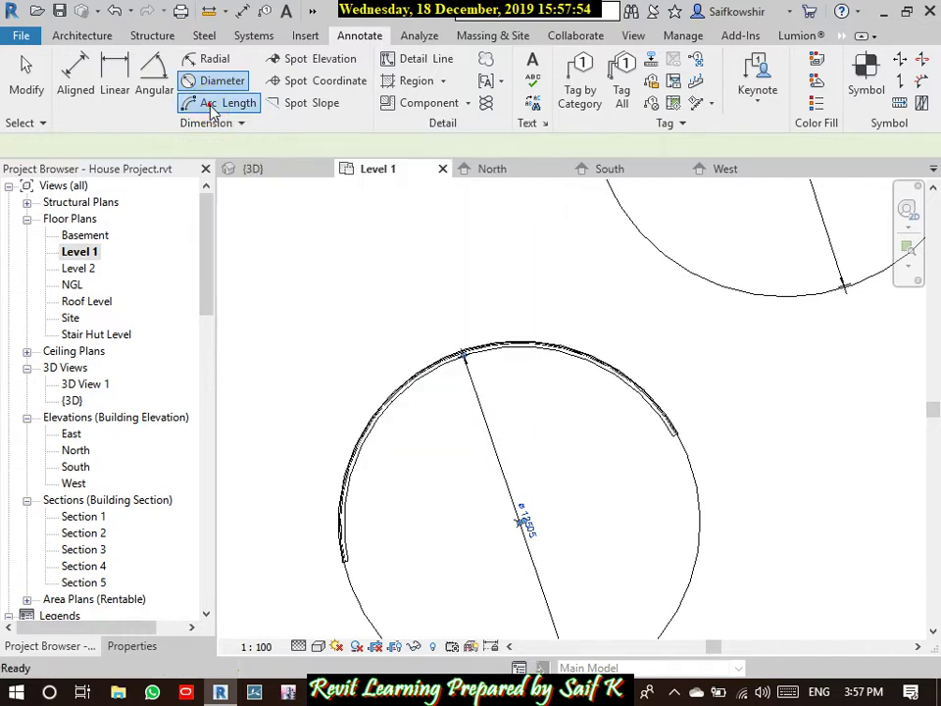
click(413, 380)
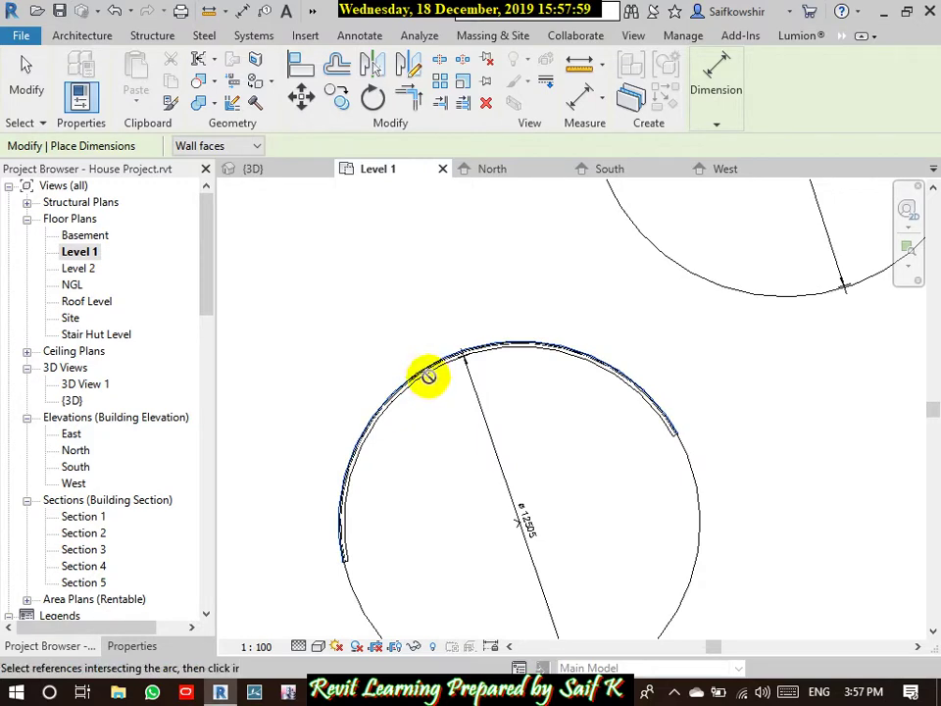
click(28, 81)
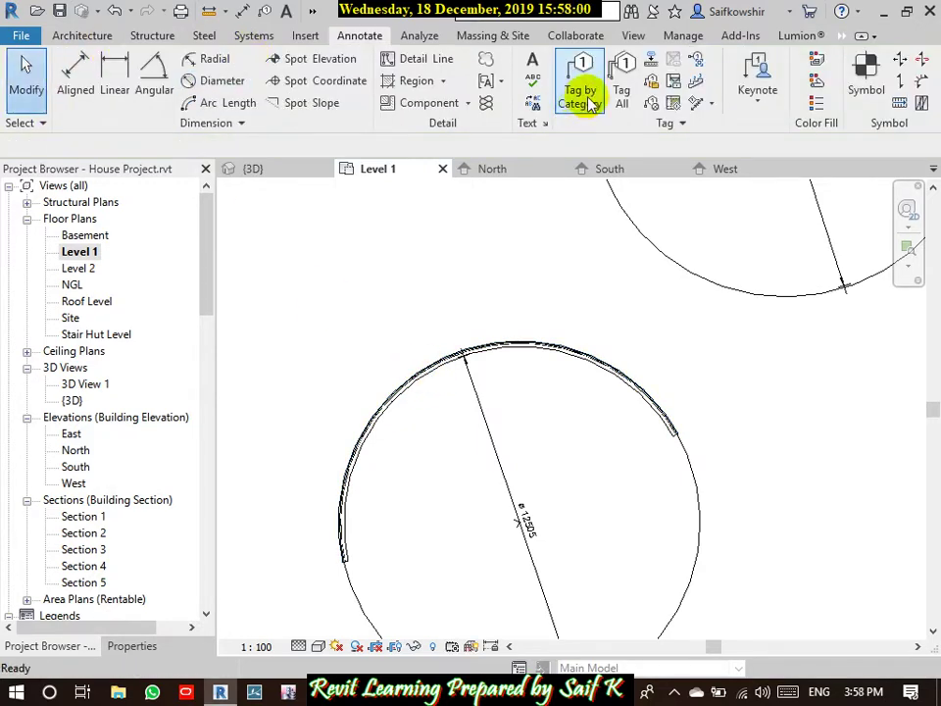
Step: Select the 163.36° angular dimension and bring up Project Units with UN
click(436, 379)
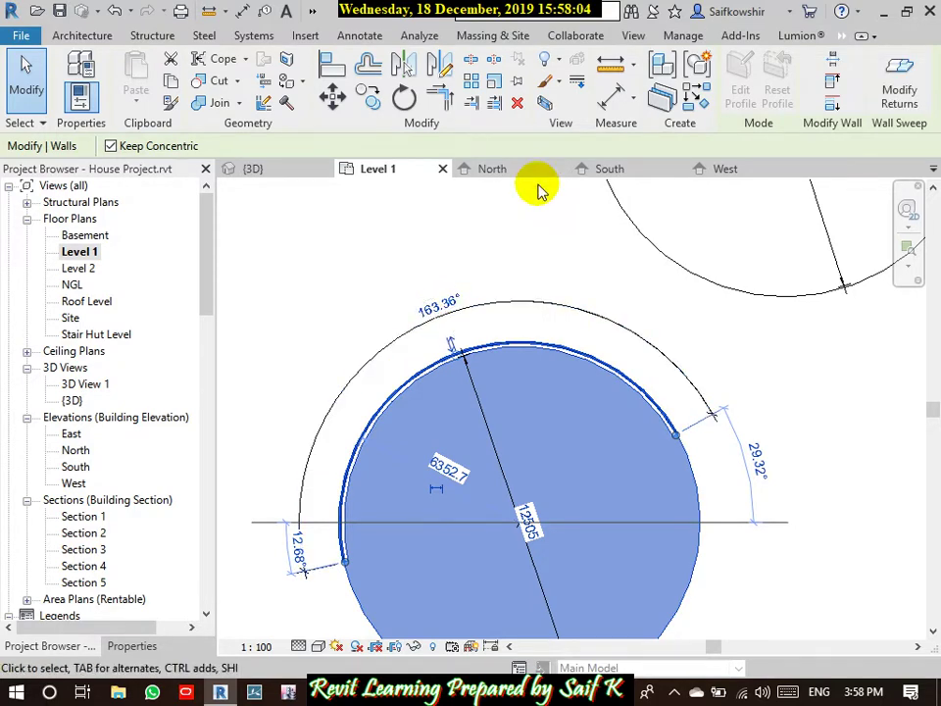
click(532, 241)
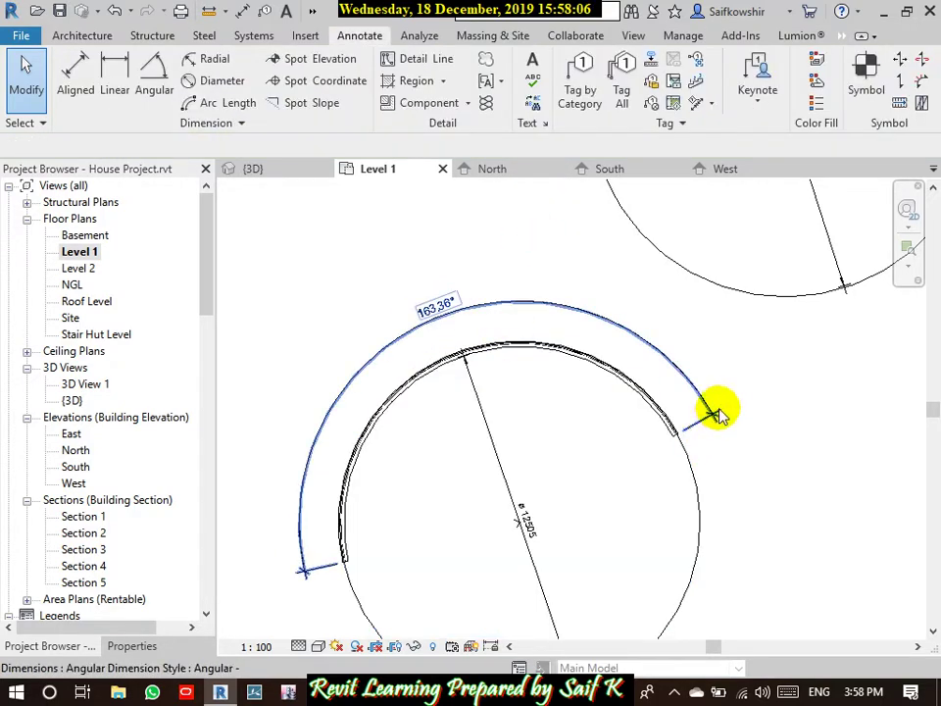
click(552, 309)
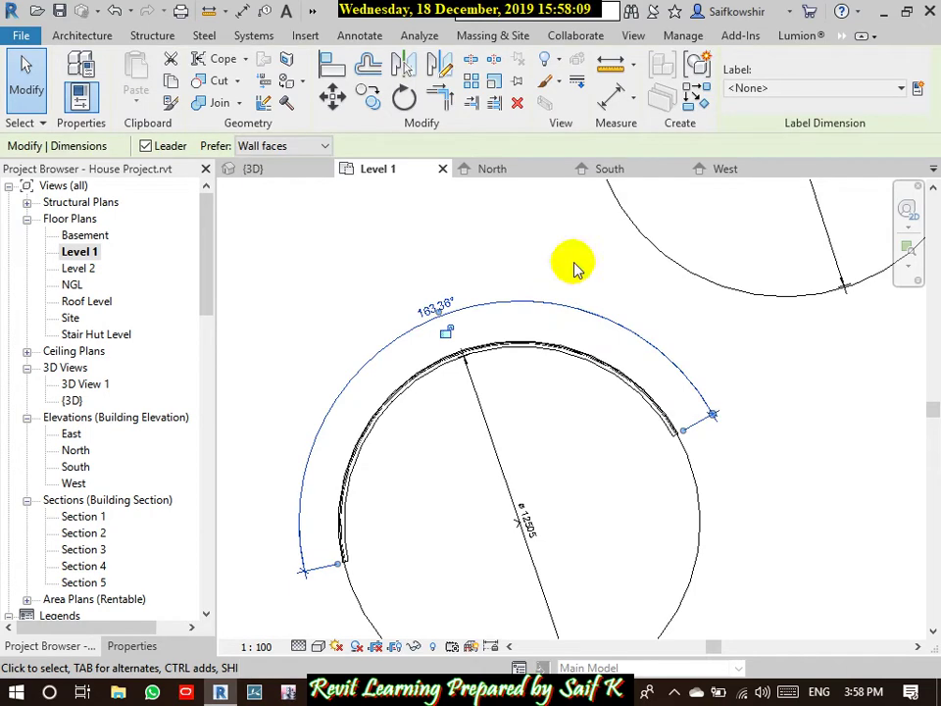
key(n)
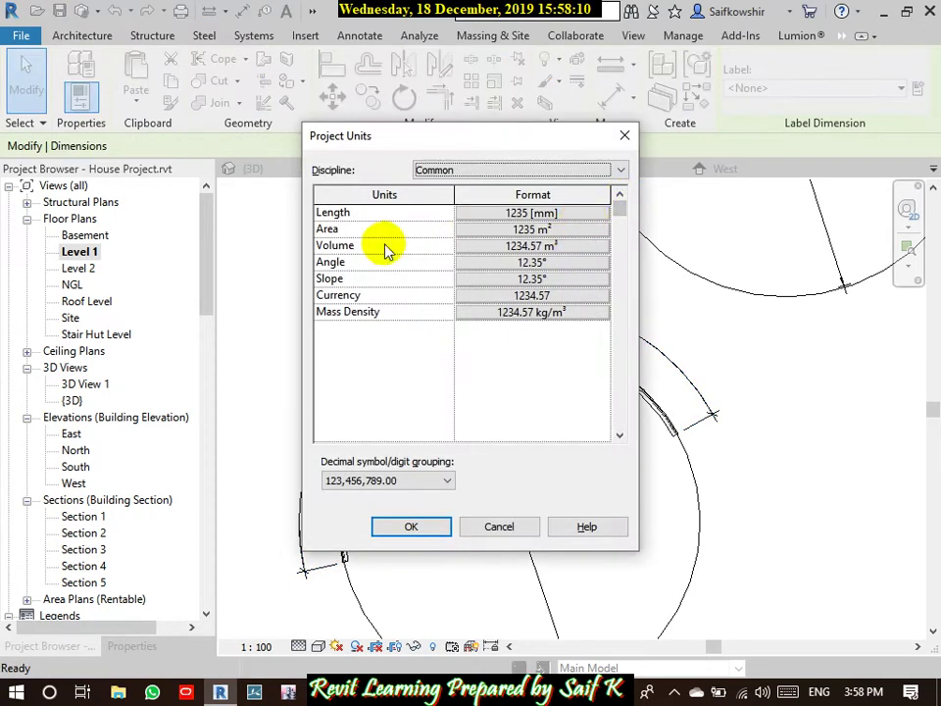
Step: Confirm the angle format stays Decimal degrees and cancel Project Units unchanged
click(527, 263)
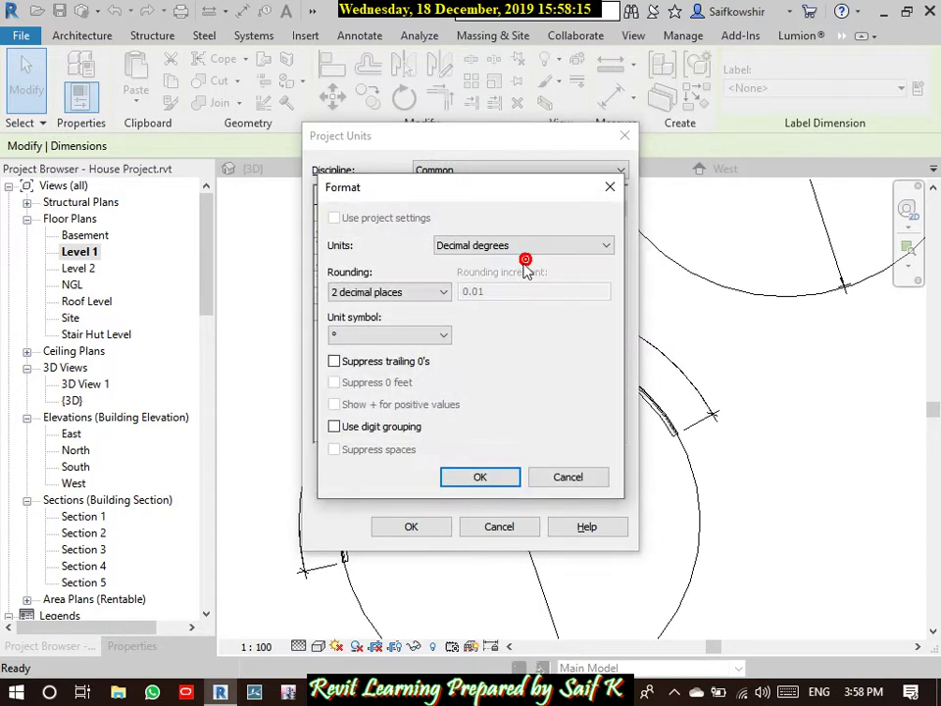
click(471, 246)
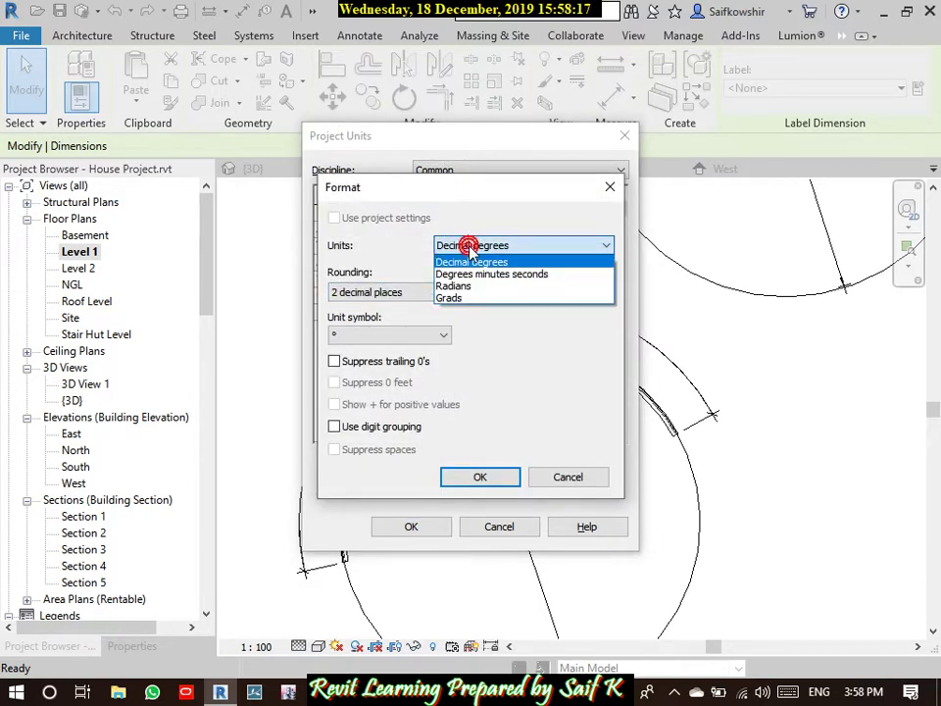
click(471, 246)
click(567, 476)
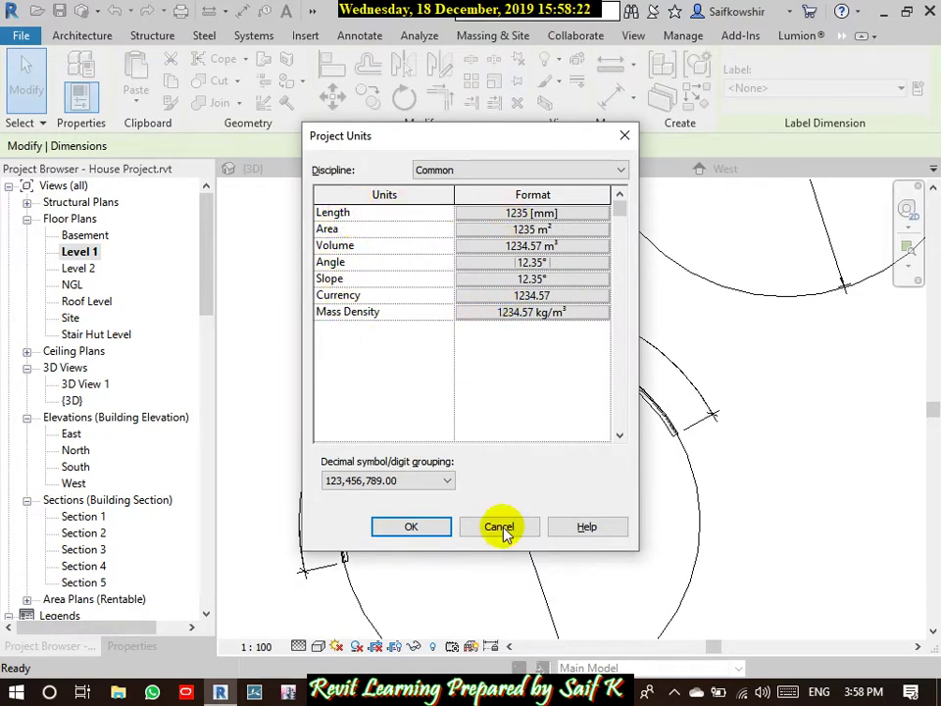
click(411, 526)
key(Escape)
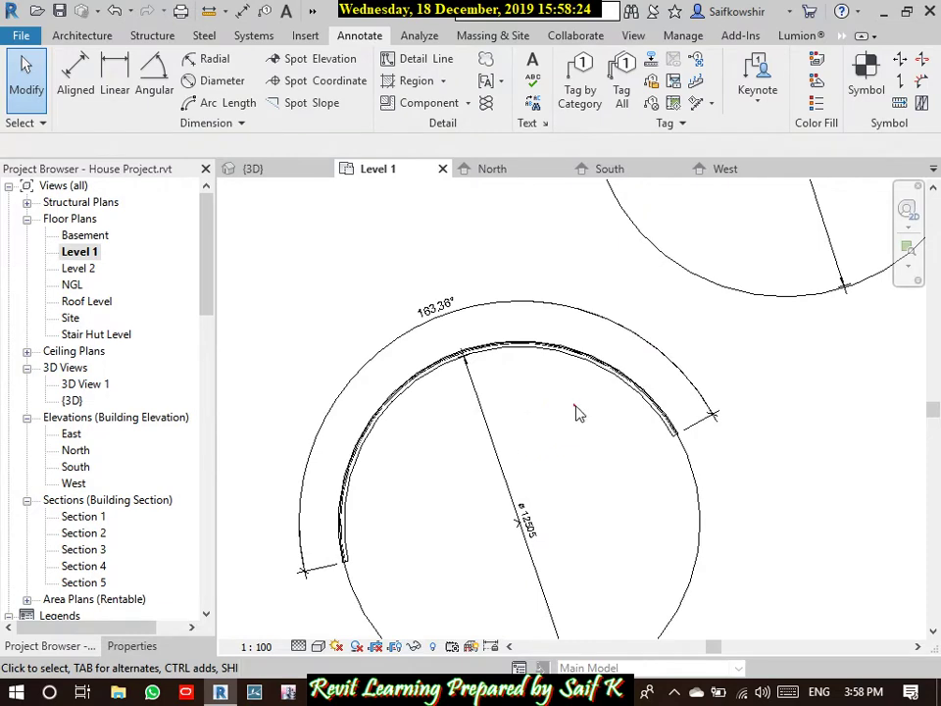
Step: Select and release the 163.36° dimension, then window-select both circular walls
scroll(579, 416, down, 3)
scroll(608, 412, up, 1)
click(509, 343)
scroll(495, 338, up, 2)
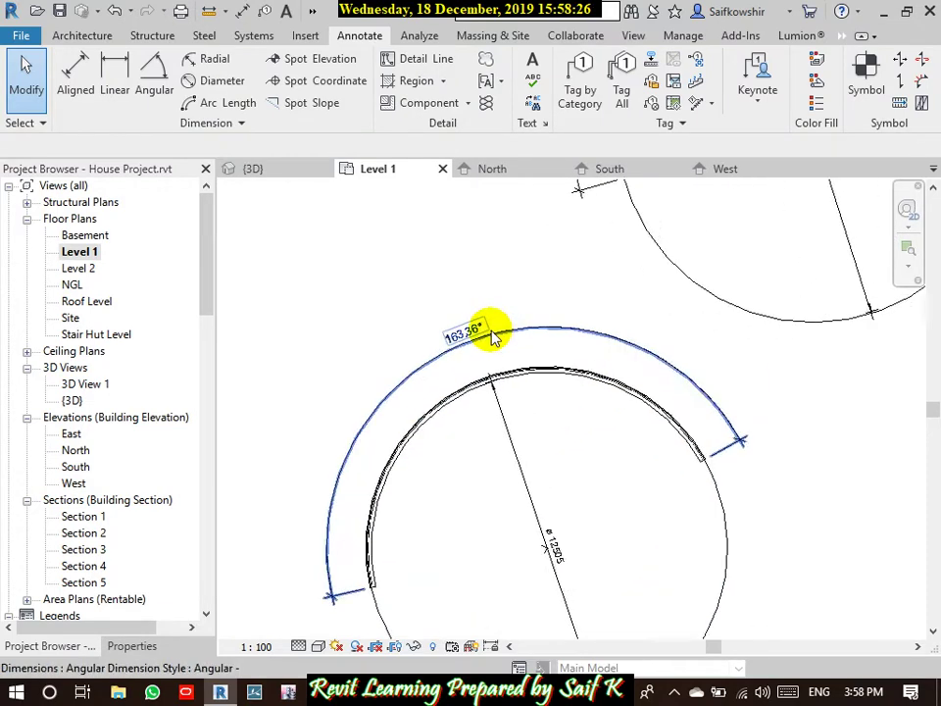
scroll(495, 335, up, 2)
click(542, 403)
middle_drag(543, 403, 577, 329)
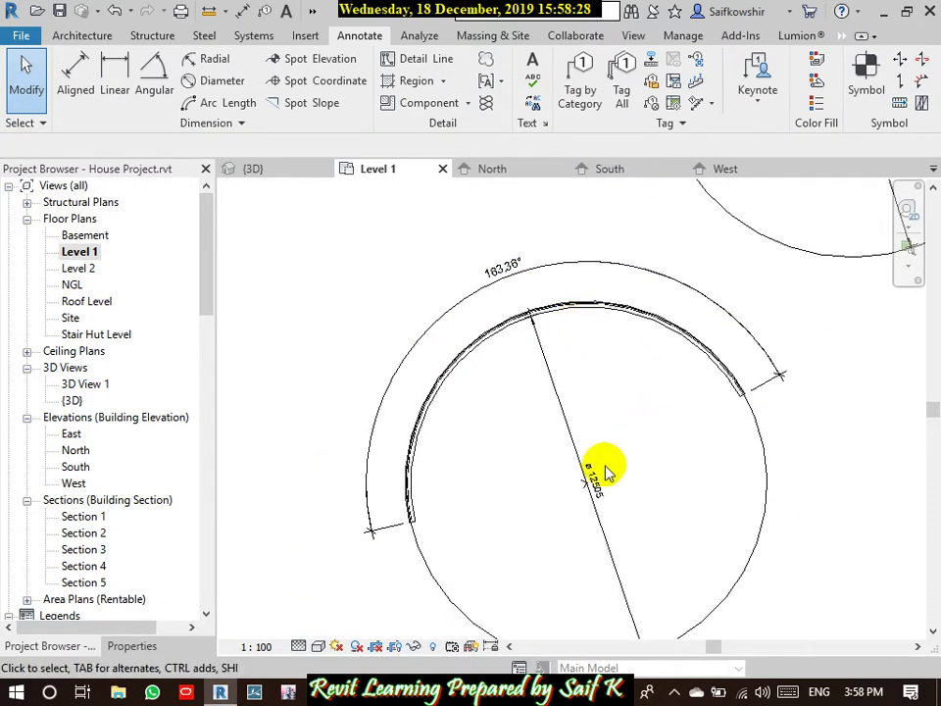
scroll(628, 446, down, 1)
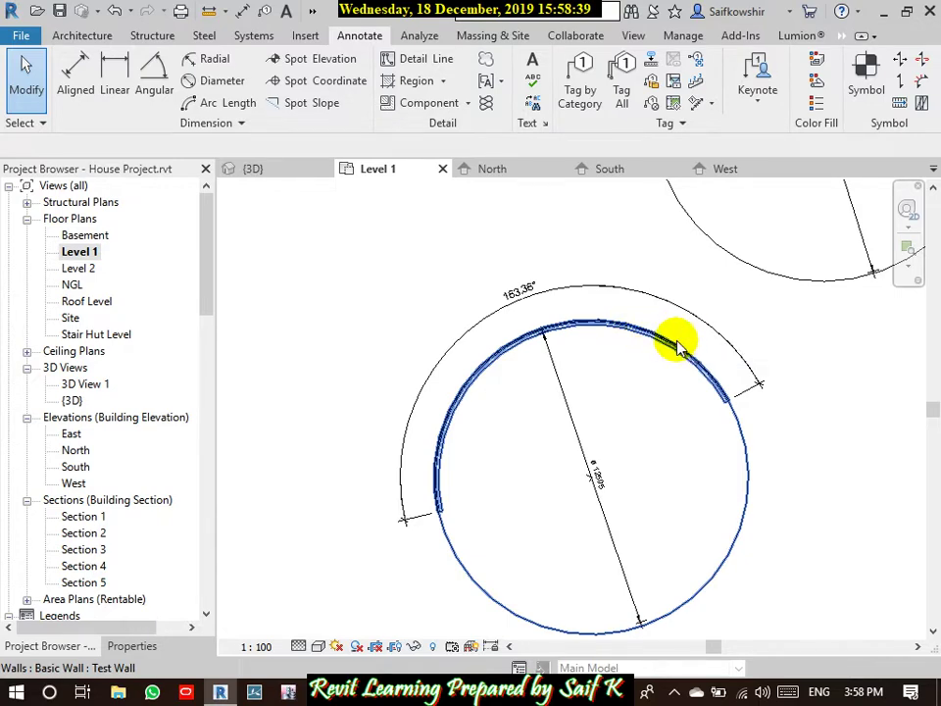
scroll(617, 372, down, 3)
scroll(706, 309, down, 1)
drag(746, 270, 517, 546)
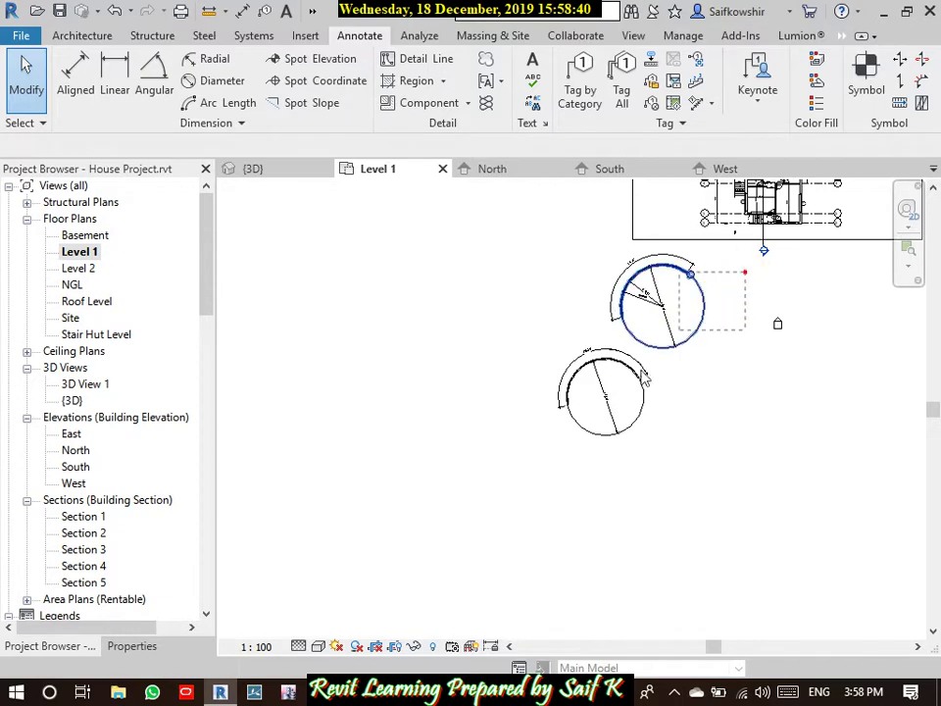
Step: Delete the selected circular walls and pan to the grid 1–2 dimensions
key(Delete)
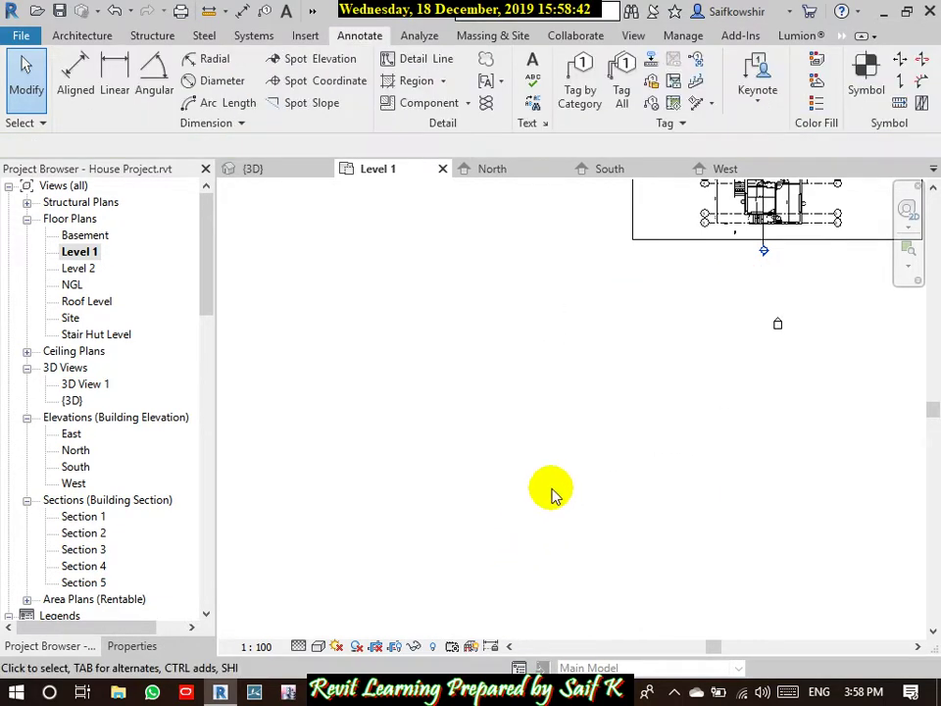
scroll(551, 490, down, 3)
scroll(630, 378, up, 3)
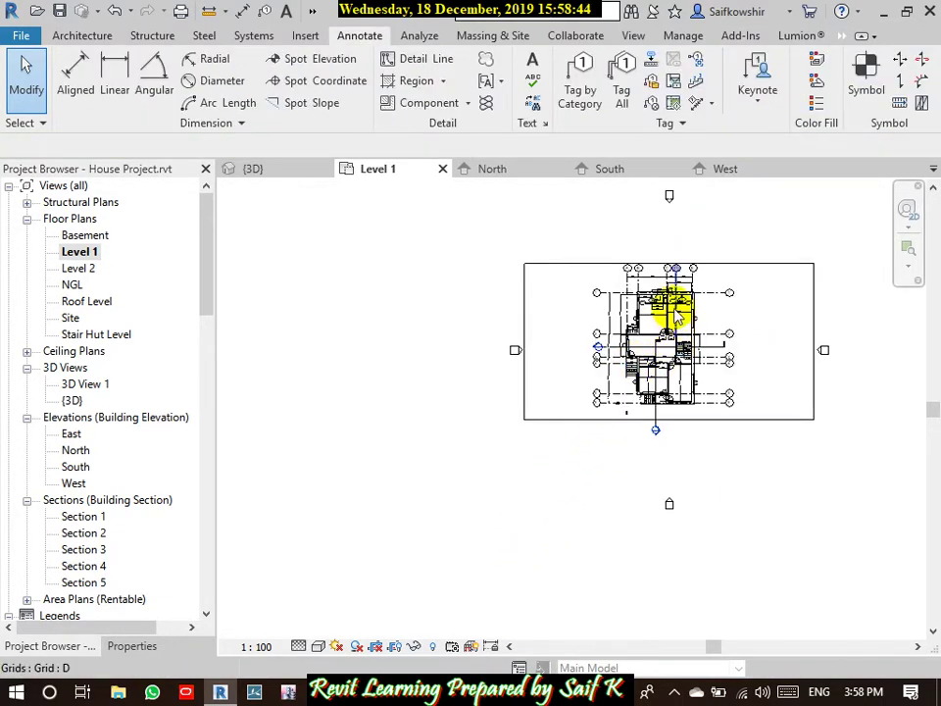
scroll(608, 334, up, 4)
scroll(530, 323, up, 2)
middle_drag(532, 260, 445, 329)
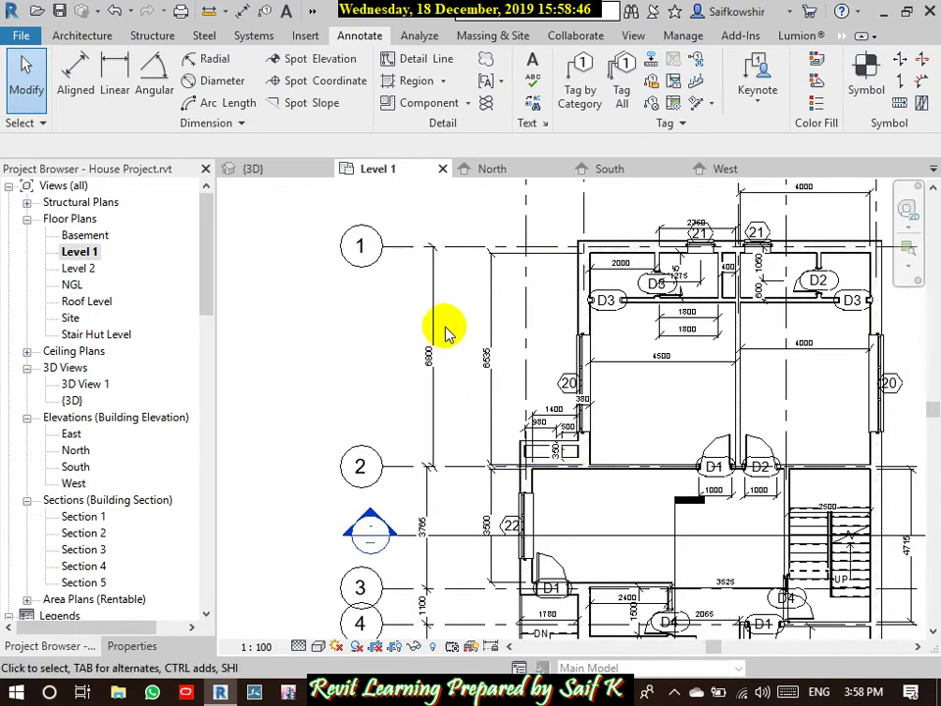
Step: Nudge the 6800 dimension line between grids 1 and 2 slightly left
click(431, 292)
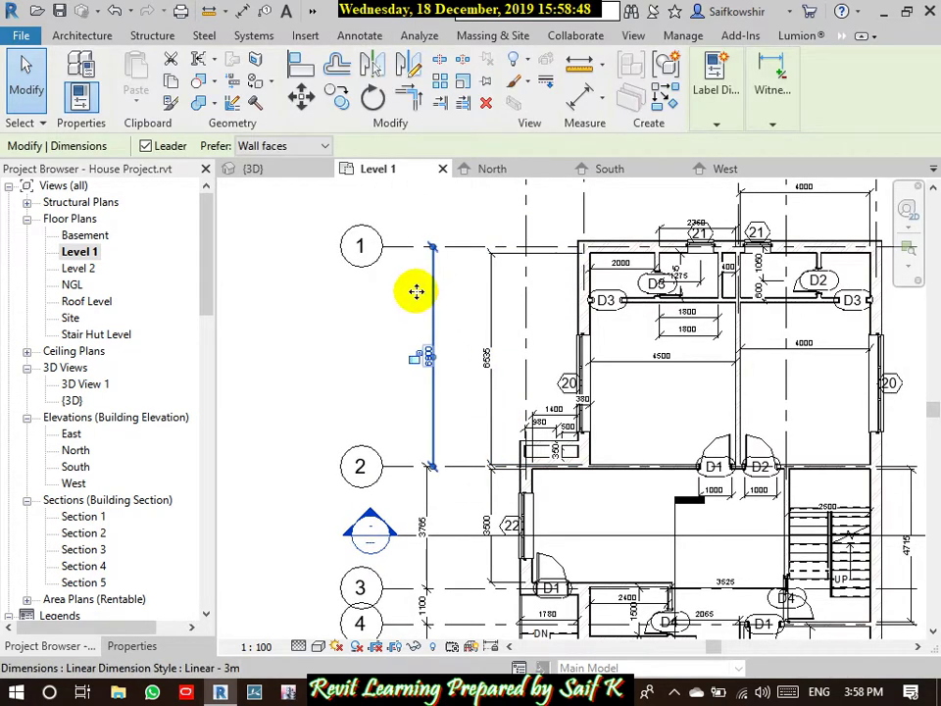
drag(417, 291, 429, 294)
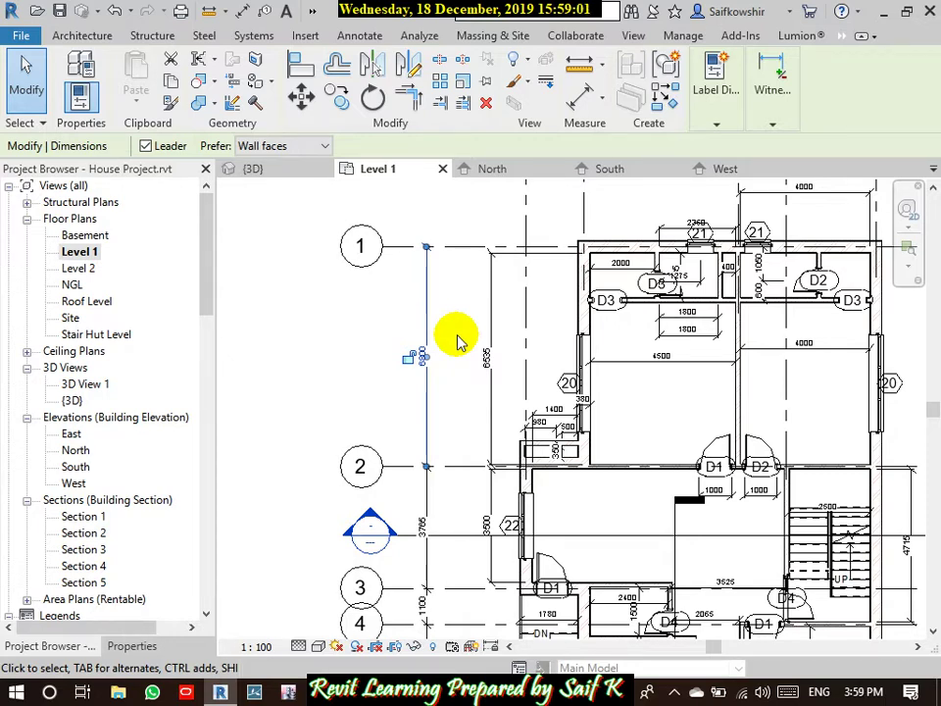
key(Escape)
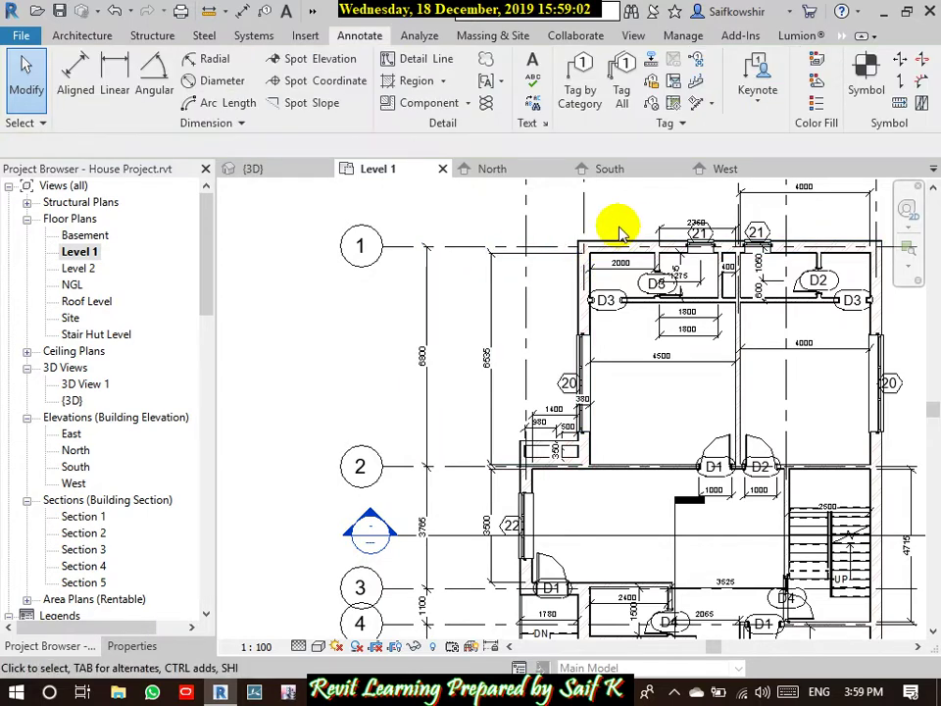
middle_drag(609, 225, 562, 271)
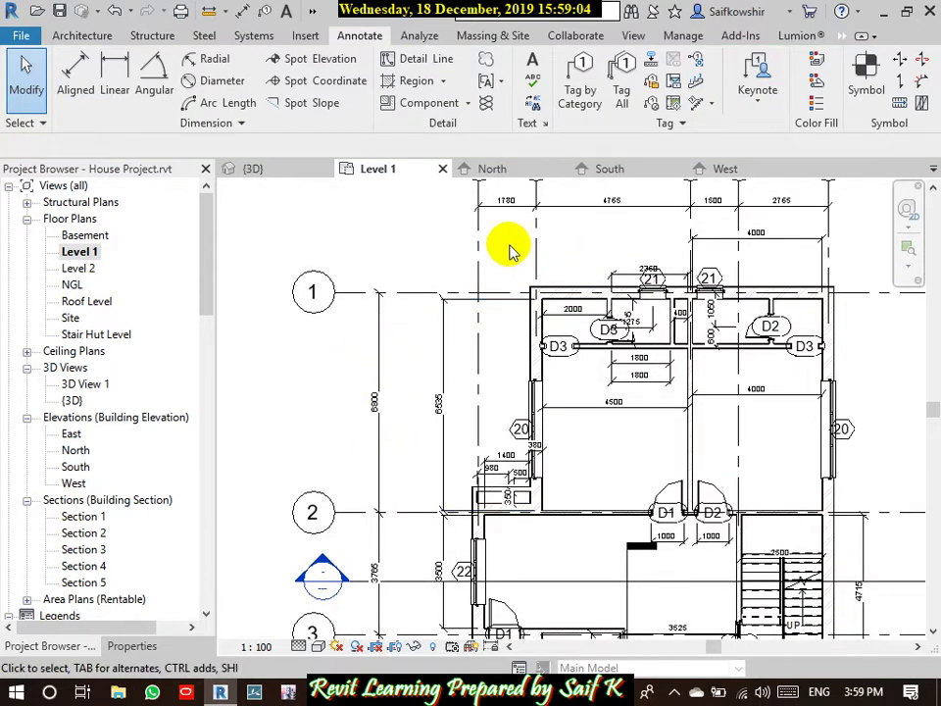
middle_drag(509, 251, 482, 378)
scroll(515, 304, down, 3)
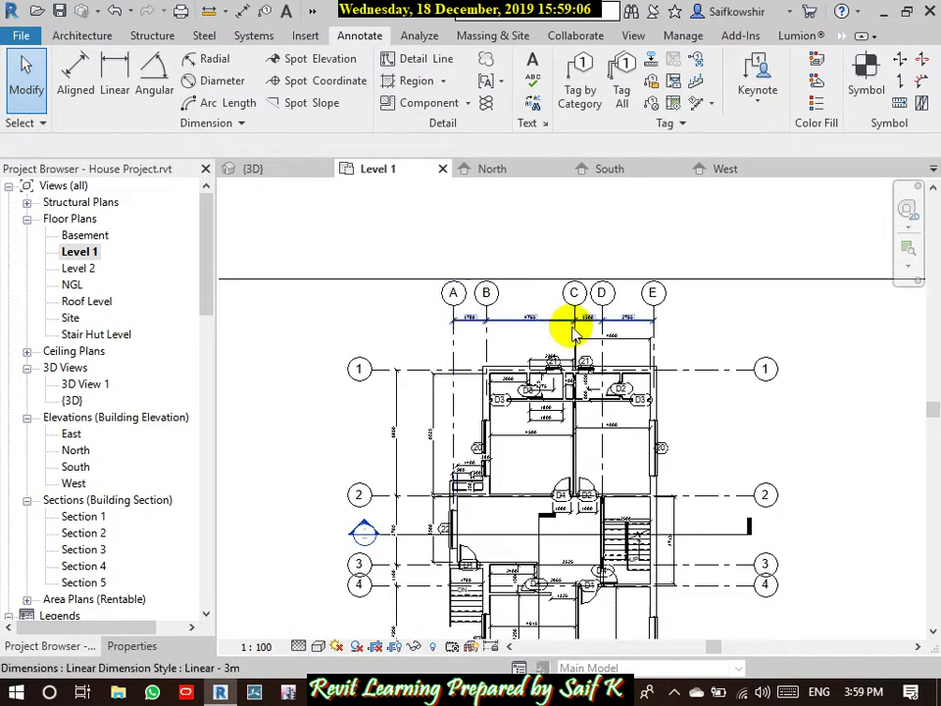
scroll(613, 322, up, 3)
Step: Add an elbow to grid line C, leaving the 1500 spacing unchanged
scroll(563, 294, up, 2)
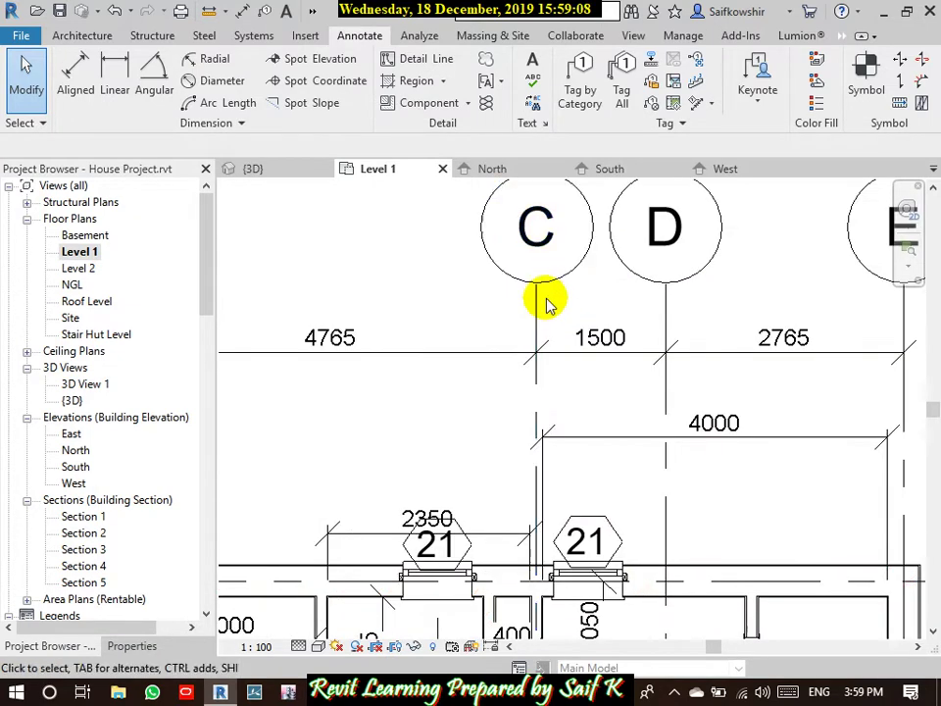
click(538, 312)
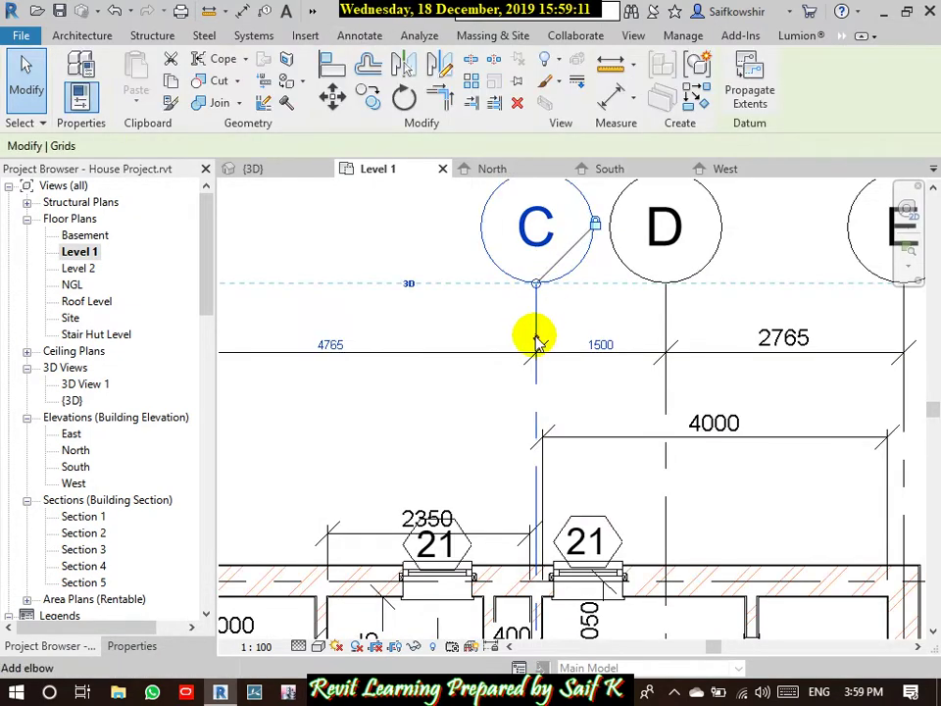
click(536, 341)
click(599, 342)
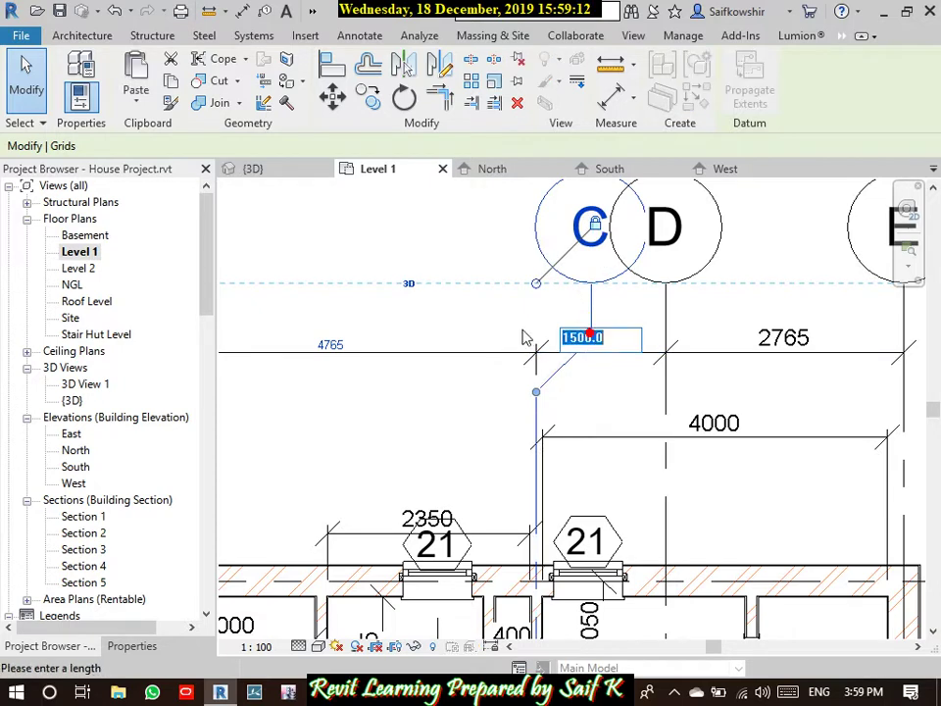
click(566, 295)
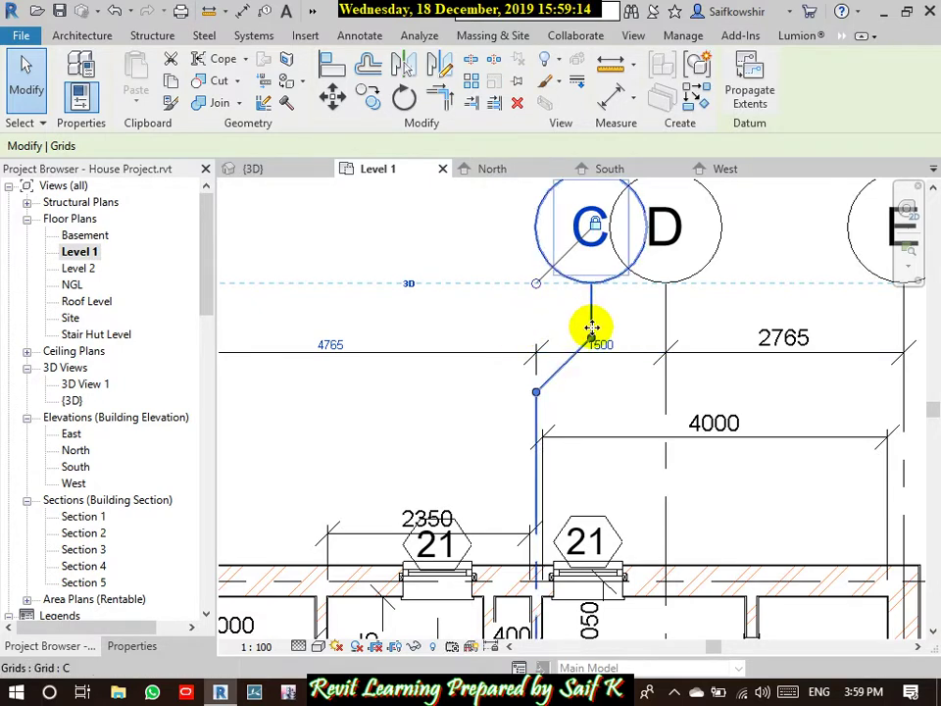
scroll(591, 333, up, 2)
scroll(591, 348, up, 2)
Step: Drag grid C's elbow left so its bubble clears grid D's, then deselect
drag(592, 358, 306, 336)
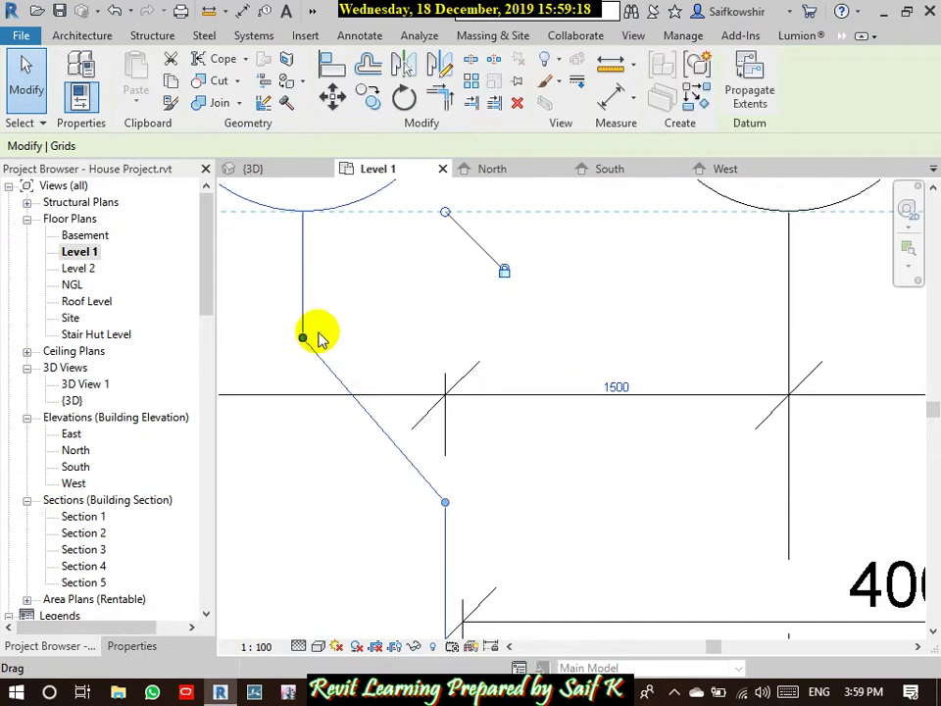
scroll(725, 300, down, 2)
scroll(740, 263, down, 2)
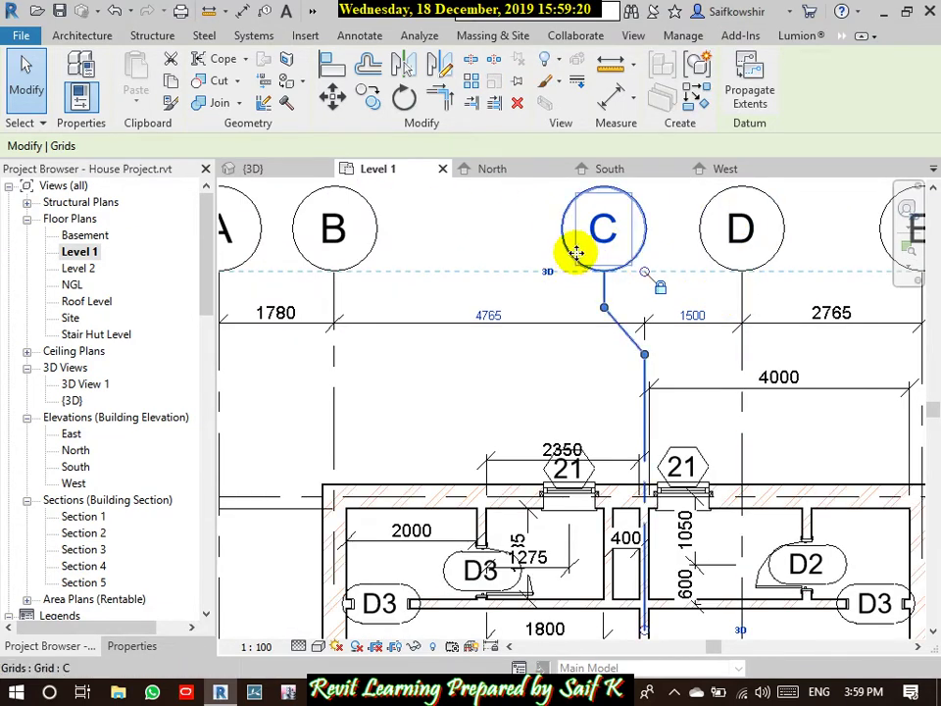
click(502, 232)
scroll(562, 224, down, 4)
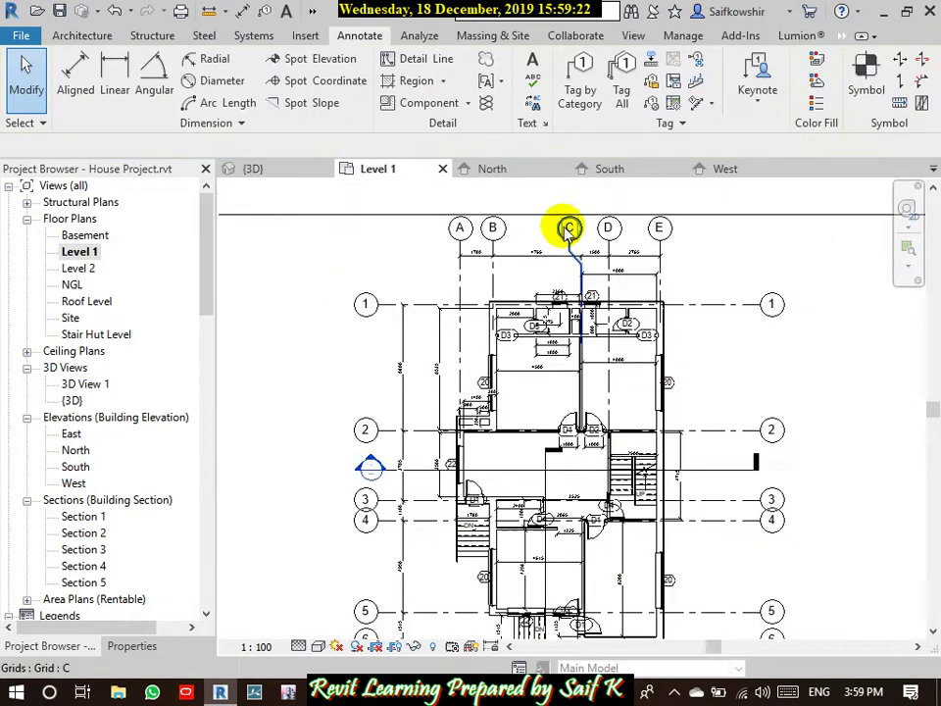
scroll(630, 384, down, 2)
scroll(699, 359, up, 2)
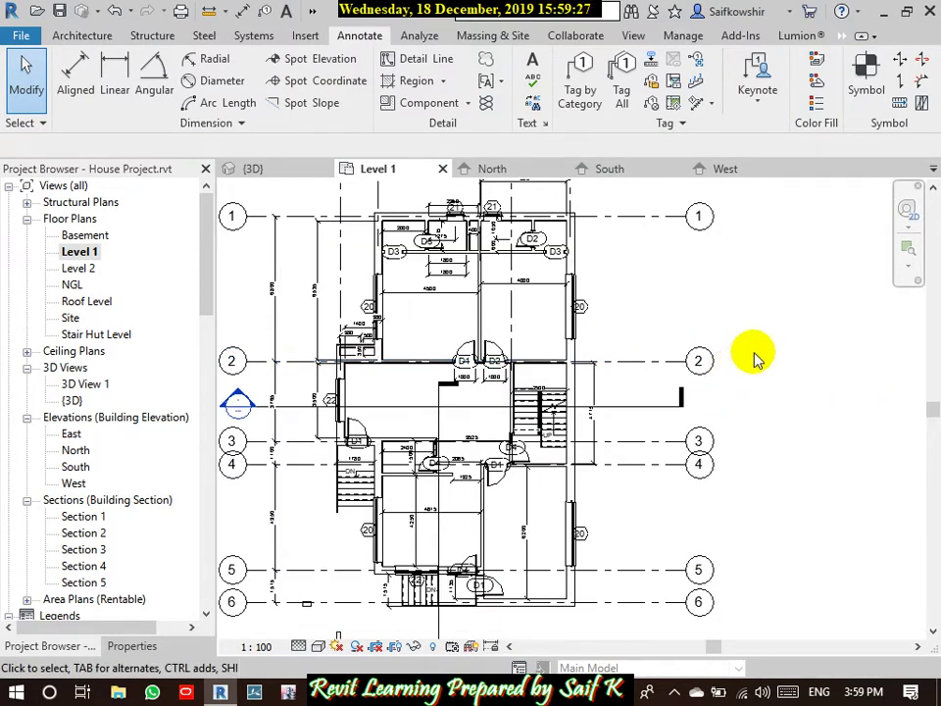
scroll(755, 359, down, 3)
scroll(719, 412, up, 1)
scroll(726, 392, up, 3)
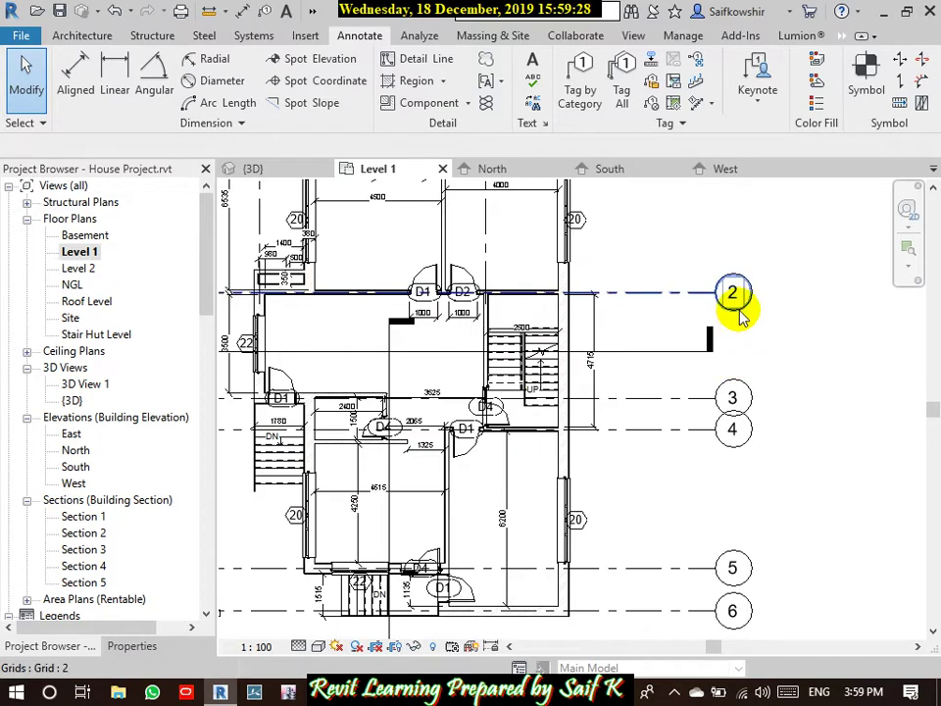
Step: Set grid 2's type symbol to M_Grid Head - No Bubble and apply it
click(742, 314)
click(761, 307)
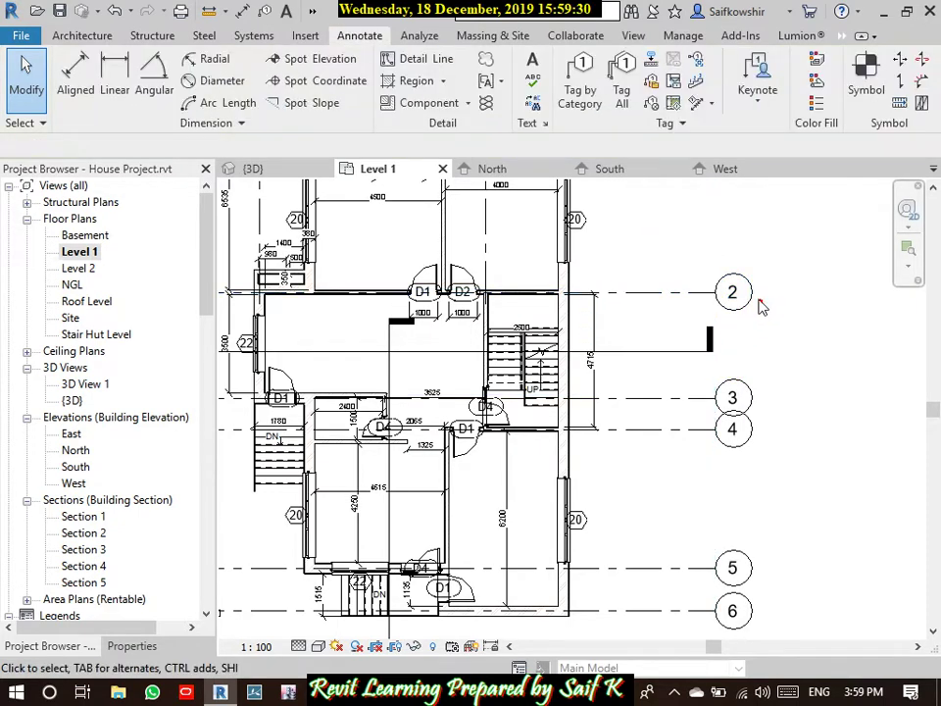
click(752, 292)
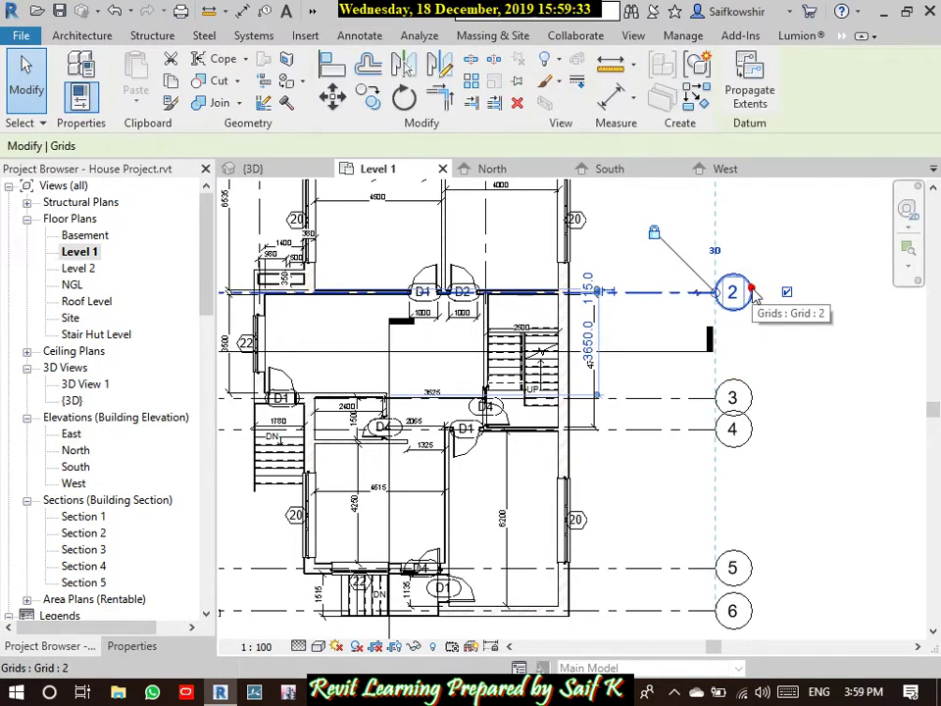
click(133, 647)
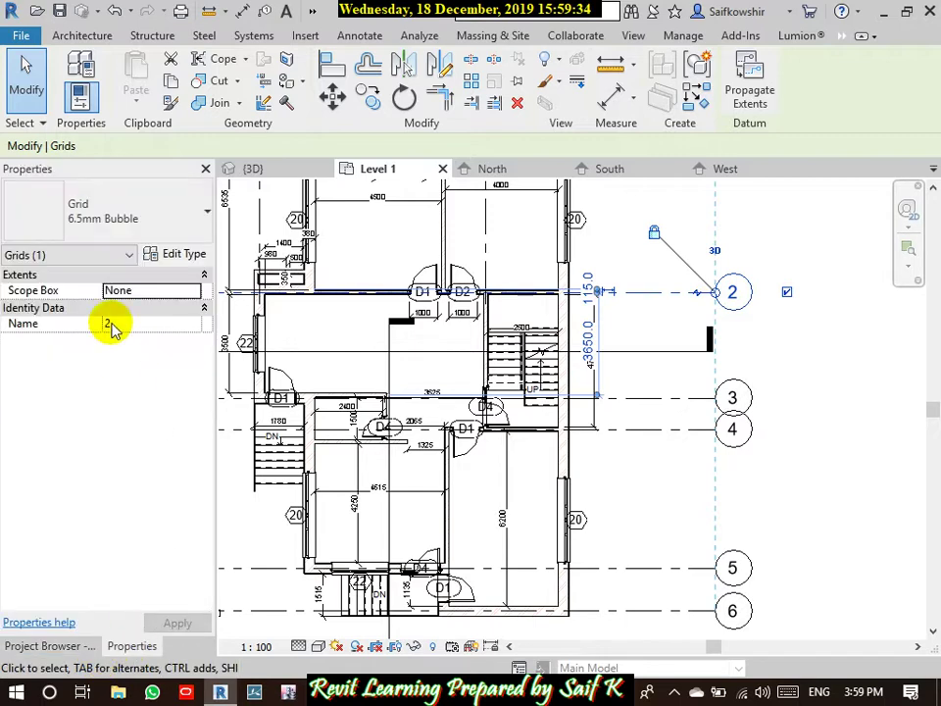
click(98, 226)
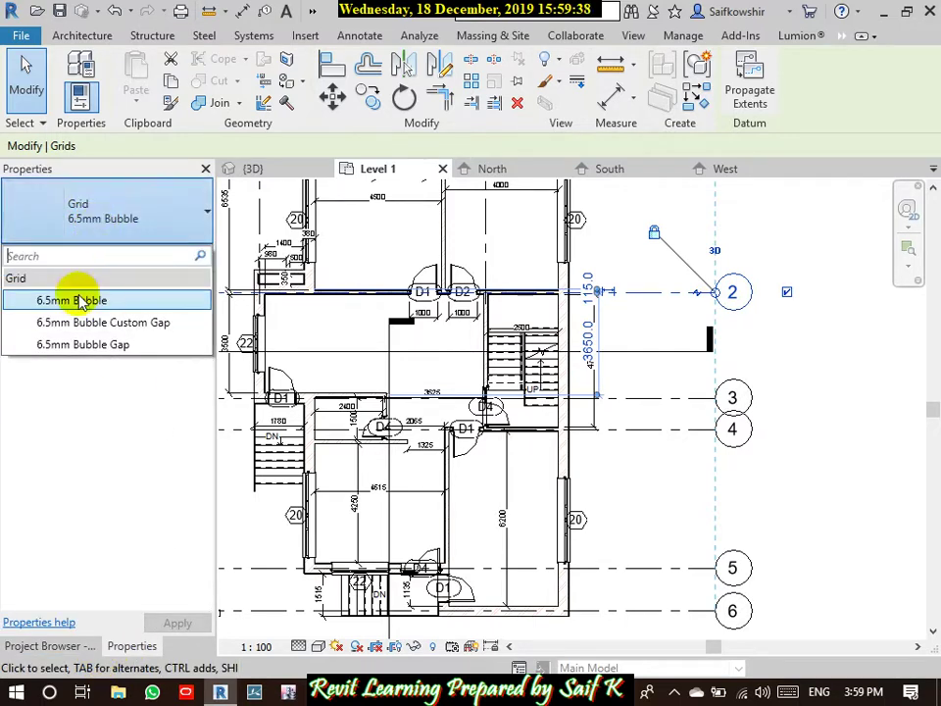
click(84, 302)
click(173, 254)
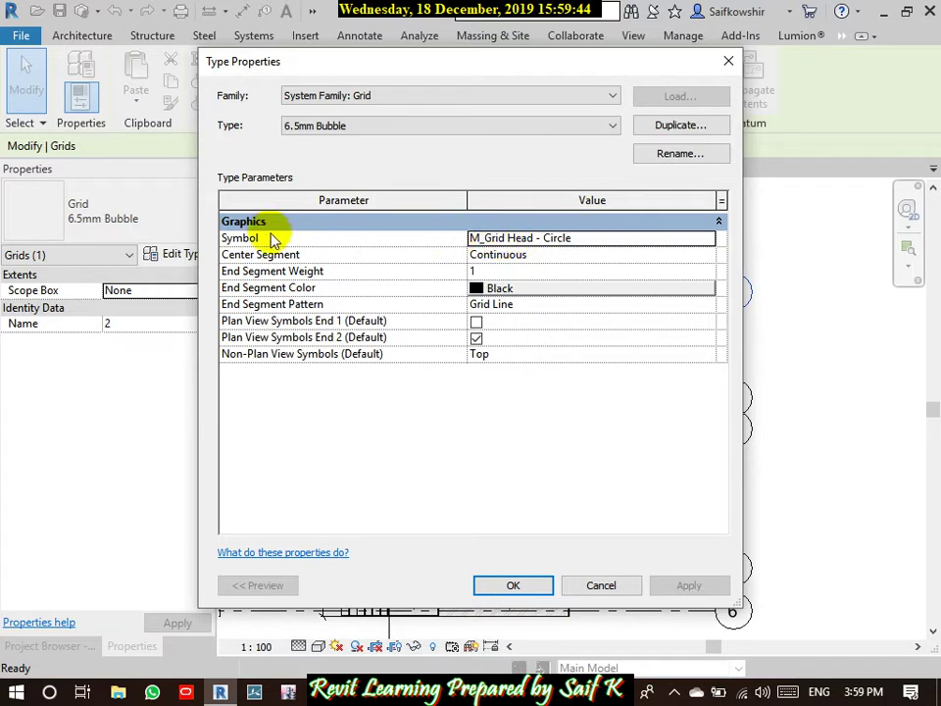
click(609, 239)
click(706, 239)
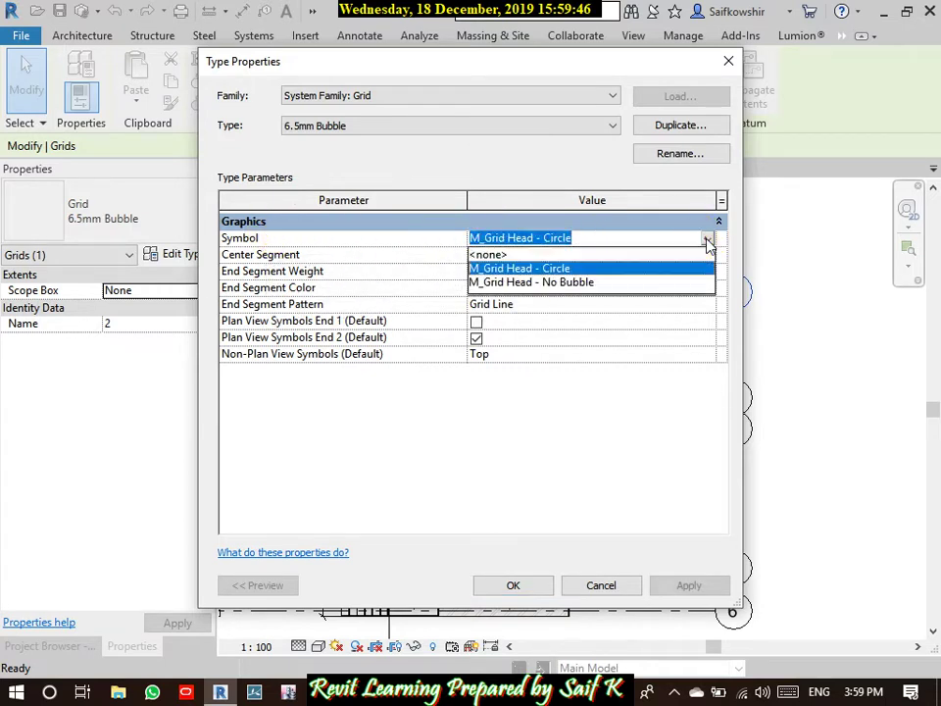
click(571, 283)
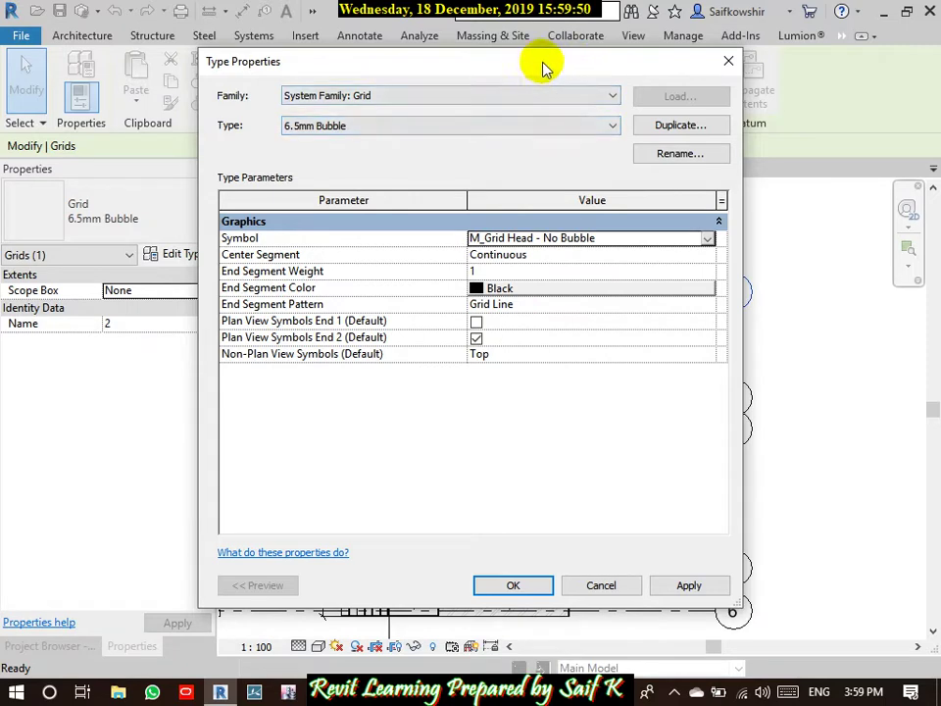
drag(542, 64, 414, 46)
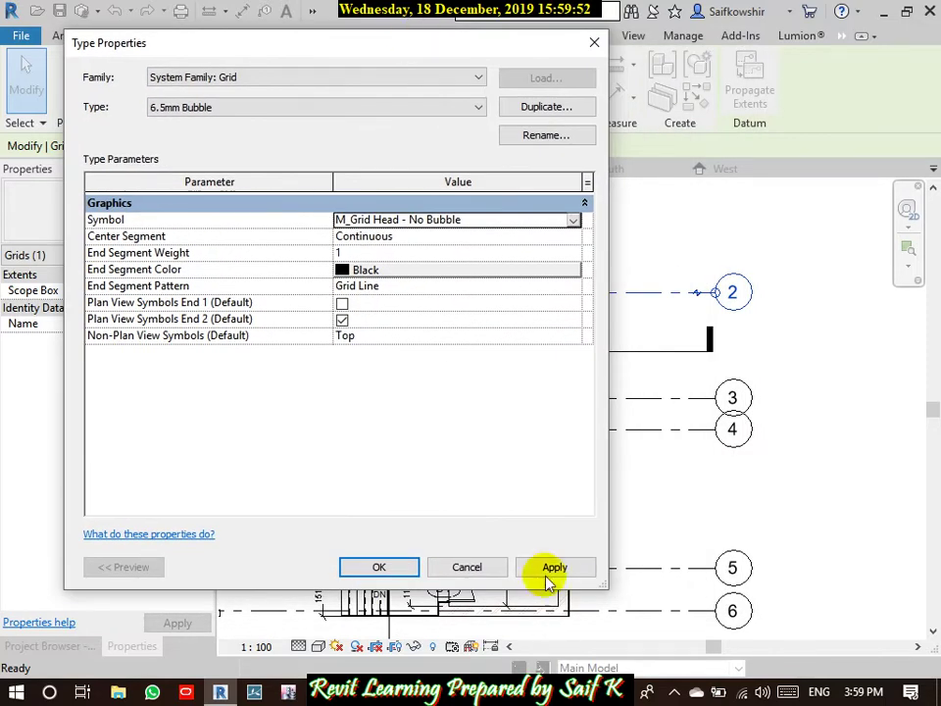
click(548, 576)
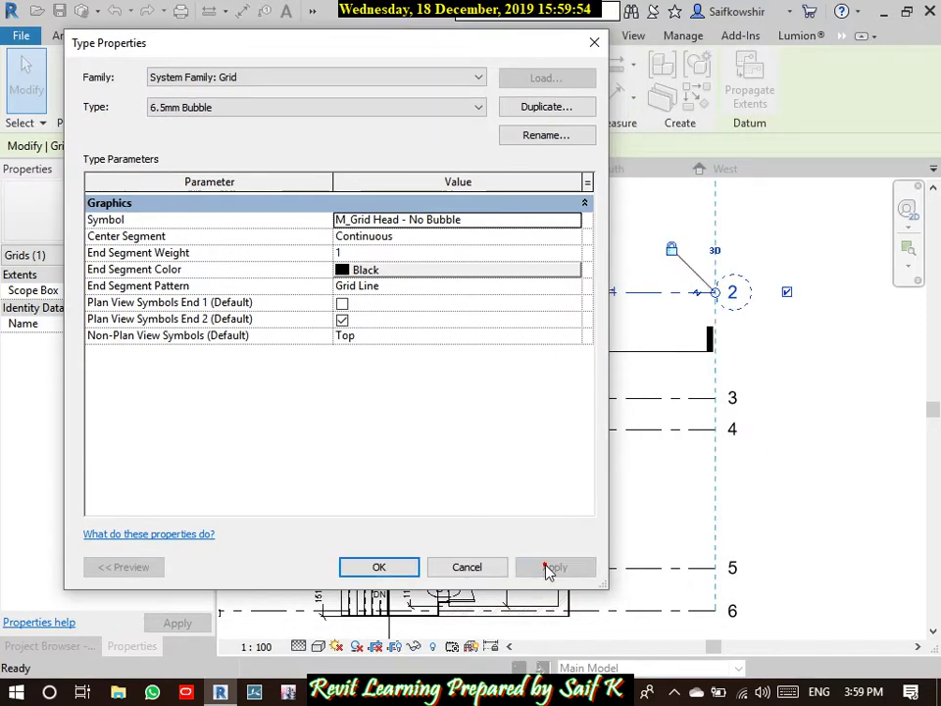
click(378, 566)
Step: Switch grid 2 to the 6.5mm Bubble Custom Gap grid type
click(753, 340)
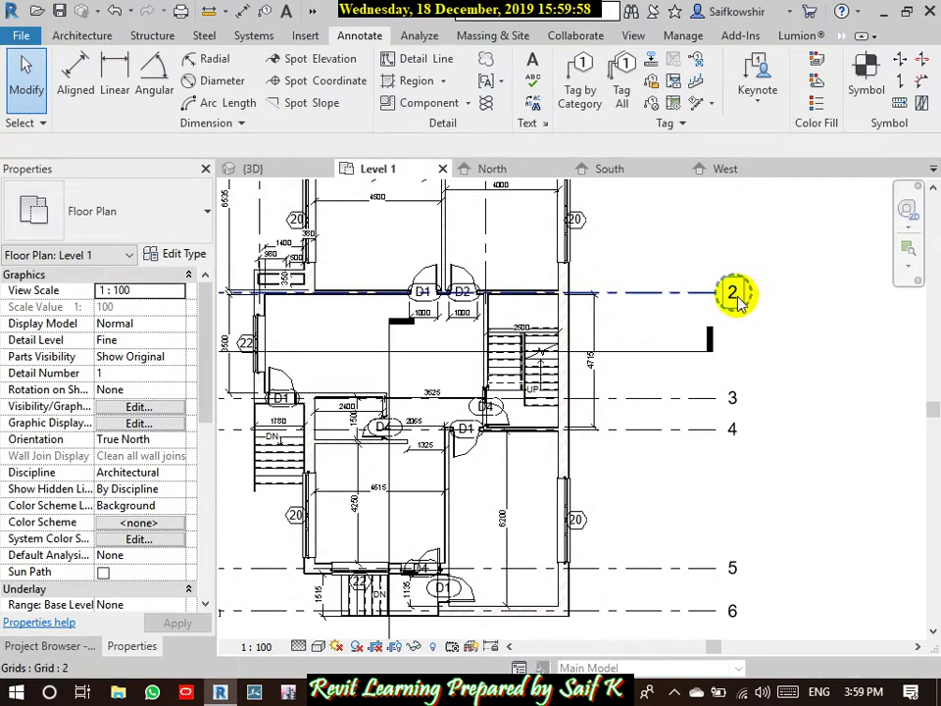
click(737, 300)
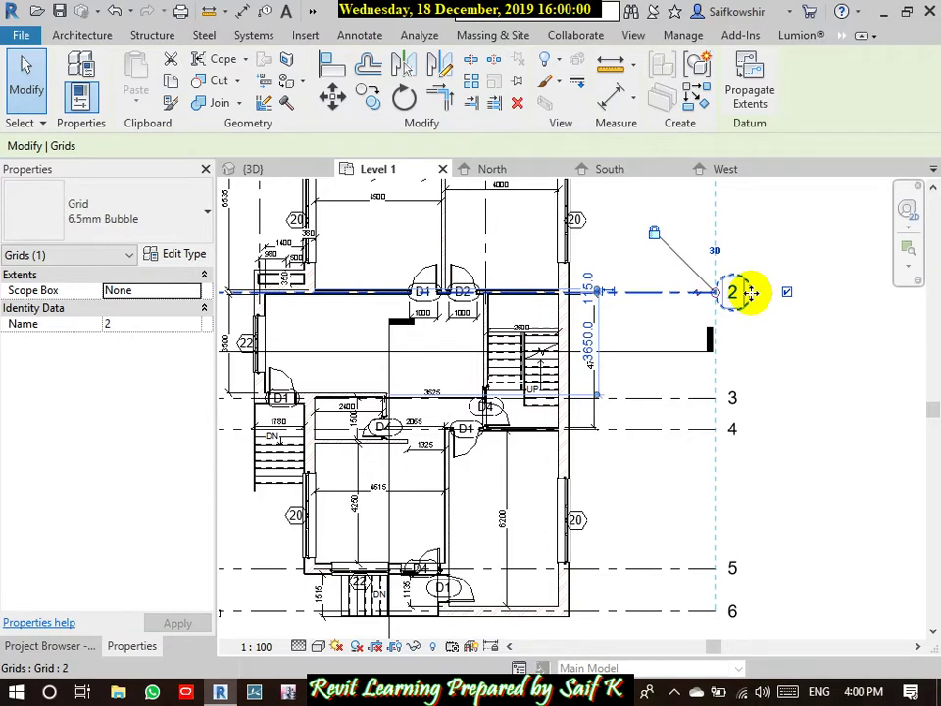
click(178, 255)
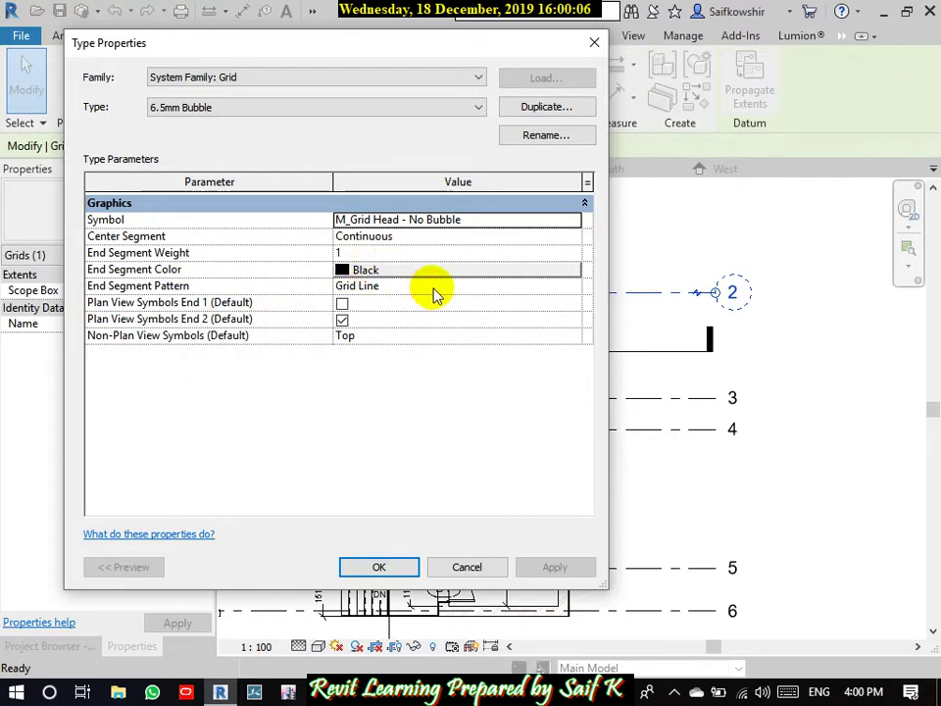
click(353, 110)
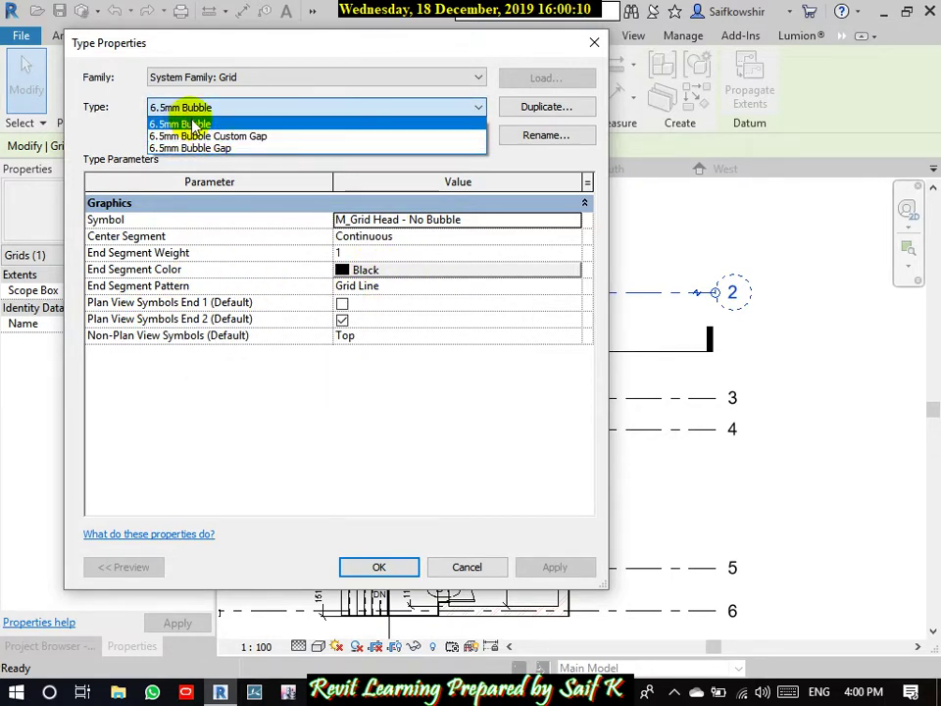
click(218, 136)
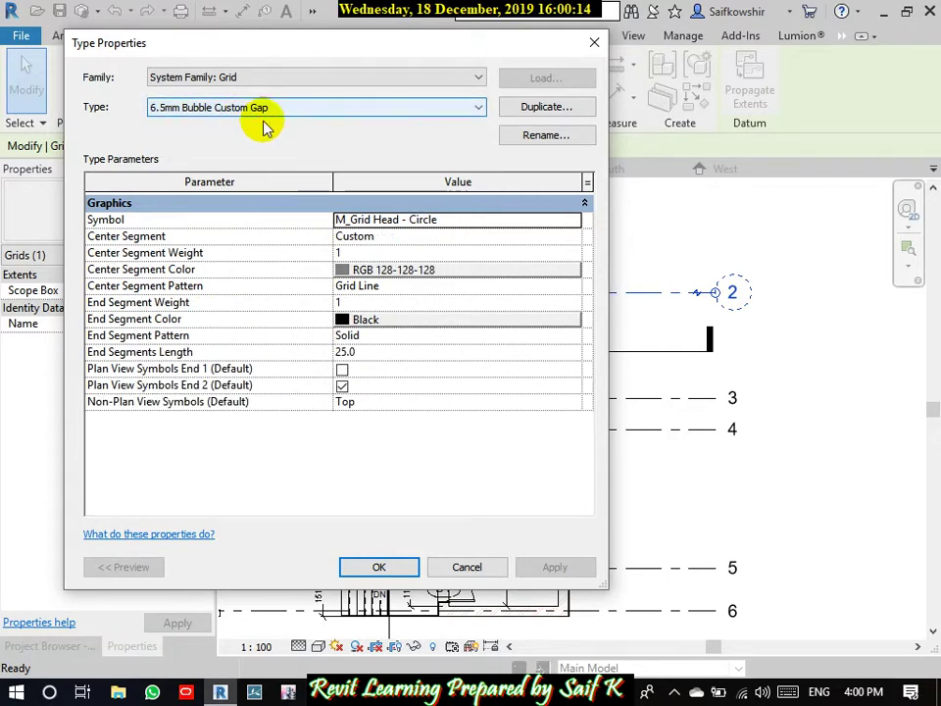
click(231, 81)
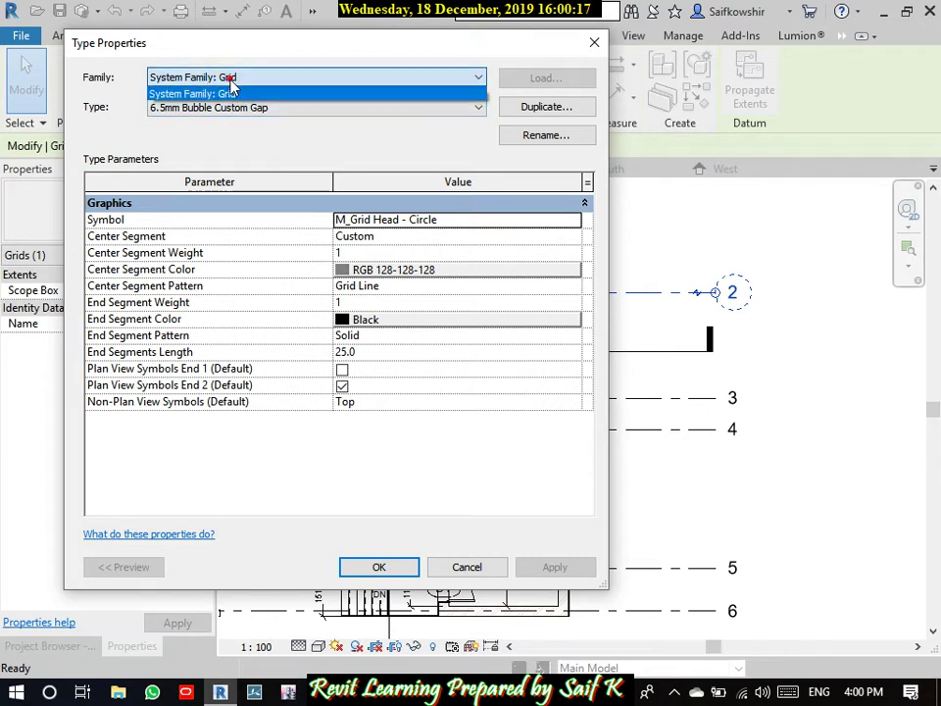
click(226, 93)
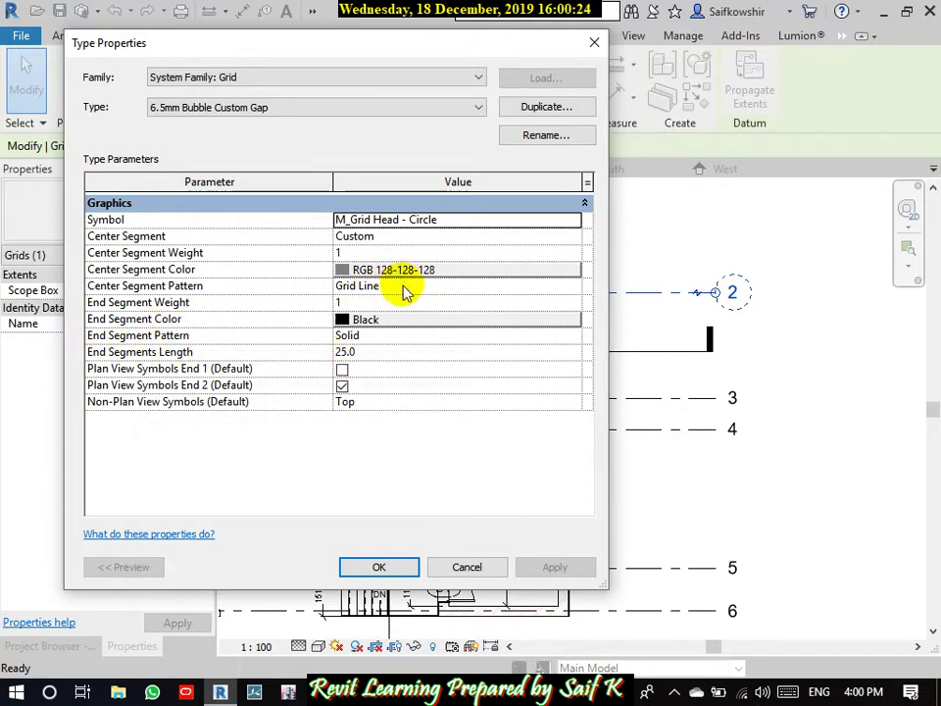
click(394, 566)
Step: Give grid 2 the 6.5mm Bubble Gap type from the type list
click(847, 468)
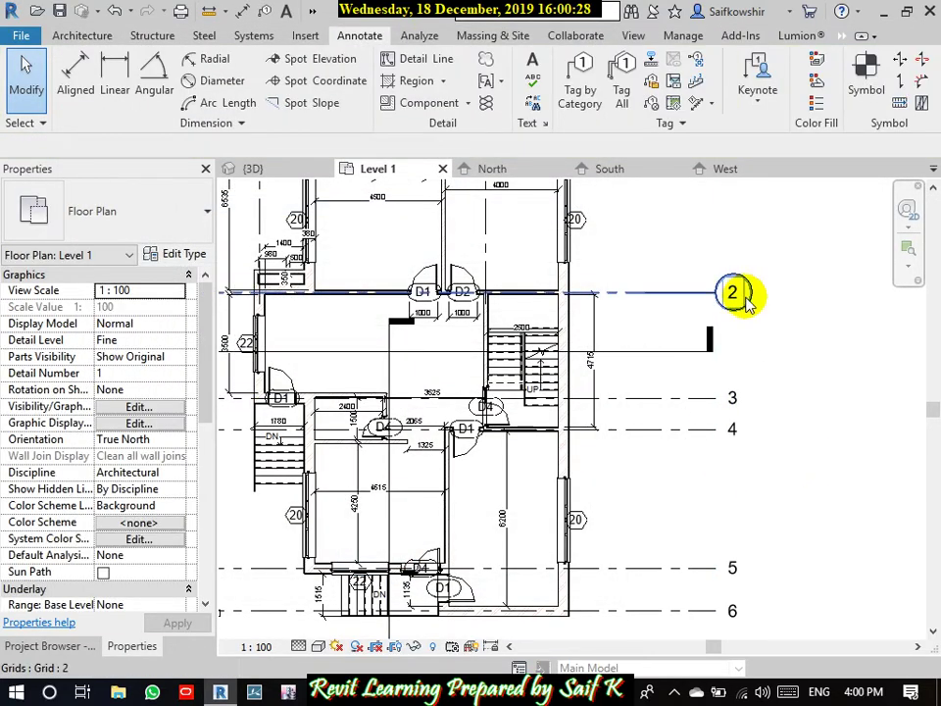
click(753, 299)
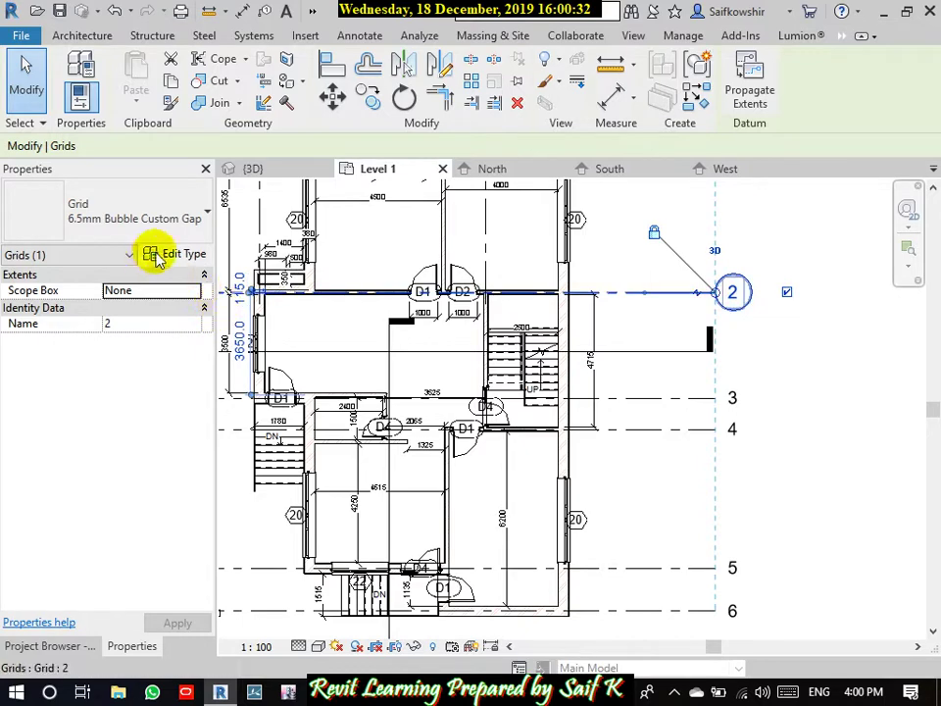
click(189, 210)
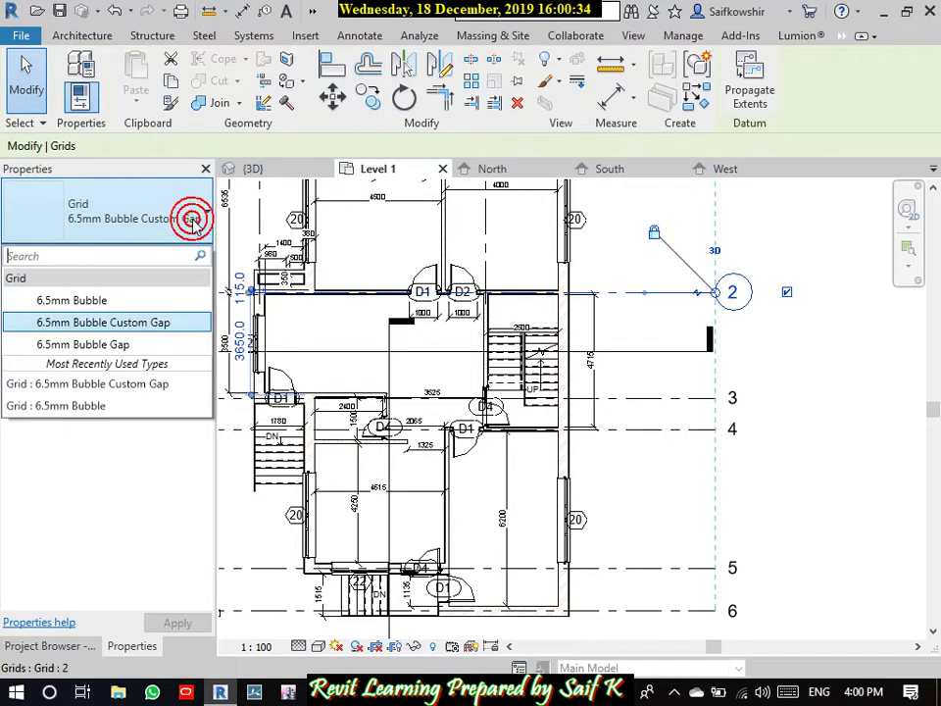
click(101, 353)
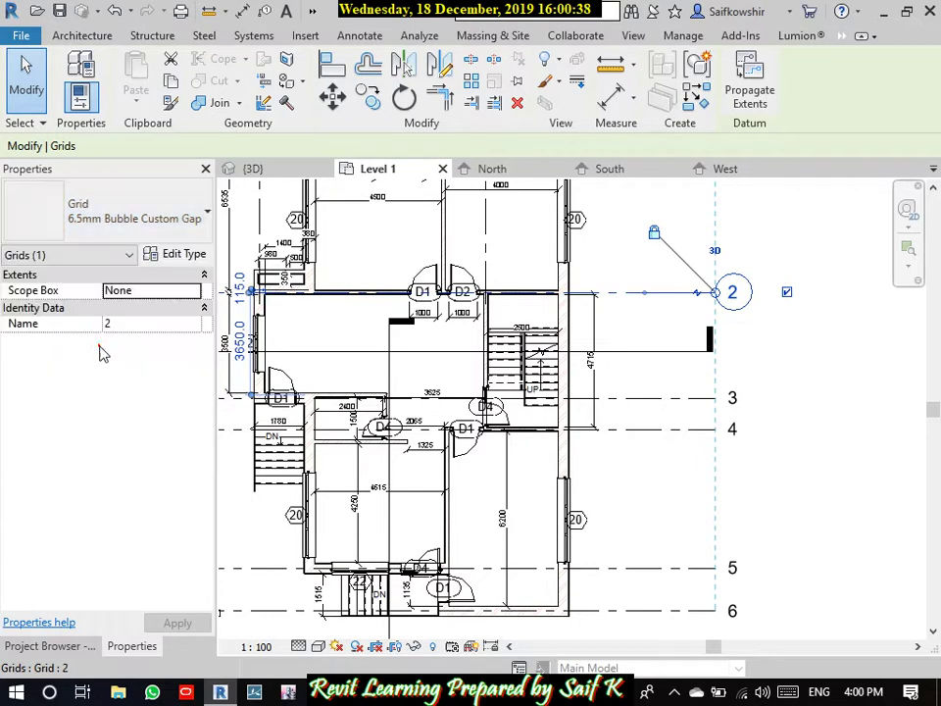
click(761, 382)
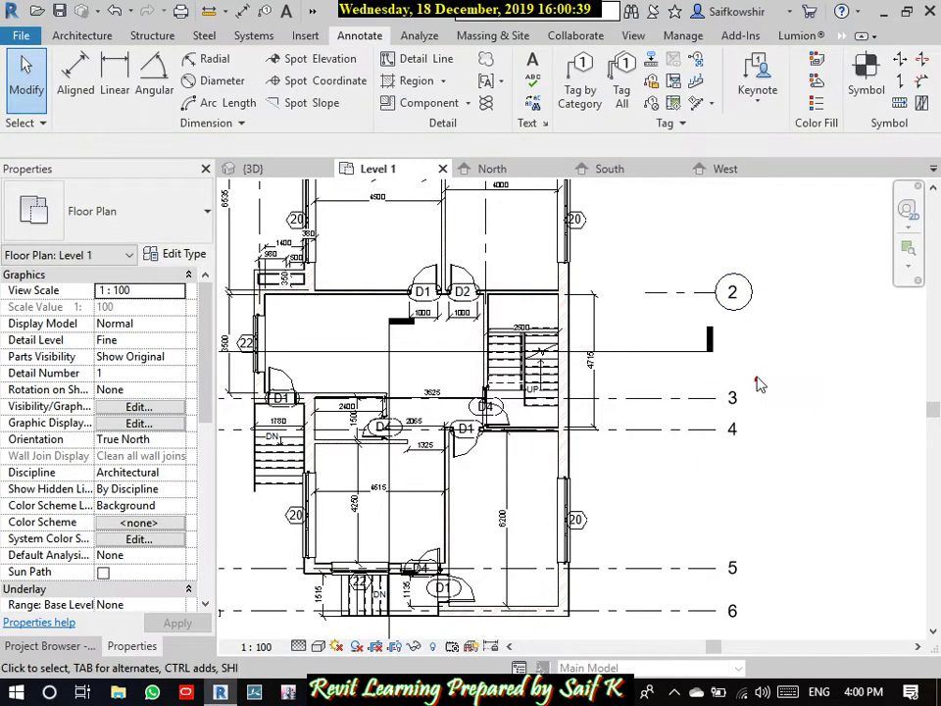
click(725, 306)
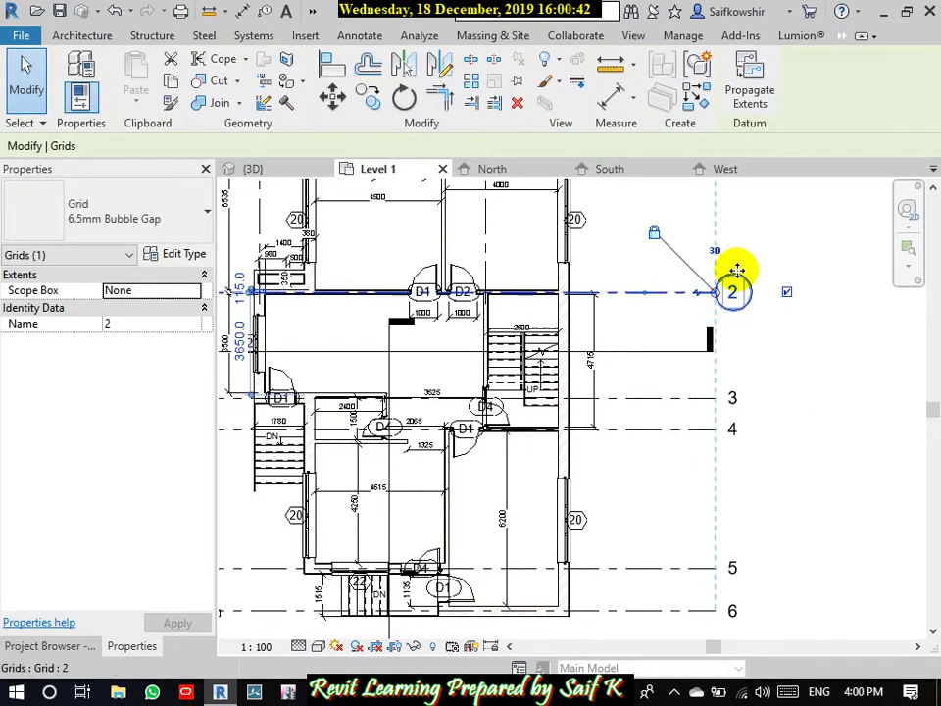
click(761, 365)
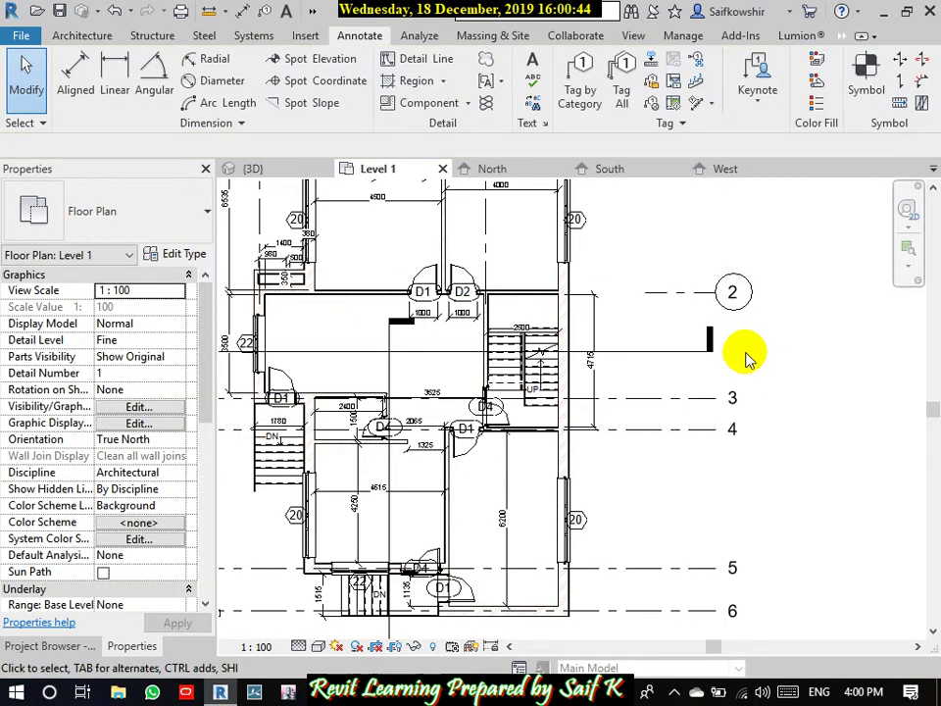
Step: Change grid 4 to 6.5mm Bubble Custom Gap, then show the Project Browser
scroll(750, 355, down, 4)
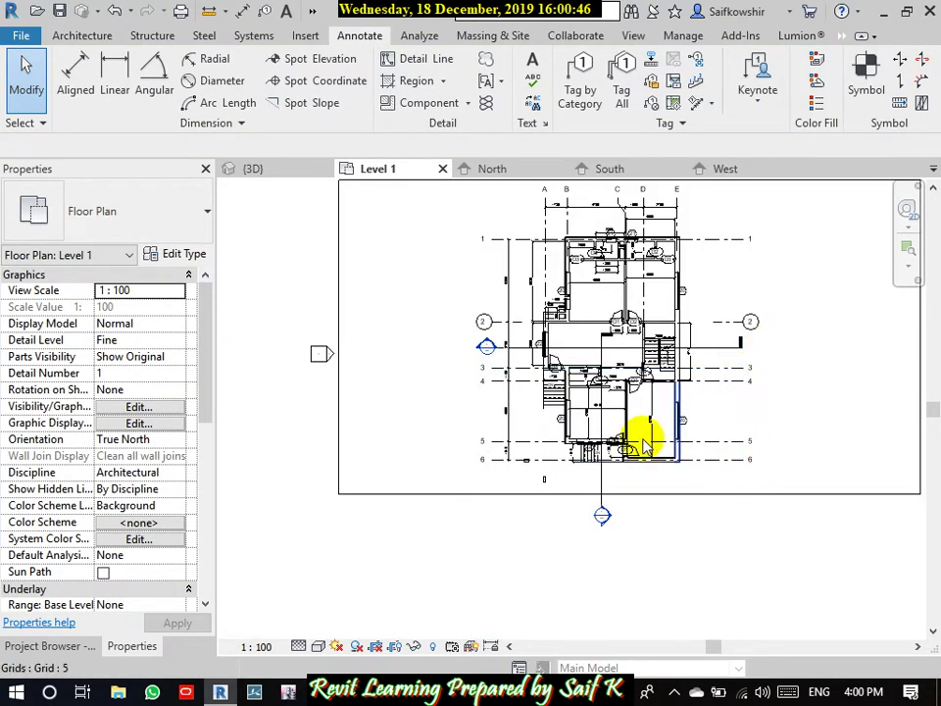
scroll(487, 376, up, 2)
scroll(859, 395, up, 2)
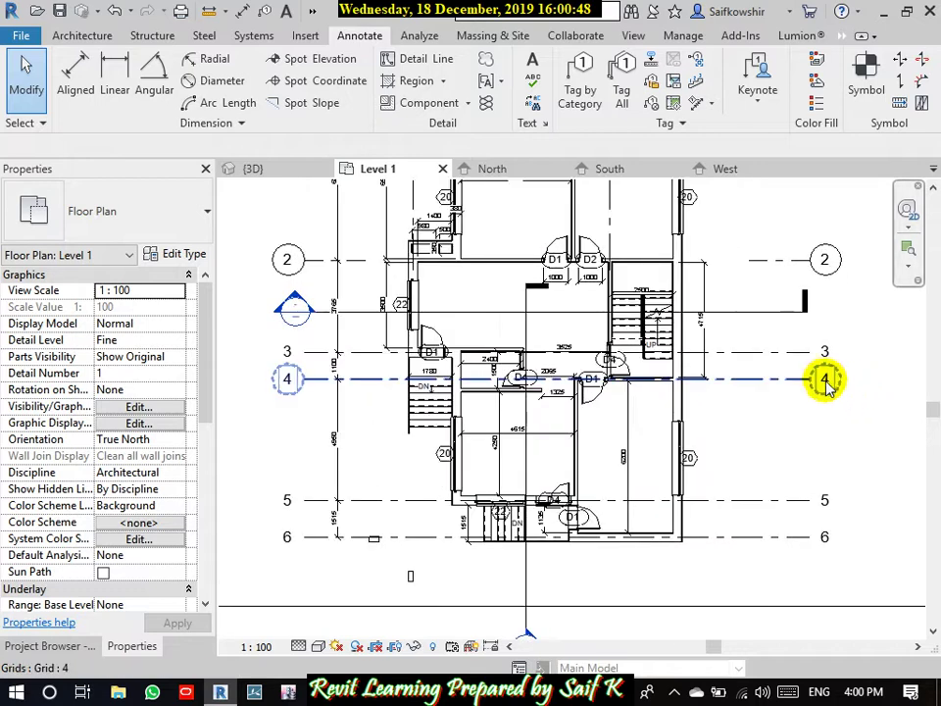
scroll(833, 392, up, 2)
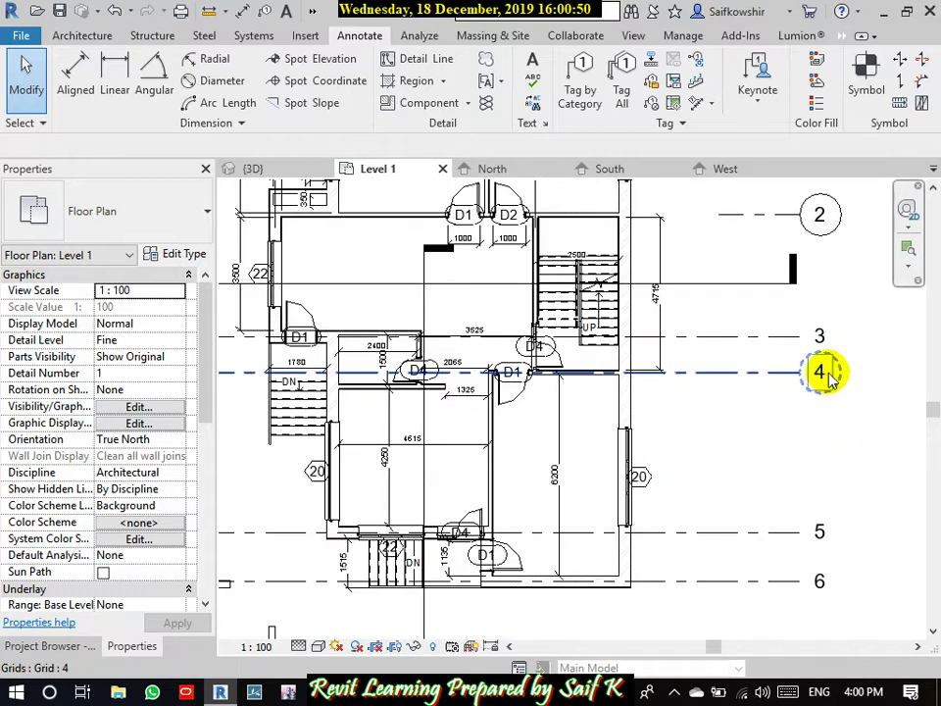
click(827, 371)
click(144, 226)
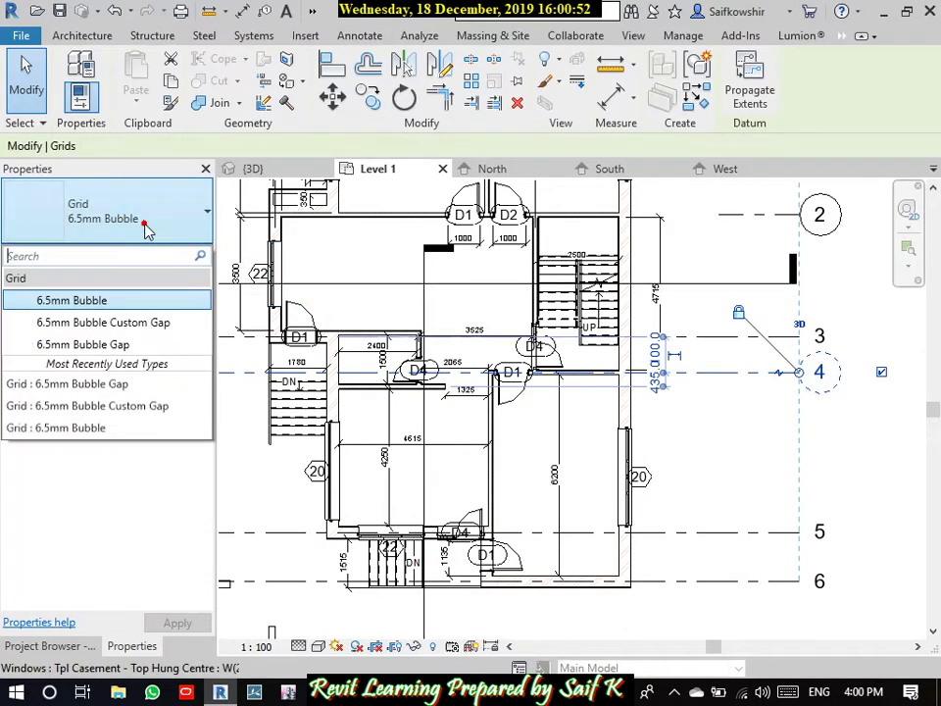
click(94, 321)
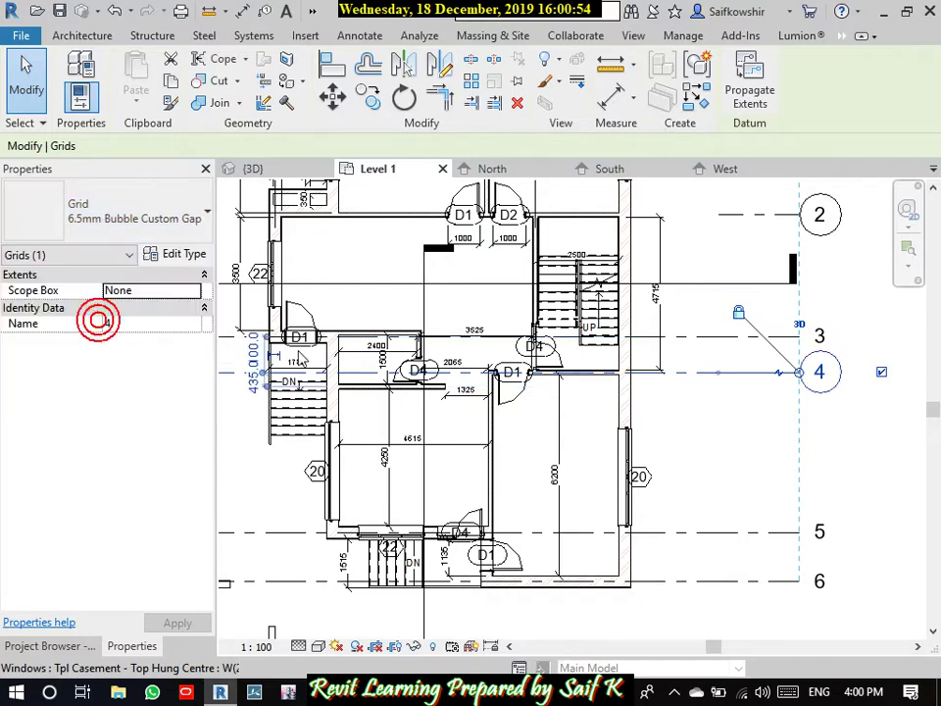
click(867, 453)
scroll(836, 445, down, 3)
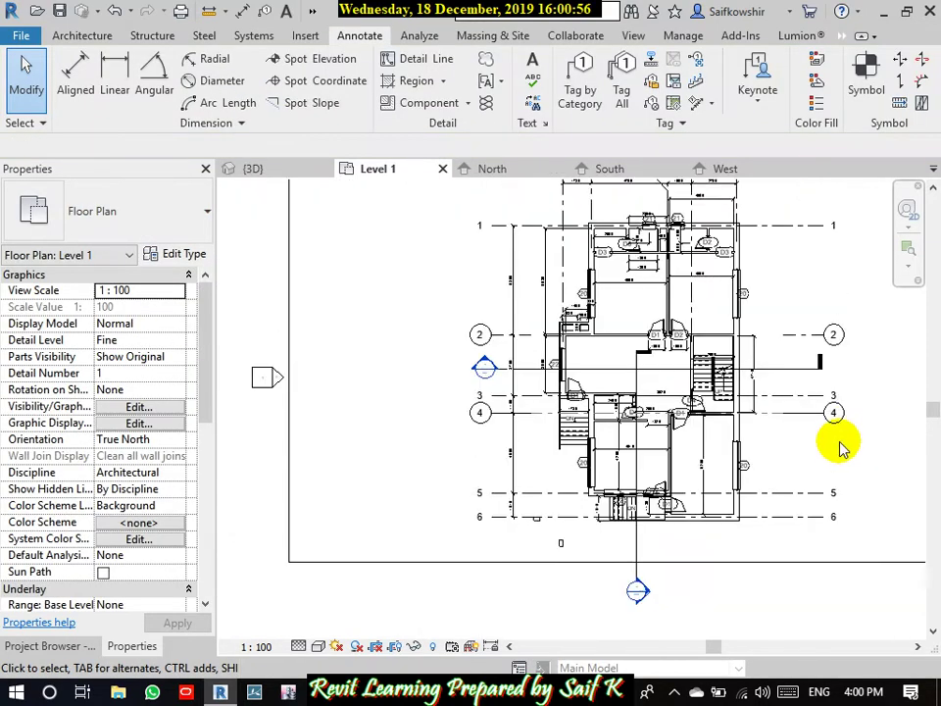
click(819, 493)
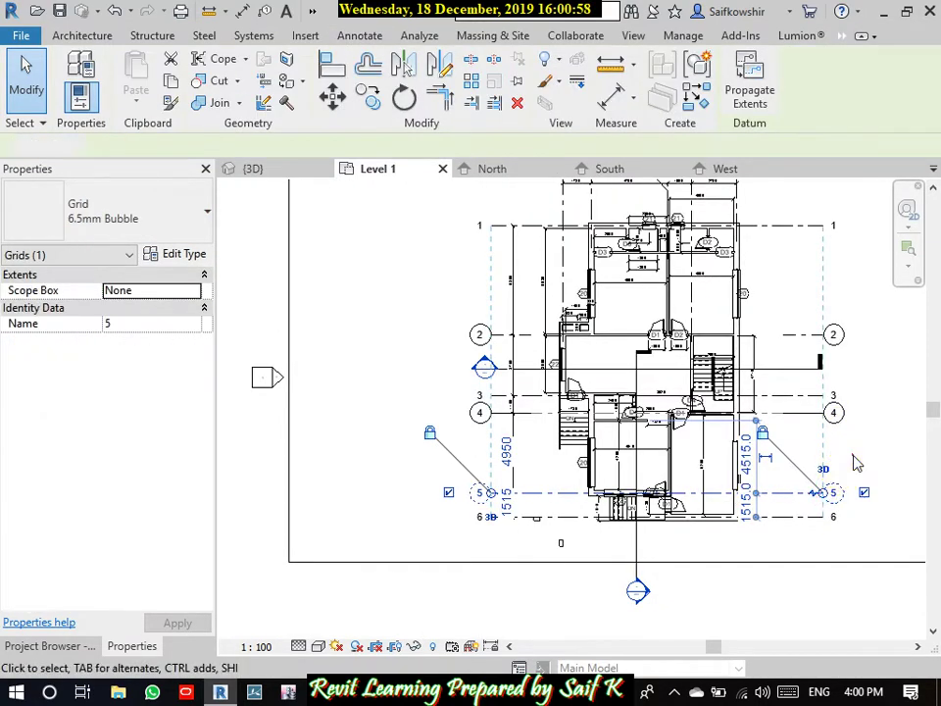
click(852, 456)
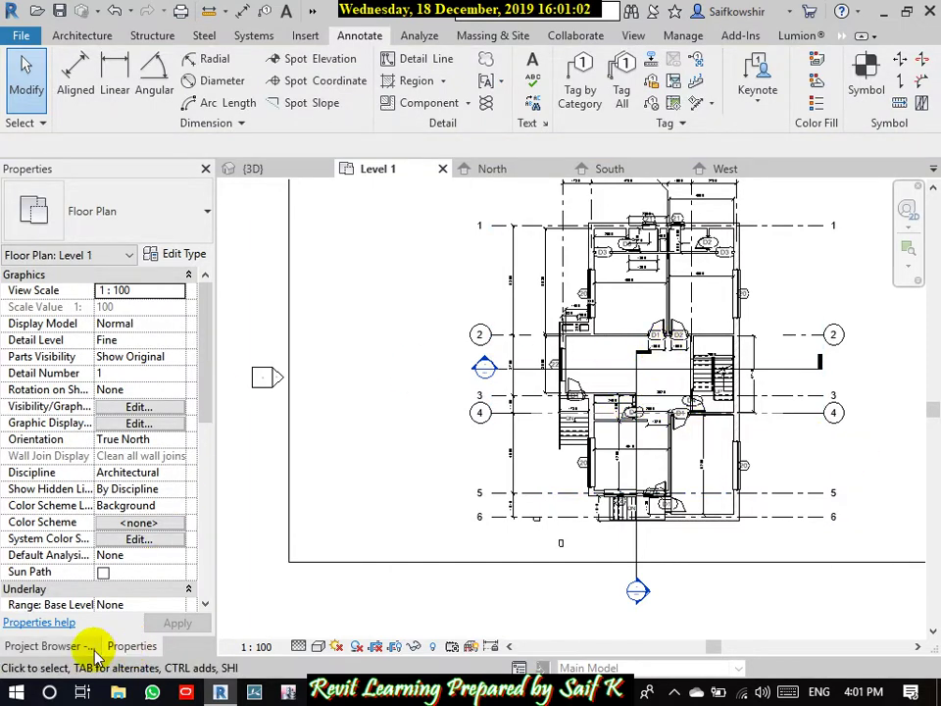
click(44, 649)
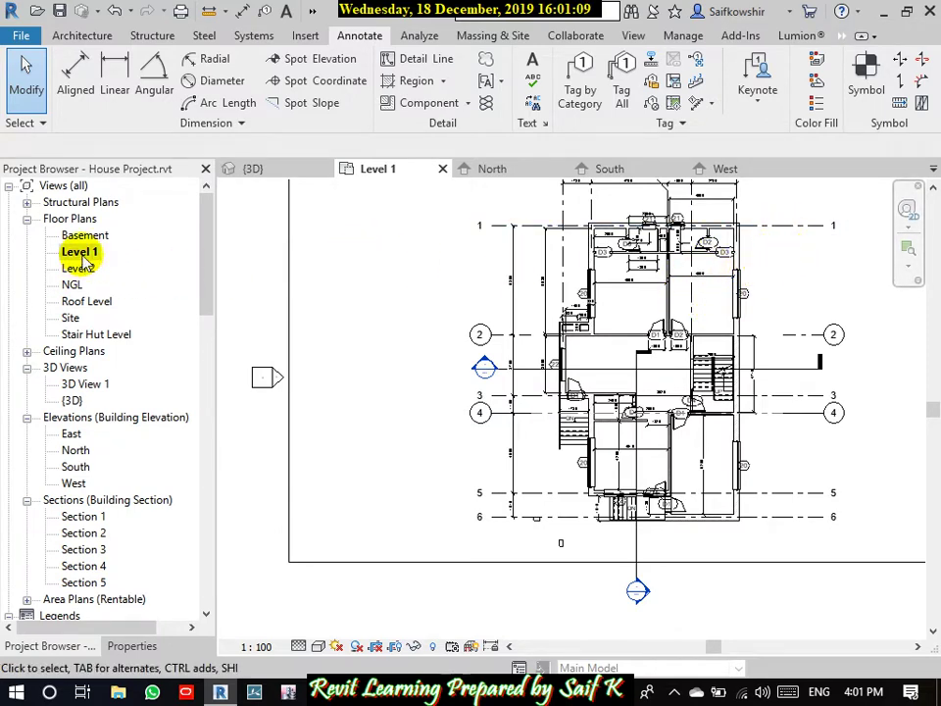
scroll(728, 315, up, 2)
scroll(677, 334, down, 1)
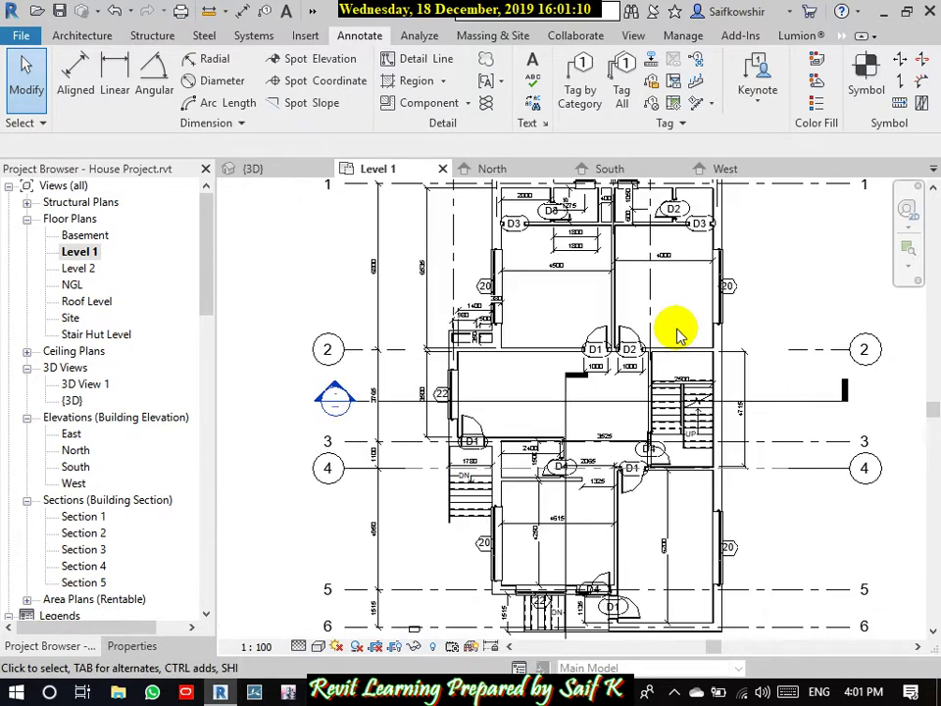
middle_drag(666, 315, 689, 347)
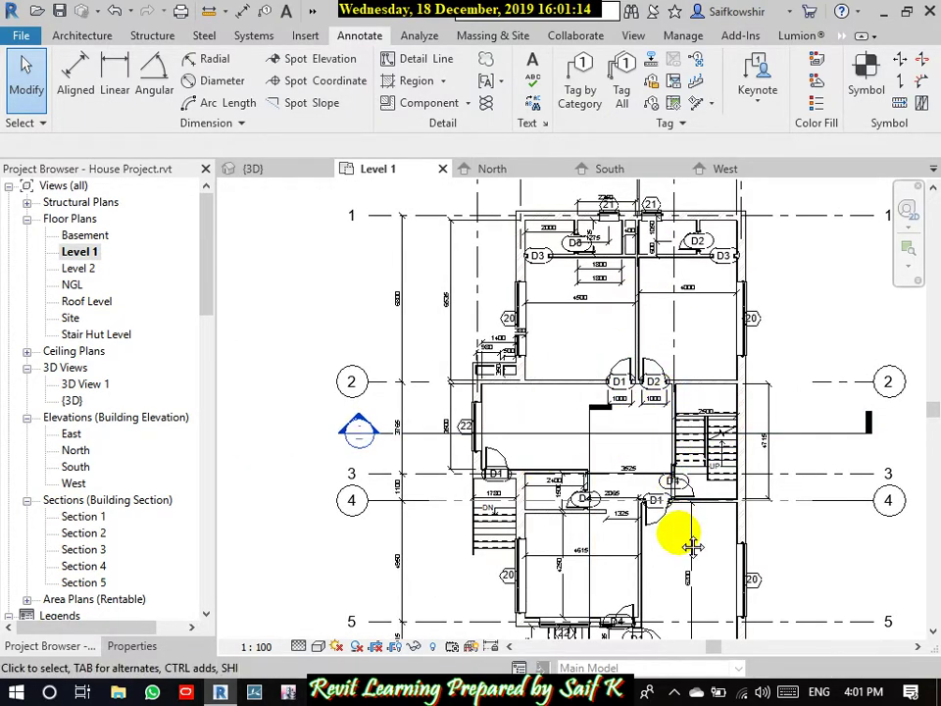
middle_drag(692, 547, 674, 483)
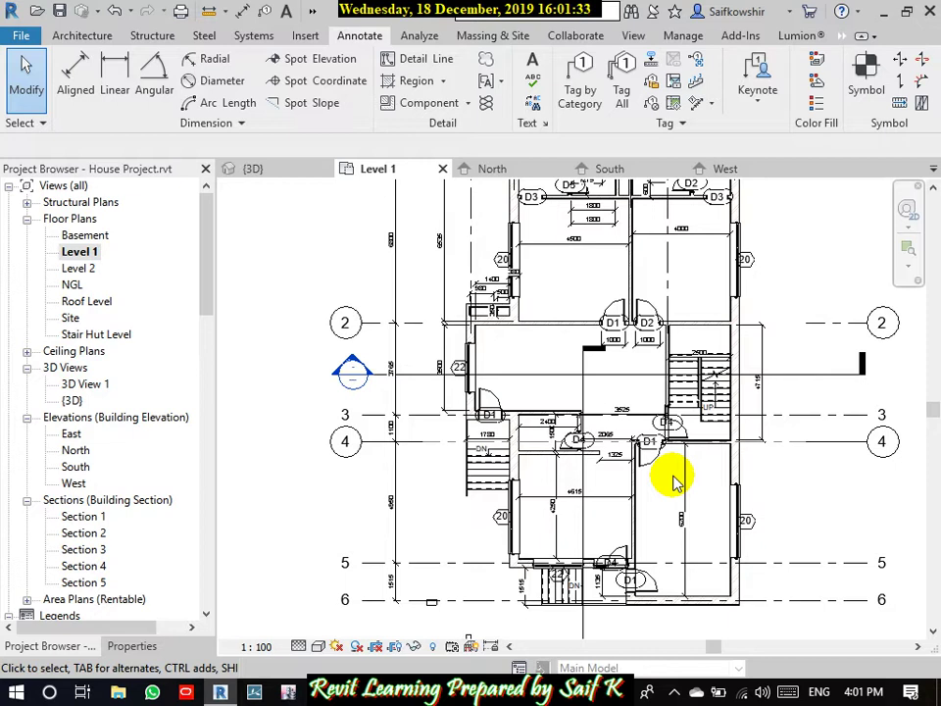
click(683, 482)
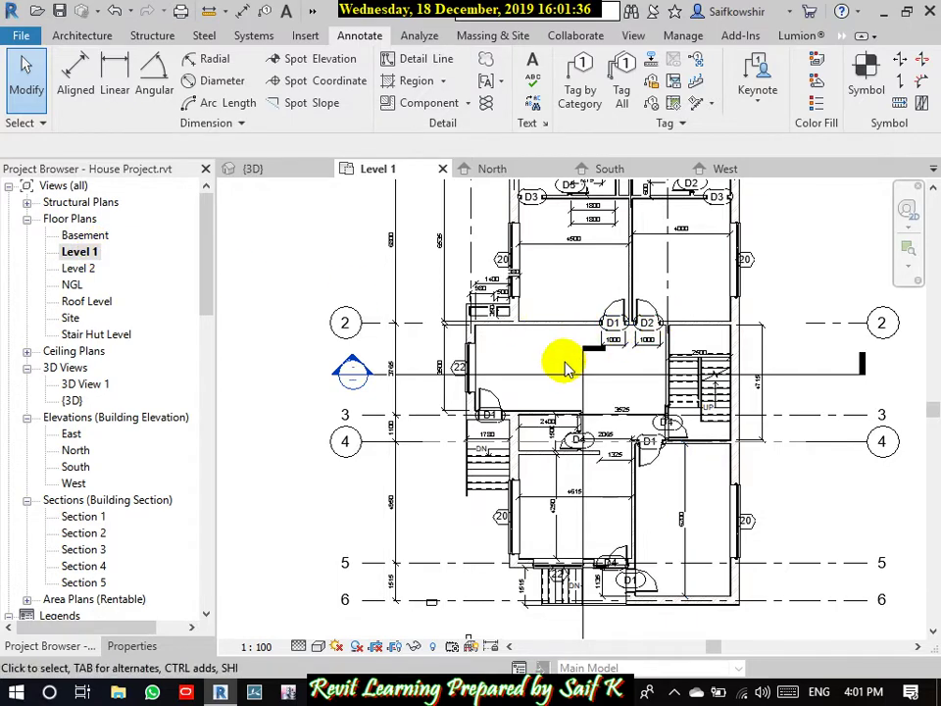
scroll(579, 361, down, 3)
middle_drag(592, 327, 605, 315)
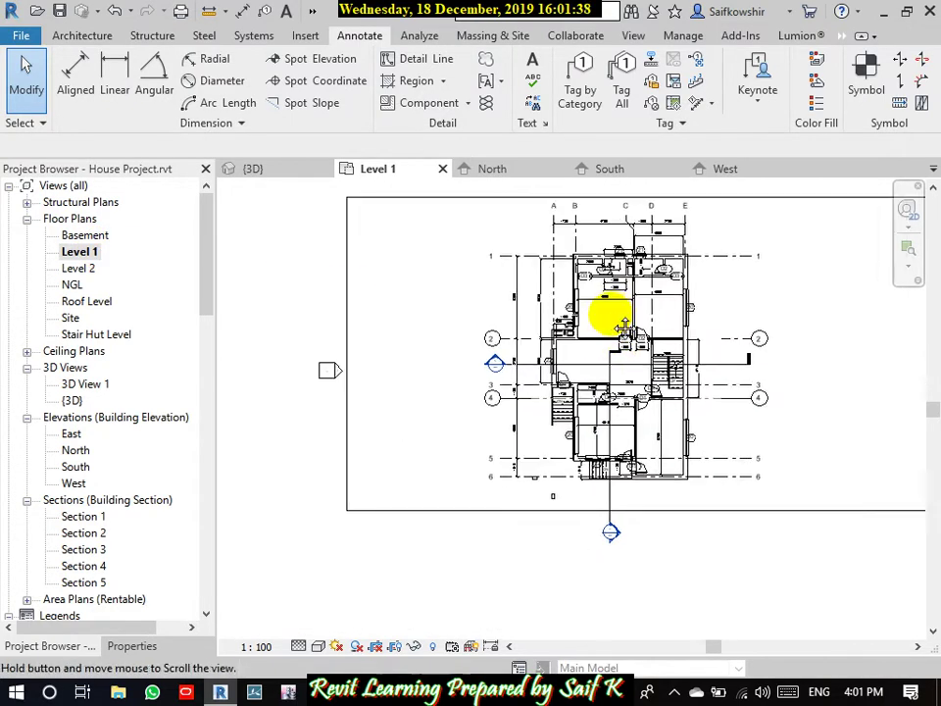
scroll(605, 314, up, 1)
scroll(608, 324, up, 2)
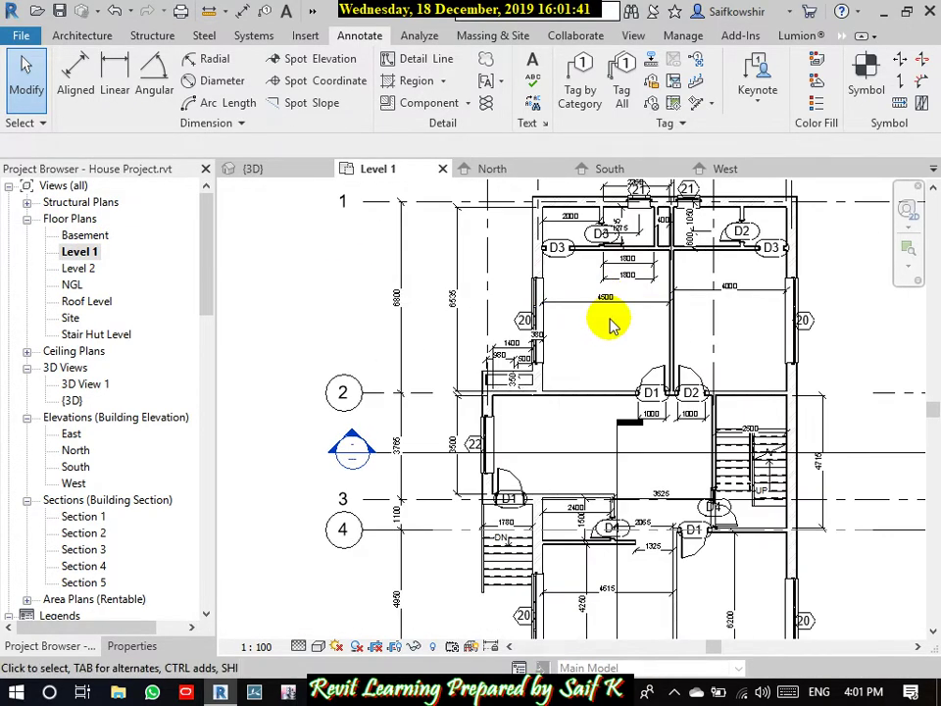
Step: Duplicate Level 1 without detailing to create the Level 1 Copy 1 plan
right_click(94, 253)
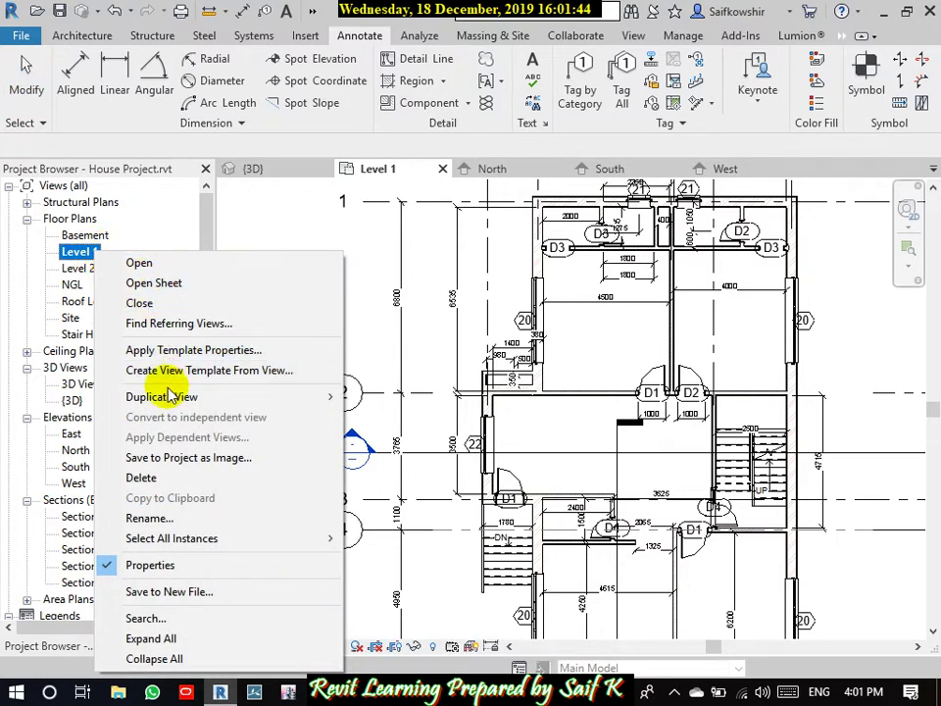
mouse_move(161, 397)
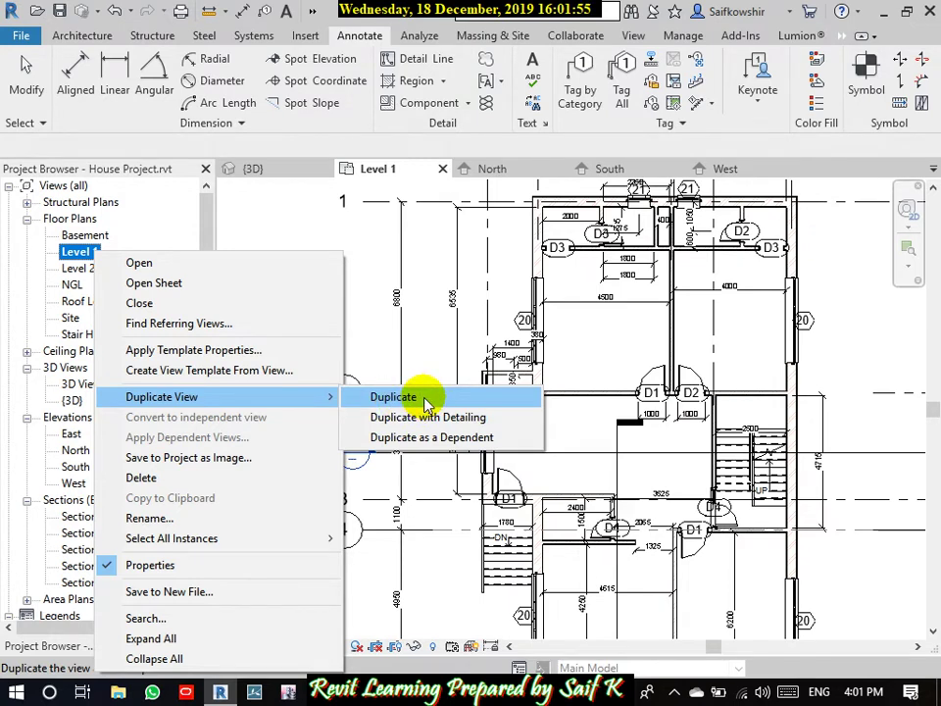
click(425, 399)
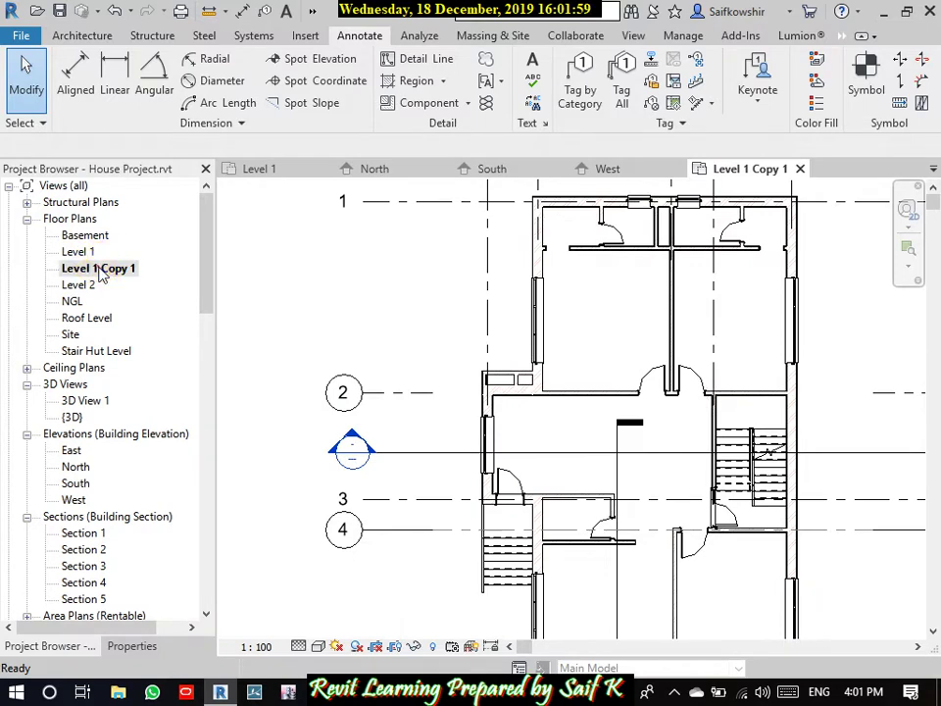
click(93, 267)
scroll(671, 348, down, 4)
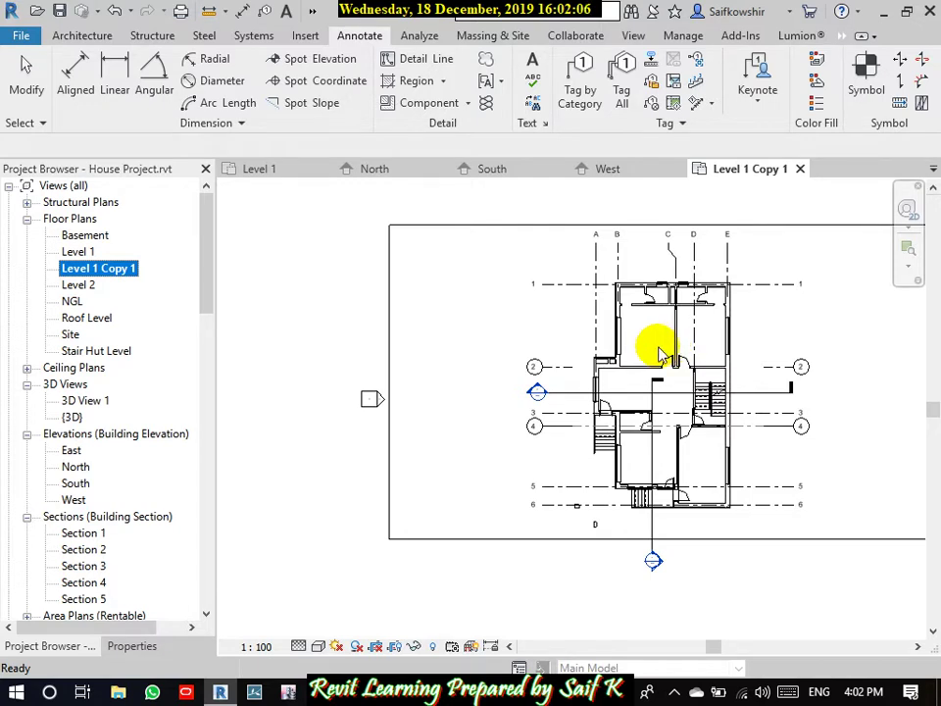
click(80, 252)
Step: Duplicate Level 1 with Detailing to create Level 1 Copy 2 with tags and dimensions
right_click(86, 255)
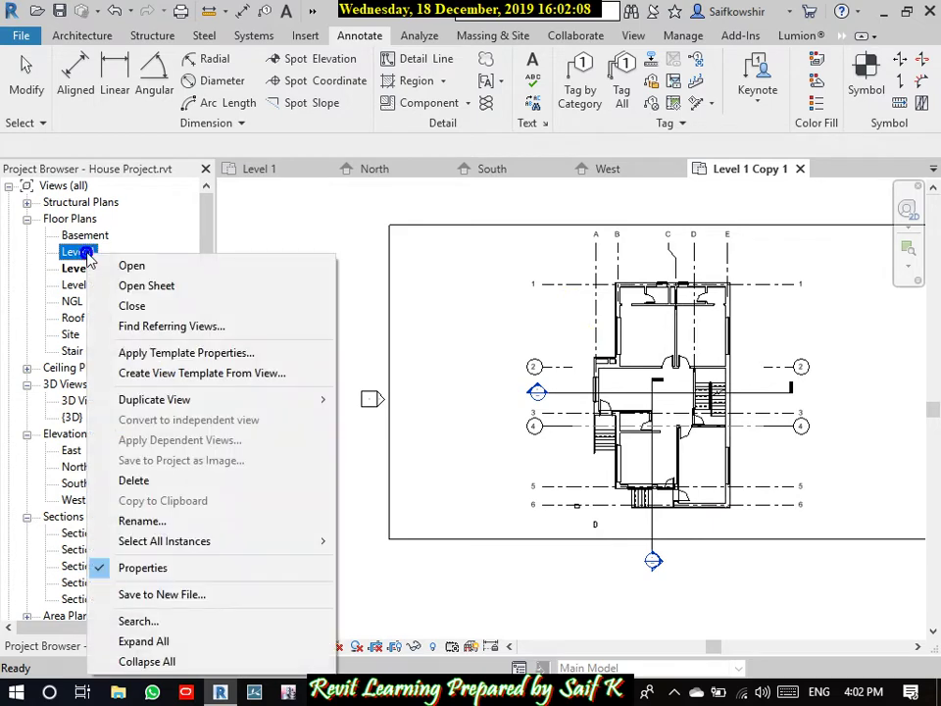
click(80, 252)
click(76, 268)
click(78, 252)
right_click(87, 253)
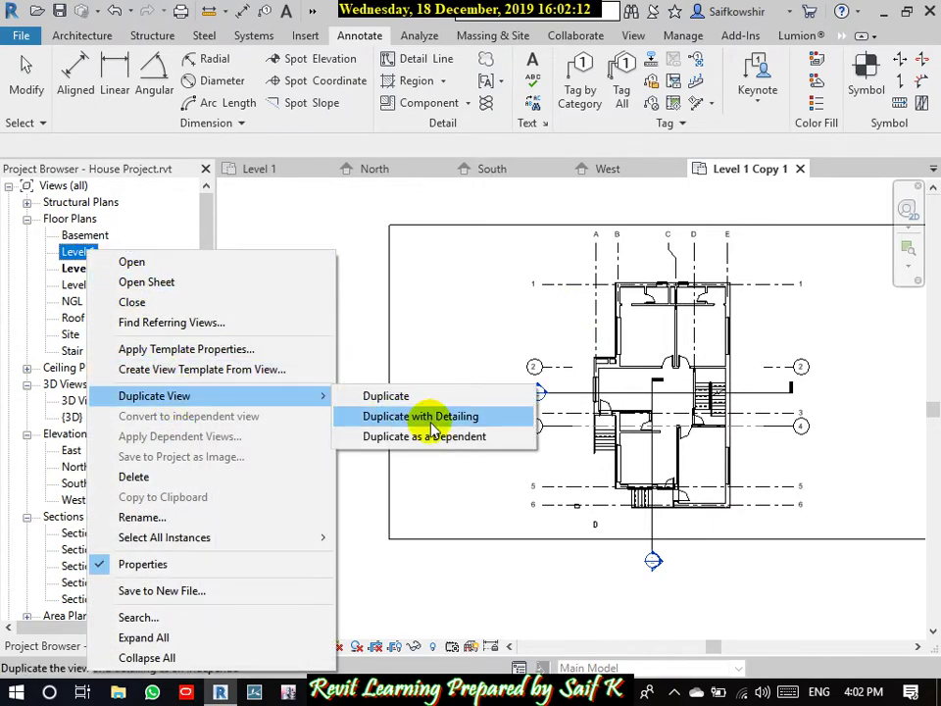
click(441, 421)
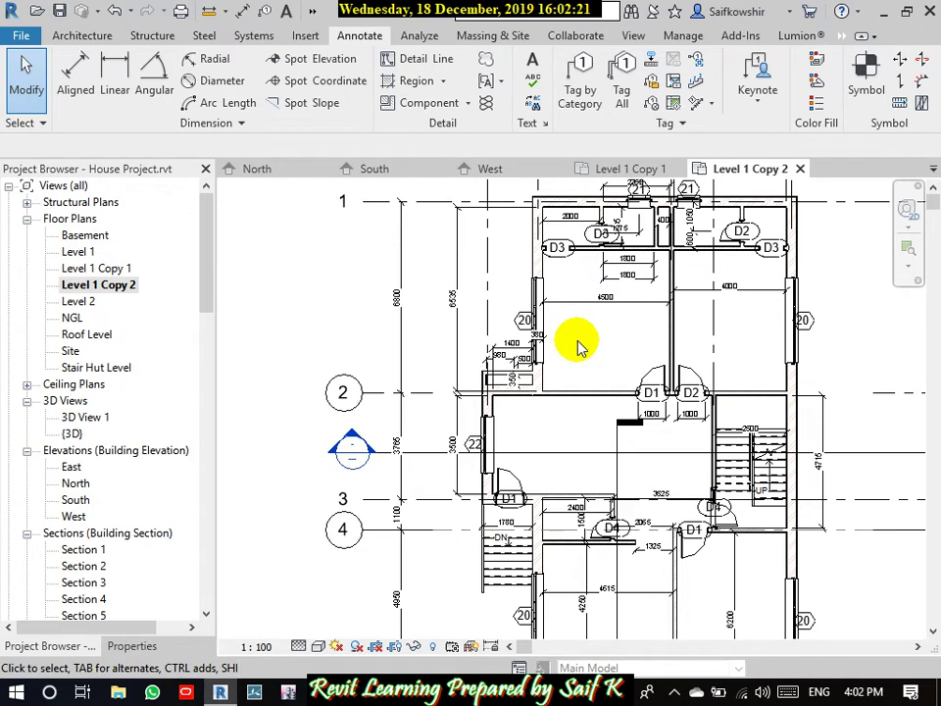
Step: Duplicate Level 1 as a Dependent, creating Level 1 - Dependent 1, and reopen Level 1
right_click(76, 251)
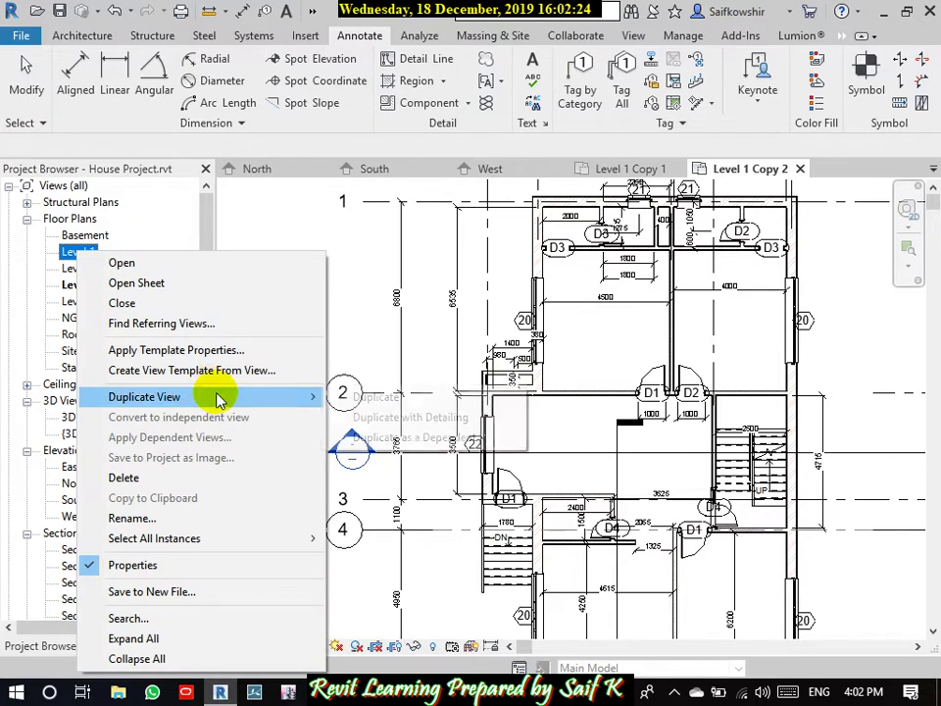
mouse_move(144, 396)
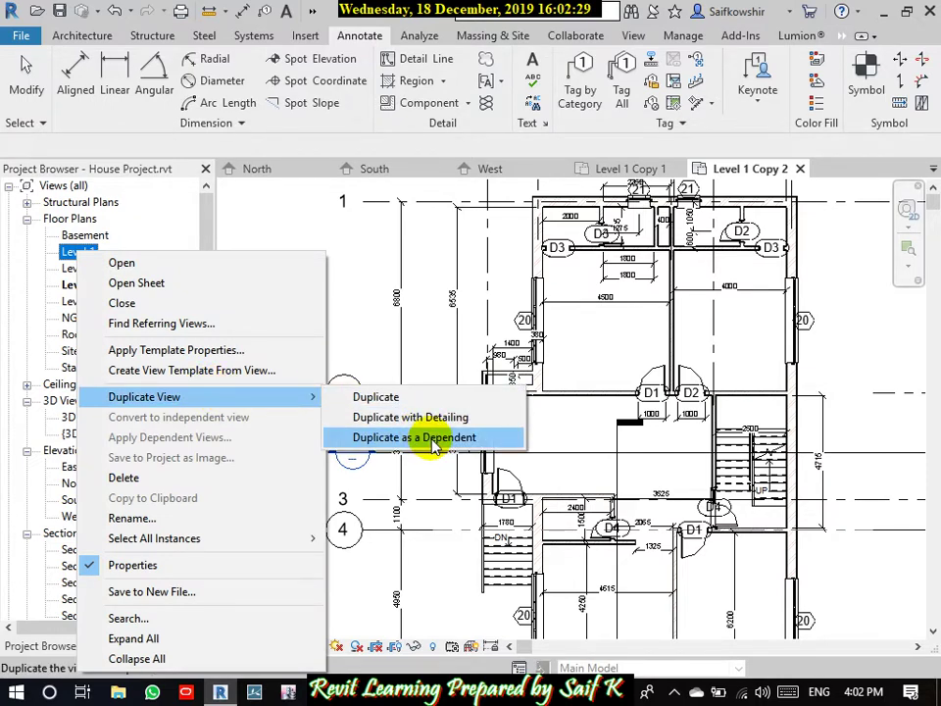
click(434, 442)
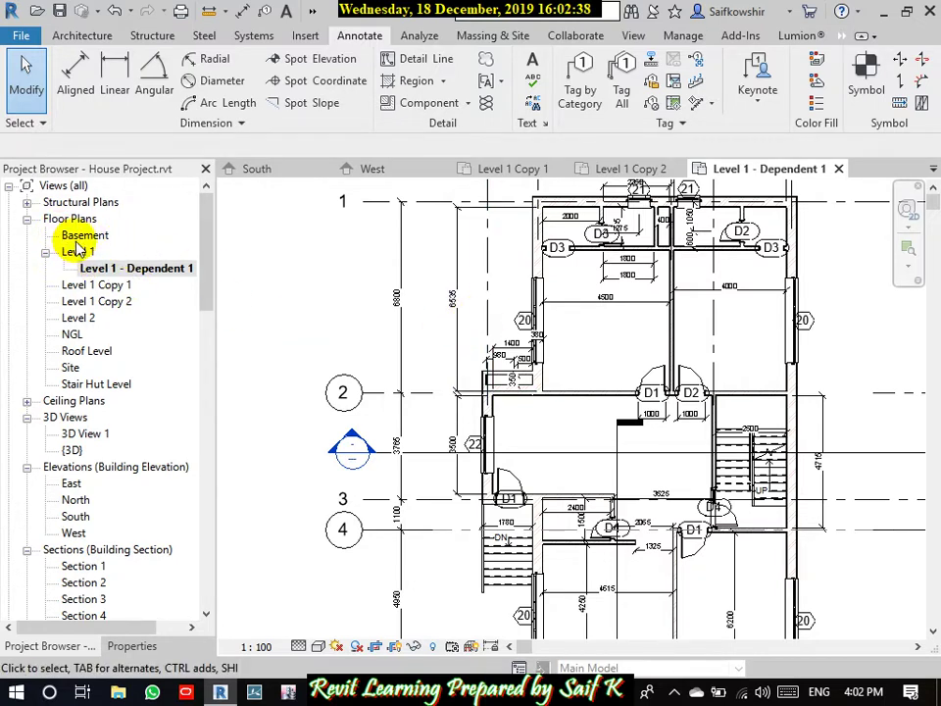
double_click(78, 249)
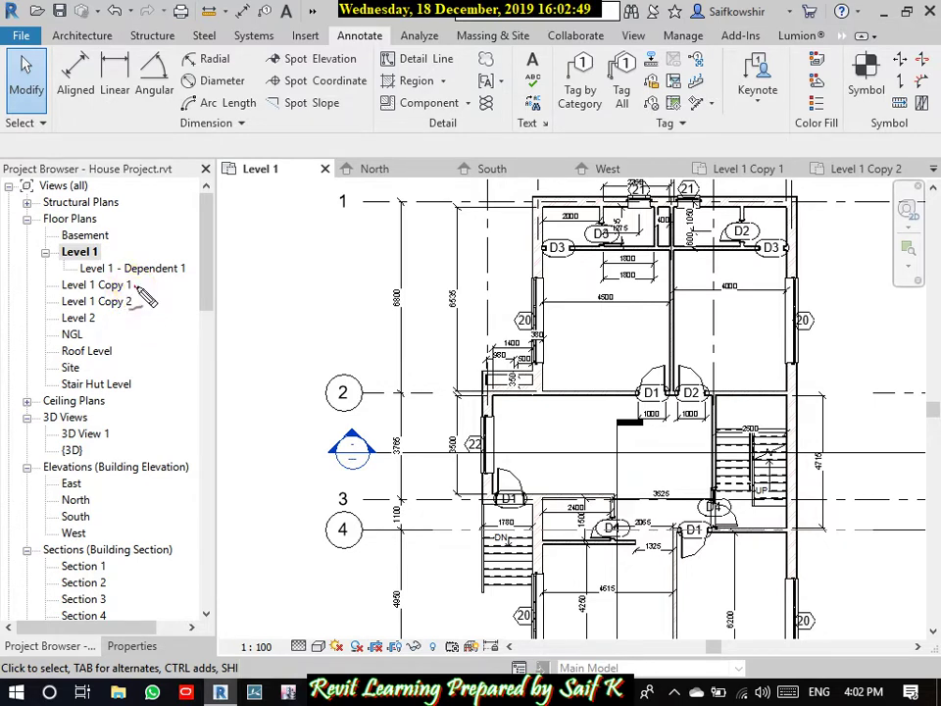
drag(155, 287, 173, 286)
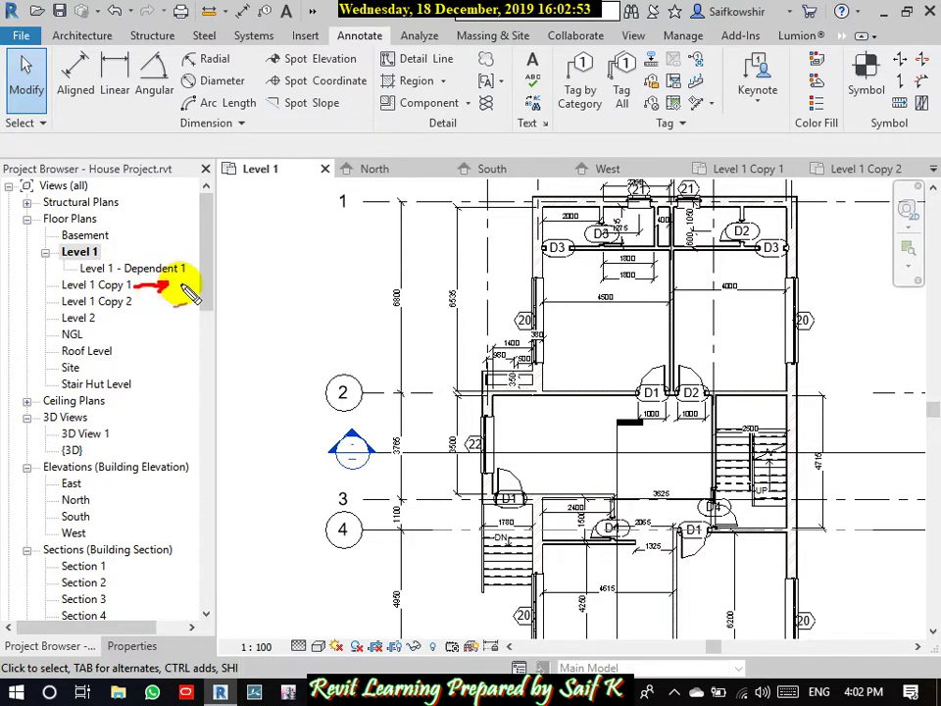
drag(133, 302, 145, 302)
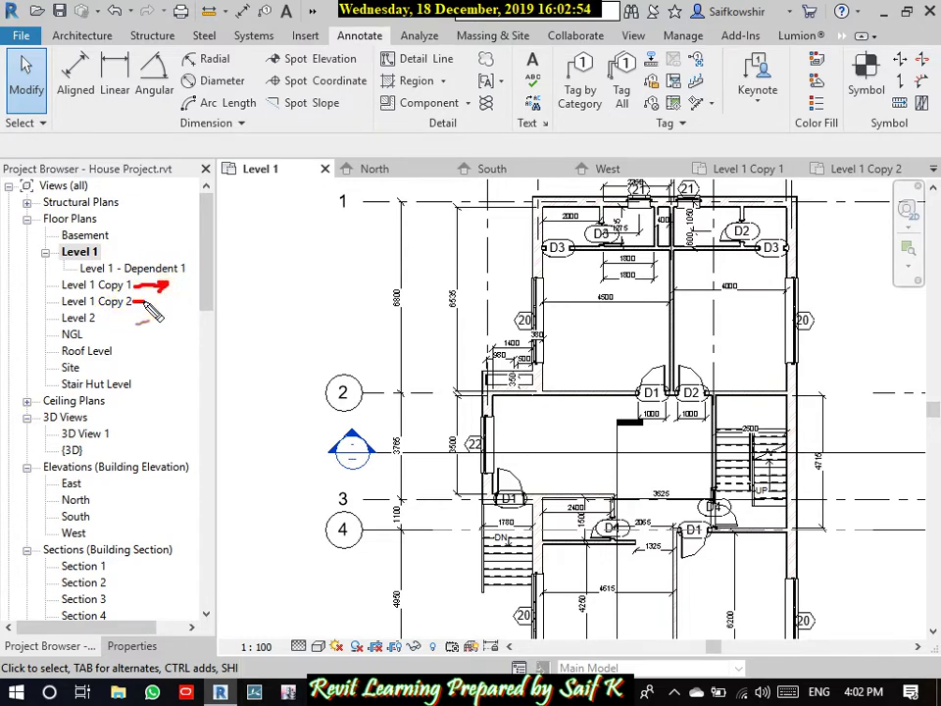
drag(185, 268, 205, 265)
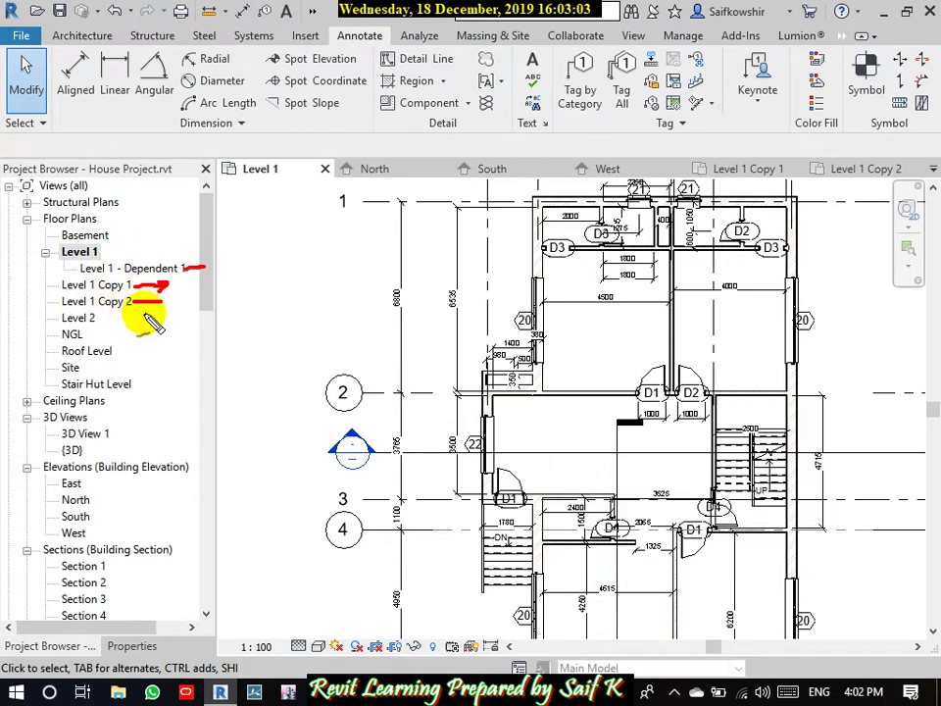
key(e)
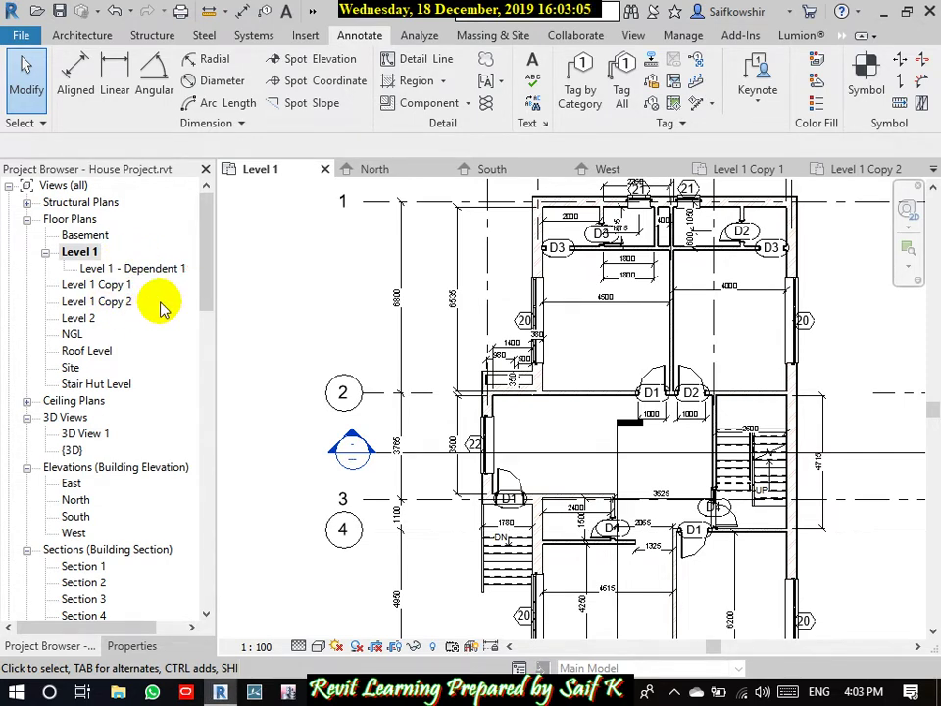
Step: Change the upper-left room's 4500 wall dimension to 5000, then open Level 1 - Dependent 1
click(540, 257)
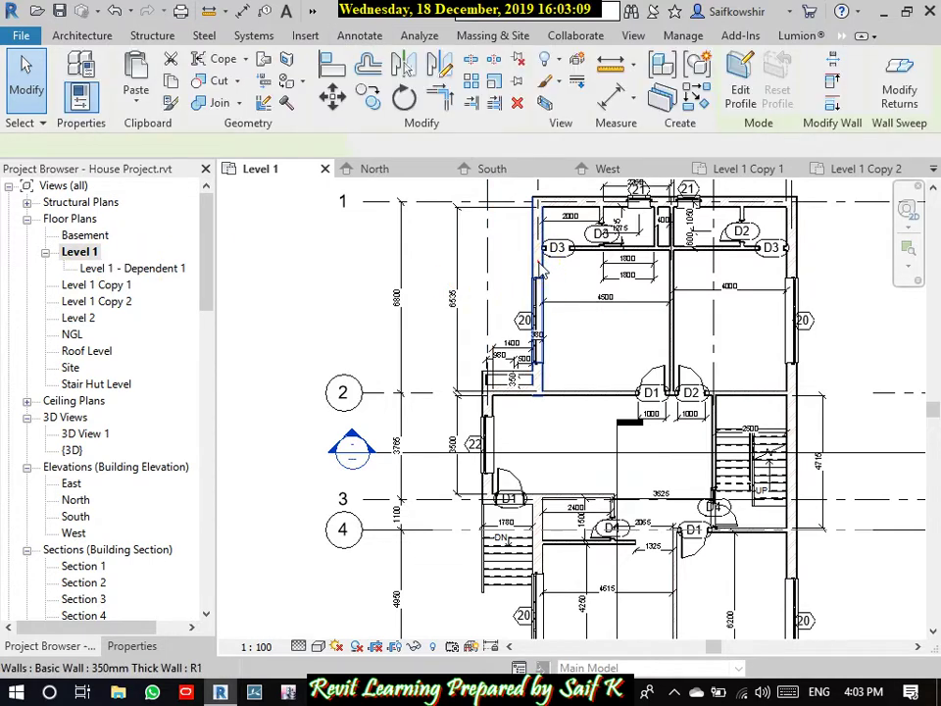
click(606, 295)
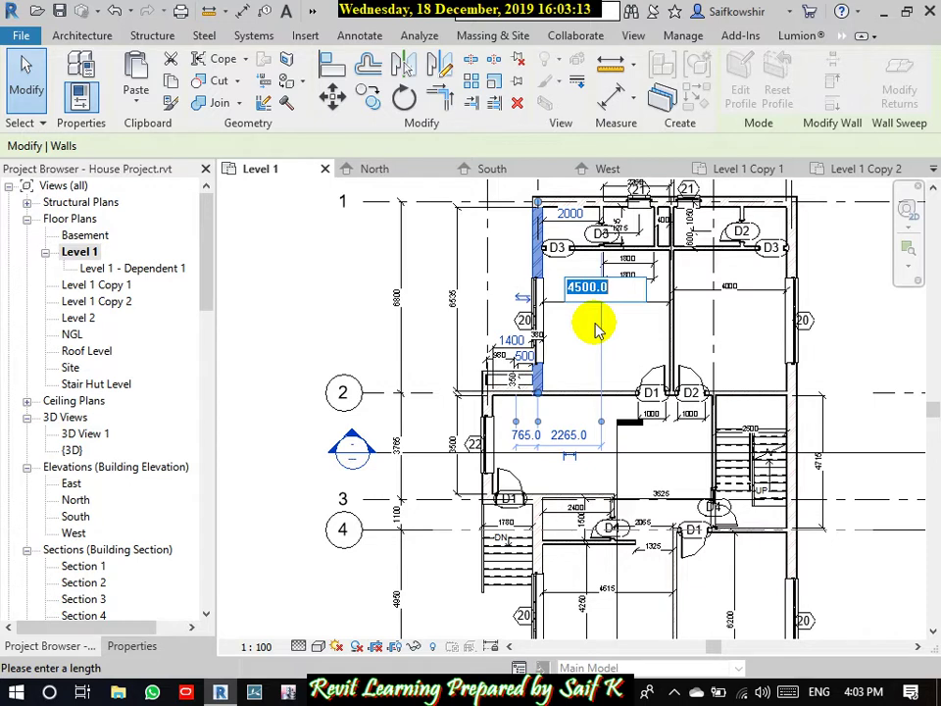
text(50)
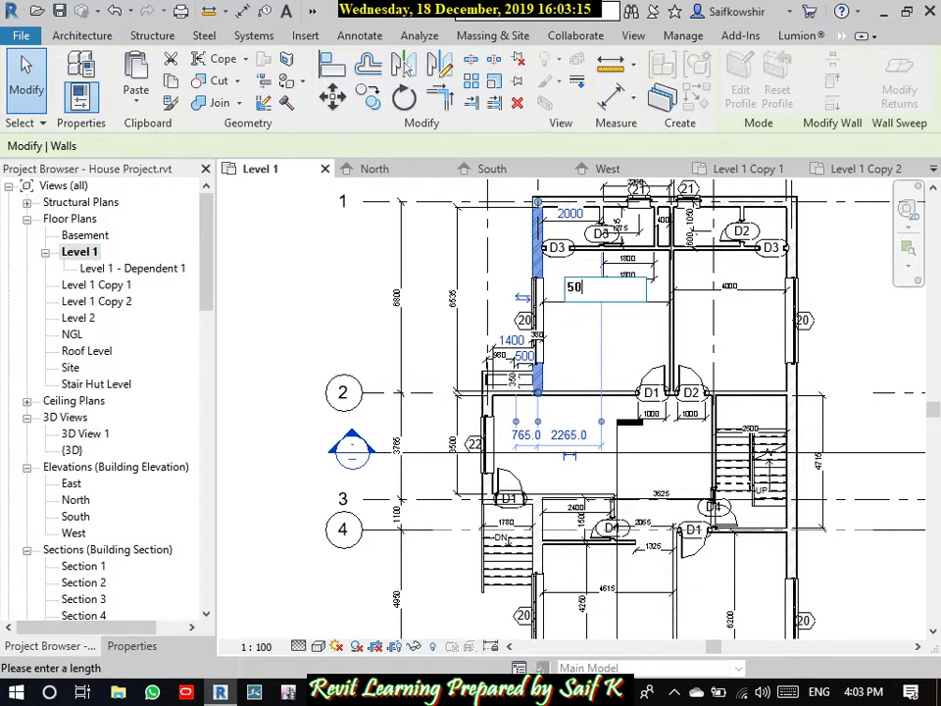
key(Return)
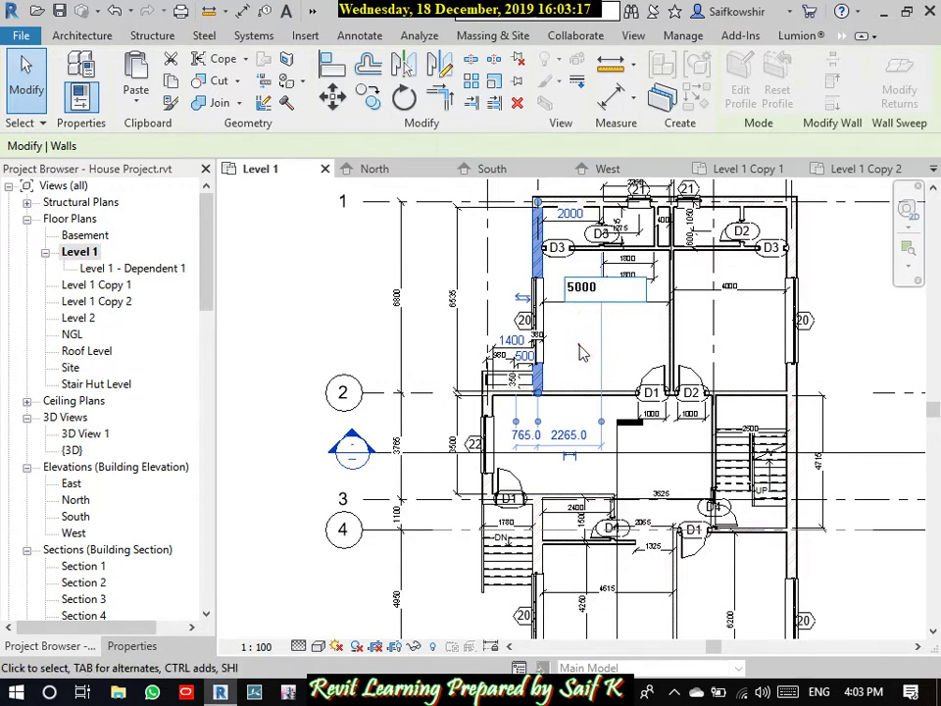
click(349, 285)
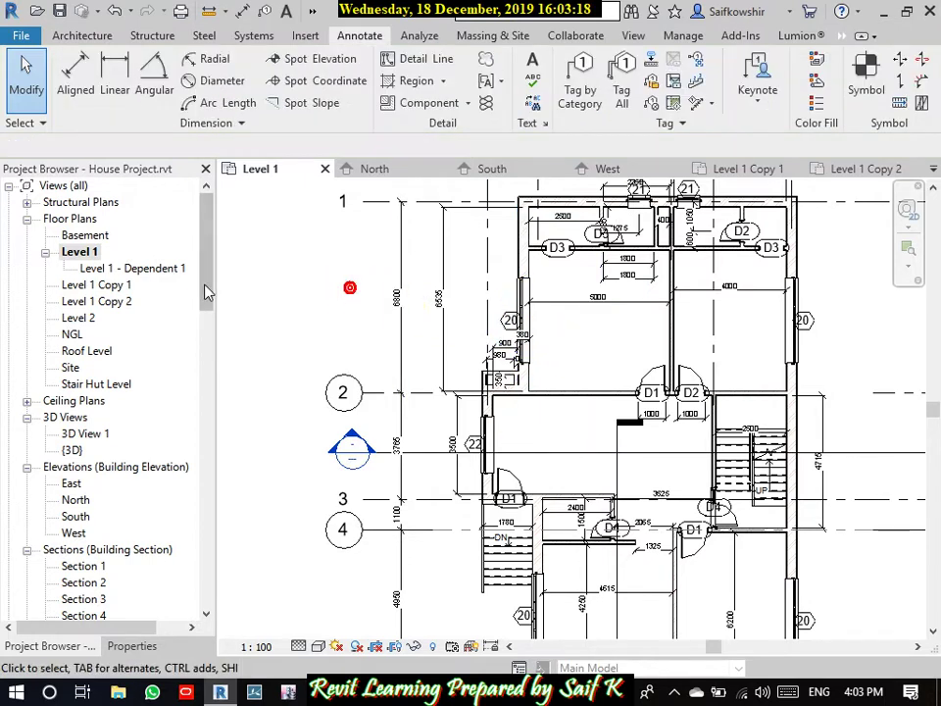
click(165, 271)
double_click(167, 271)
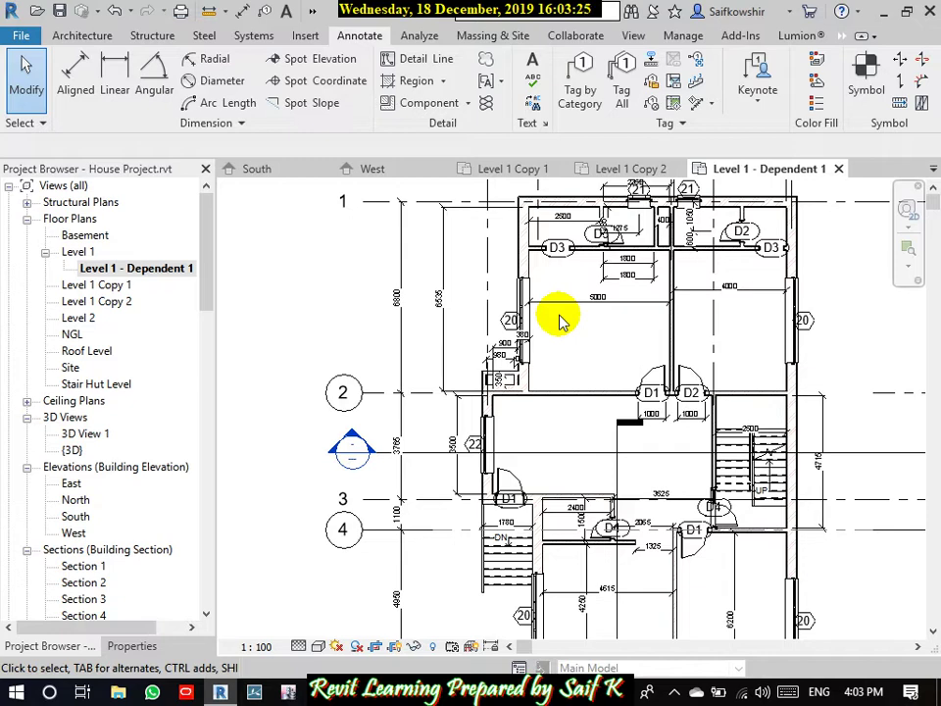
Step: In Level 1 Copy 1, dimension the 5000 left-to-interior wall distance, then open Level 1 Copy 2
double_click(102, 286)
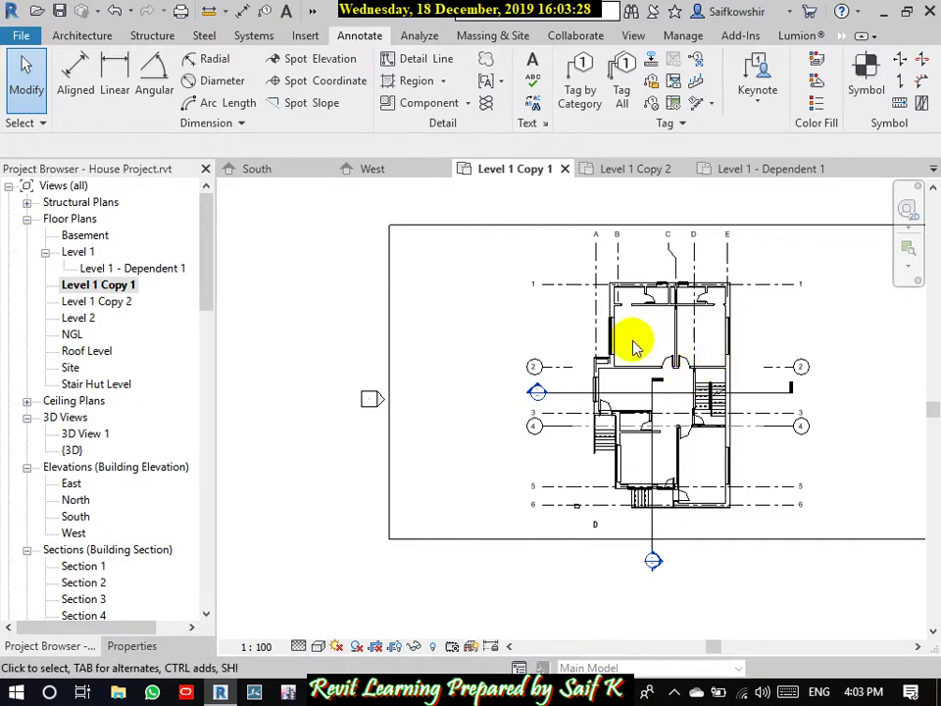
scroll(635, 337, up, 3)
scroll(651, 330, up, 2)
scroll(676, 315, up, 2)
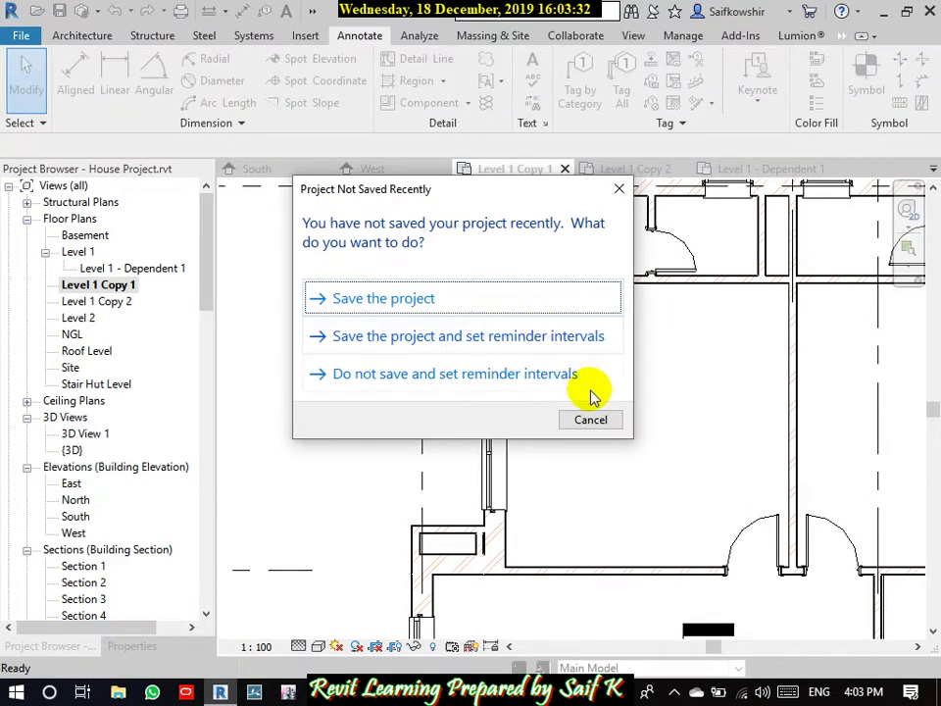
click(599, 419)
click(509, 313)
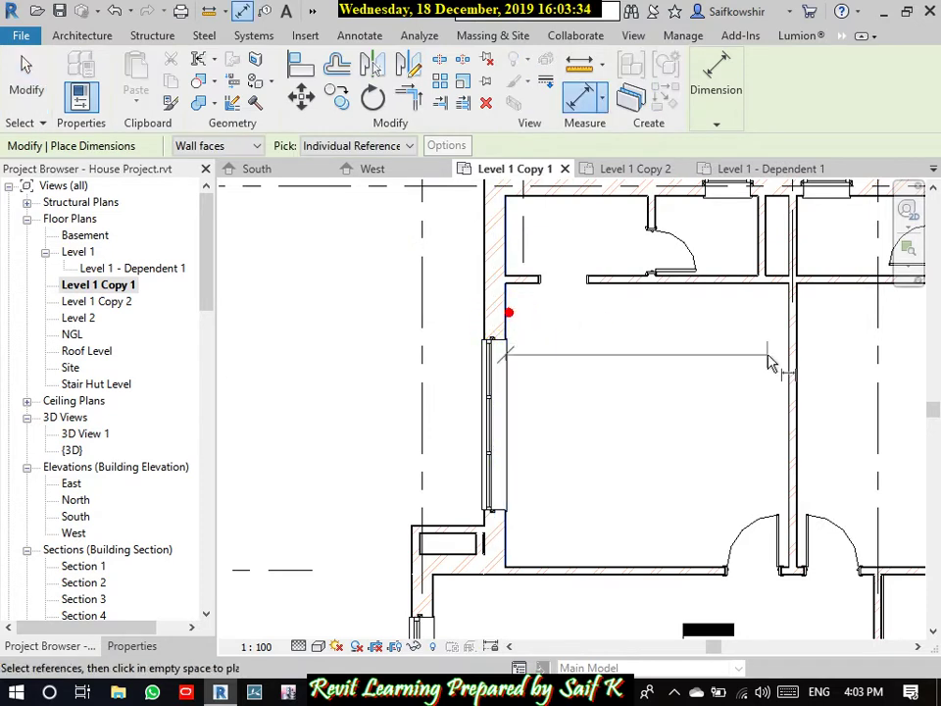
click(791, 354)
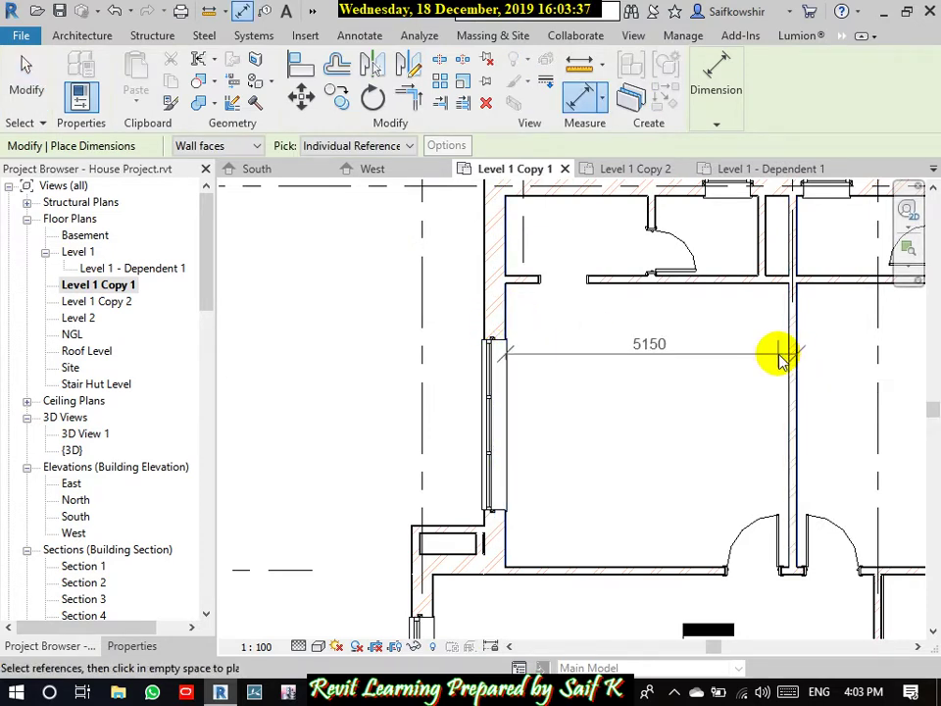
key(Escape)
click(508, 313)
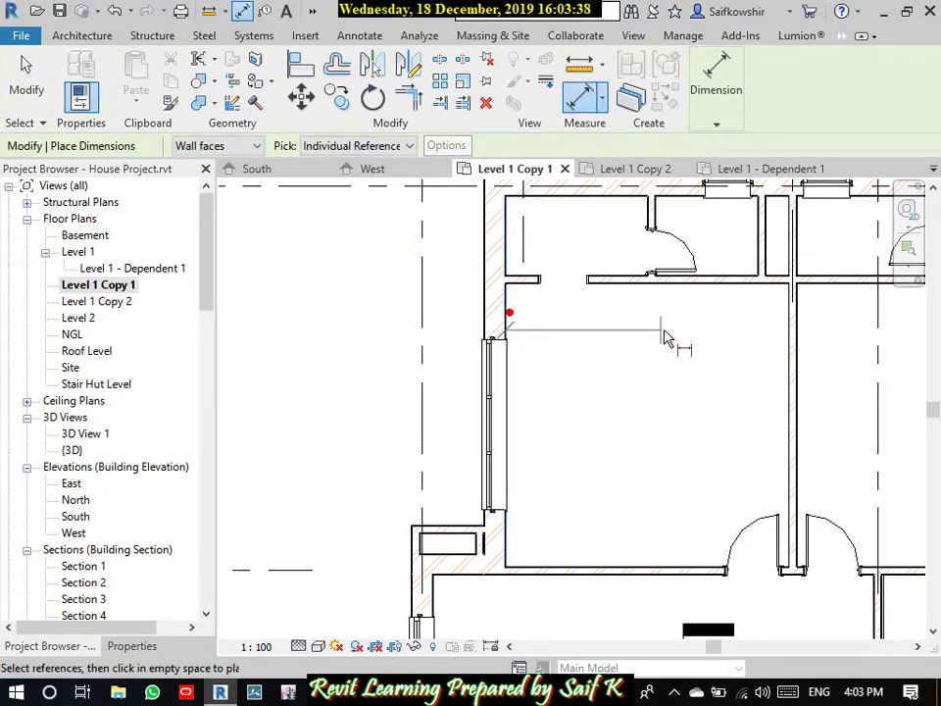
click(790, 346)
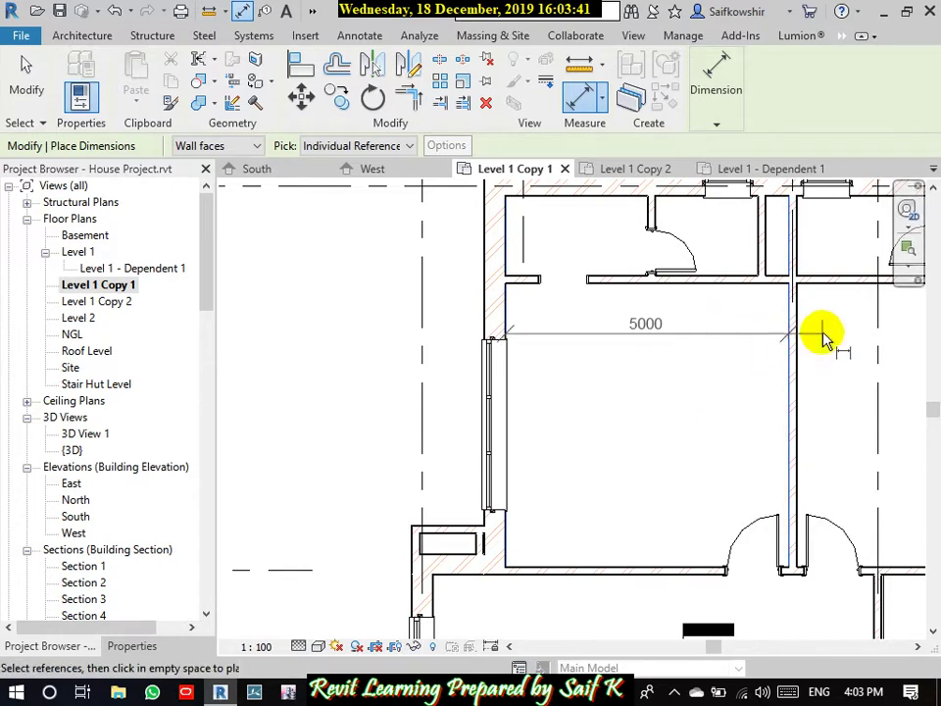
click(824, 338)
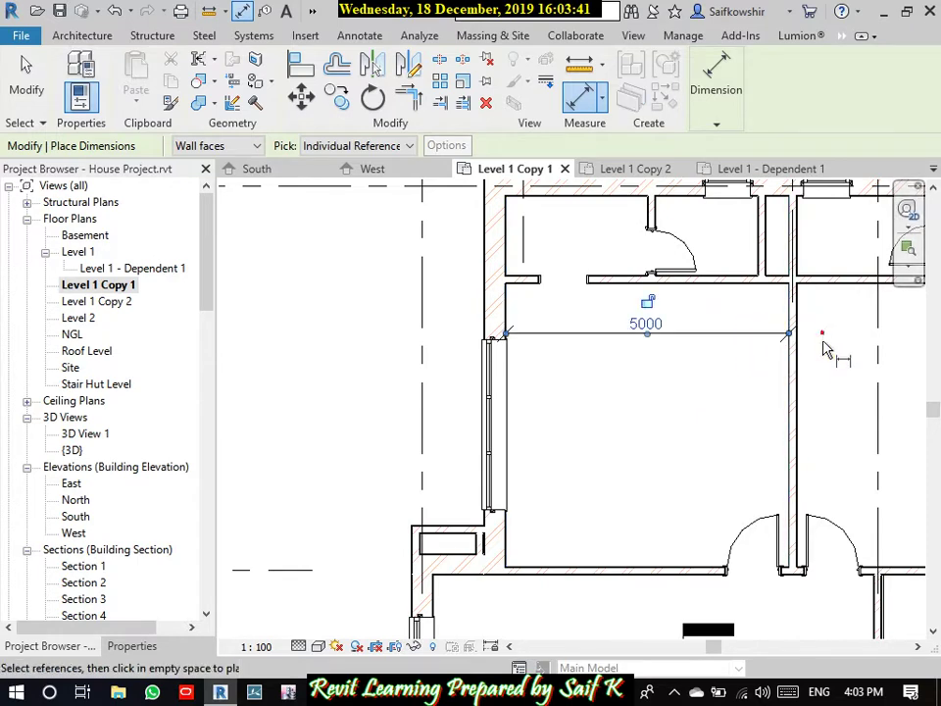
double_click(115, 303)
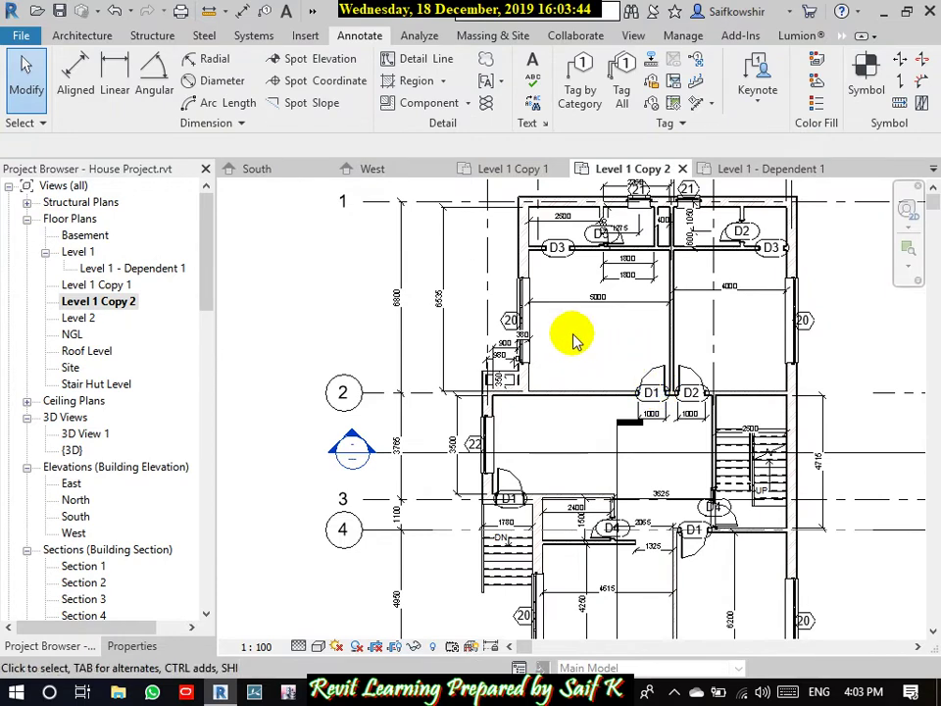
Step: Close the Level 1 - Dependent 1 view and delete it from Floor Plans
scroll(573, 314, up, 3)
scroll(636, 362, down, 3)
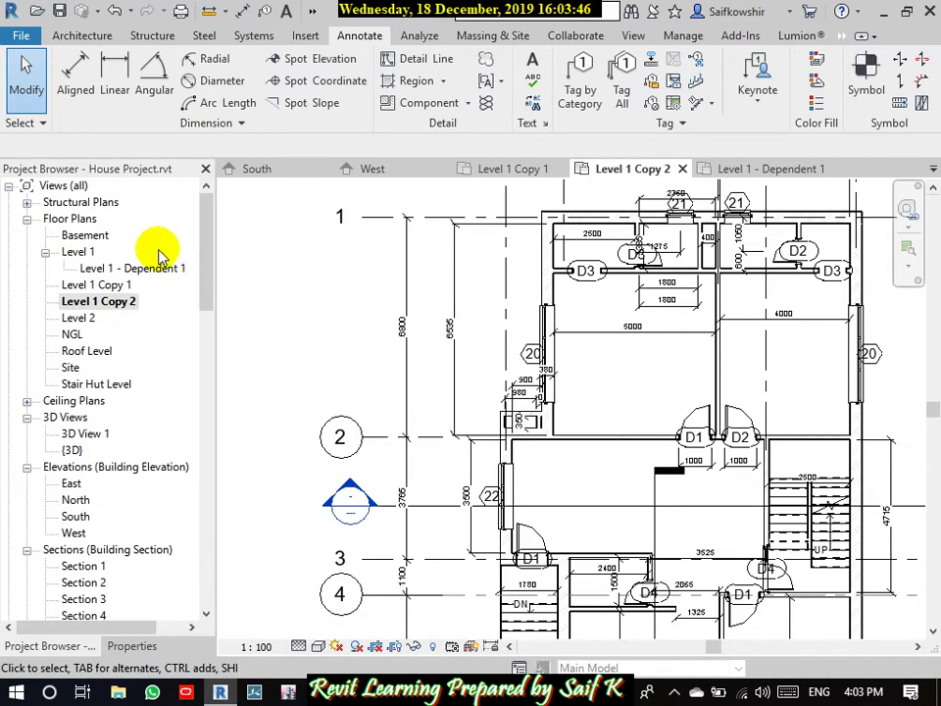
double_click(147, 271)
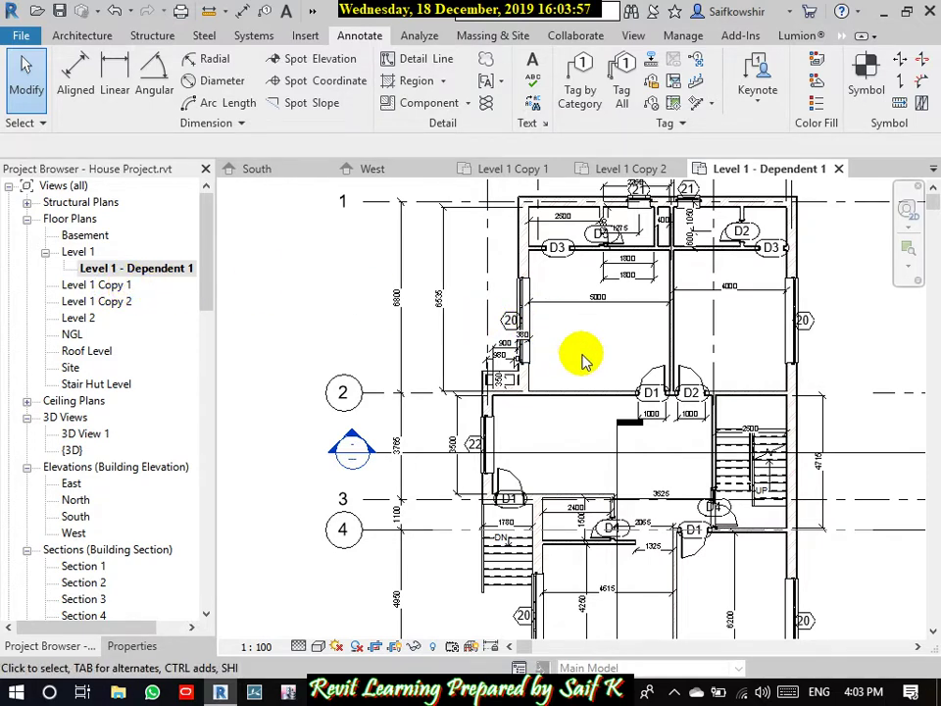
right_click(153, 270)
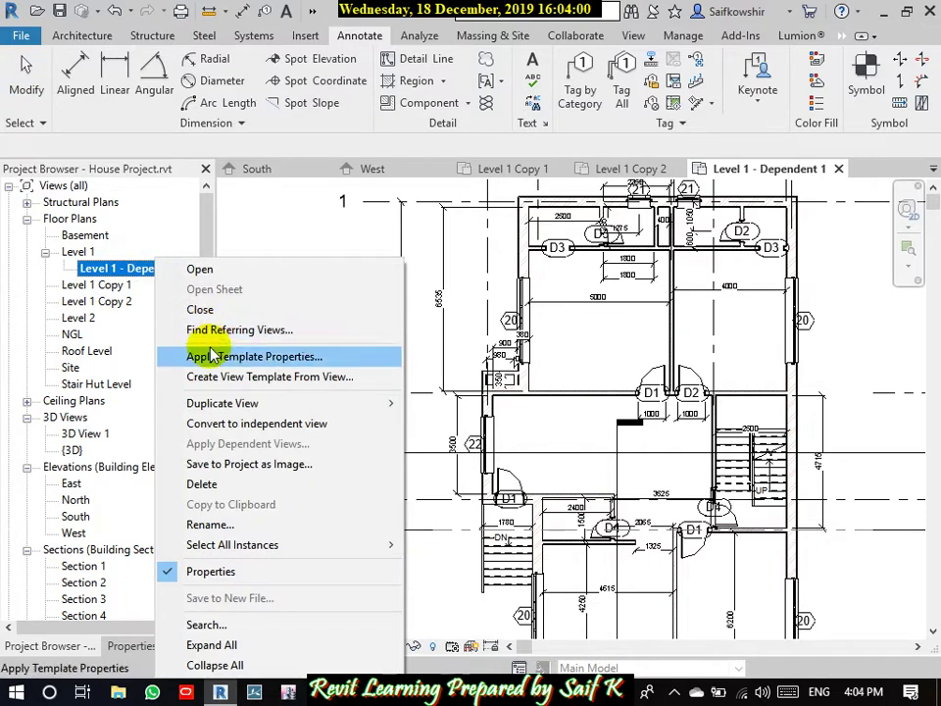
click(200, 309)
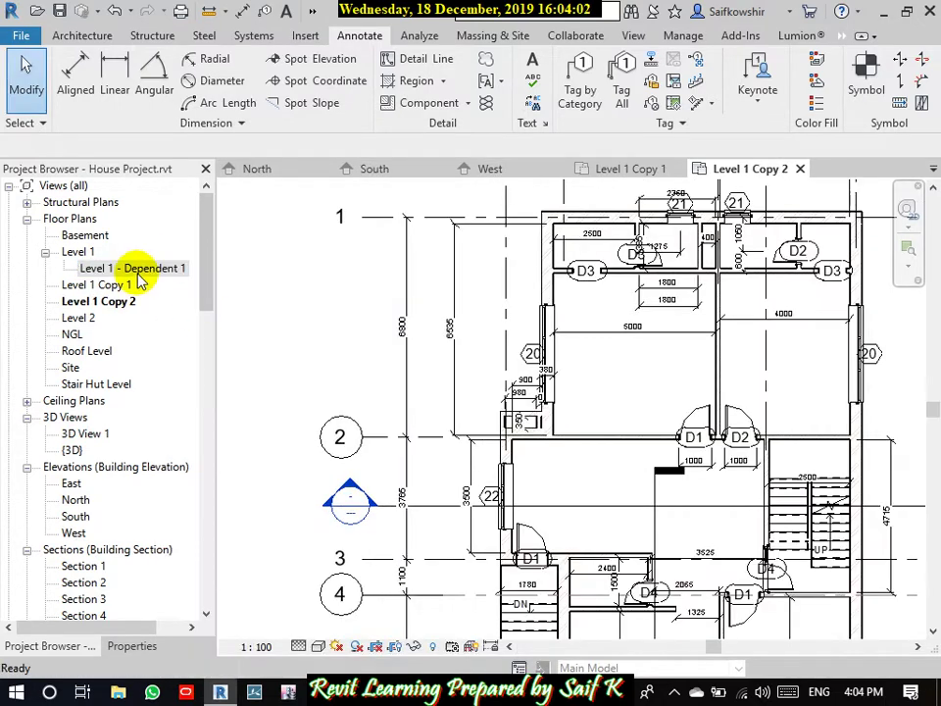
click(137, 271)
key(Delete)
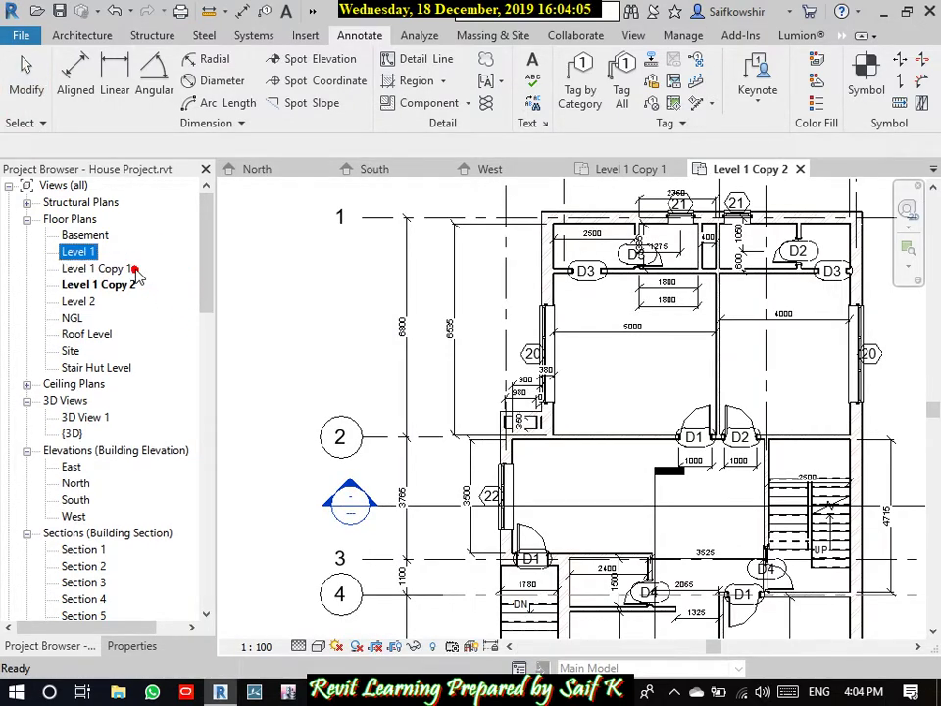
click(154, 270)
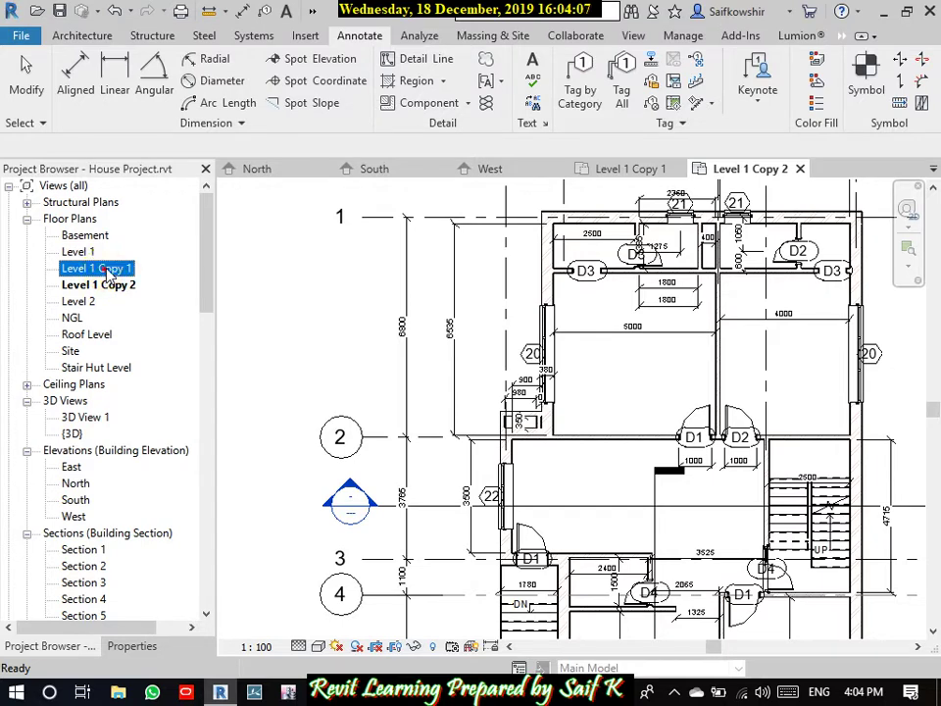
Step: Change the room's 5000 left-wall dimension back to 4500, then open Level 1 Copy 1
click(549, 287)
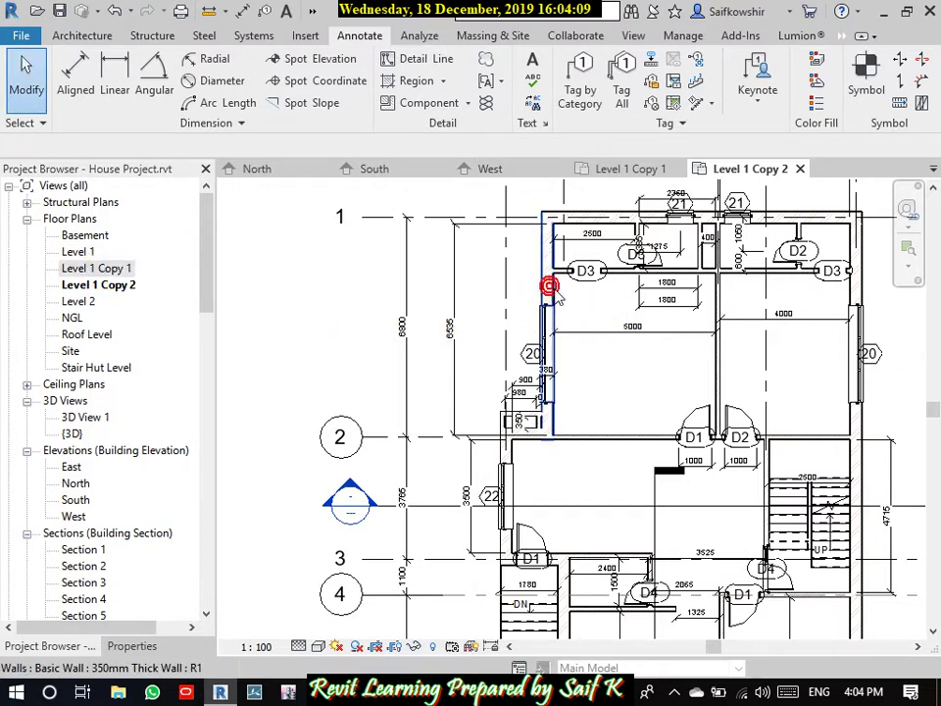
click(618, 319)
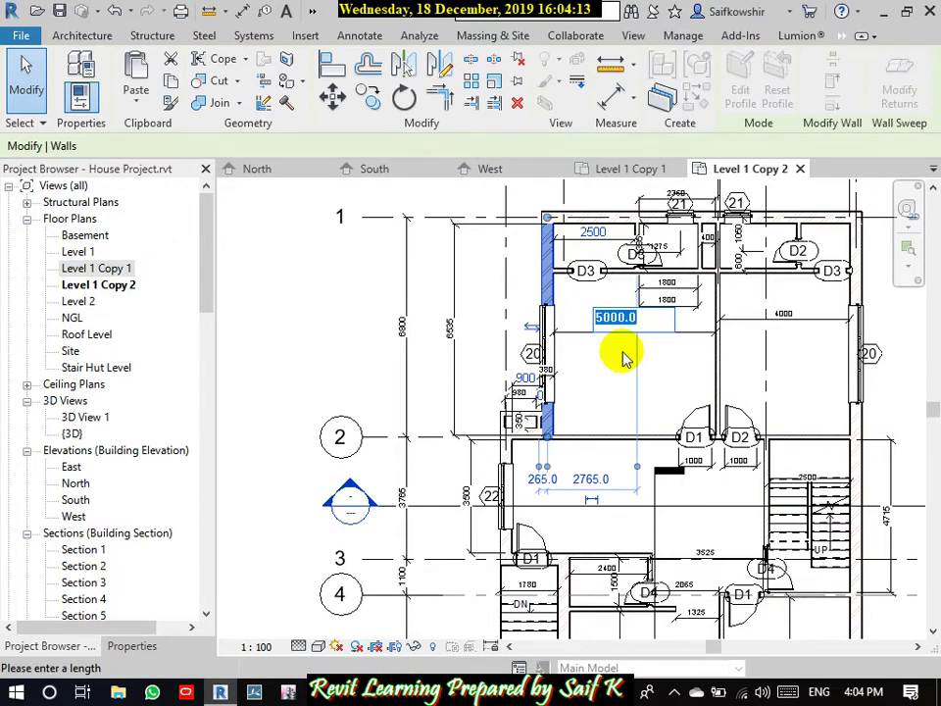
text(45)
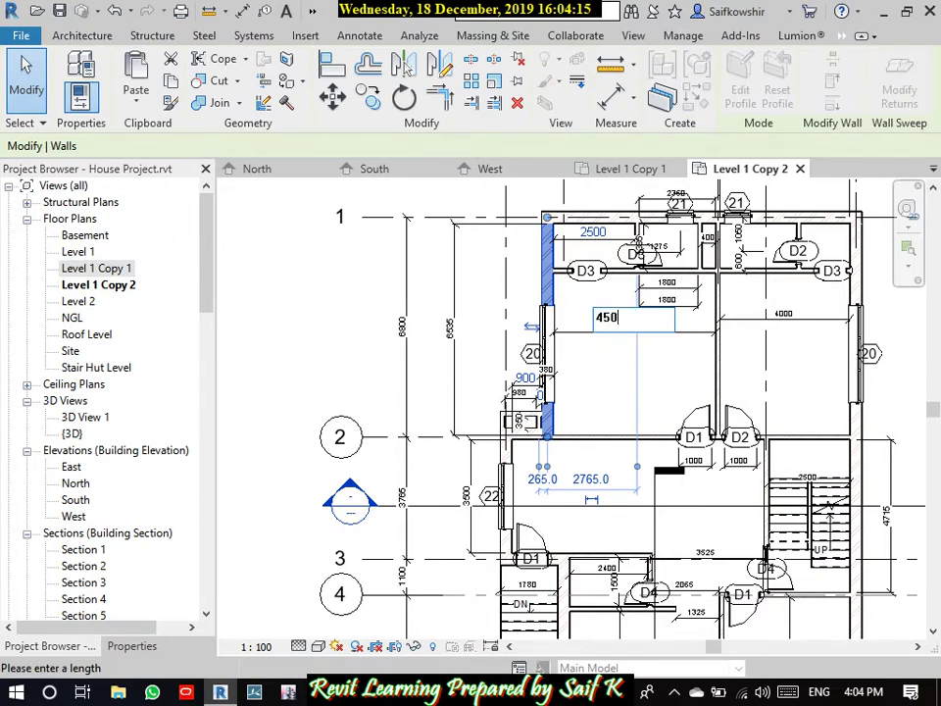
key(Return)
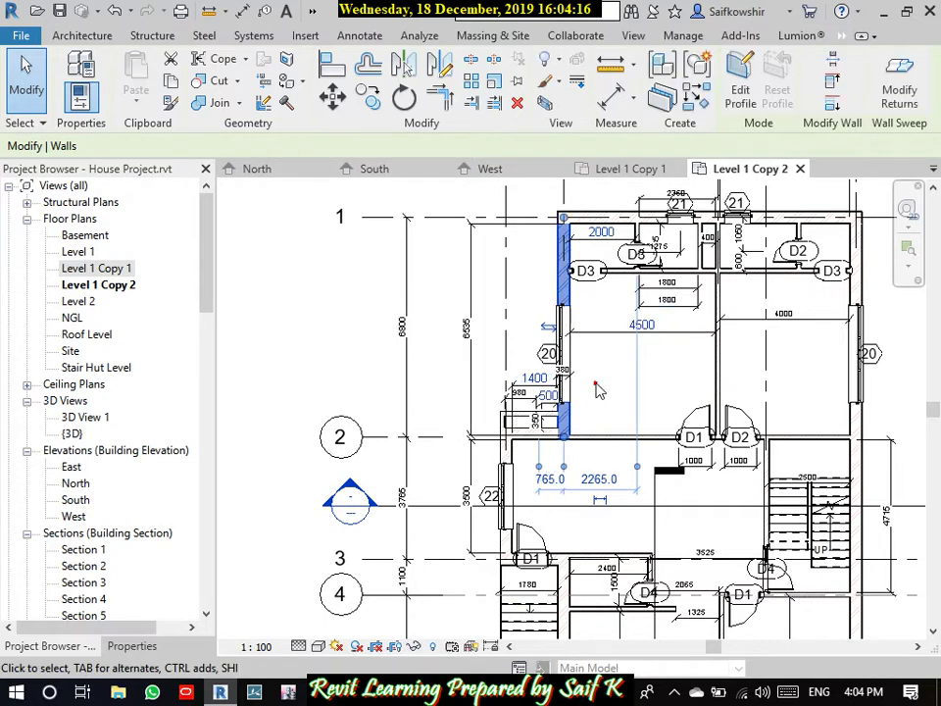
click(561, 382)
click(361, 331)
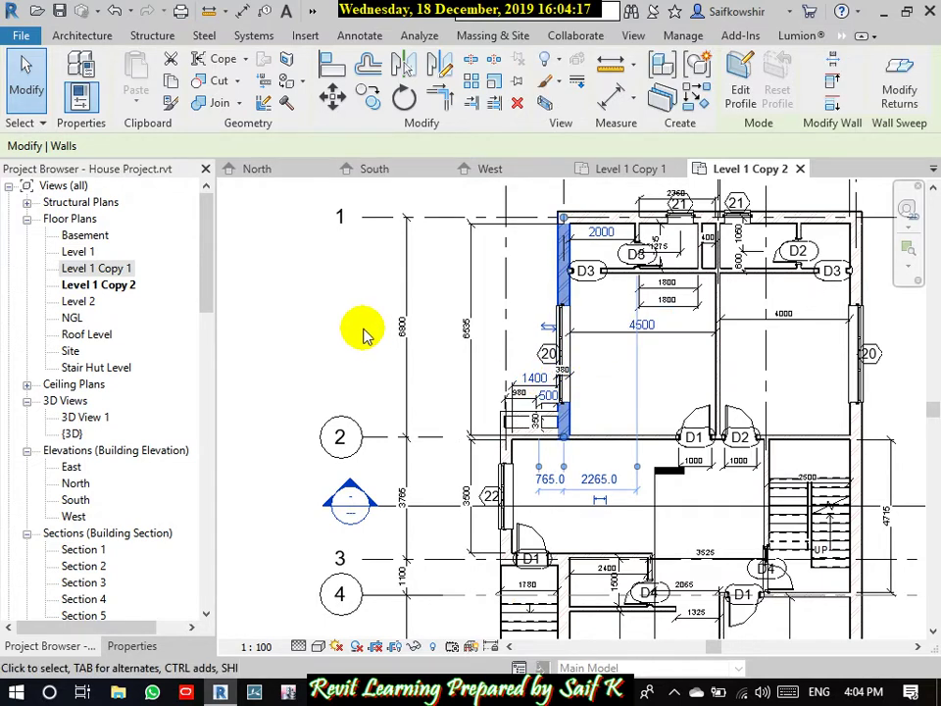
click(93, 285)
double_click(74, 269)
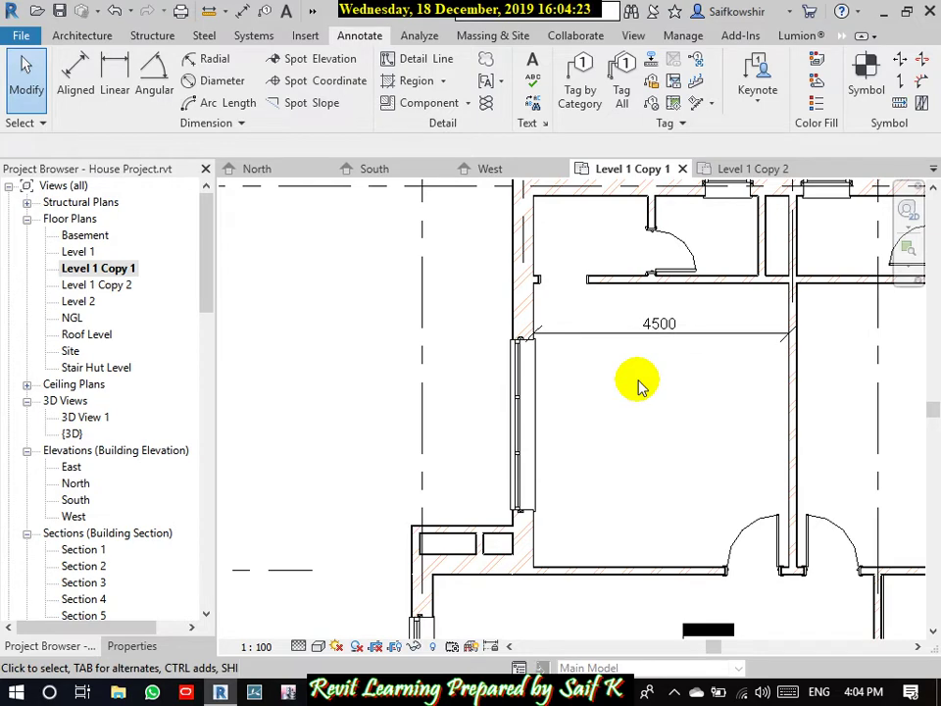
Step: Switch through Level 1 and Level 1 Copy 1 to reopen Level 1 Copy 2
double_click(80, 252)
double_click(98, 269)
double_click(105, 285)
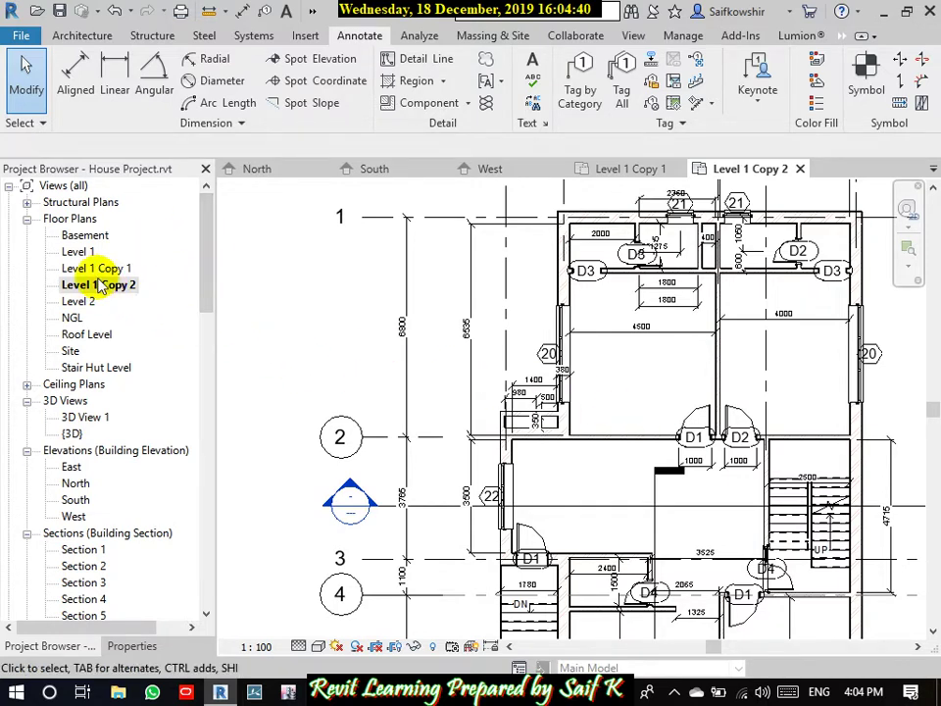
Step: Rename the Level 1 Copy 1 floor plan view to 'Room Legend'
click(98, 268)
right_click(113, 267)
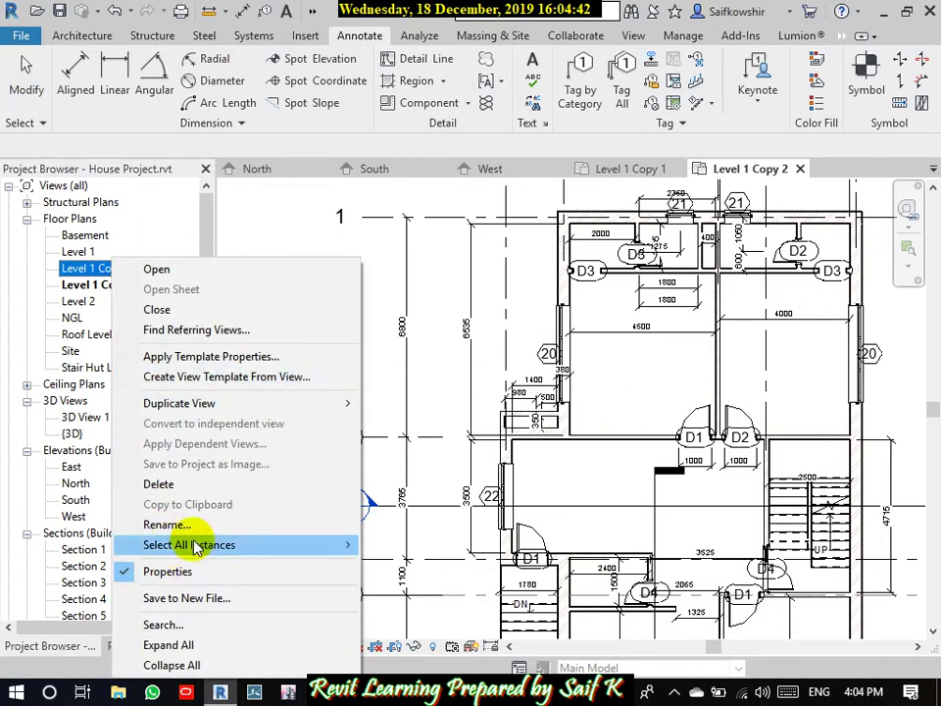
click(167, 525)
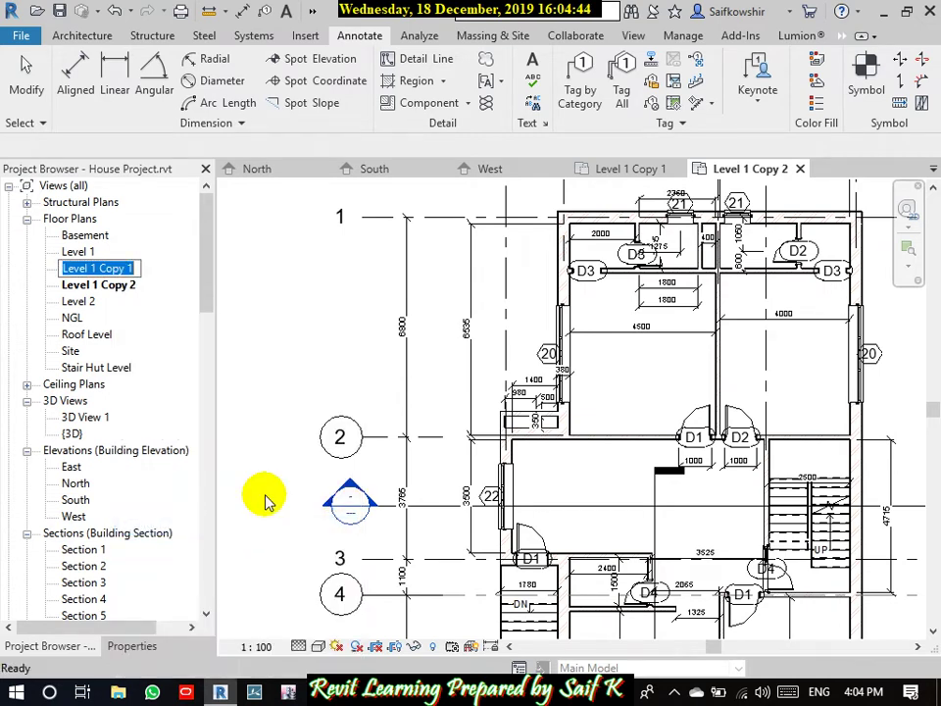
text(Room Legend)
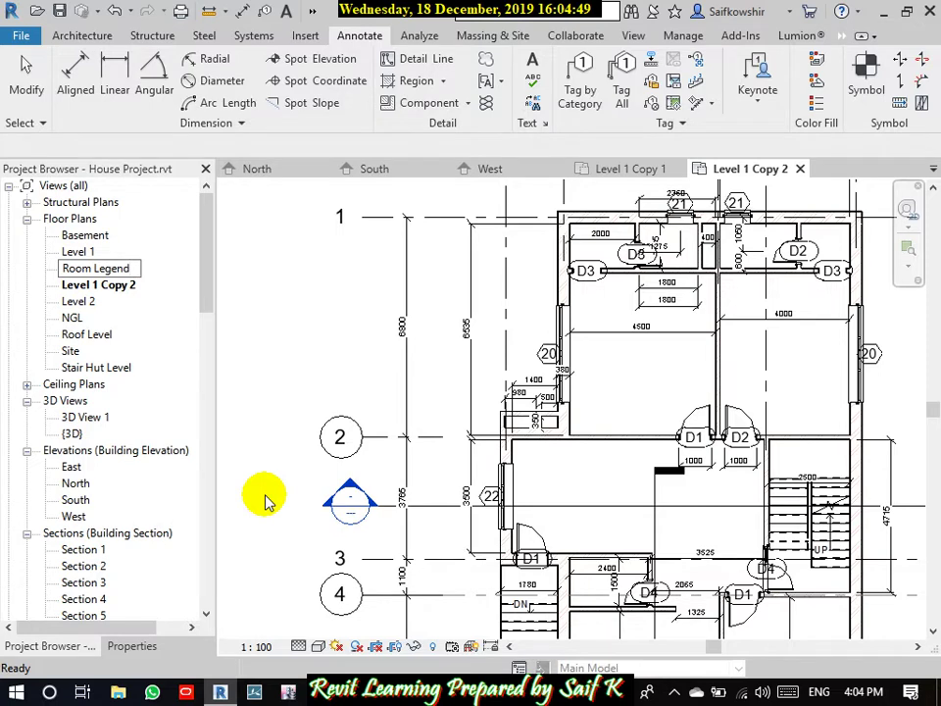
key(Return)
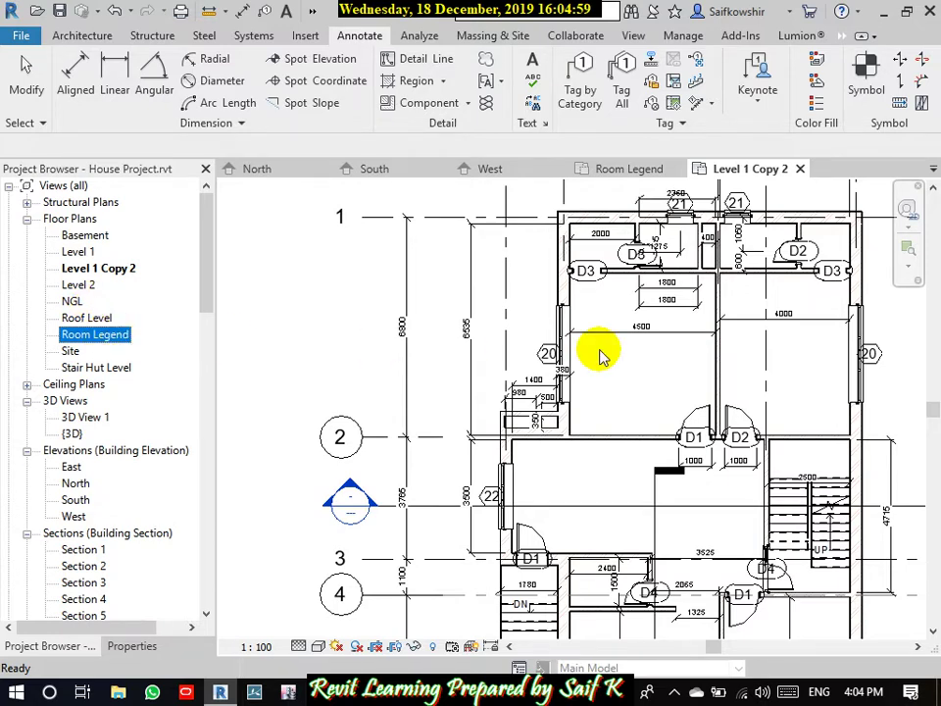
click(86, 36)
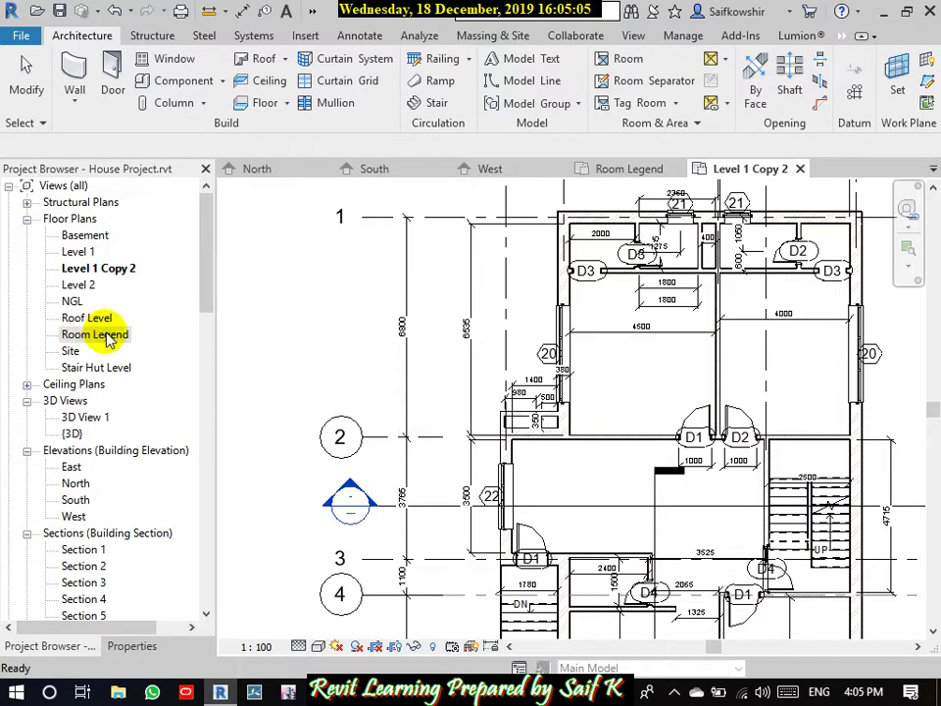
click(625, 60)
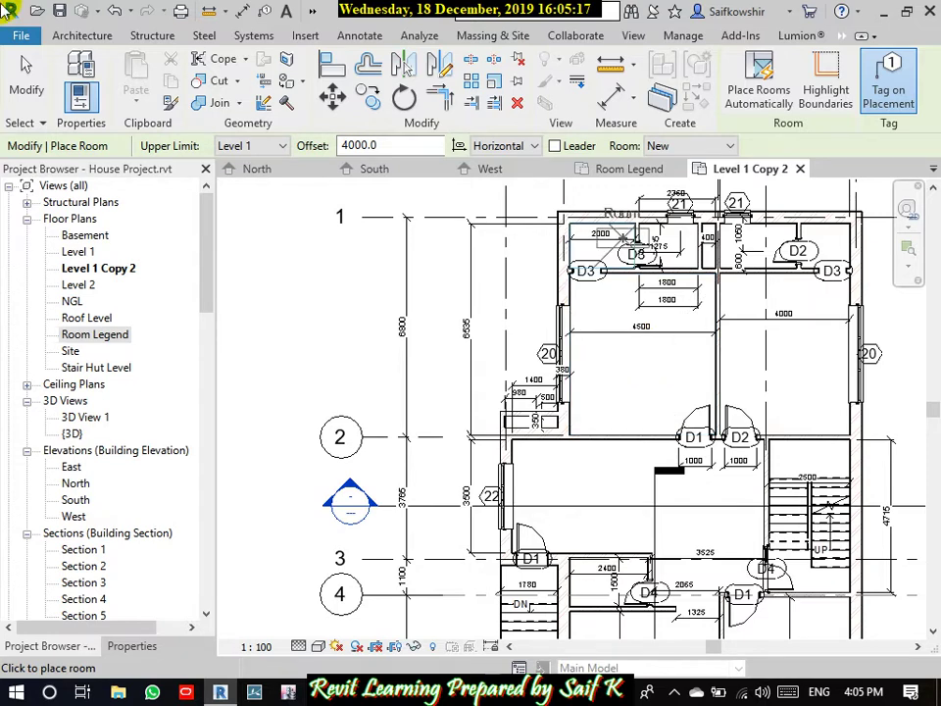
click(27, 79)
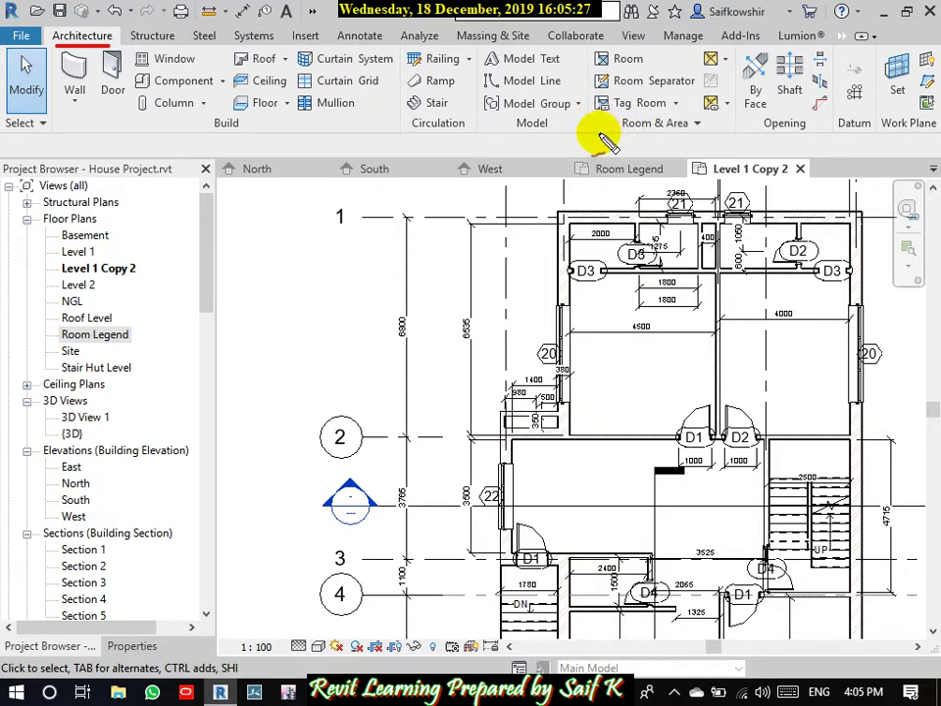
mouse_move(598, 145)
mouse_down()
mouse_move(726, 126)
mouse_move(750, 59)
mouse_move(664, 42)
mouse_move(595, 64)
mouse_move(600, 143)
mouse_up()
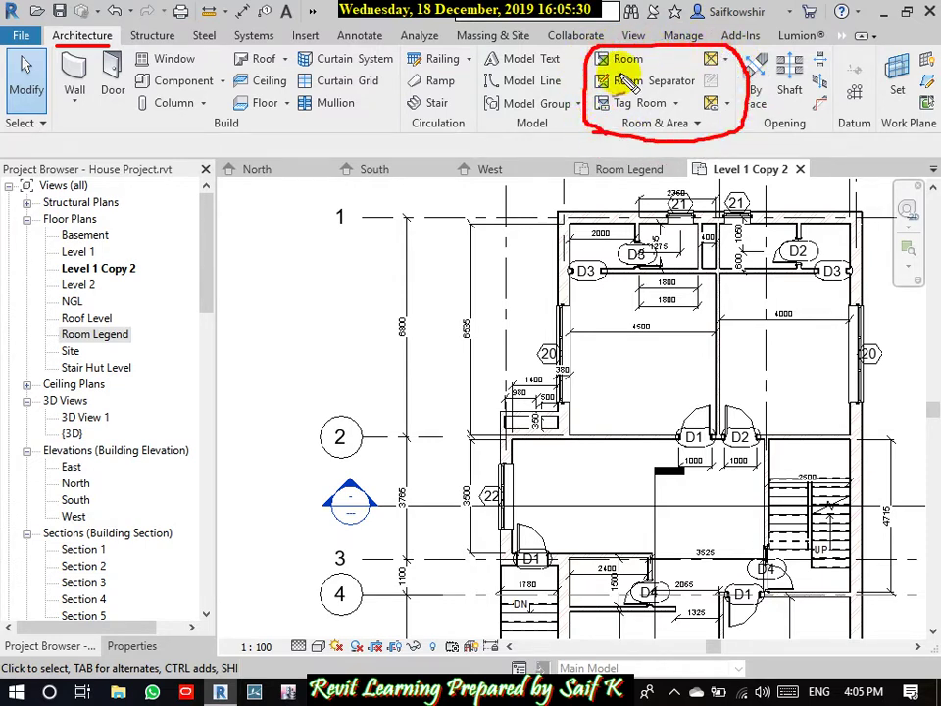
drag(610, 67, 649, 66)
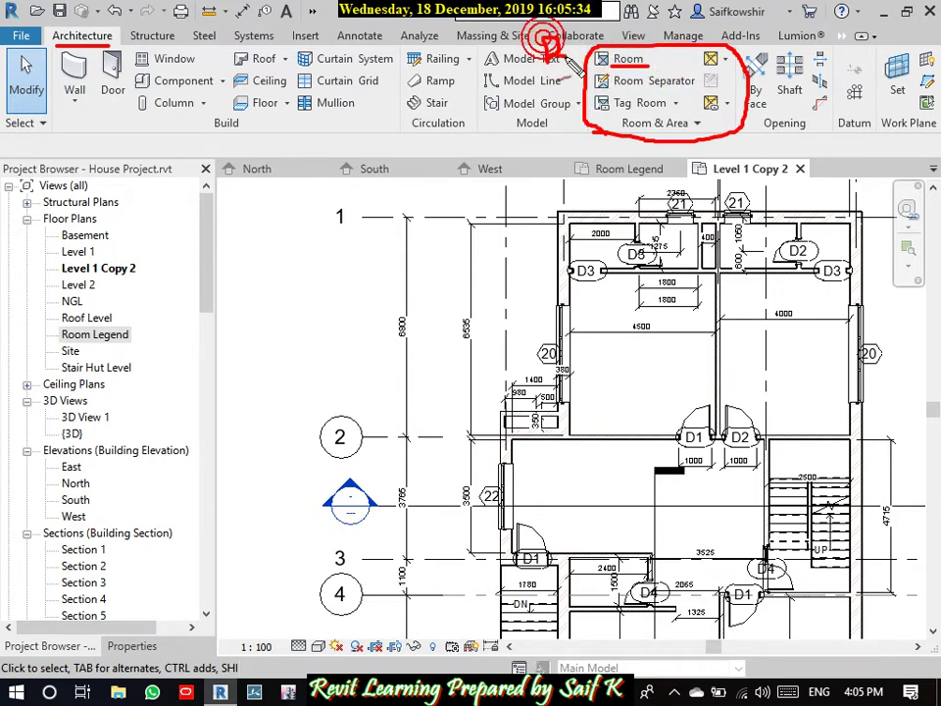
mouse_move(547, 39)
mouse_down()
mouse_move(576, 61)
mouse_move(593, 53)
mouse_up()
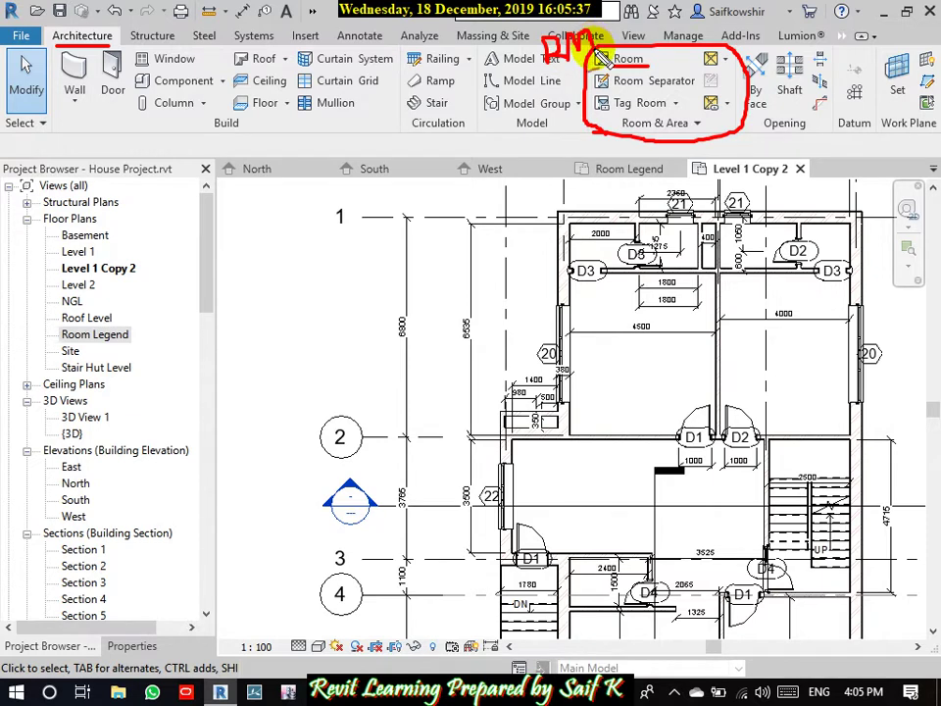
key(Escape)
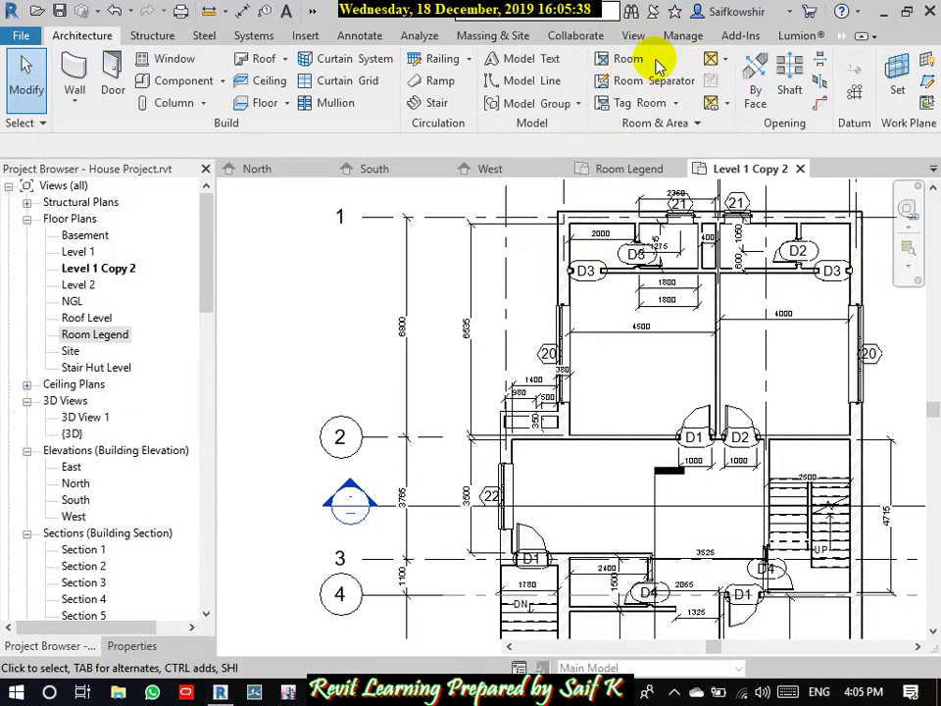
Step: Place Rooms 1–4 in the upper-left, upper-right, middle open and lower-right spaces
click(655, 60)
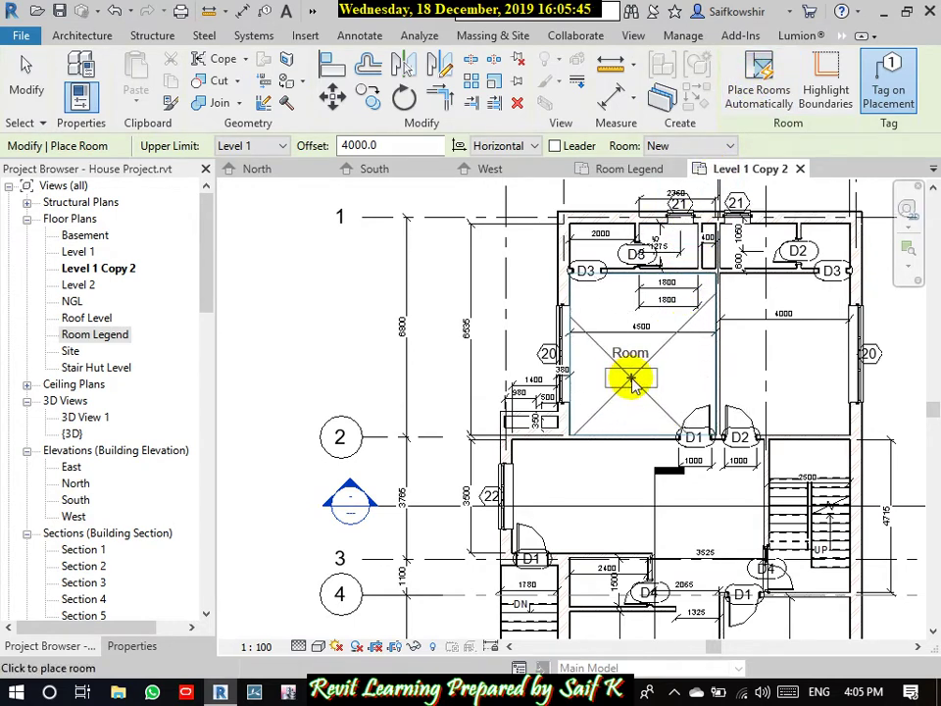
scroll(631, 382, up, 2)
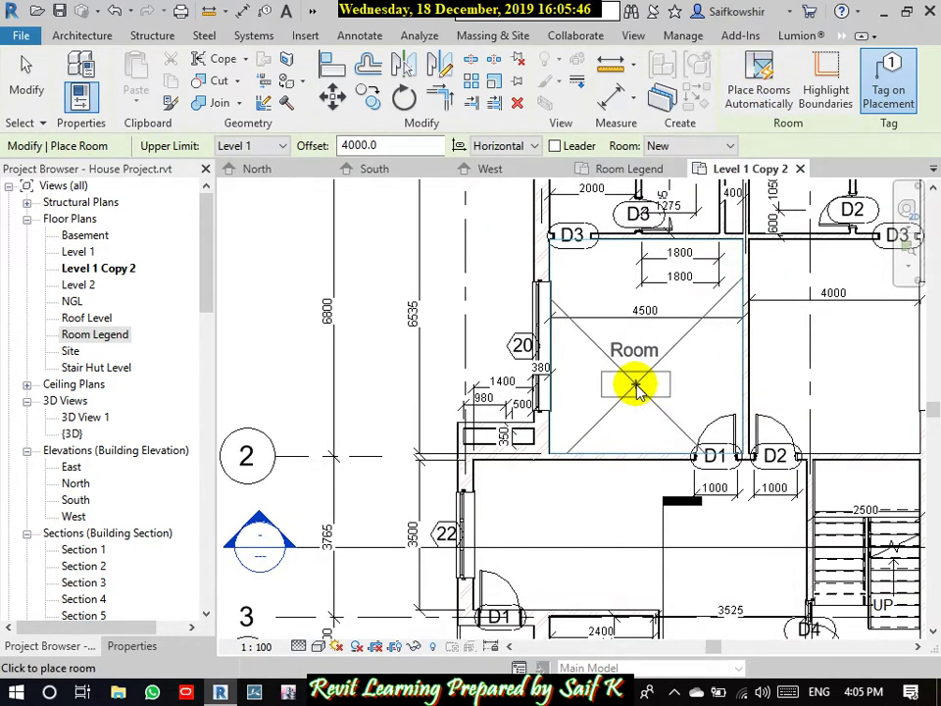
click(635, 384)
scroll(622, 373, down, 2)
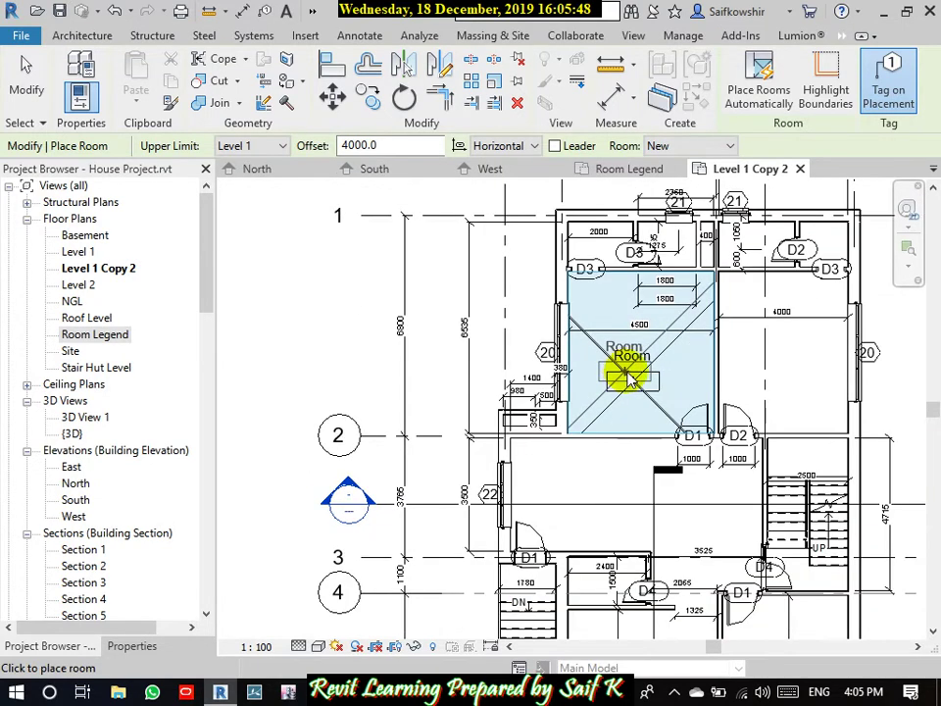
click(792, 381)
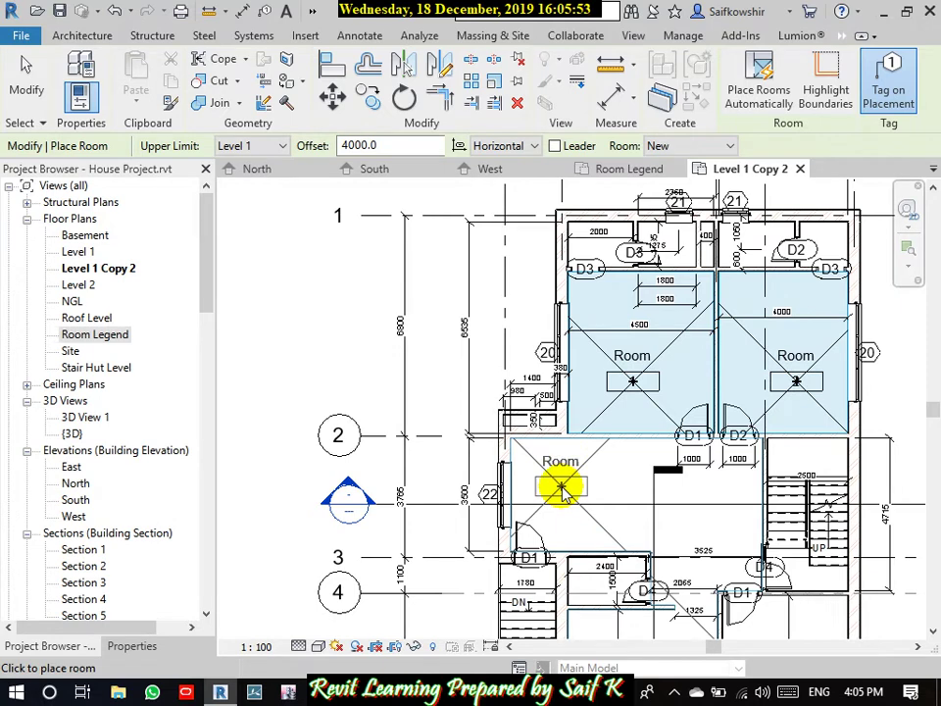
middle_drag(560, 491, 538, 377)
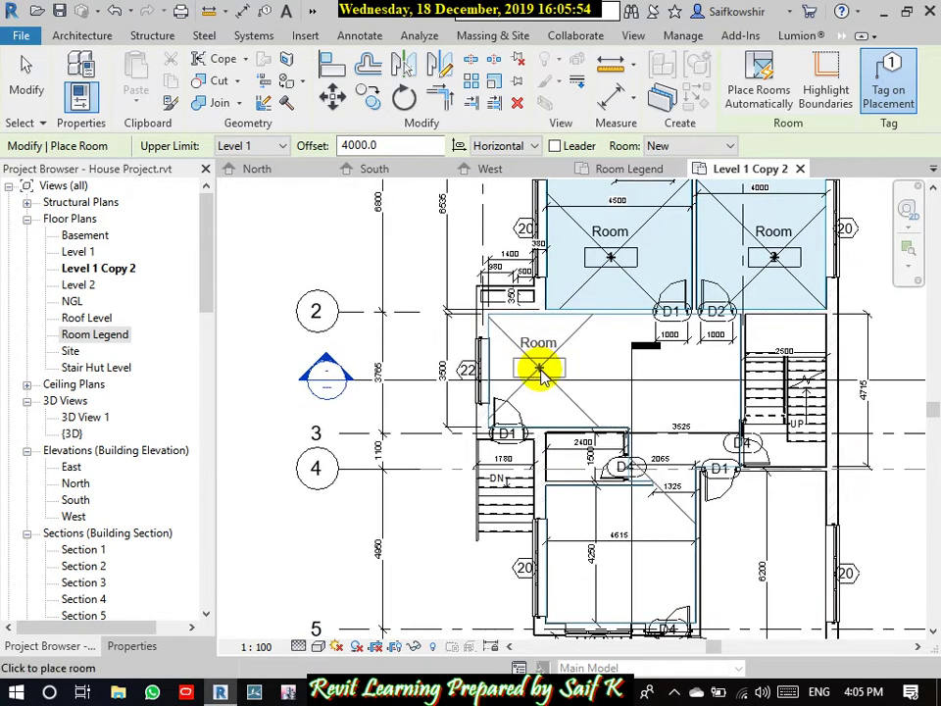
click(536, 366)
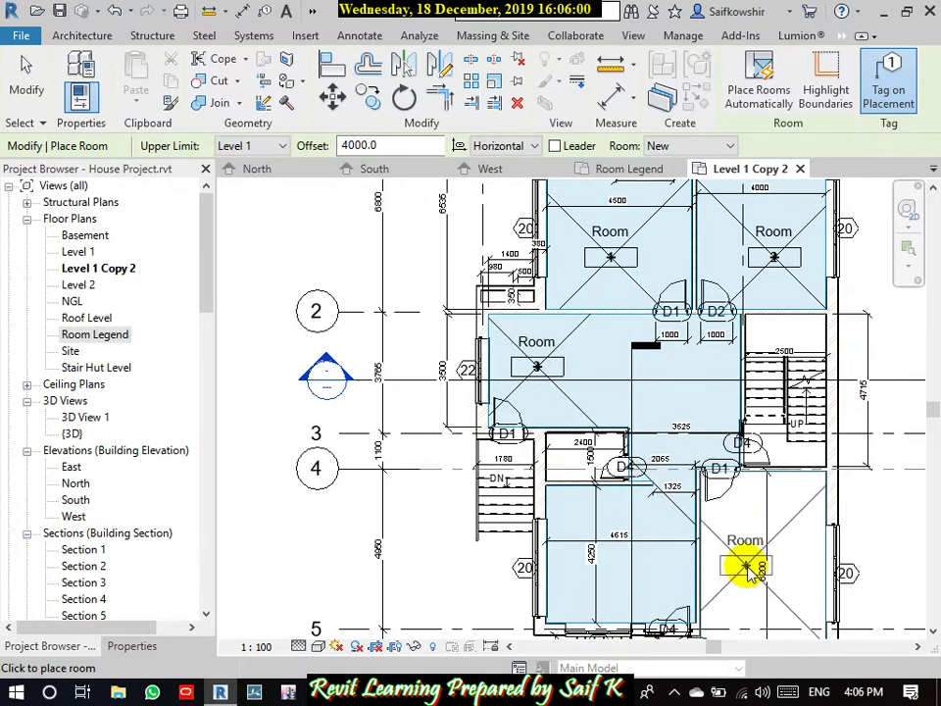
click(742, 575)
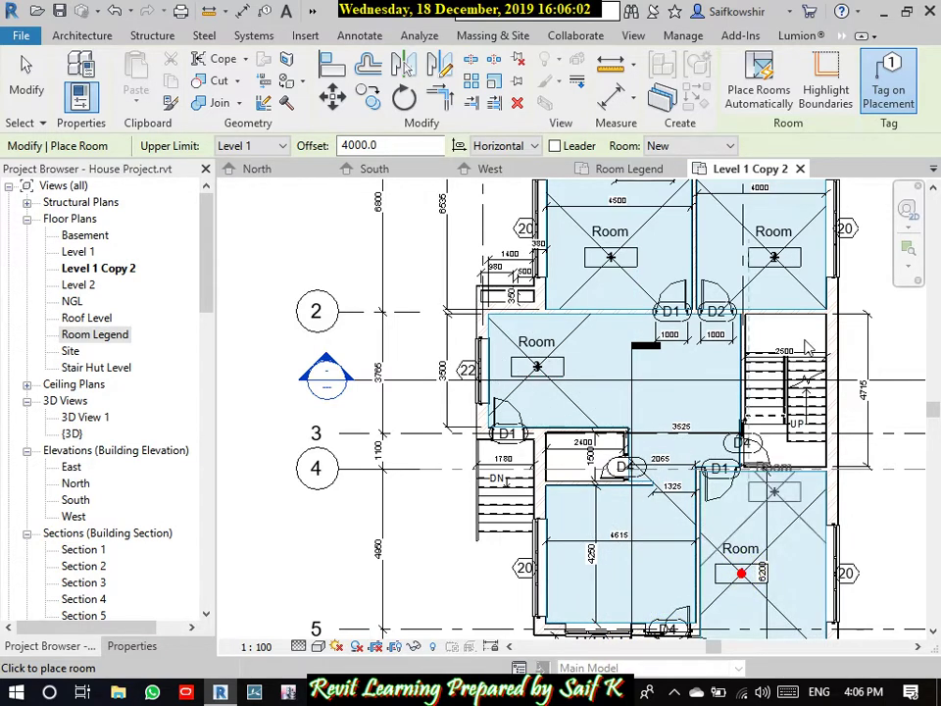
click(30, 86)
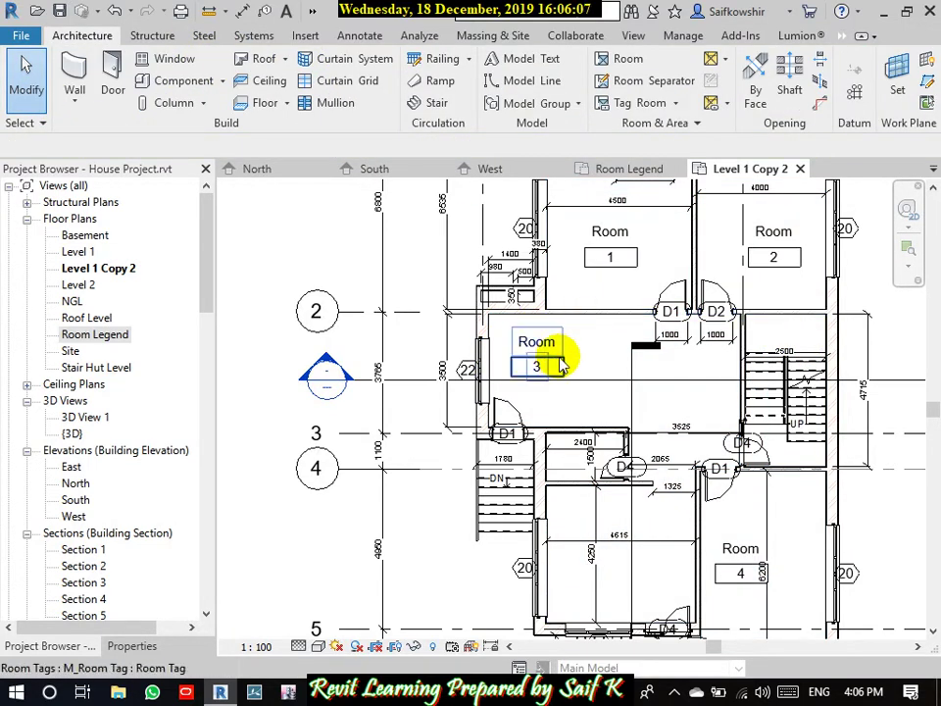
Step: Name the two upper rooms Bed RM#01 and Bed RM#02
double_click(617, 233)
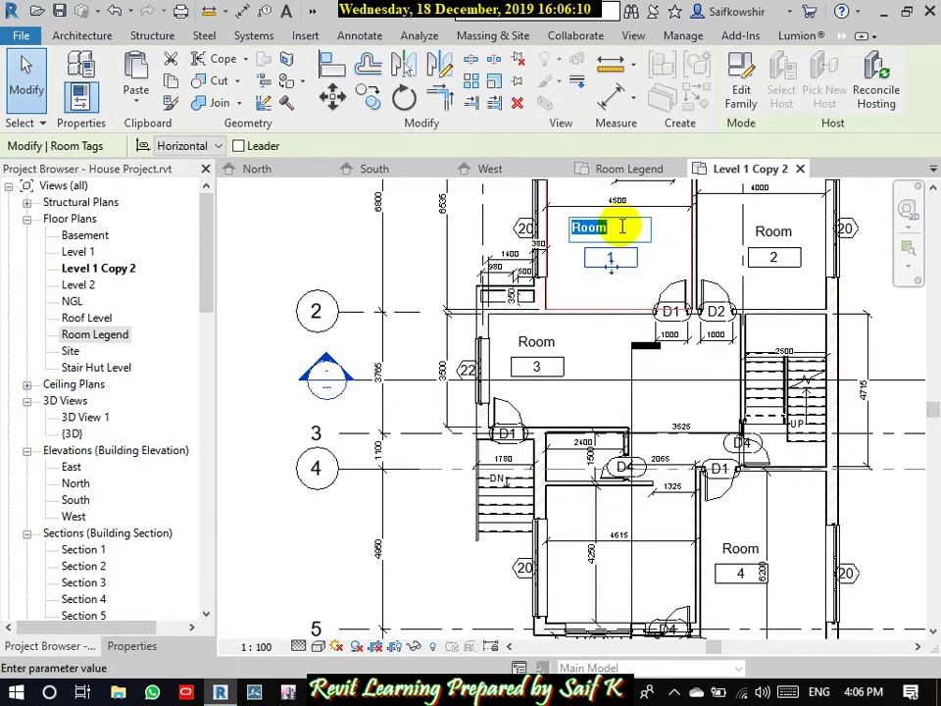
text(Bed Rm#01)
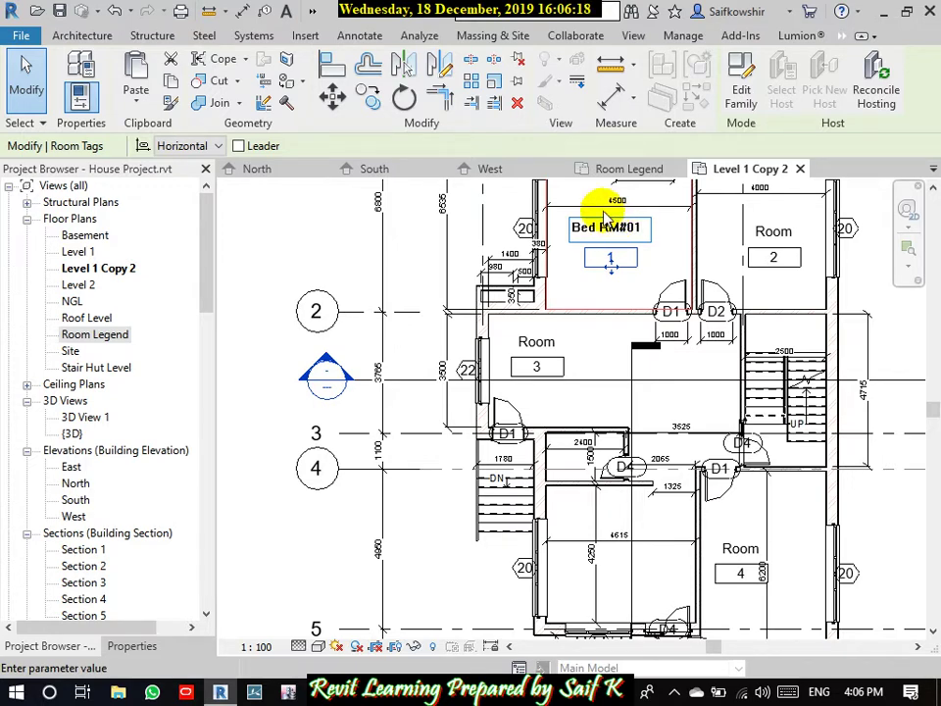
click(794, 256)
click(790, 233)
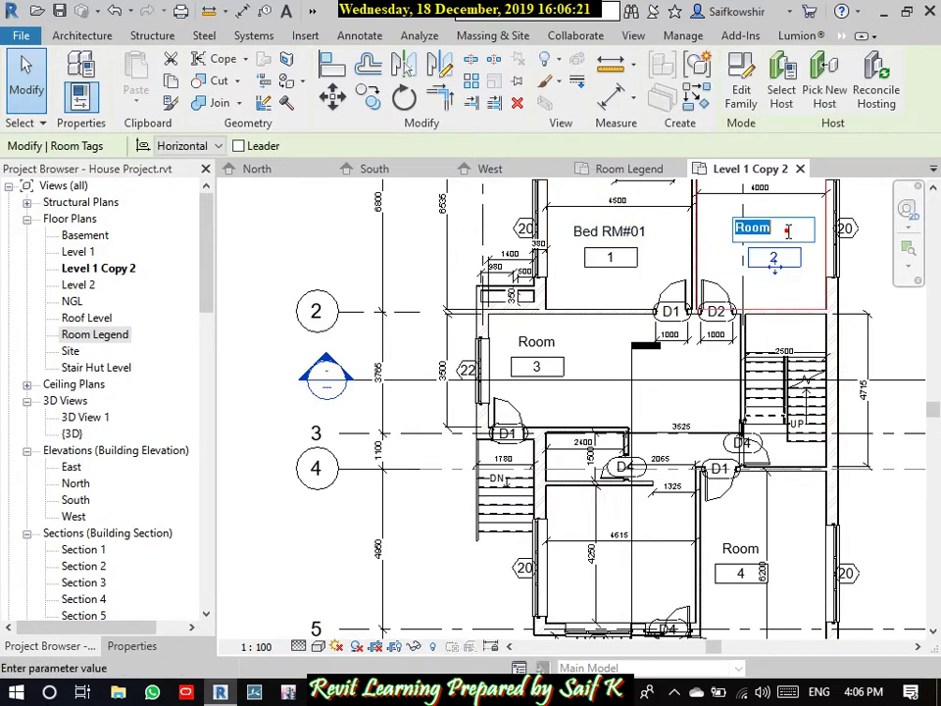
text(Bed RM#02)
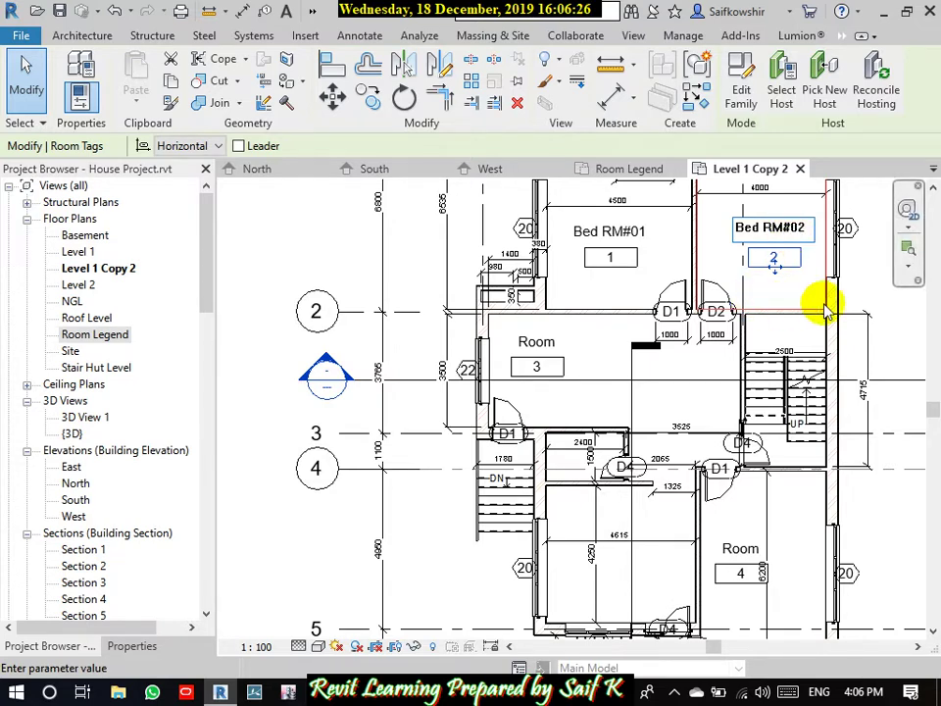
click(863, 272)
Step: Name the middle room Open Kitchen and the lower-right room Living Room
click(536, 340)
click(542, 340)
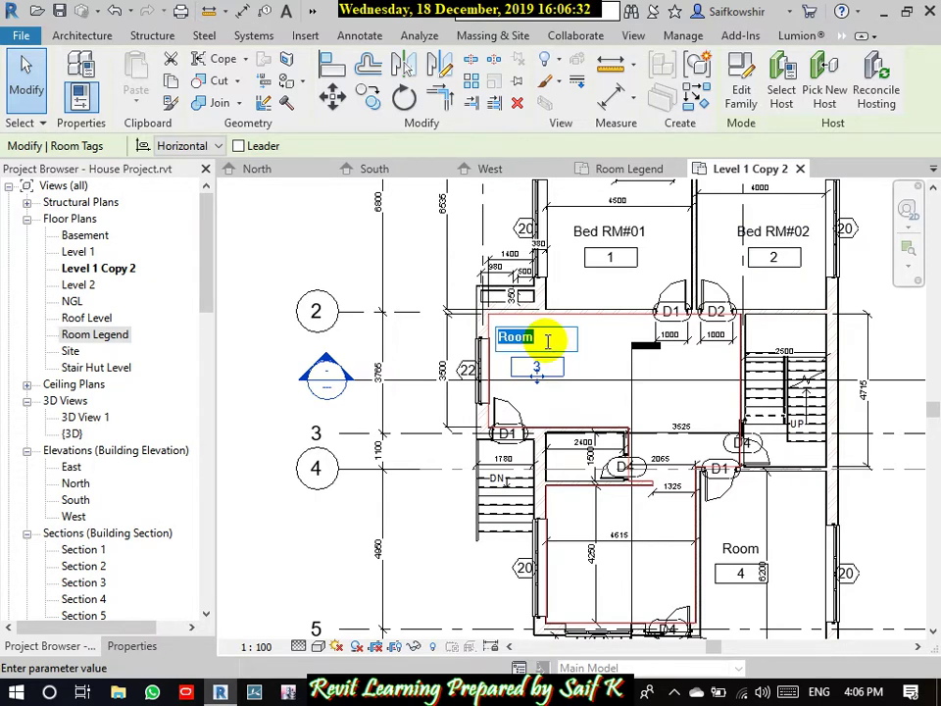
text(Op)
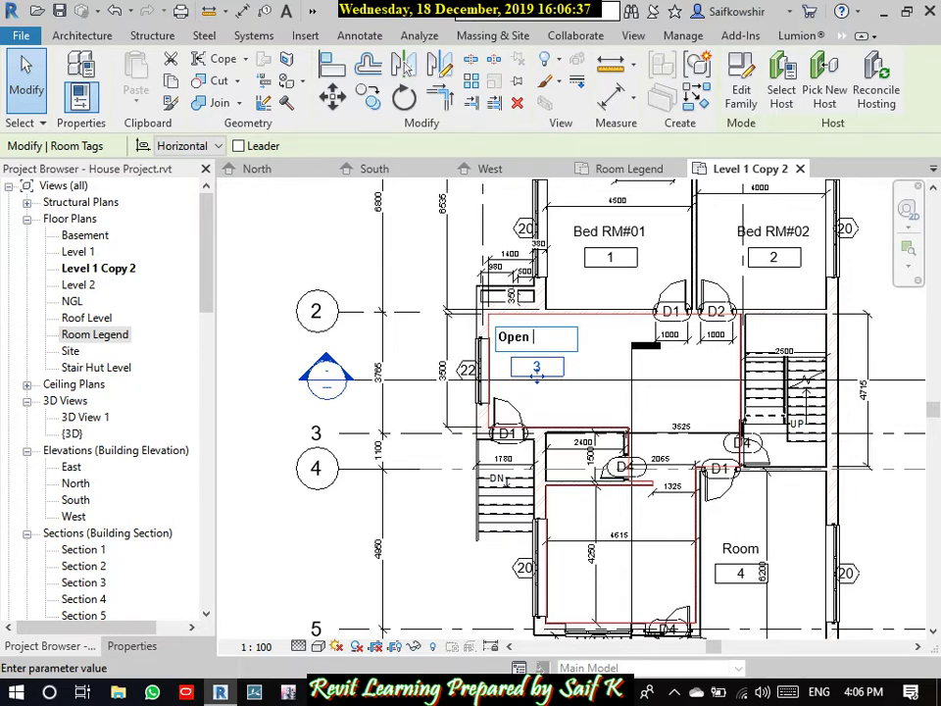
text(en)
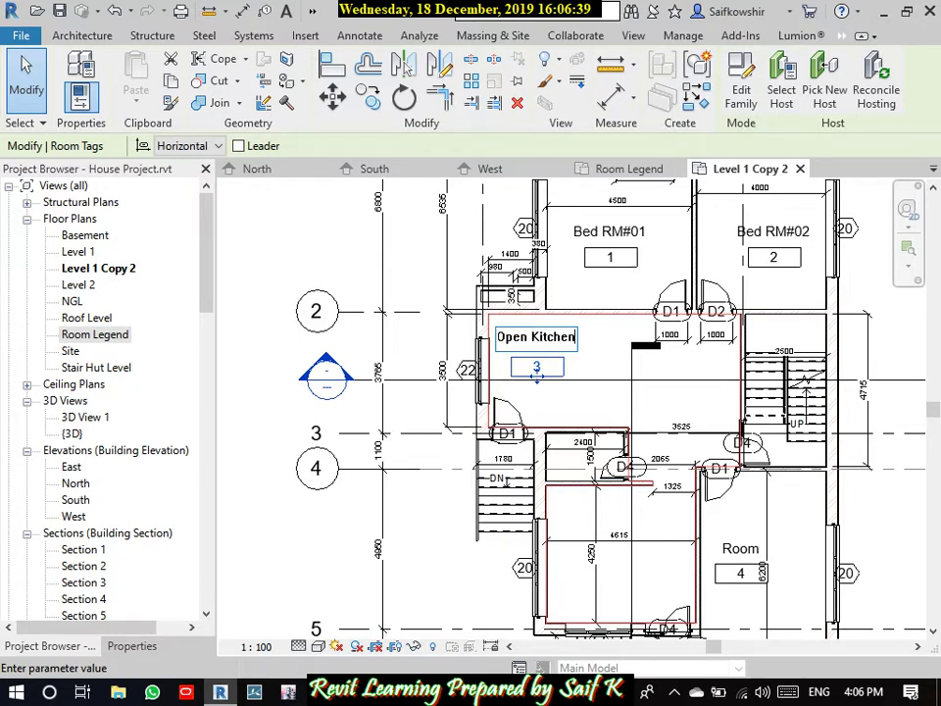
click(438, 511)
scroll(588, 341, down, 1)
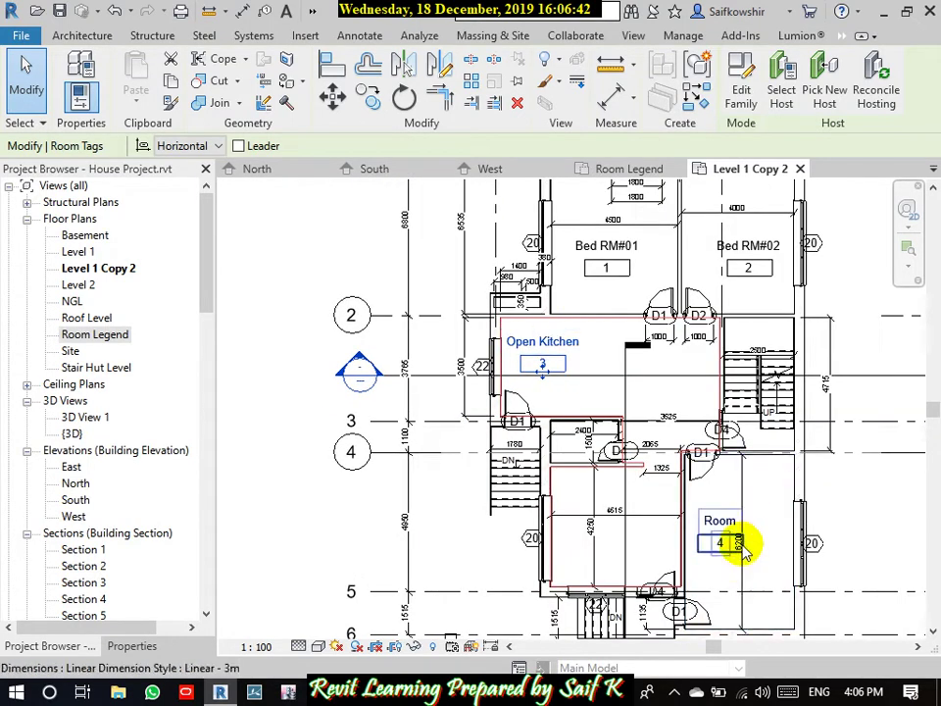
scroll(720, 530, up, 2)
double_click(716, 520)
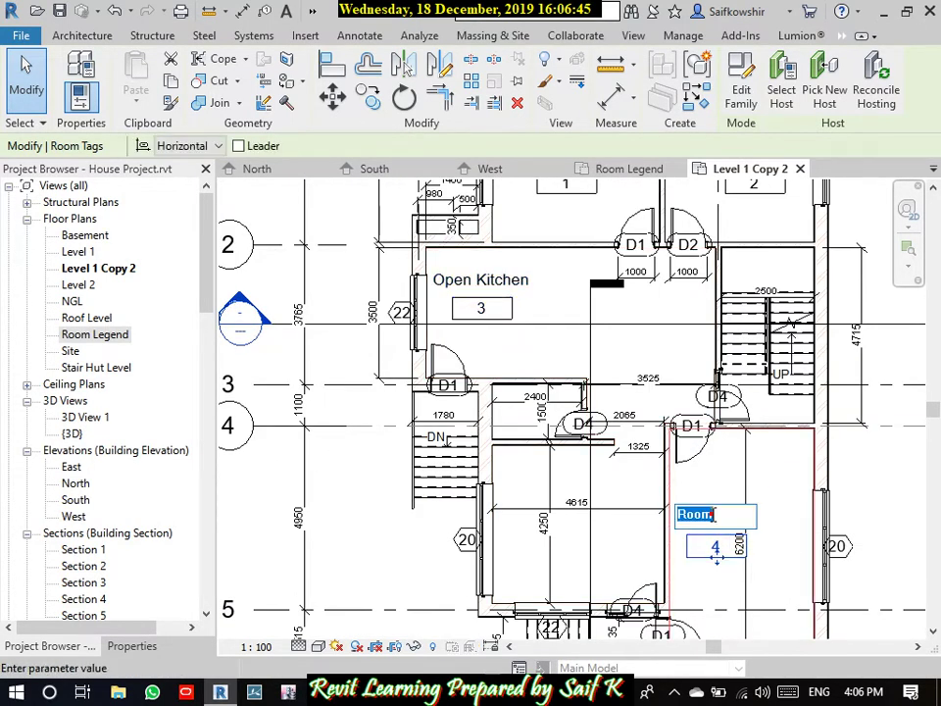
text(Living)
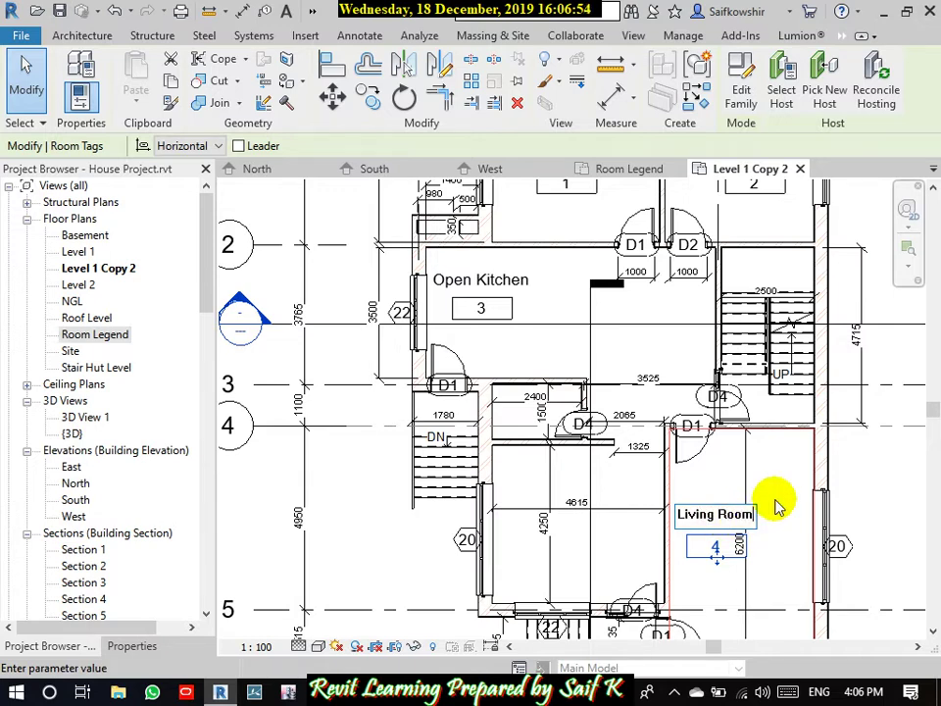
click(854, 495)
scroll(763, 453, down, 2)
Step: Switch all visible room tags to Room Tag With Area, showing 23, 20, 52 and 24 m²
scroll(763, 453, down, 2)
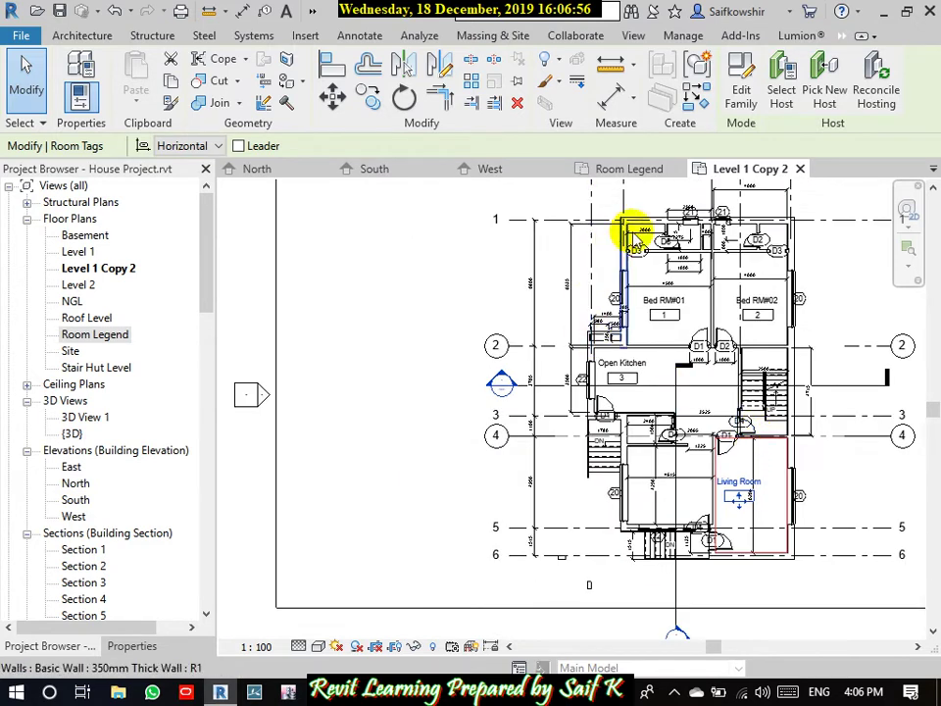
scroll(668, 337, up, 2)
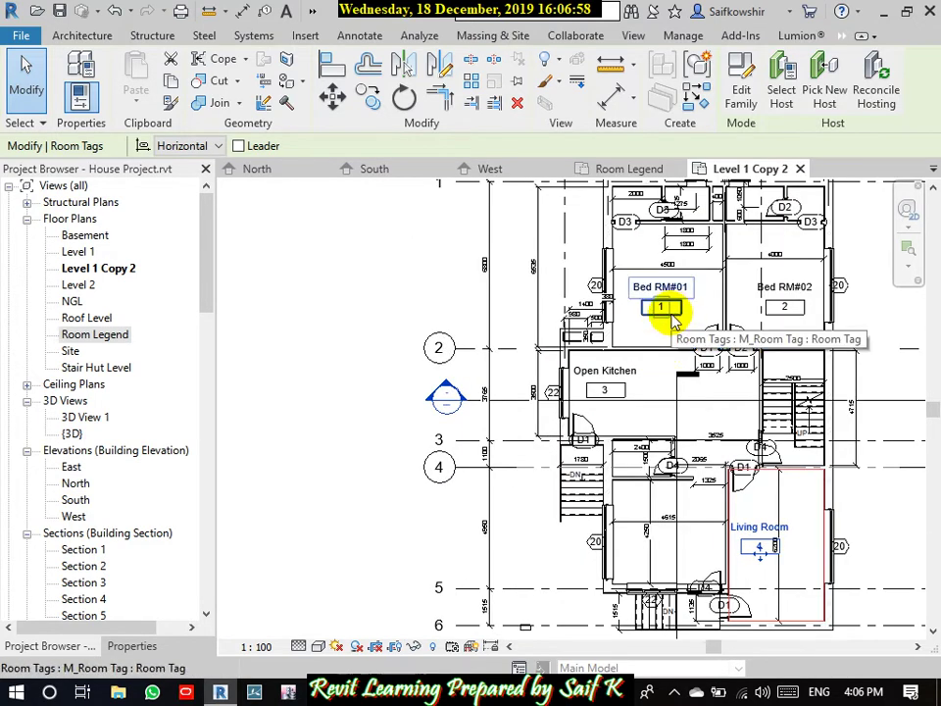
click(668, 309)
right_click(669, 312)
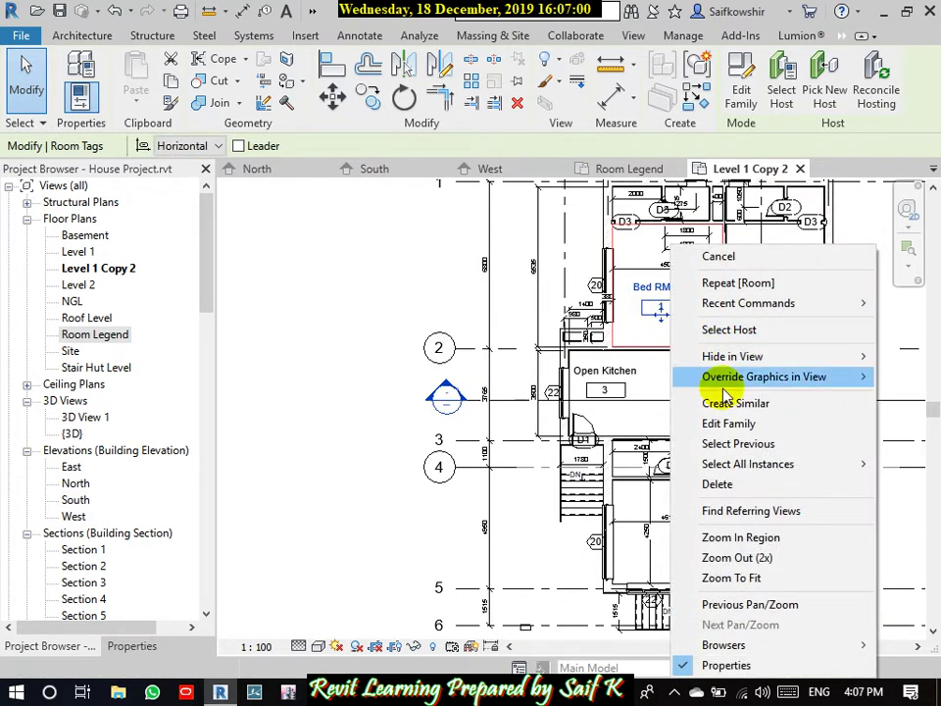
mouse_move(748, 464)
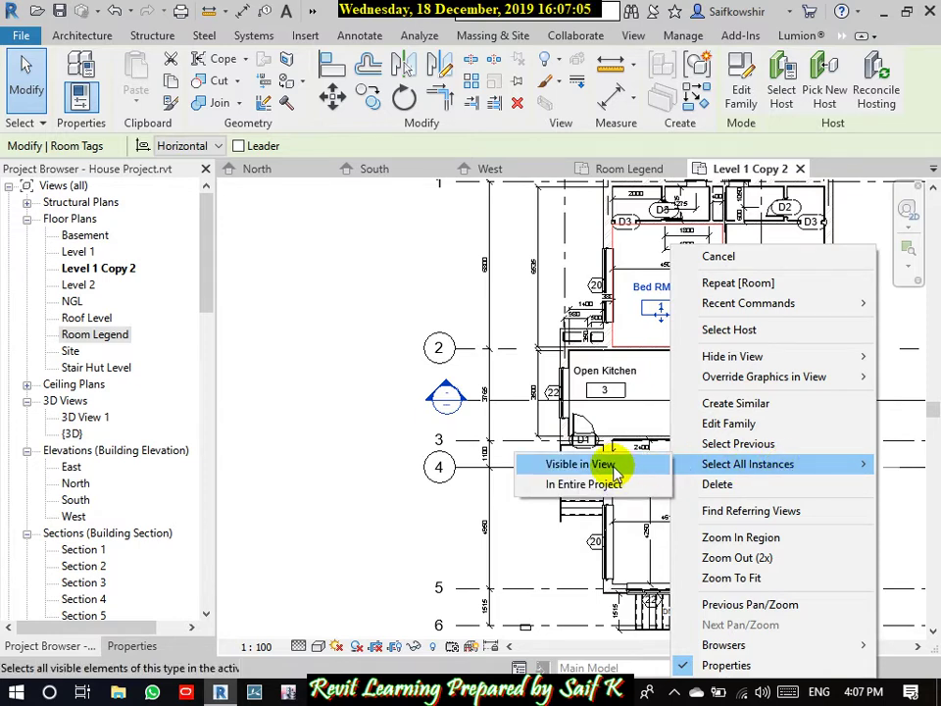
click(615, 464)
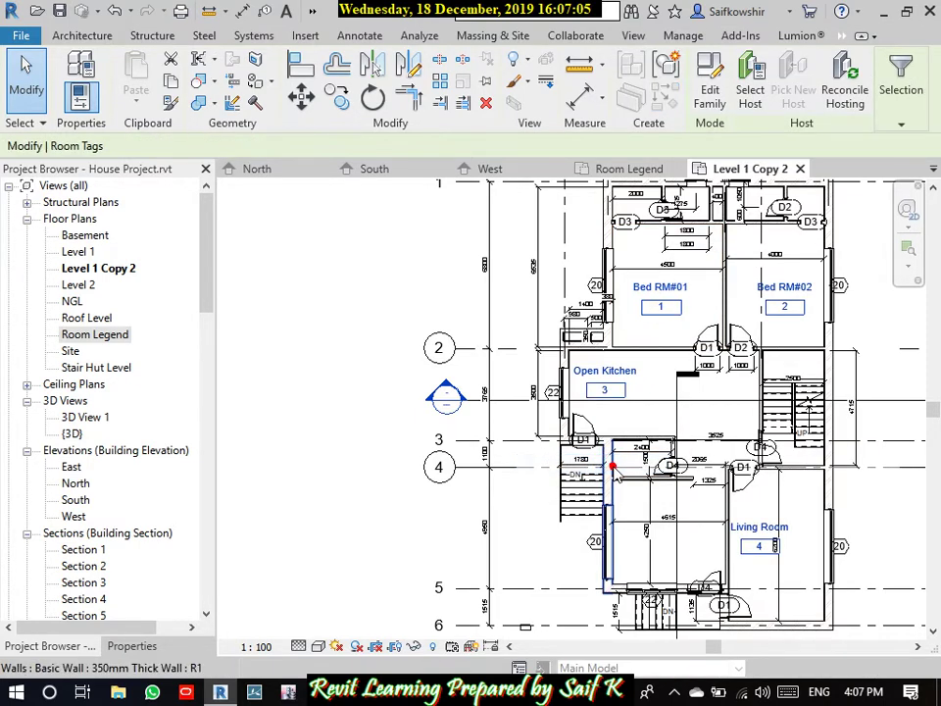
click(137, 649)
click(124, 216)
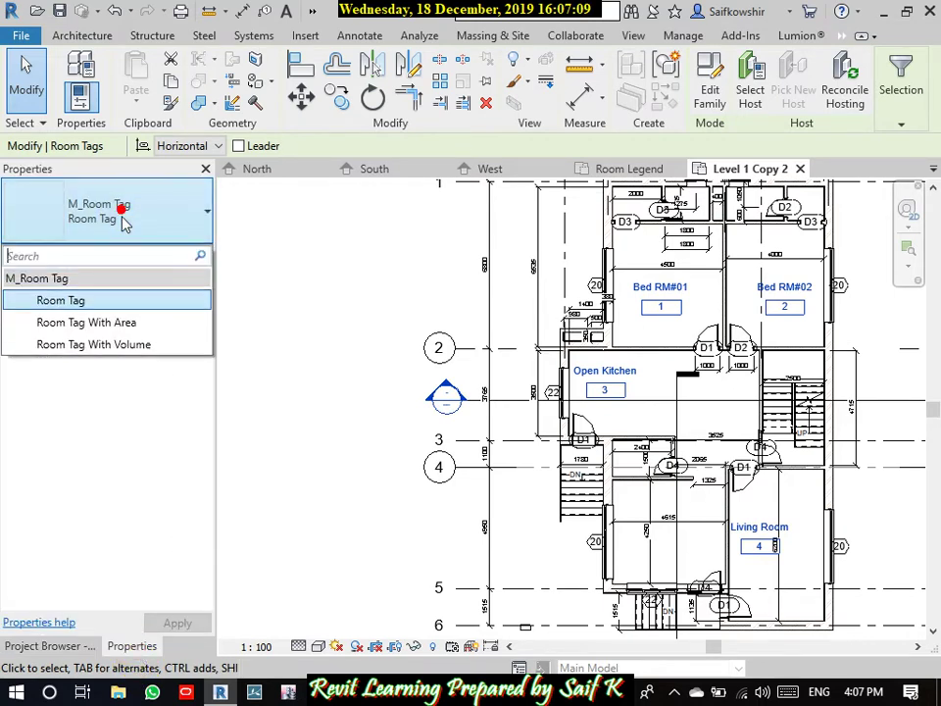
click(106, 332)
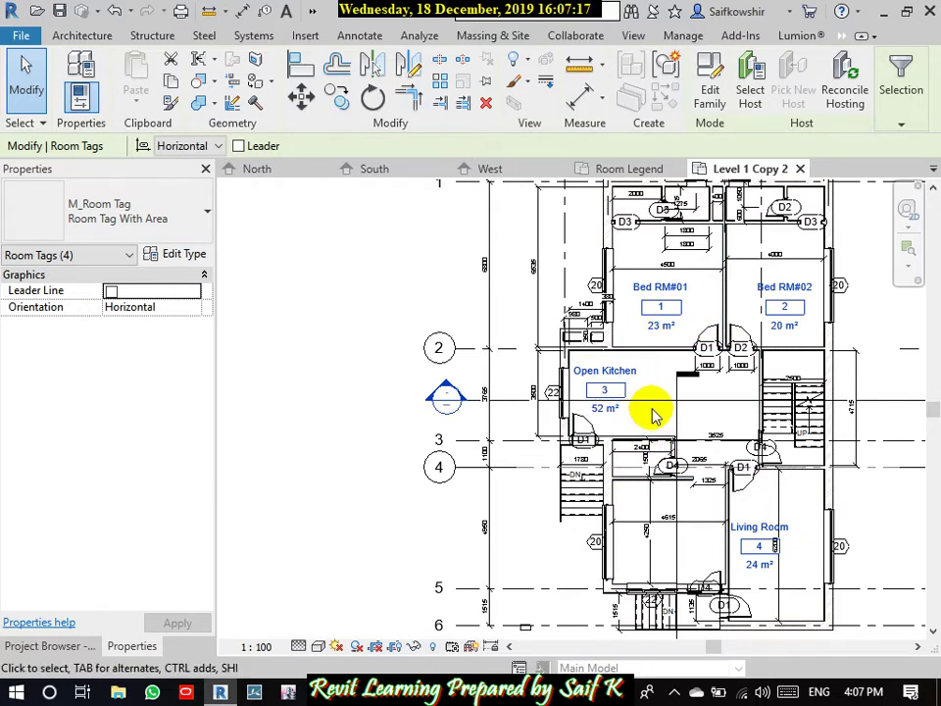
click(512, 323)
scroll(827, 335, up, 2)
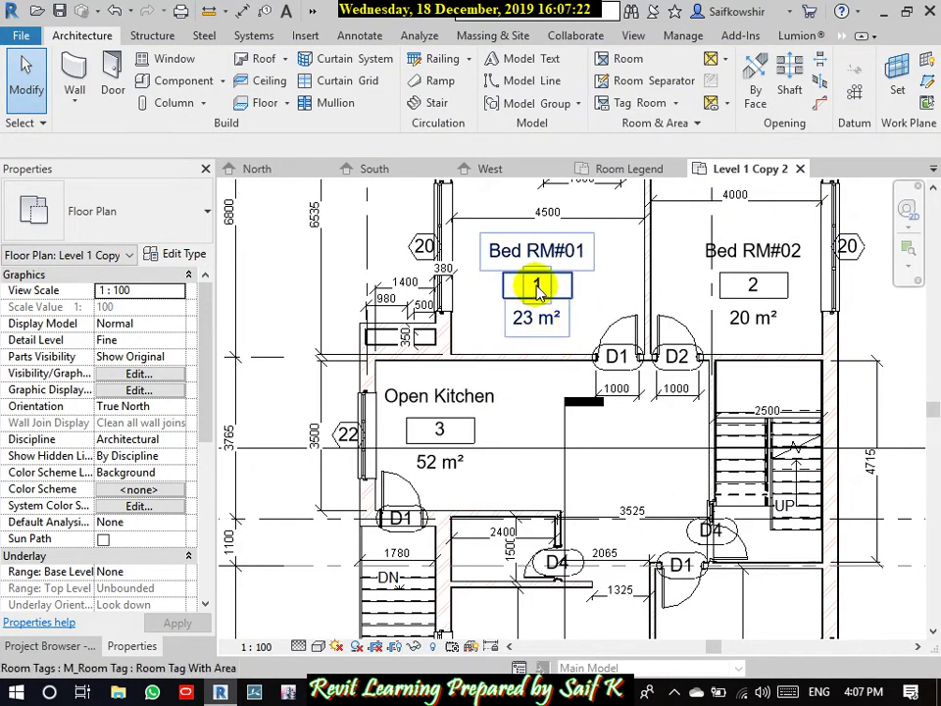
middle_drag(578, 252, 603, 351)
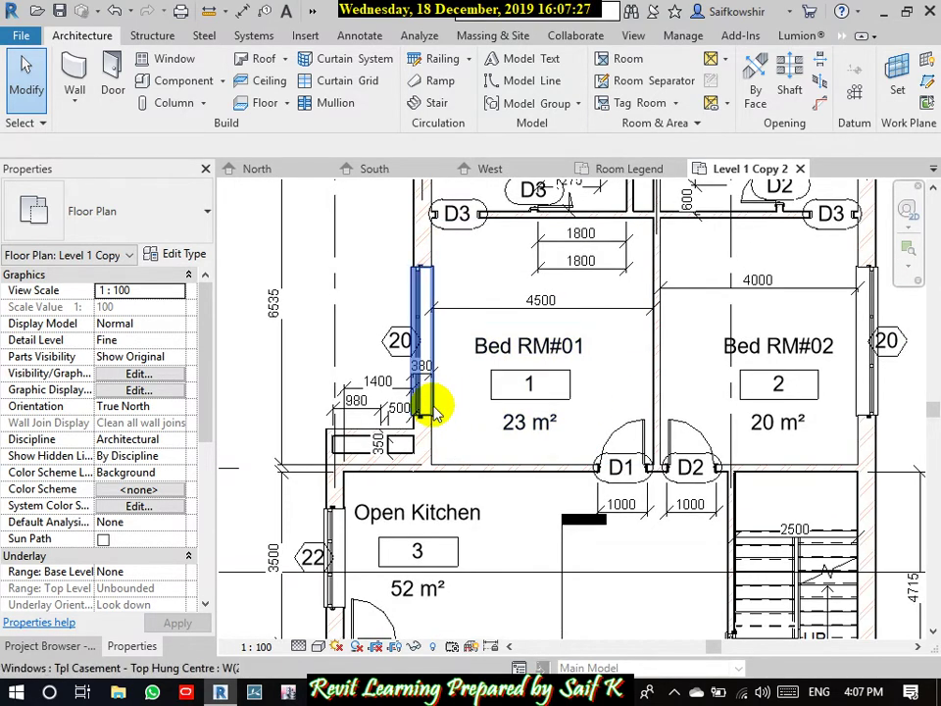
Step: Add a 5000 aligned dimension across Bed RM#01 with DI, then exit the tool
key(d)
key(i)
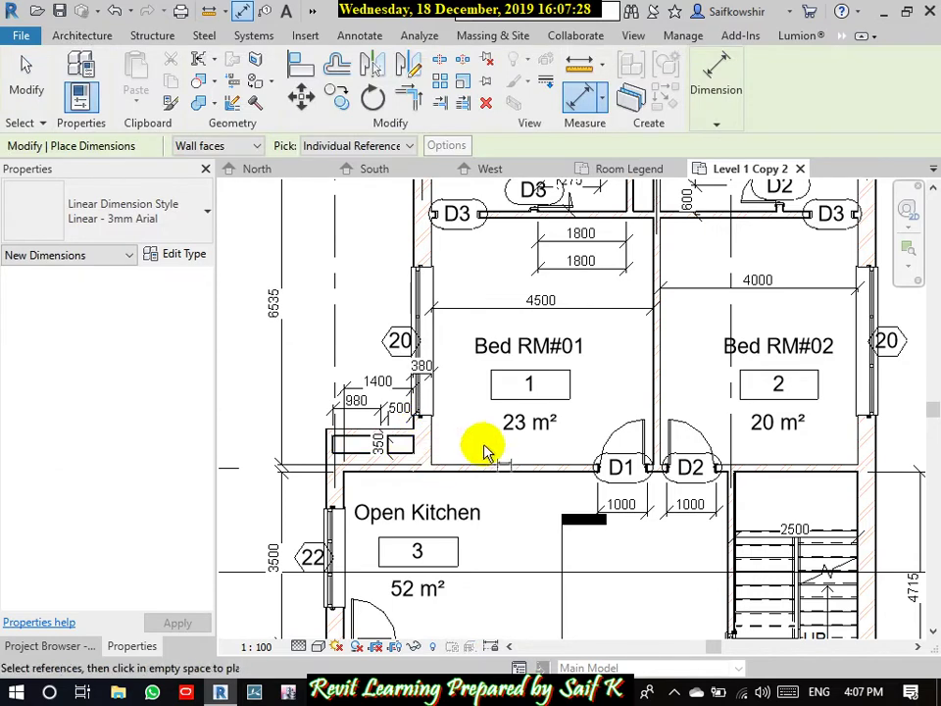
click(485, 461)
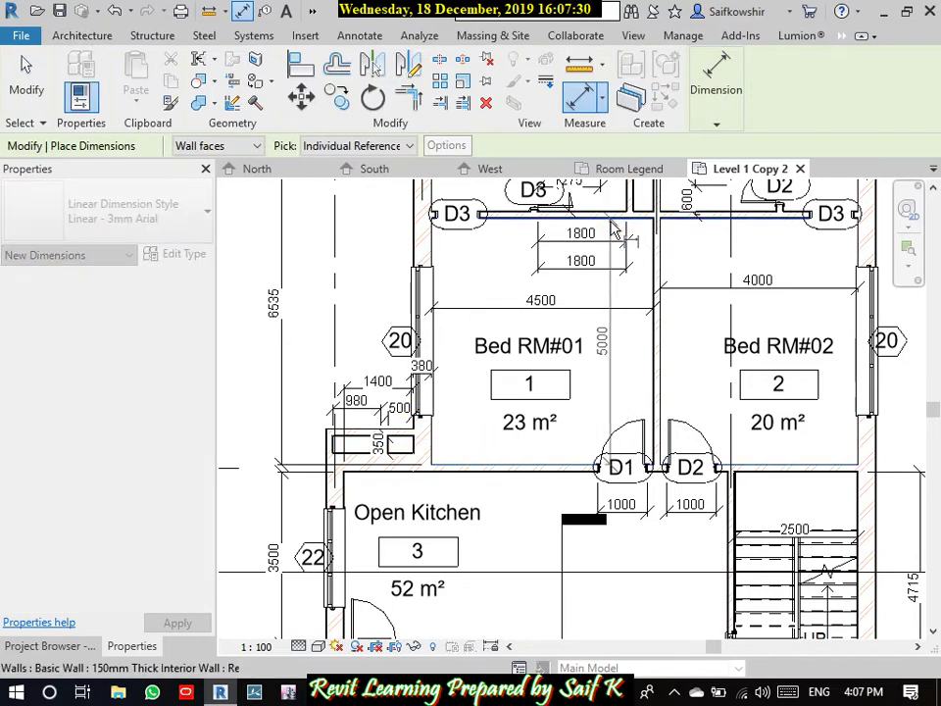
click(612, 225)
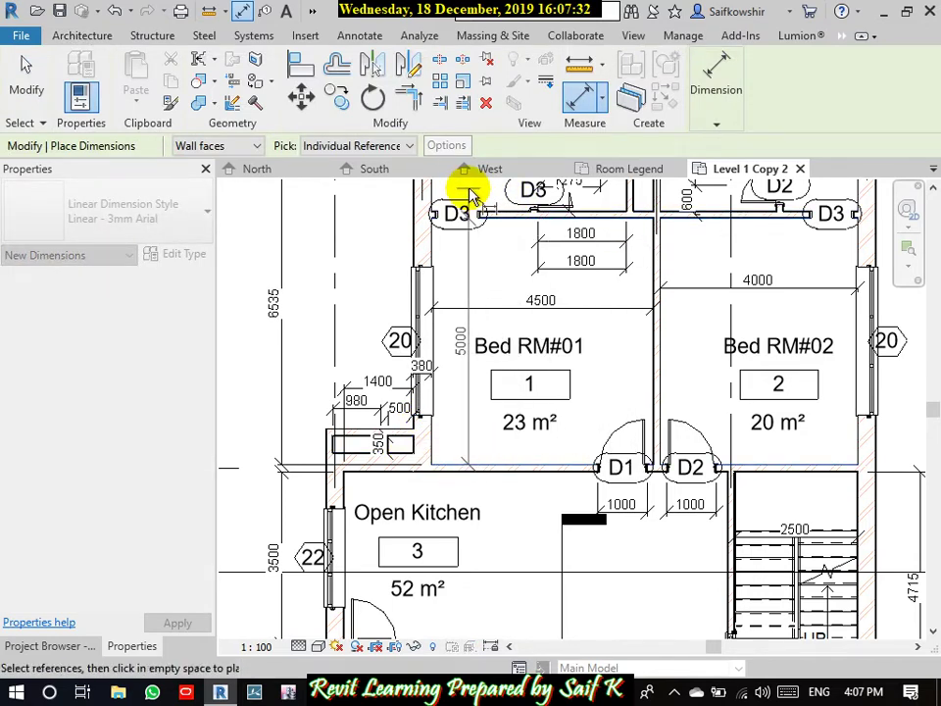
middle_drag(481, 201, 496, 336)
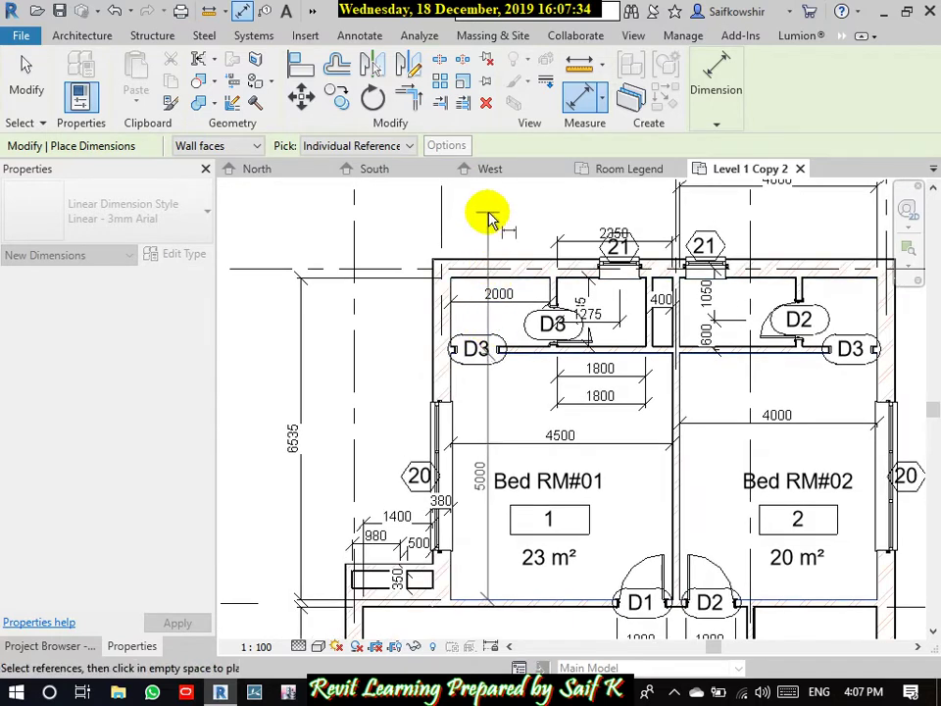
click(487, 212)
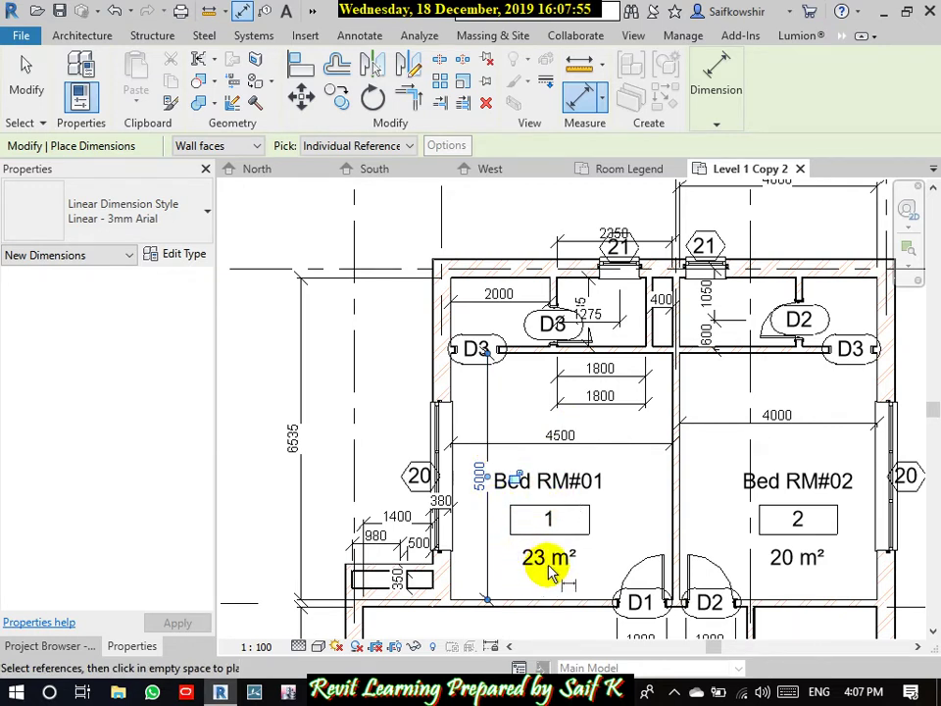
scroll(571, 537, down, 3)
scroll(556, 552, down, 1)
middle_drag(556, 552, 588, 477)
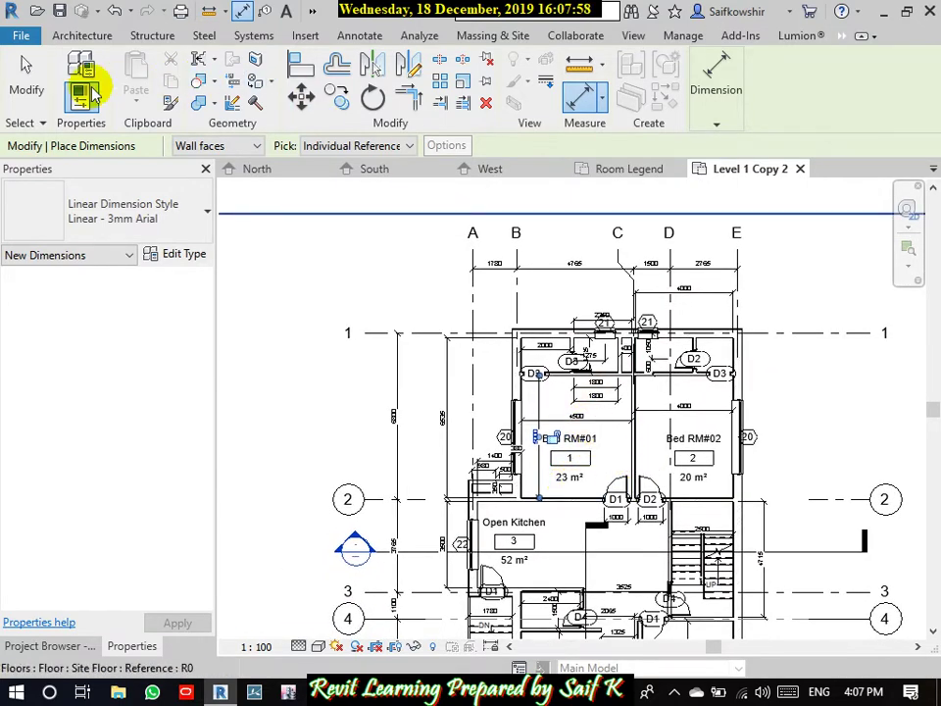
click(25, 82)
scroll(549, 495, up, 2)
scroll(549, 495, up, 1)
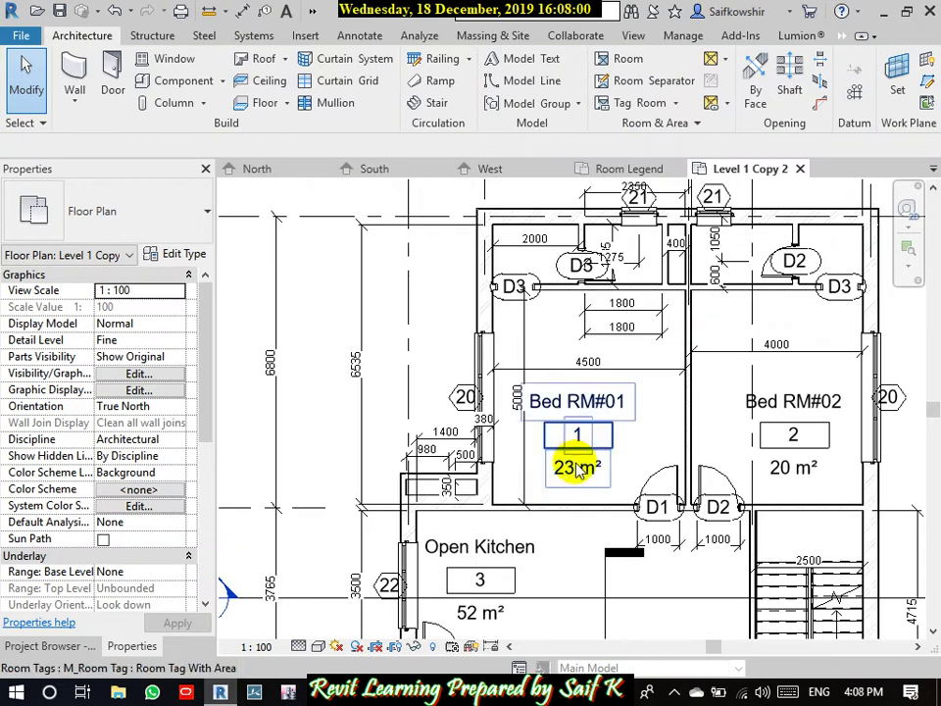
click(574, 468)
click(162, 220)
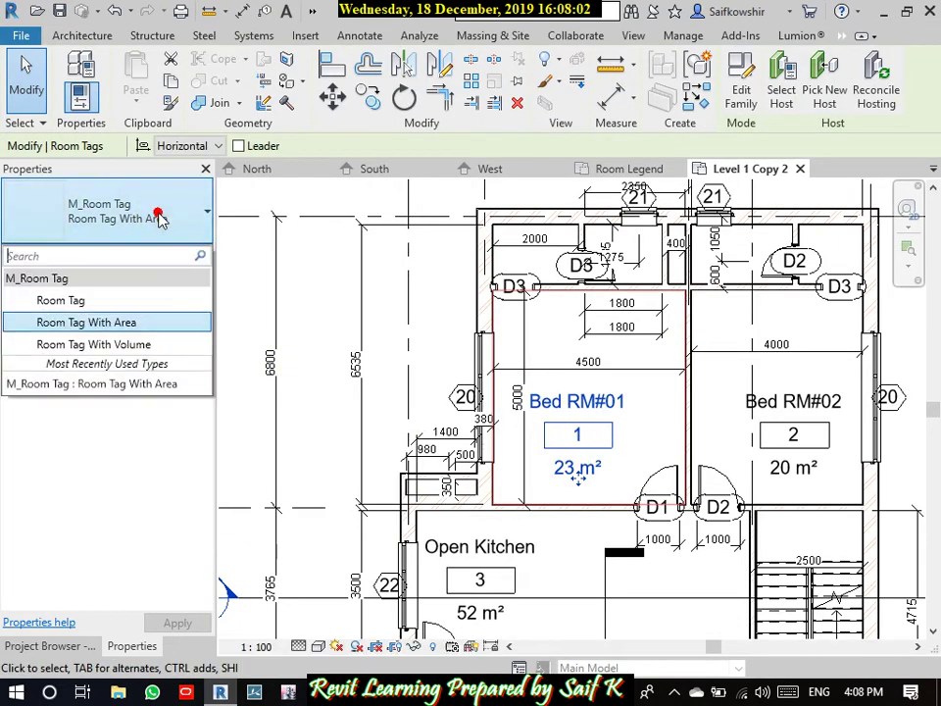
click(133, 347)
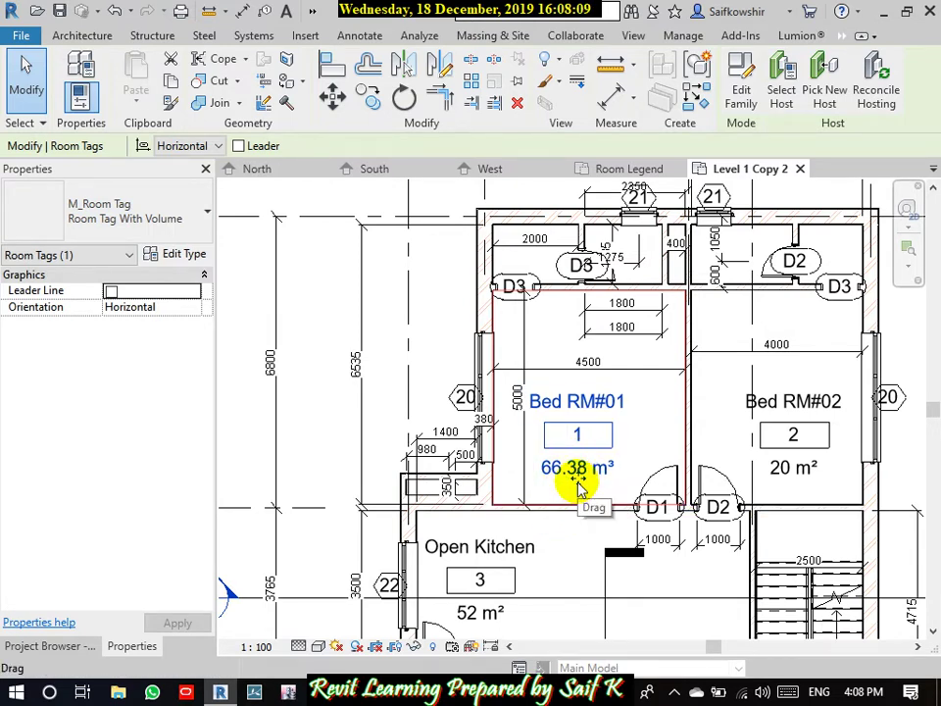
click(196, 218)
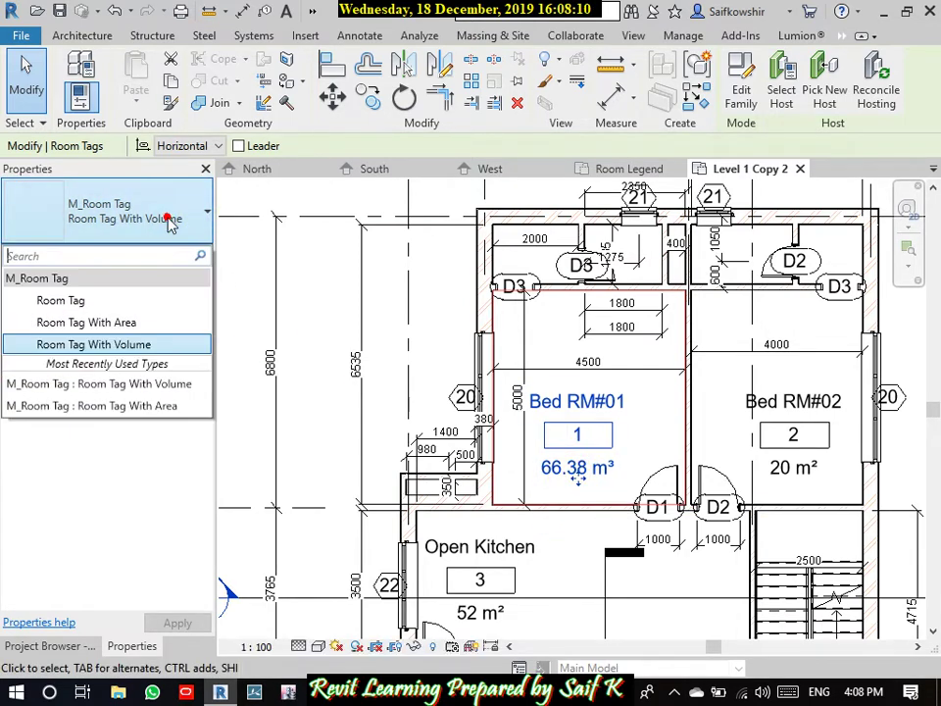
click(82, 325)
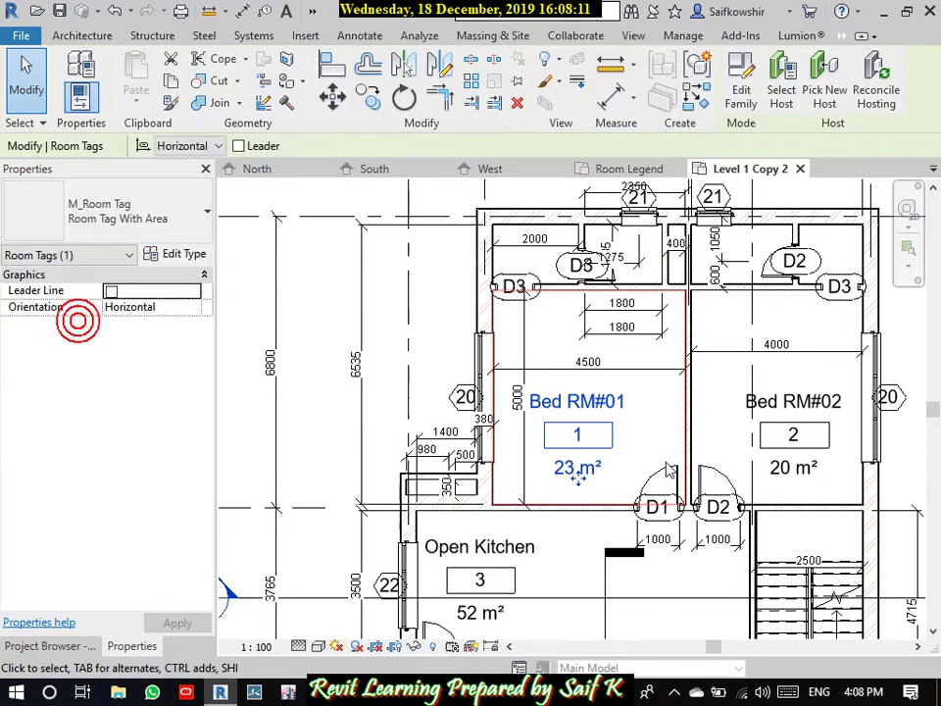
Step: Zoom and pan the plan to close in on the Open Kitchen beside the bedrooms
click(576, 551)
scroll(618, 461, down, 2)
middle_drag(589, 588, 605, 487)
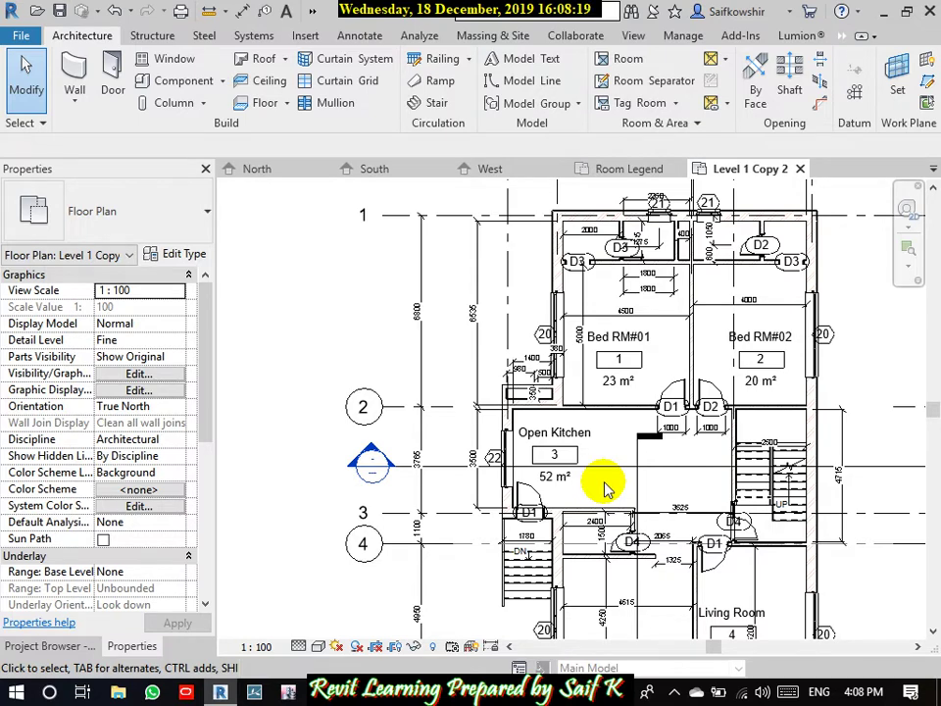
scroll(720, 384, down, 1)
scroll(720, 432, down, 2)
middle_drag(721, 467, 563, 384)
scroll(493, 363, up, 1)
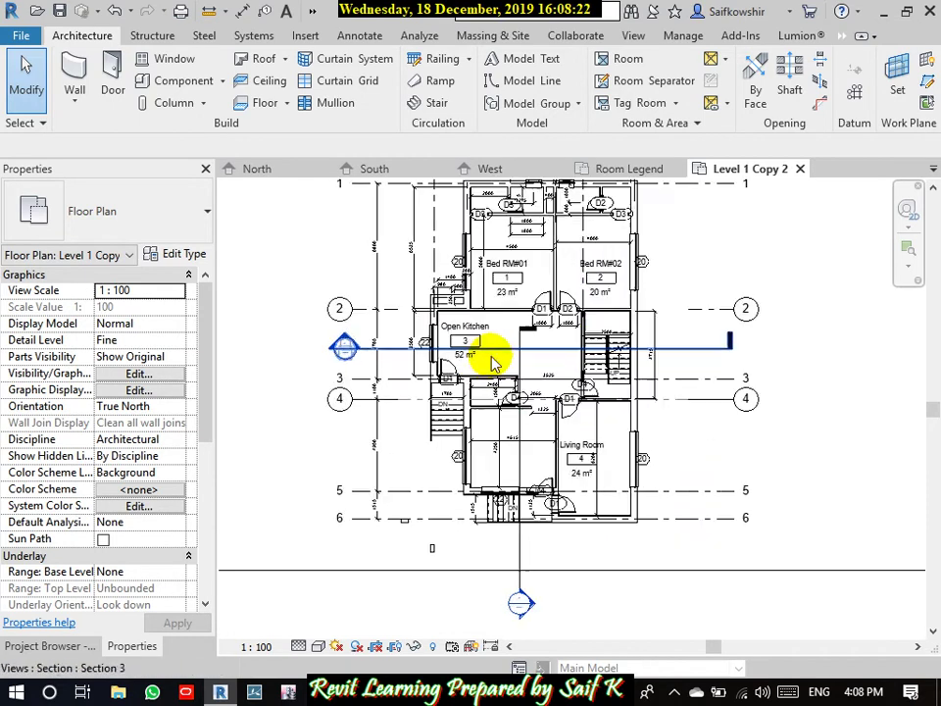
scroll(493, 362, up, 1)
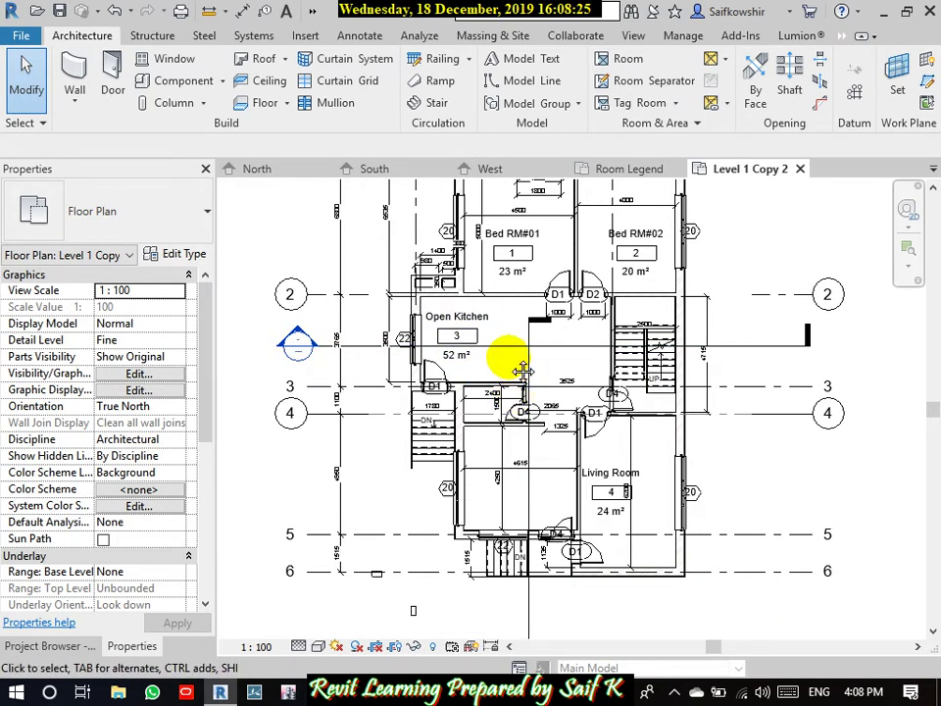
middle_drag(504, 357, 542, 393)
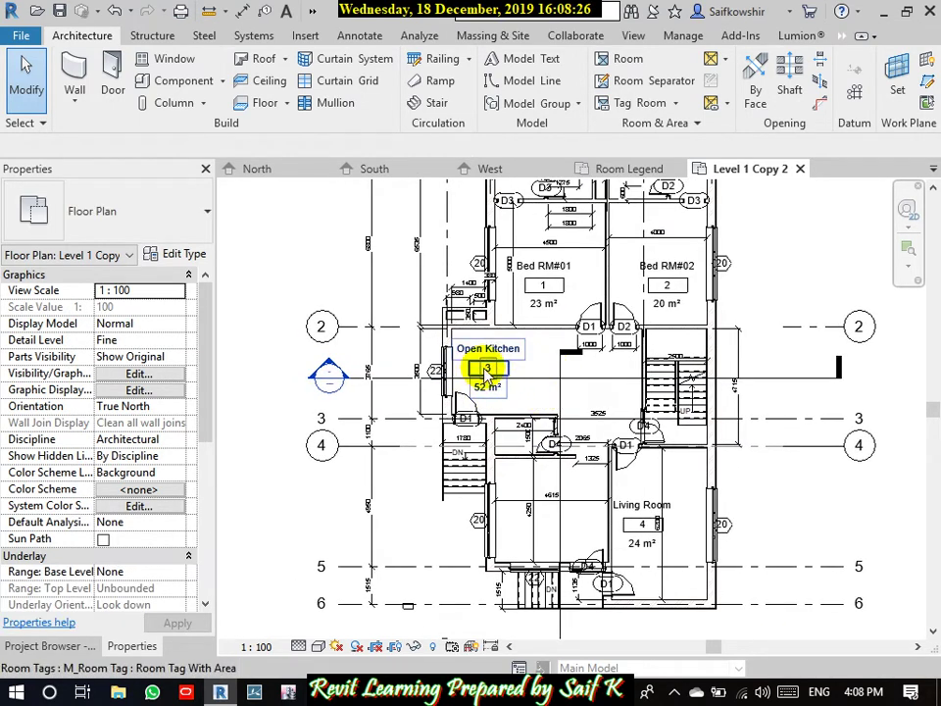
scroll(497, 399, up, 2)
scroll(500, 404, up, 1)
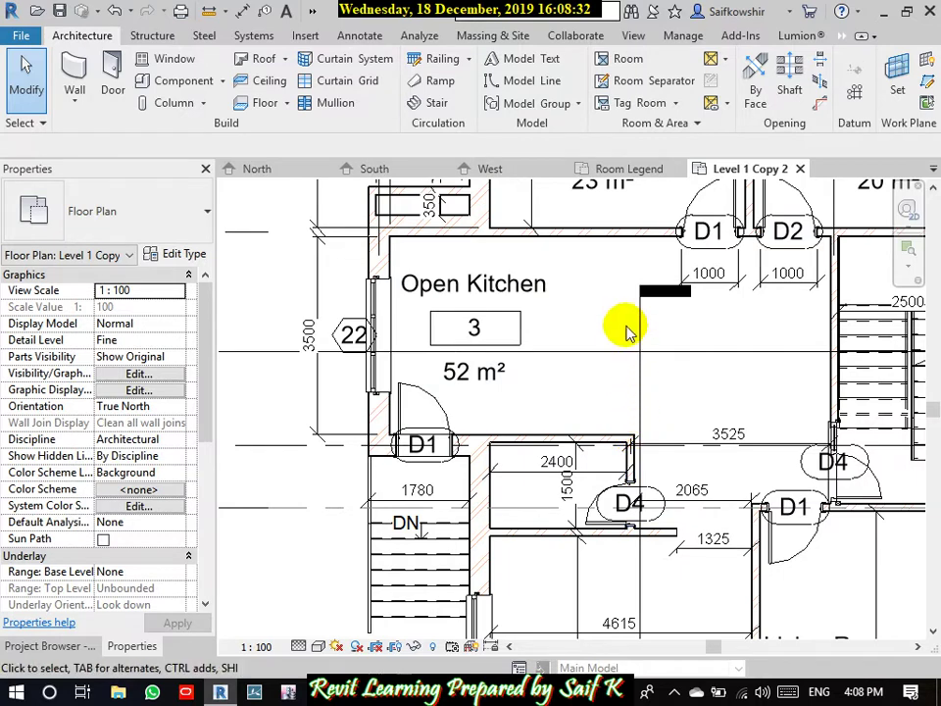
scroll(617, 423, down, 2)
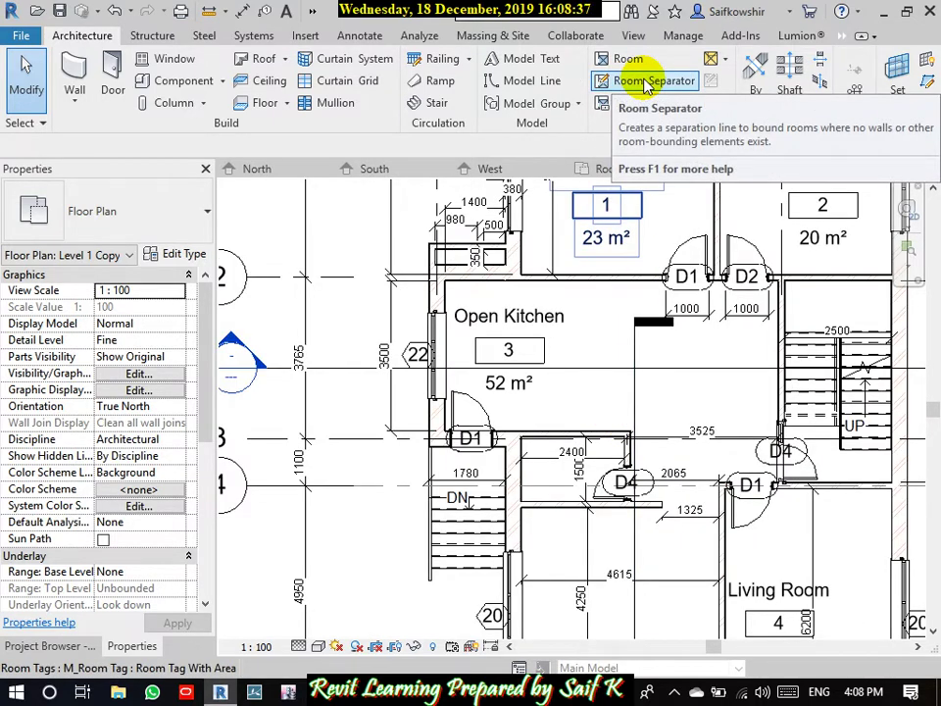
mouse_move(647, 80)
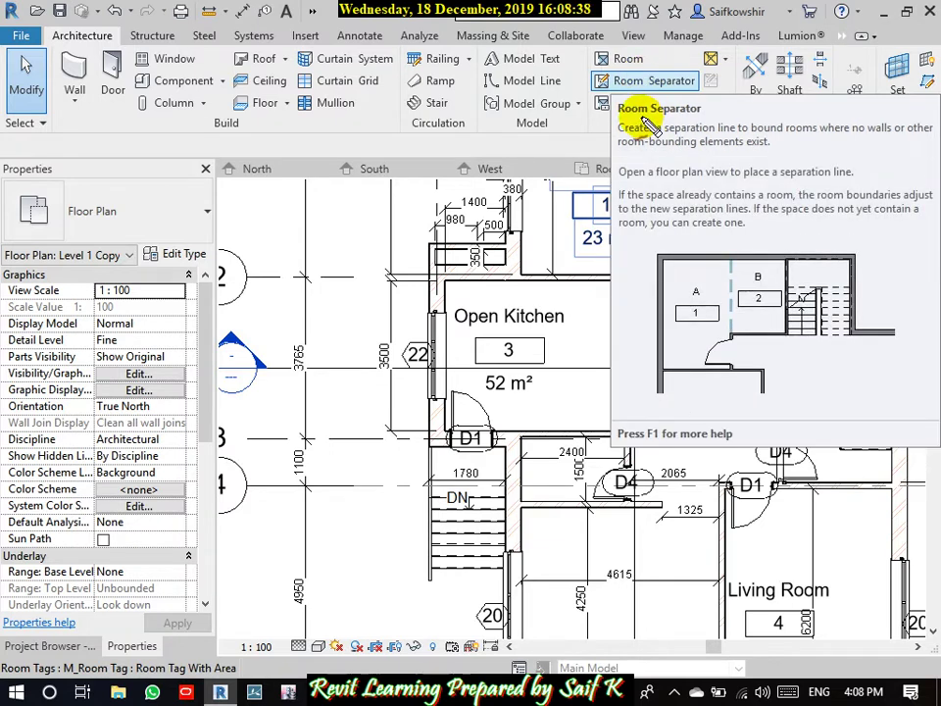
click(613, 93)
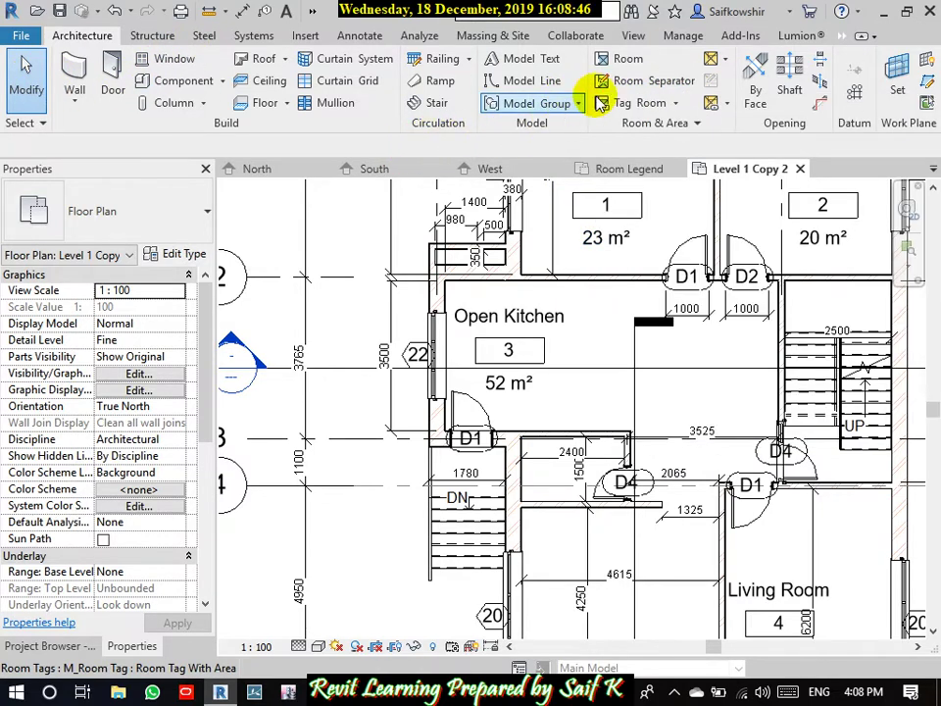
Step: Draw a room separation line from the D4 wall end up to the D1 wall
click(655, 81)
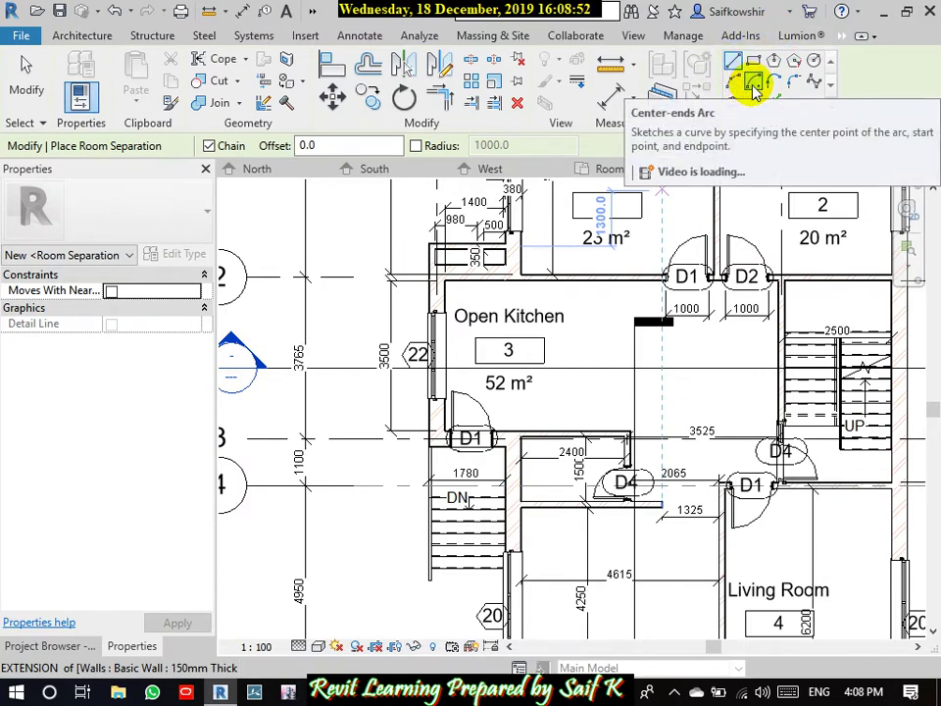
scroll(620, 430, up, 3)
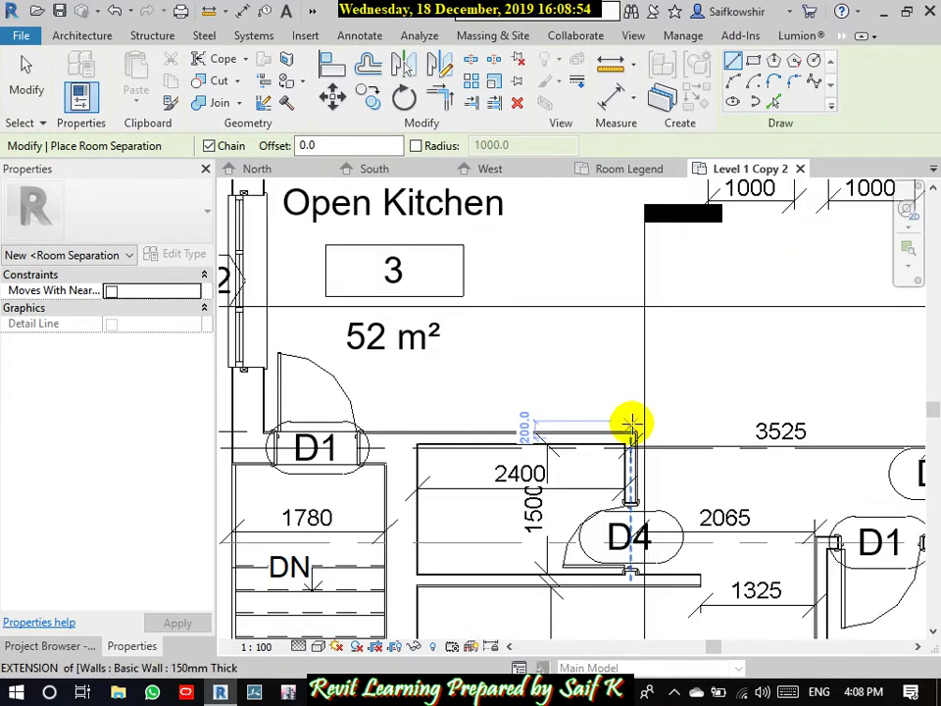
click(640, 432)
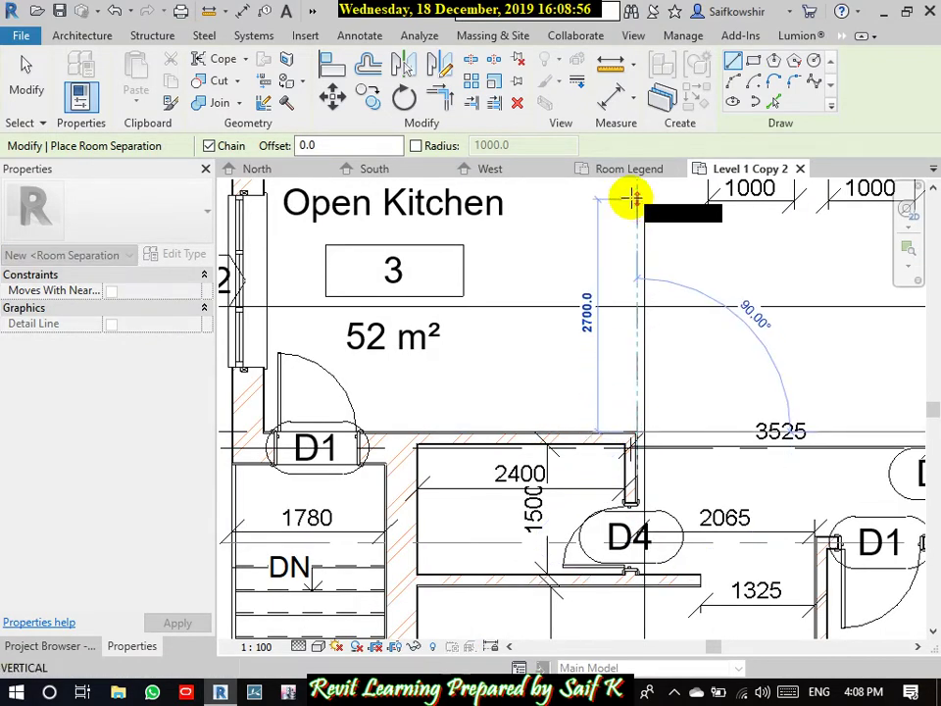
middle_drag(631, 195, 607, 441)
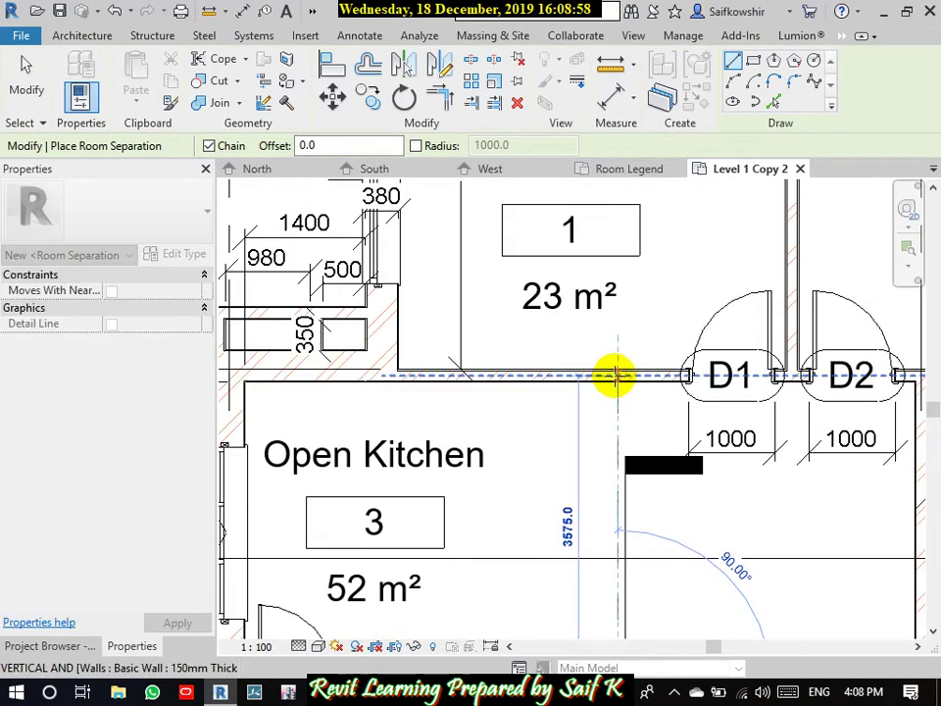
click(617, 376)
key(Escape)
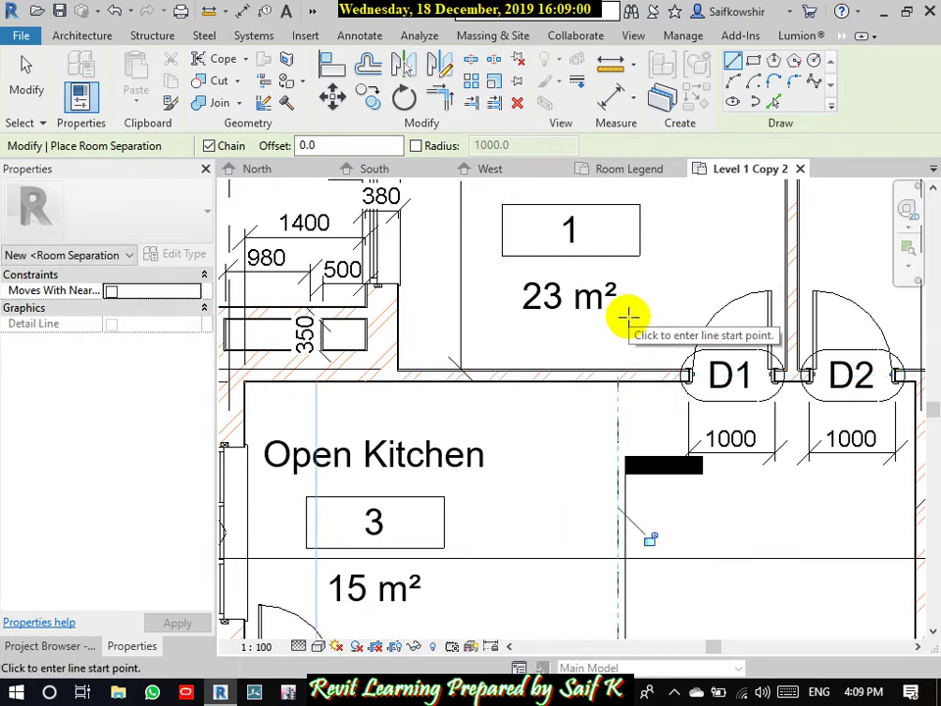
click(26, 78)
Step: Nudge the Living Room tag slightly to the right
mouse_move(556, 511)
middle_down()
mouse_move(580, 495)
mouse_move(653, 367)
middle_up()
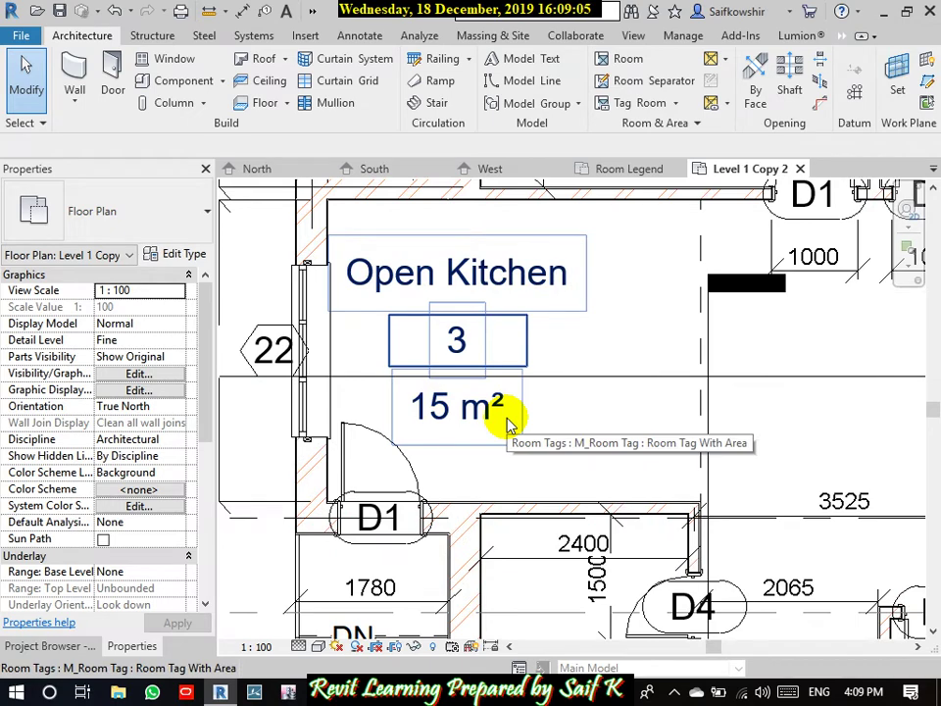
scroll(517, 425, down, 3)
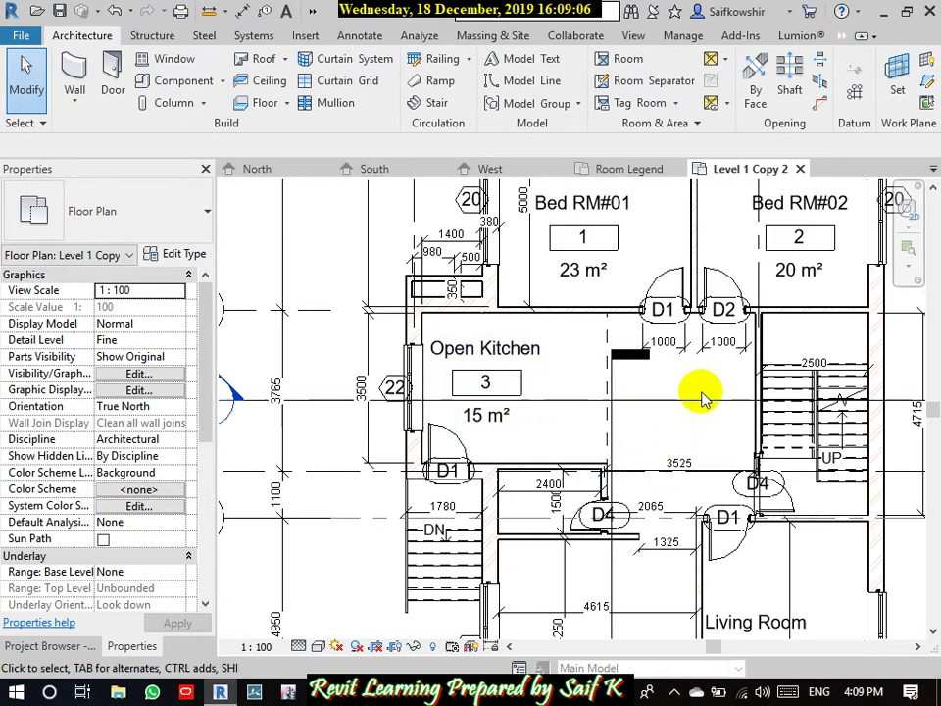
middle_drag(750, 576, 725, 435)
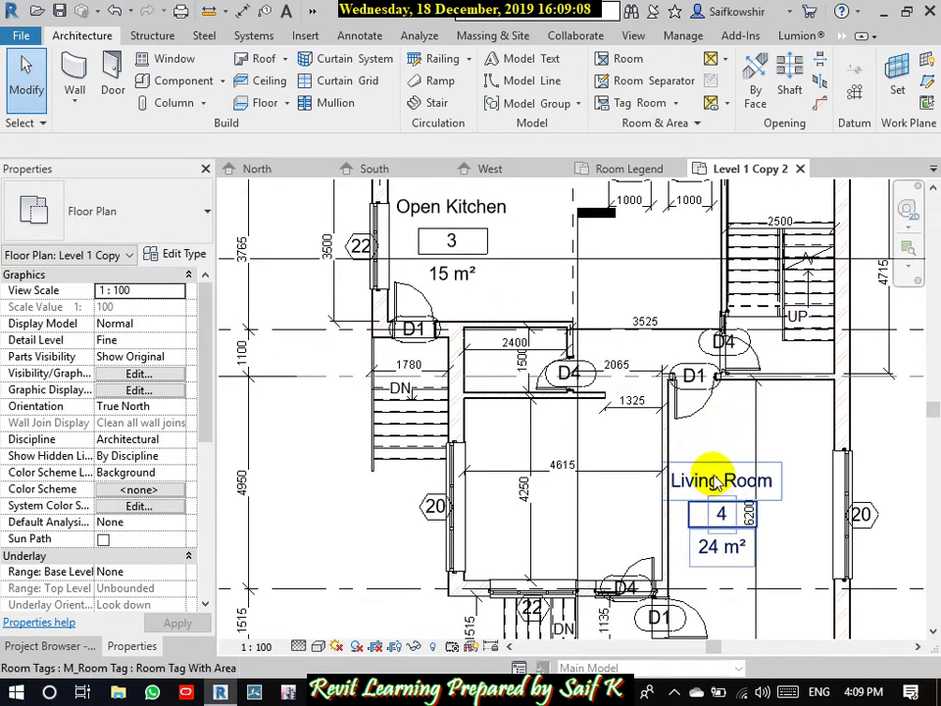
click(720, 530)
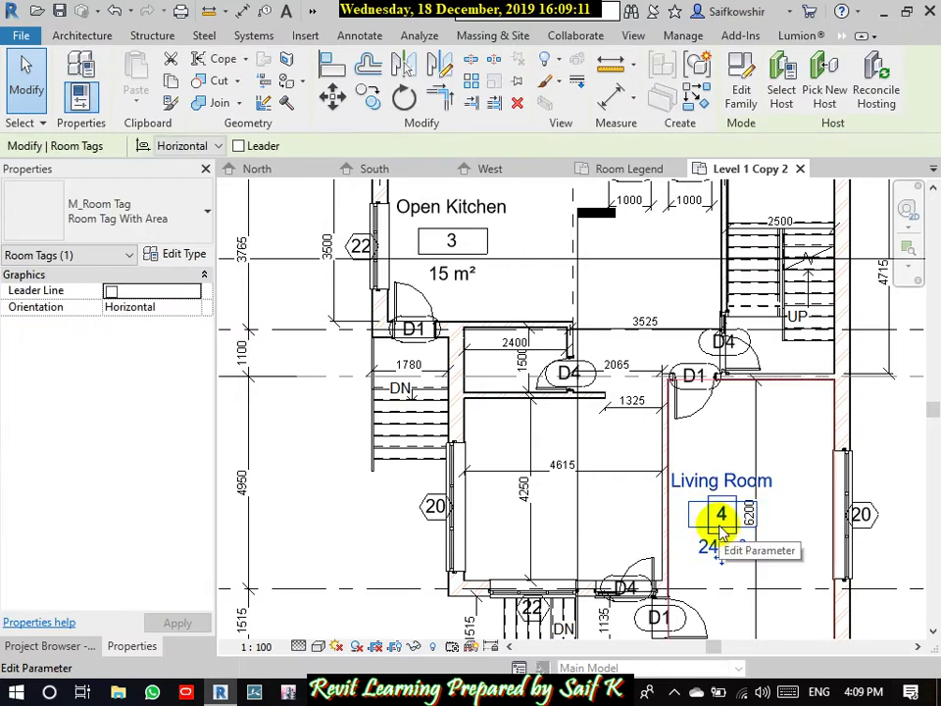
drag(718, 527, 732, 527)
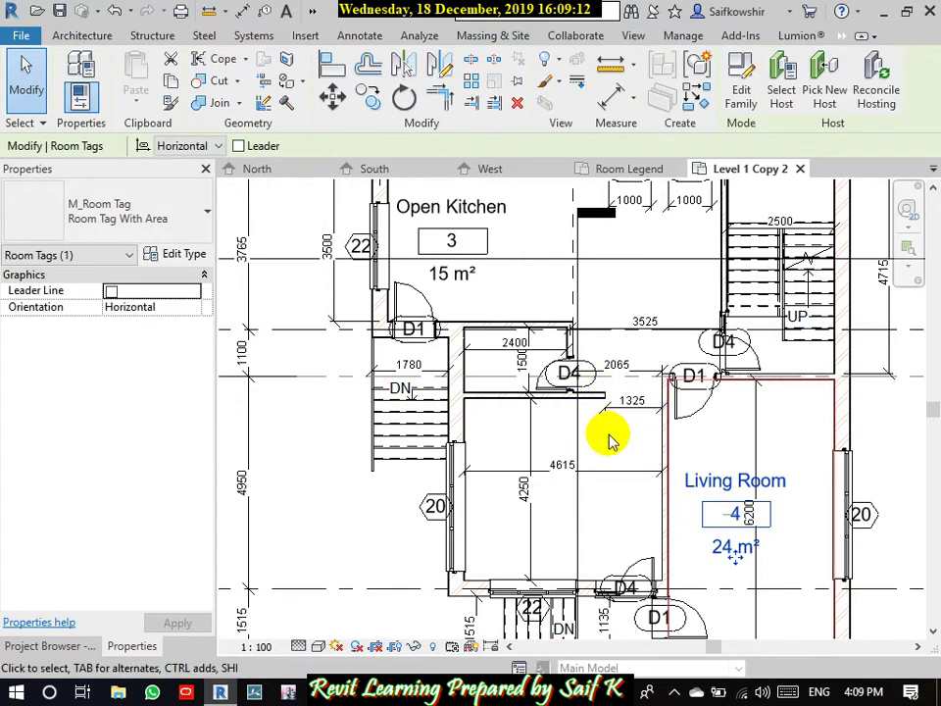
key(Escape)
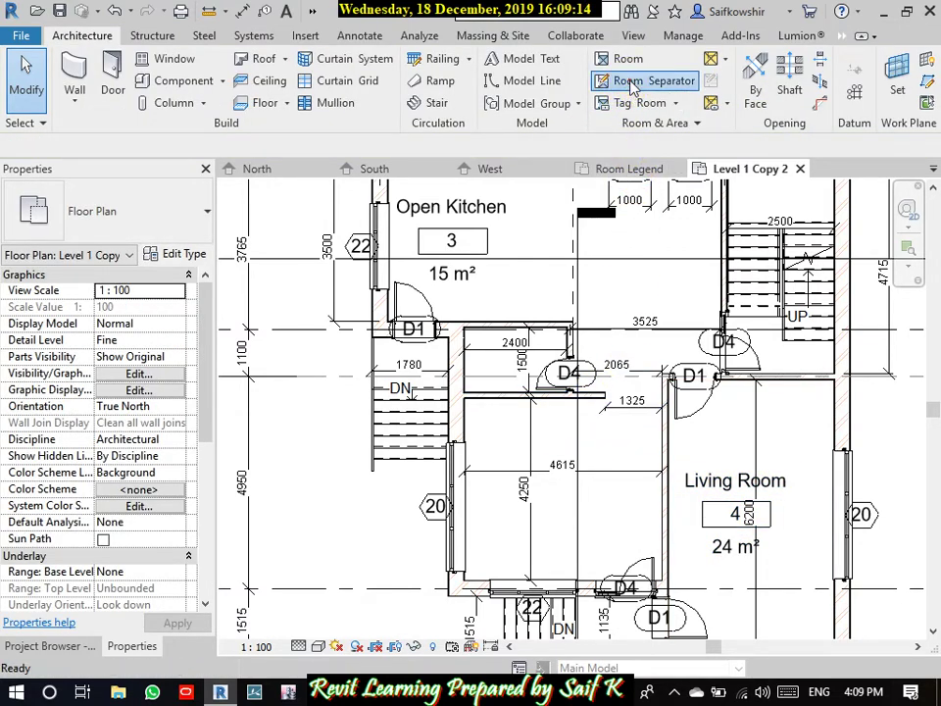
Step: Draw a second room separation line across to the right wall
click(625, 80)
scroll(645, 399, up, 5)
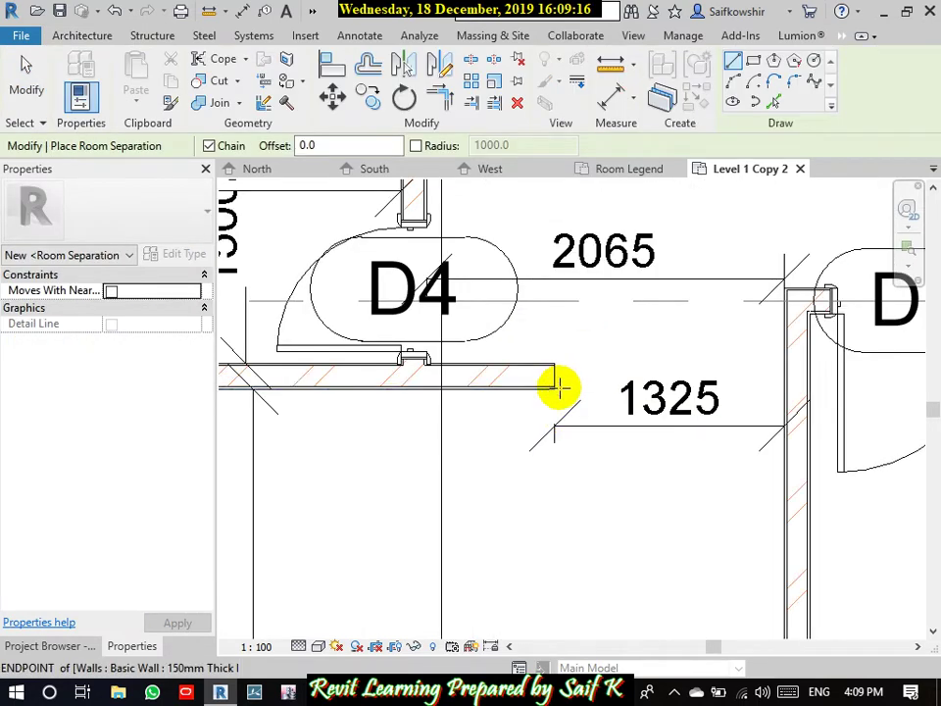
click(557, 388)
click(788, 389)
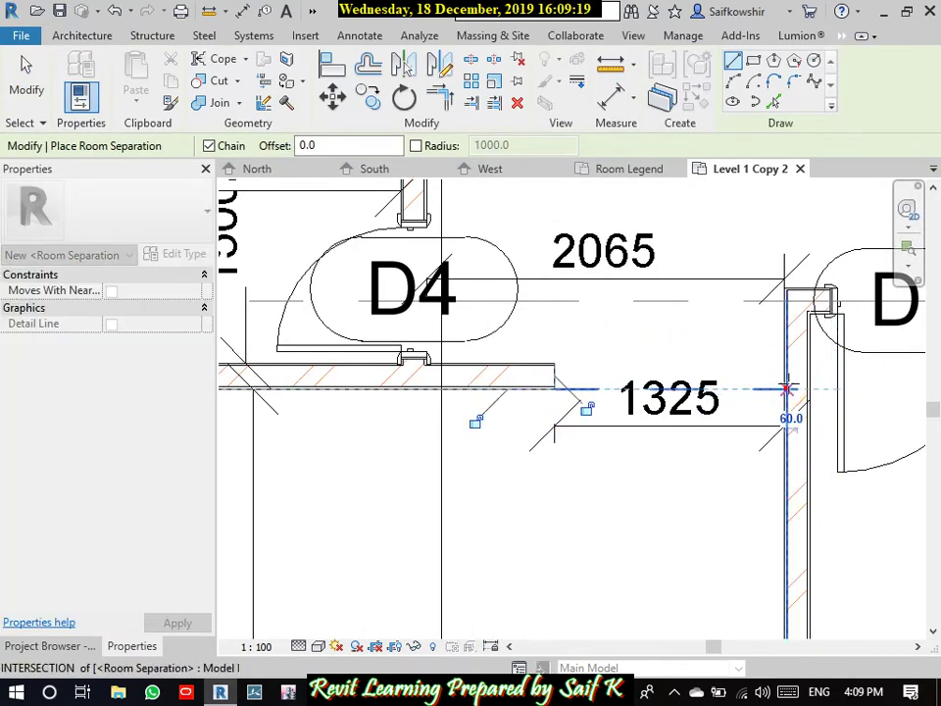
click(23, 77)
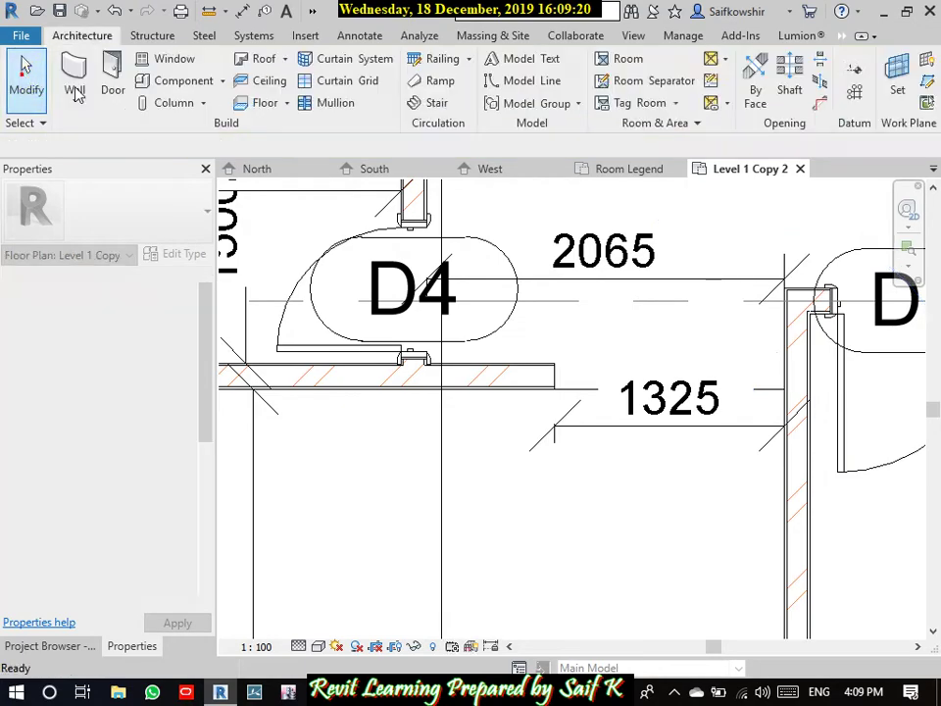
Step: Place a new room in the enclosed space below the D4 door
click(624, 57)
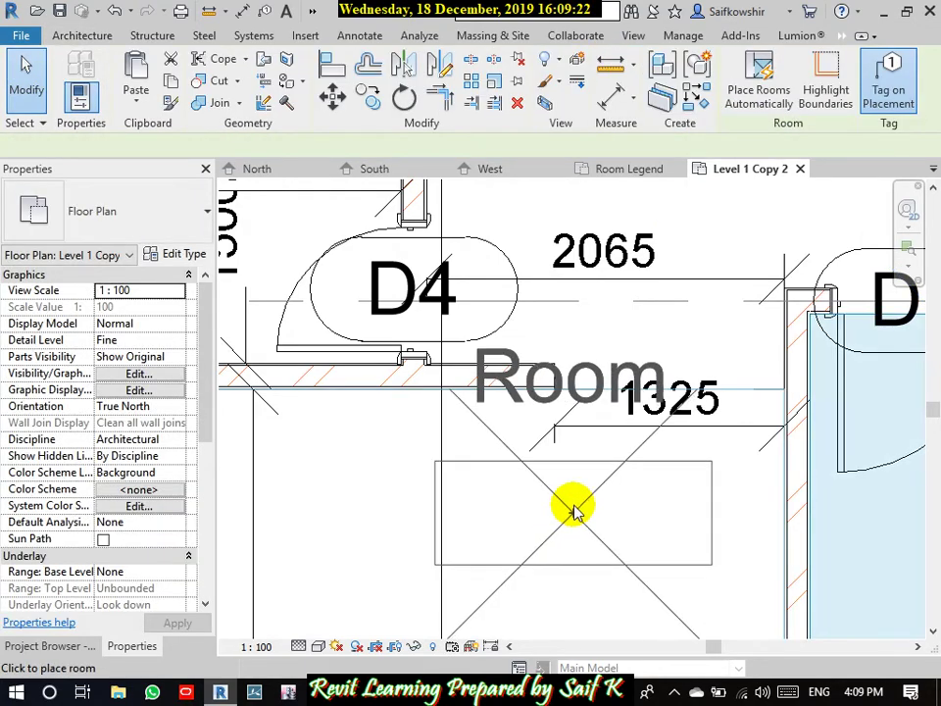
scroll(574, 509, down, 3)
middle_drag(562, 562, 571, 336)
scroll(566, 431, up, 2)
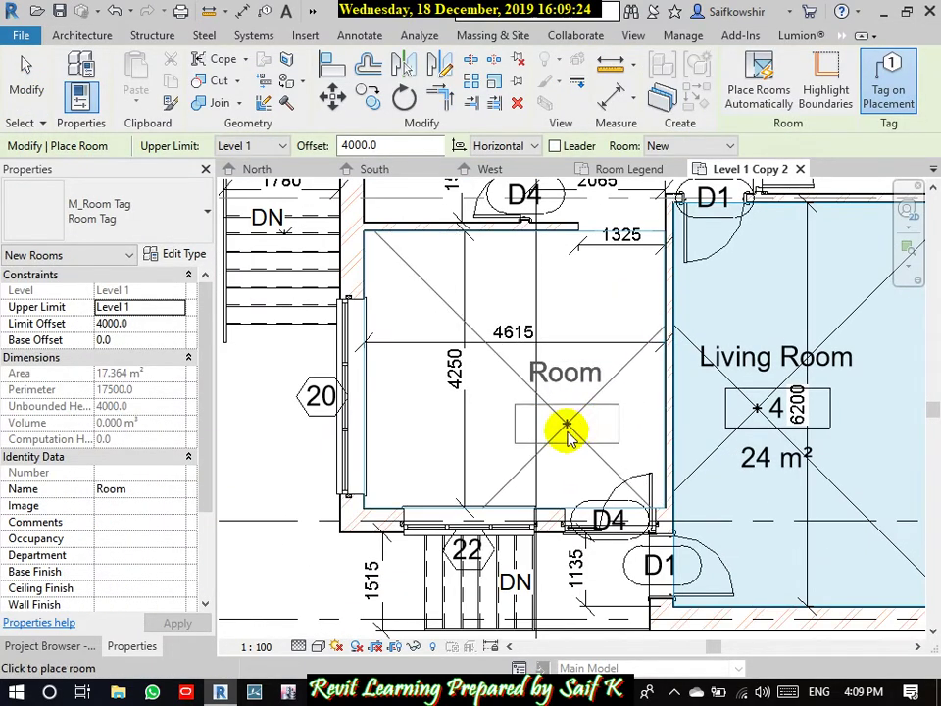
click(584, 439)
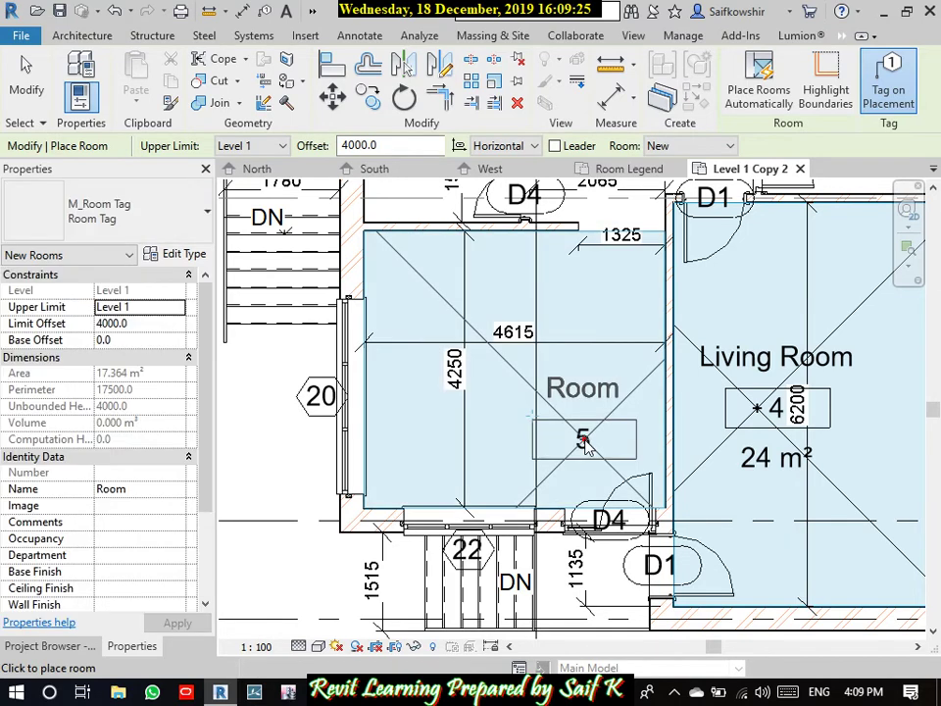
click(29, 80)
Step: Name the room Hall, use Room Tag With Area (20 m²), and move the tag up
double_click(598, 391)
text(Hall)
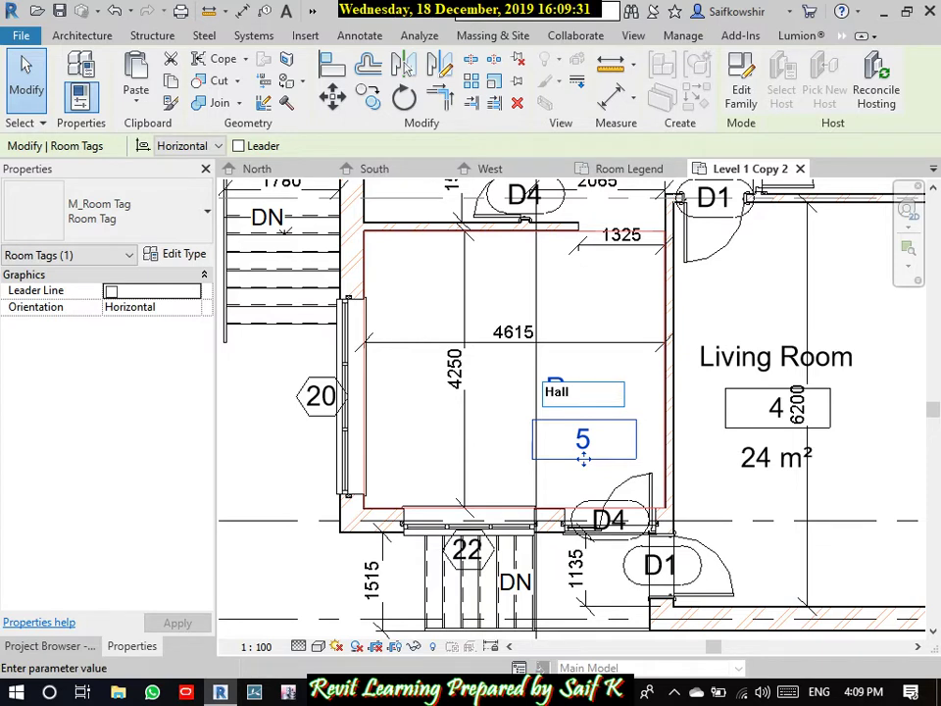
click(631, 388)
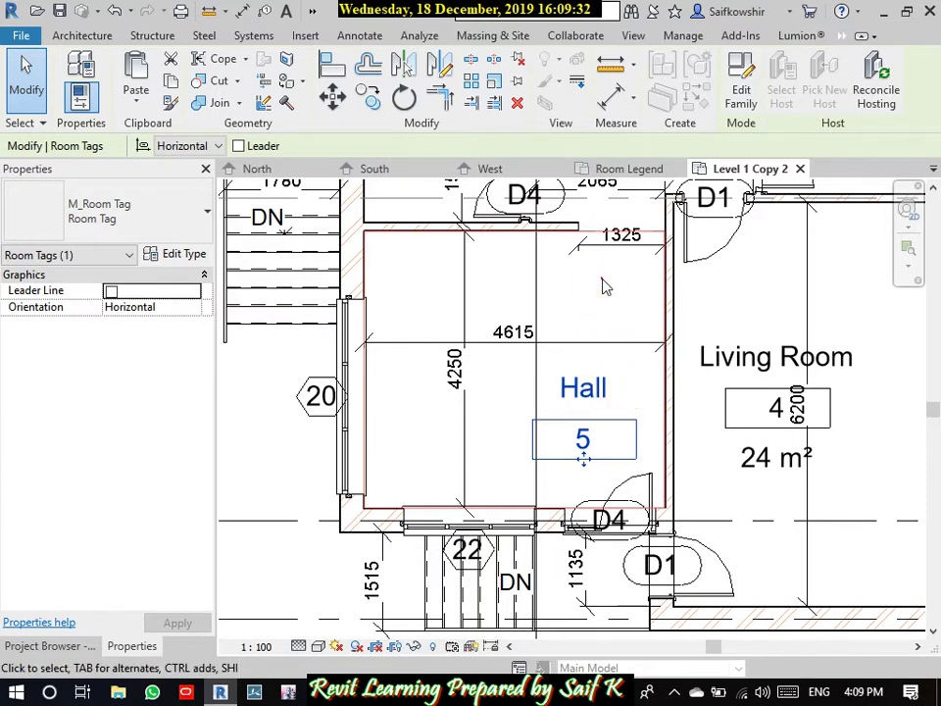
scroll(593, 397, down, 3)
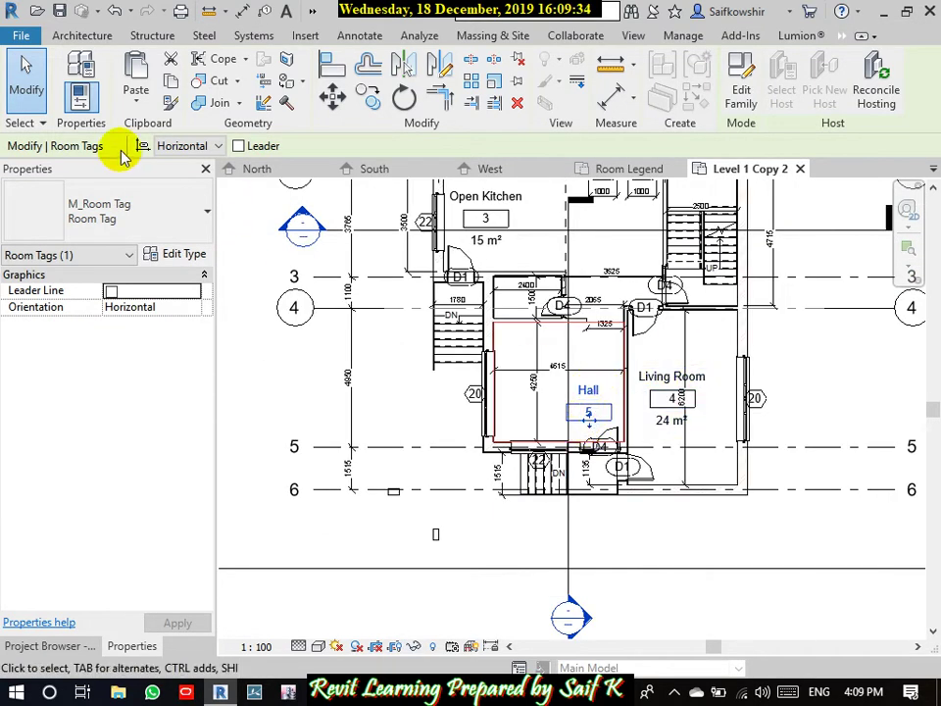
click(135, 223)
click(126, 322)
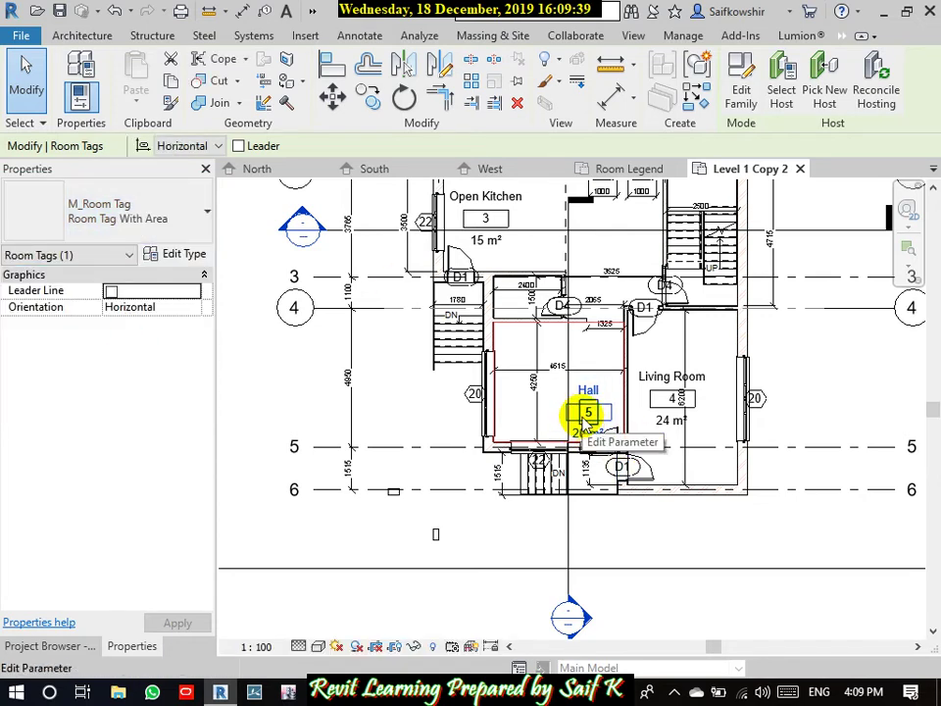
drag(586, 413, 586, 383)
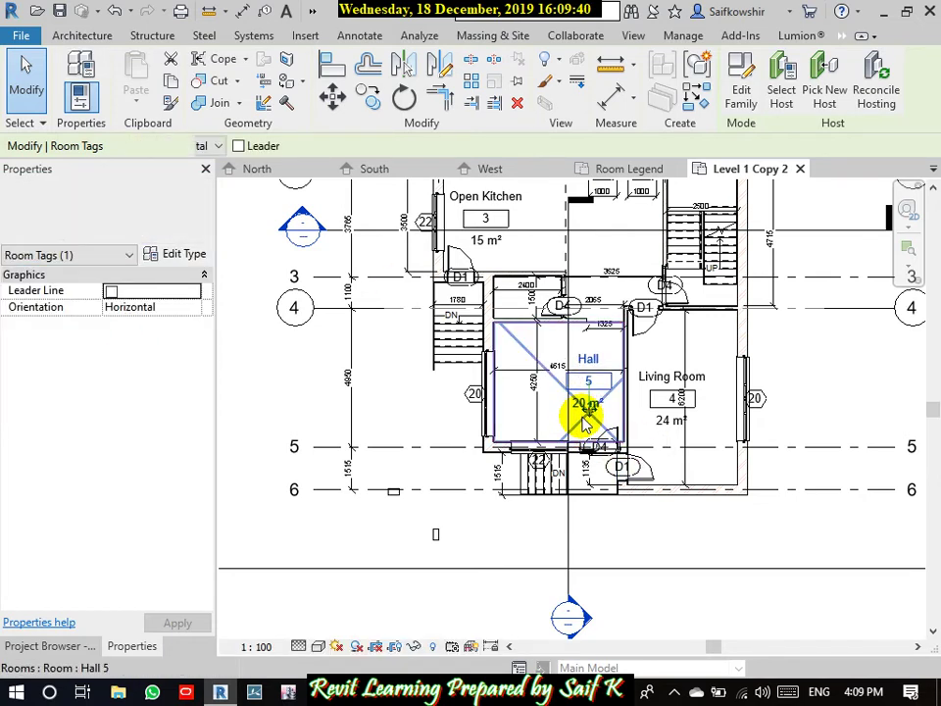
click(437, 403)
Step: Duplicate the Level 1 plan as a dependent view, Level 1 - Dependent 1
scroll(645, 387, down, 2)
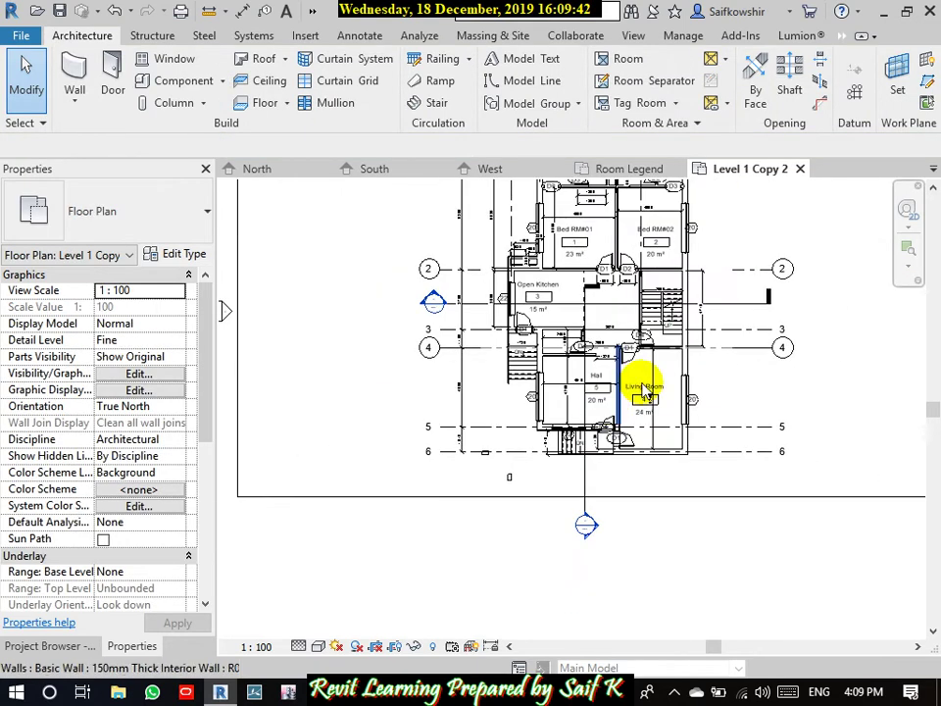
middle_drag(770, 237, 657, 395)
scroll(663, 363, down, 2)
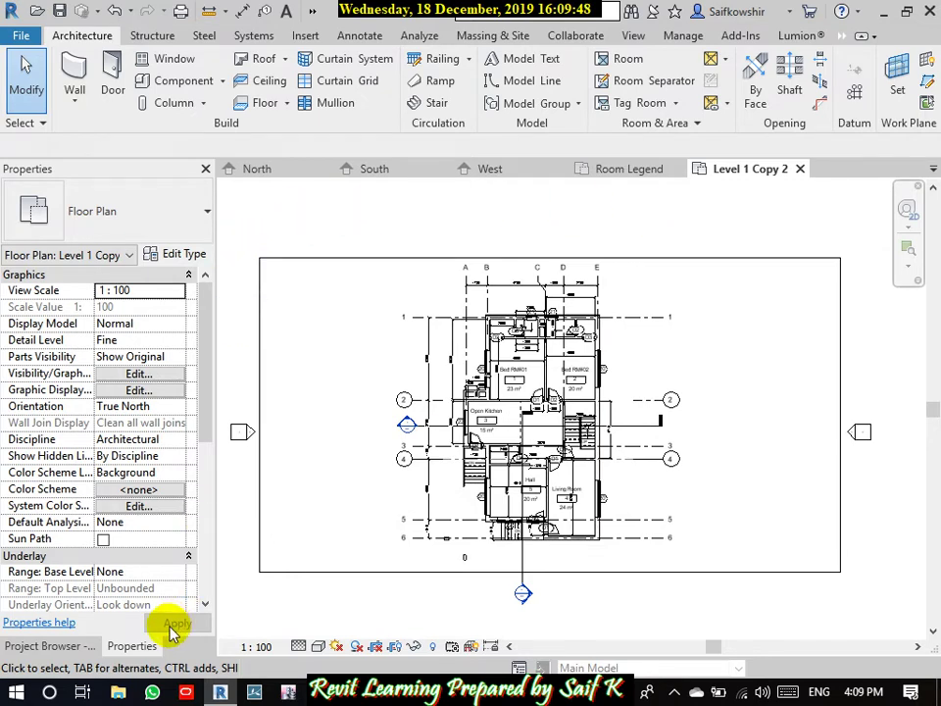
click(86, 646)
click(103, 254)
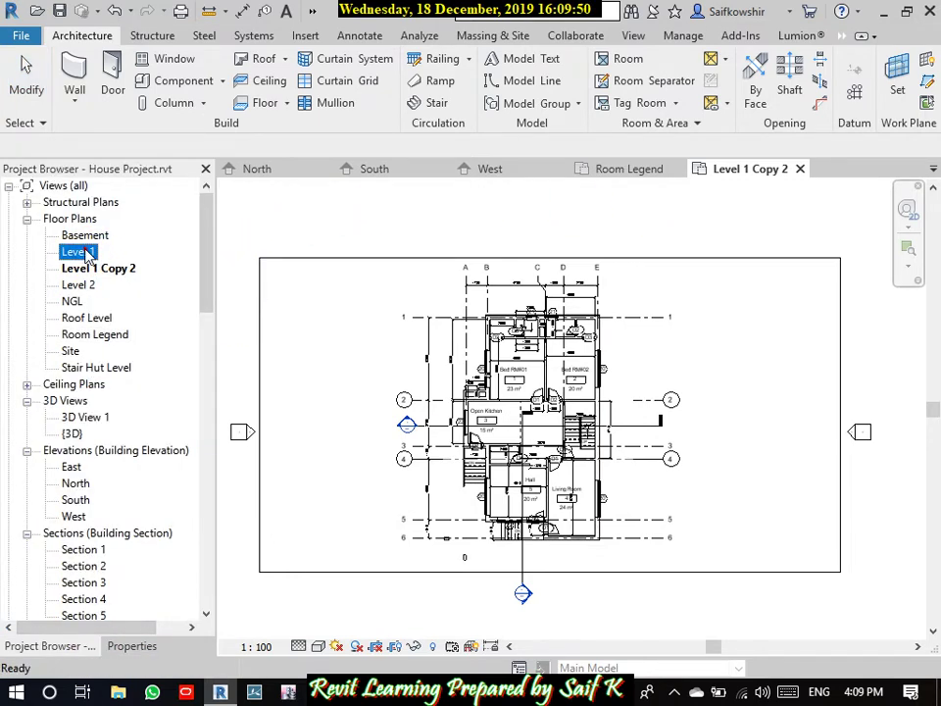
right_click(109, 254)
mouse_move(152, 394)
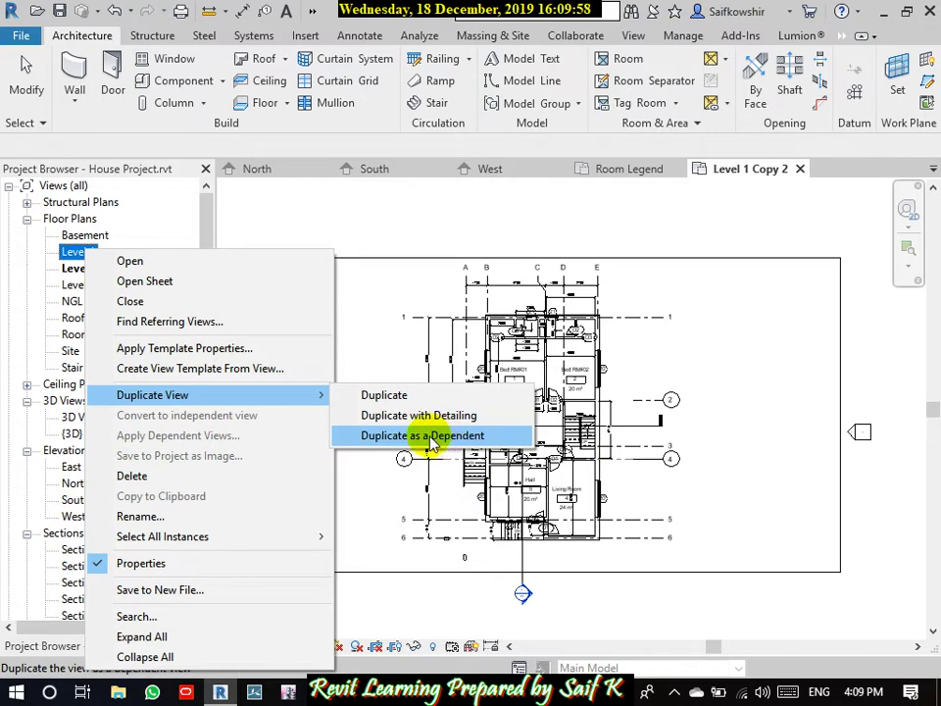
click(434, 439)
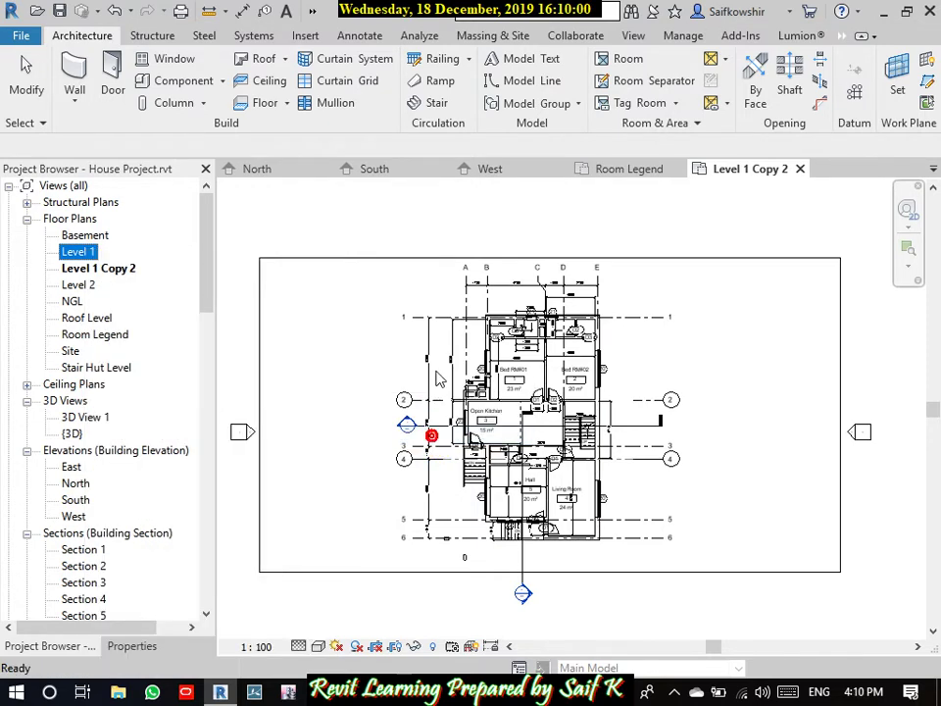
Step: Select the new dependent view, then open the Level 1 plan
click(154, 275)
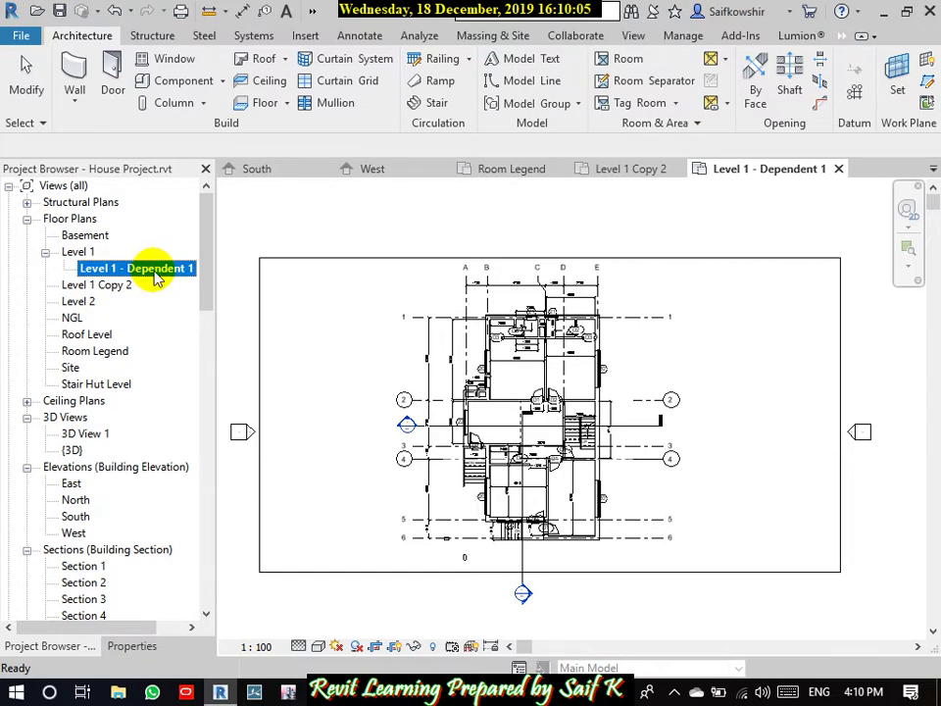
scroll(529, 367, up, 4)
scroll(532, 371, down, 1)
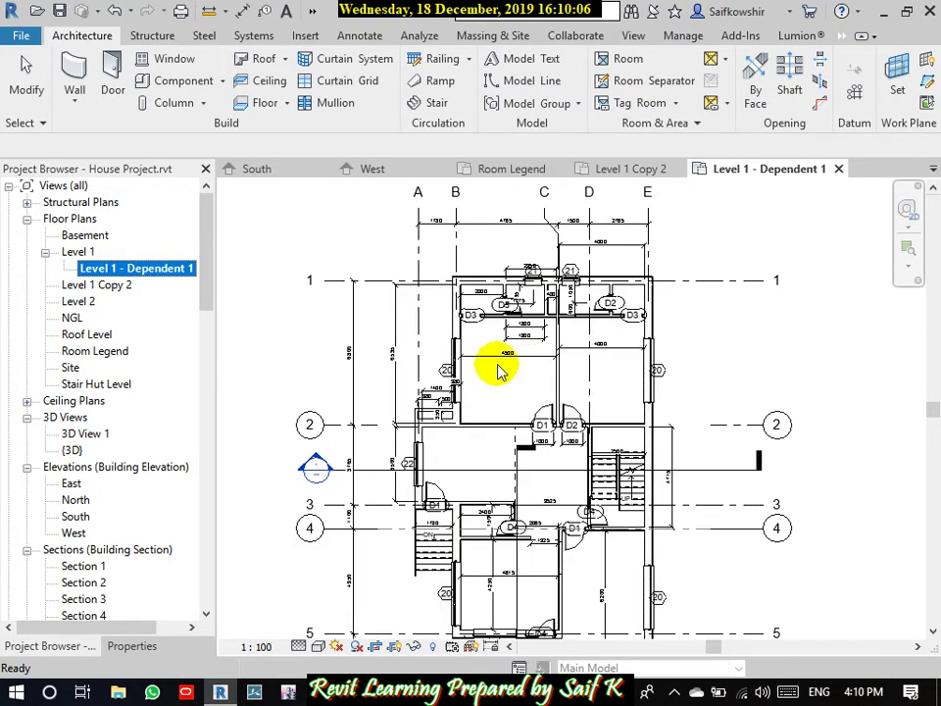
double_click(71, 253)
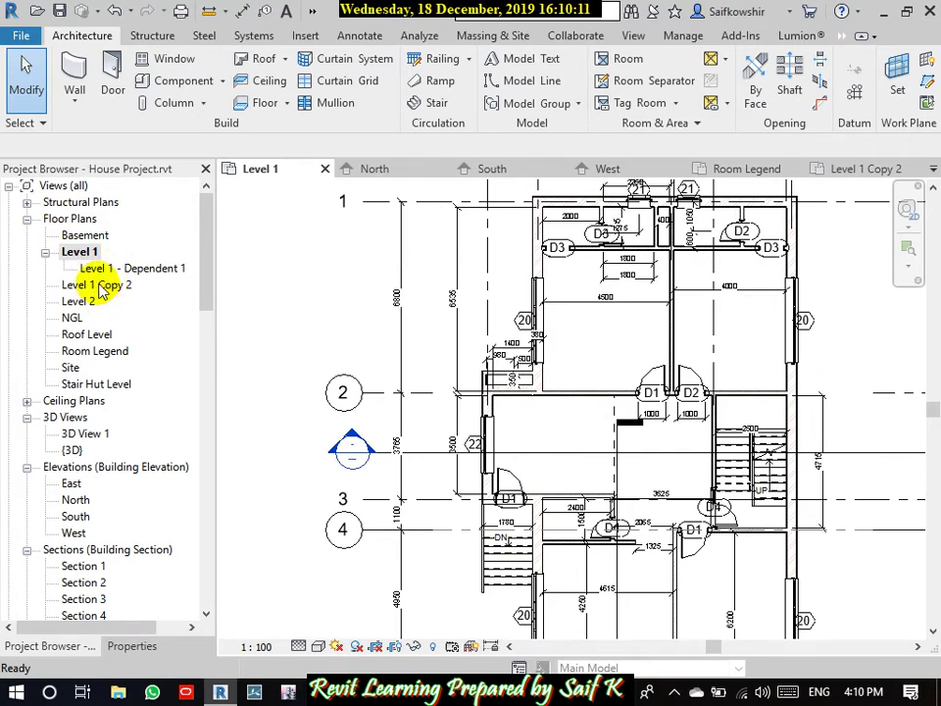
Step: Reopen the Level 1 Copy 2 plan, briefly checking Level 1 in between
double_click(98, 285)
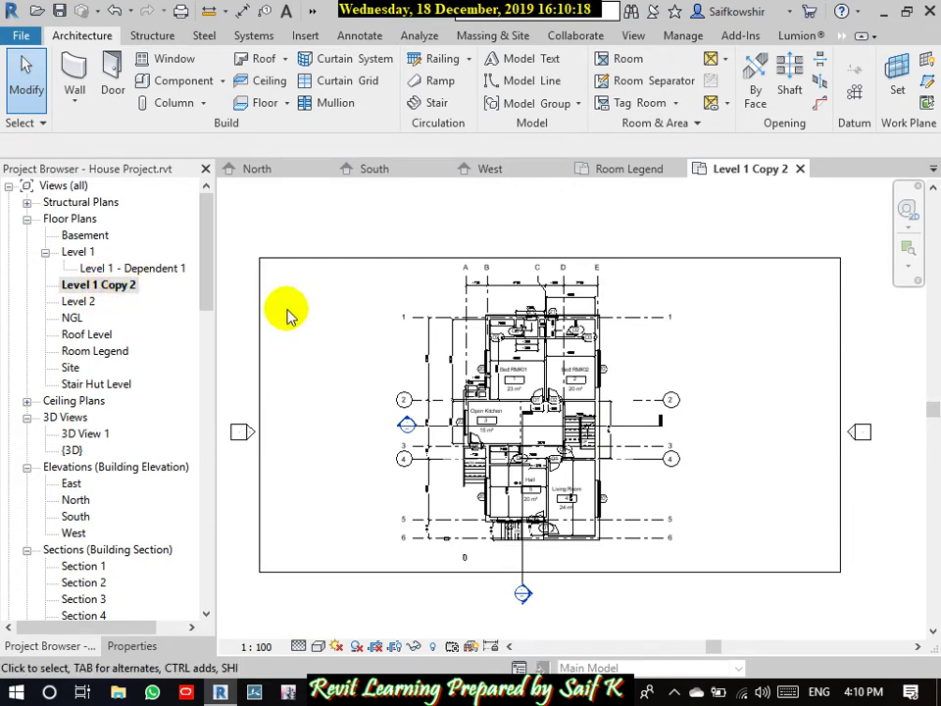
scroll(504, 388, up, 4)
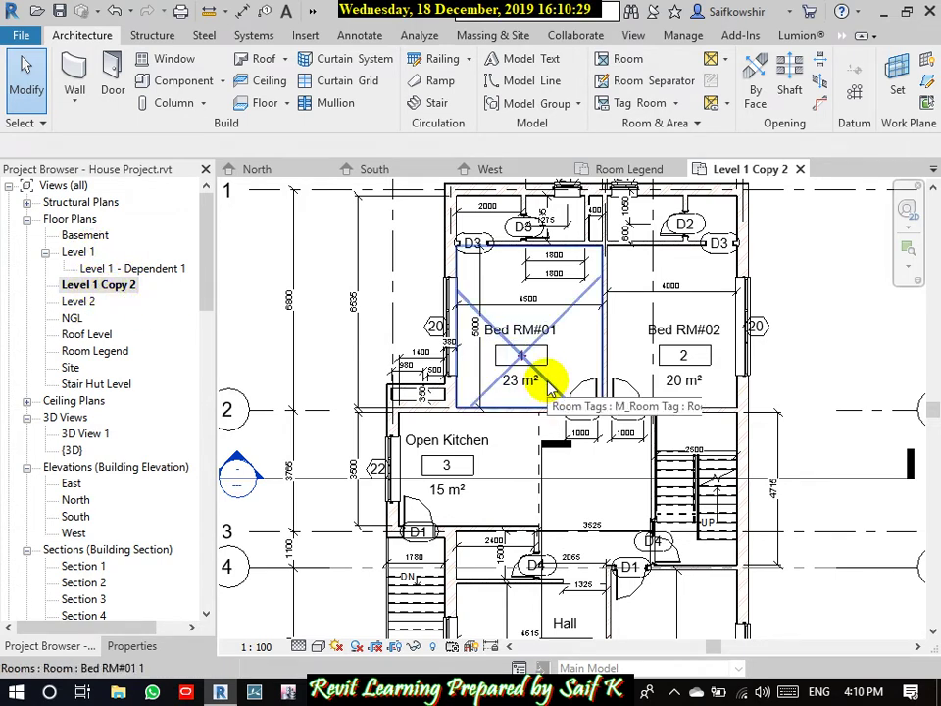
double_click(92, 253)
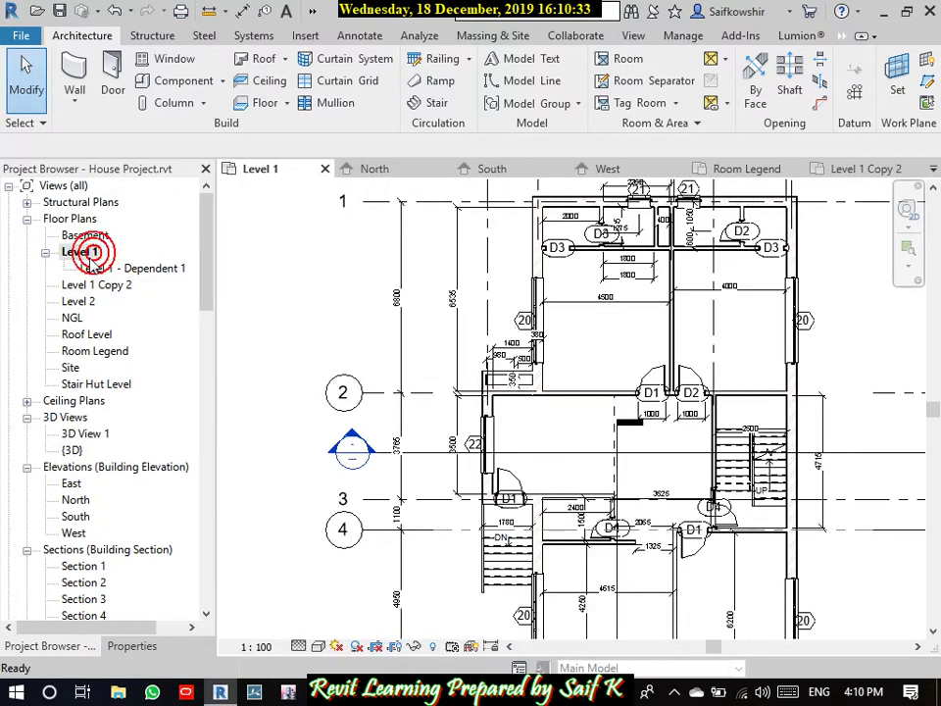
double_click(96, 284)
scroll(432, 343, down, 2)
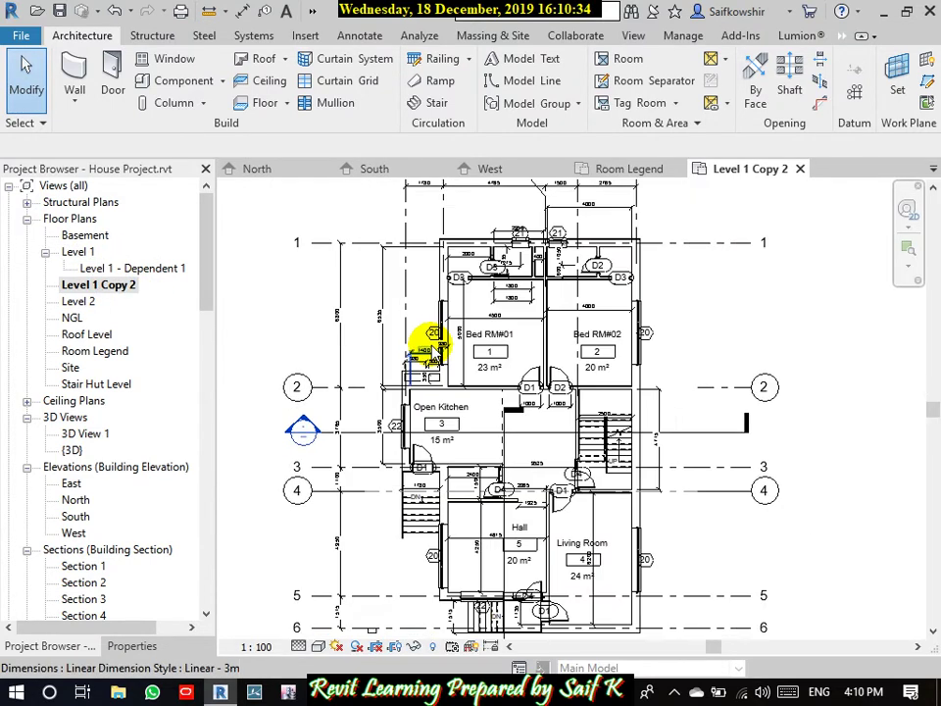
scroll(517, 365, up, 2)
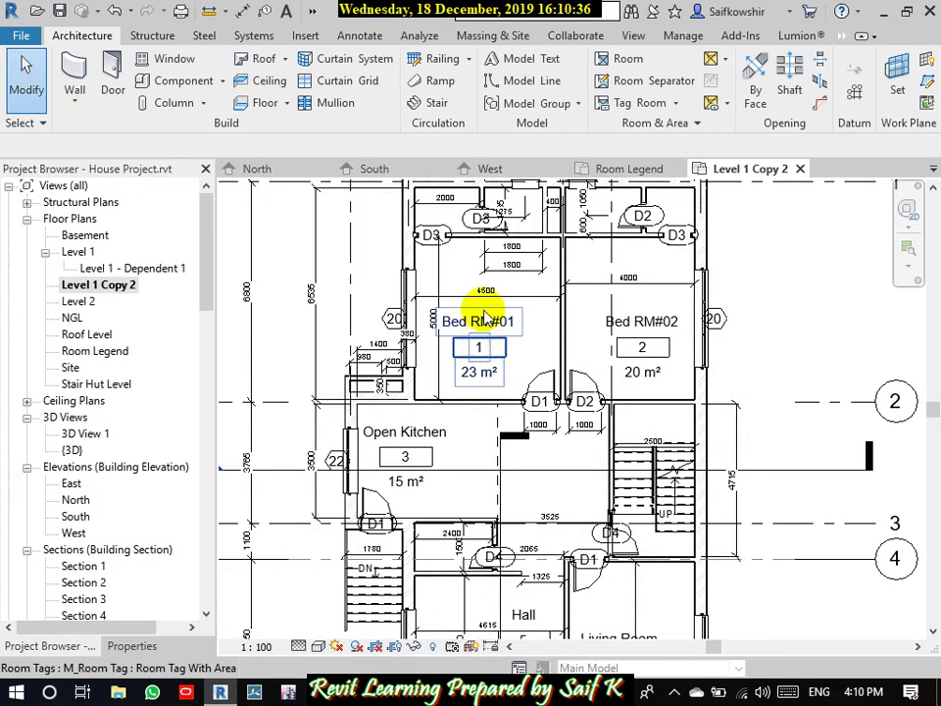
scroll(527, 342, down, 1)
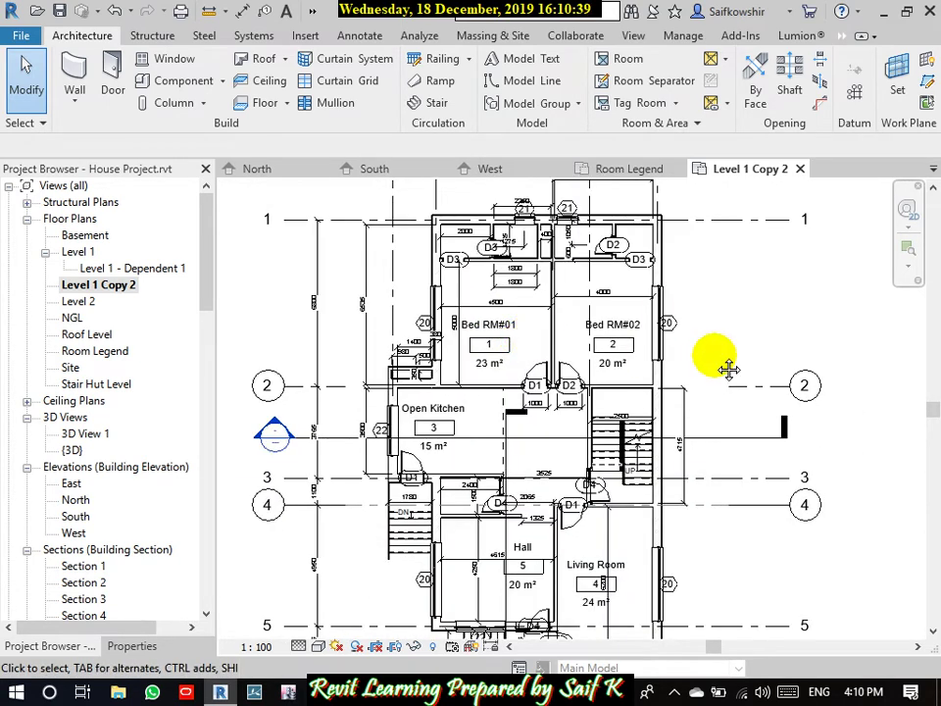
Step: Pan the Level 1 Copy 2 plan left and bring up the Annotate tools
middle_drag(724, 367, 642, 359)
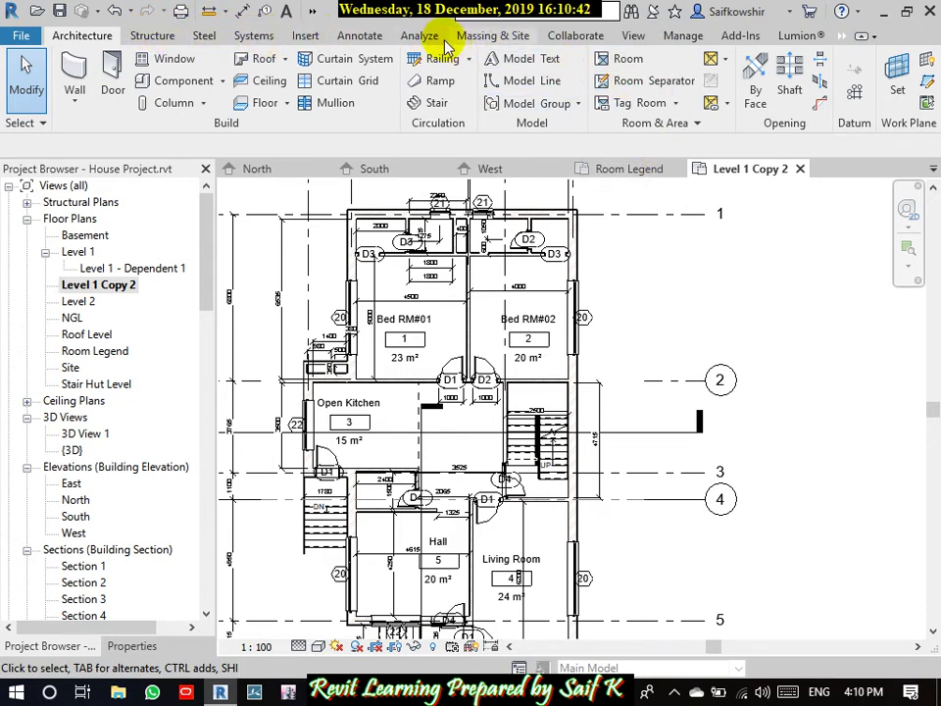
click(362, 36)
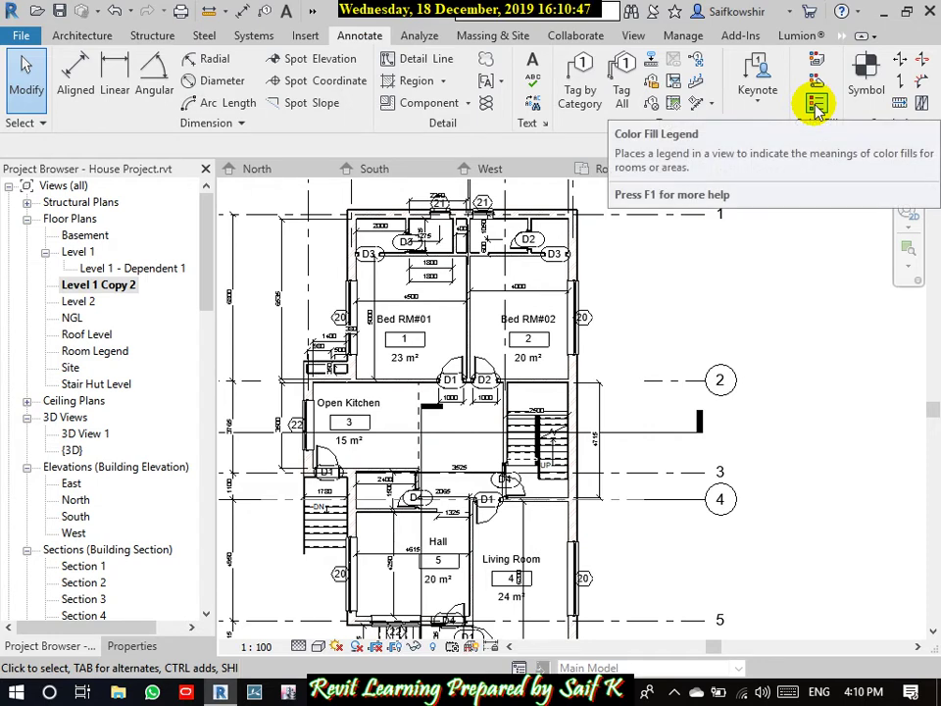
Step: Place a color fill legend right of the plan, with space type Rooms and color scheme Name
click(817, 104)
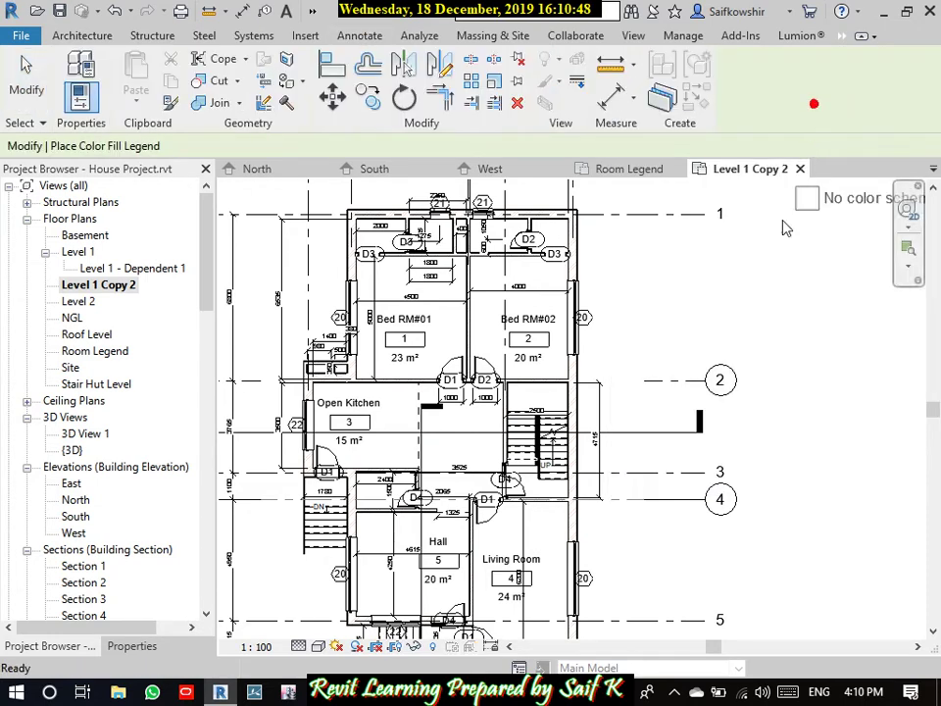
click(655, 238)
click(436, 343)
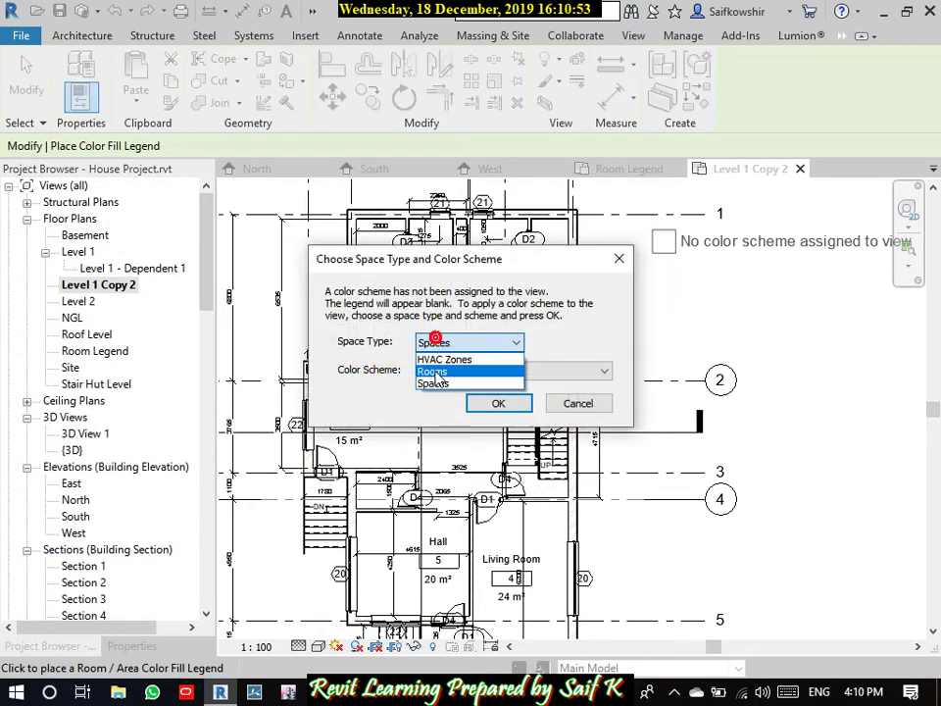
click(438, 371)
click(471, 370)
click(432, 412)
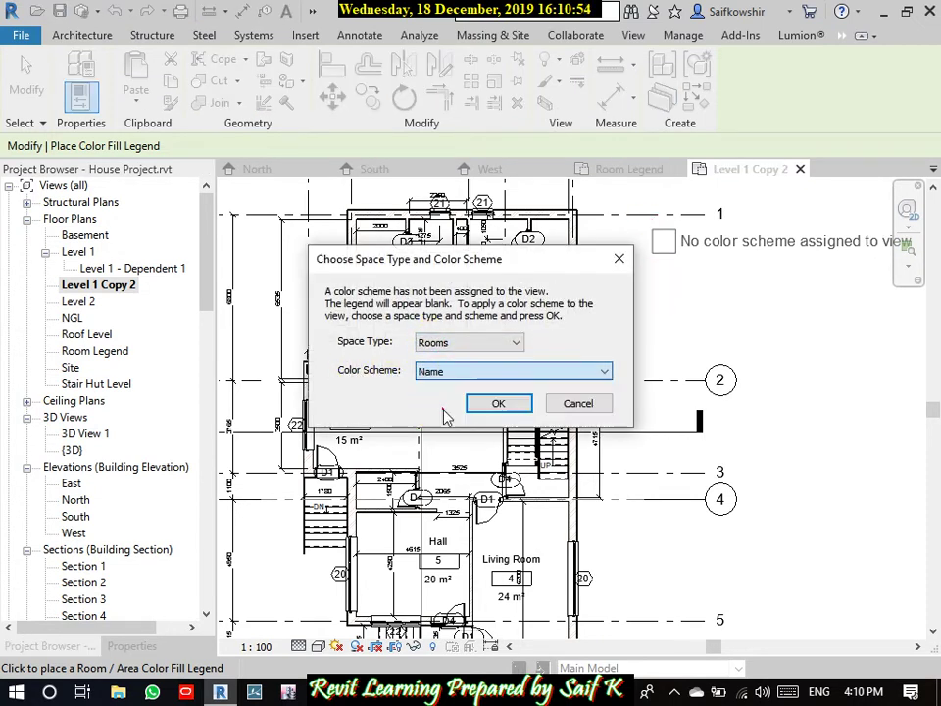
click(504, 403)
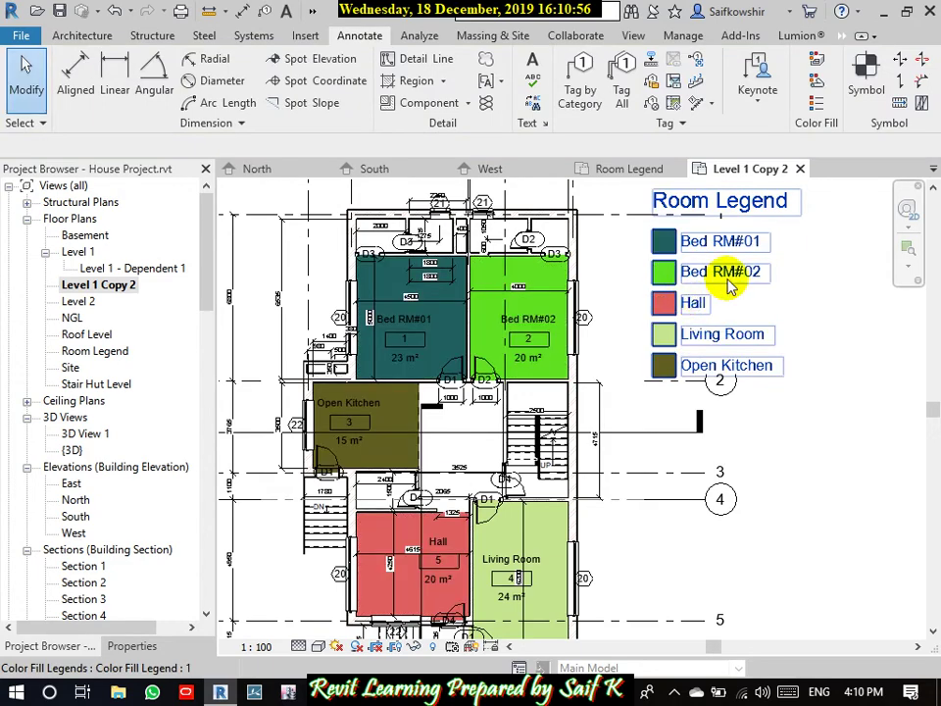
Step: Frame the coloured plan with its legend and select the Room Legend
middle_drag(808, 287, 739, 347)
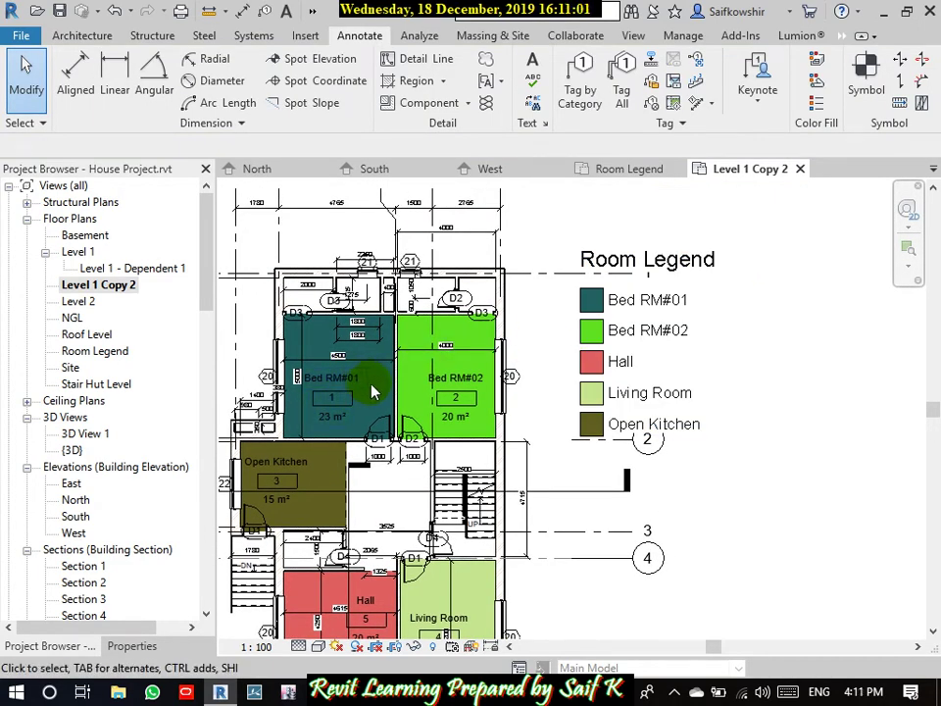
scroll(752, 347, down, 2)
scroll(752, 347, up, 1)
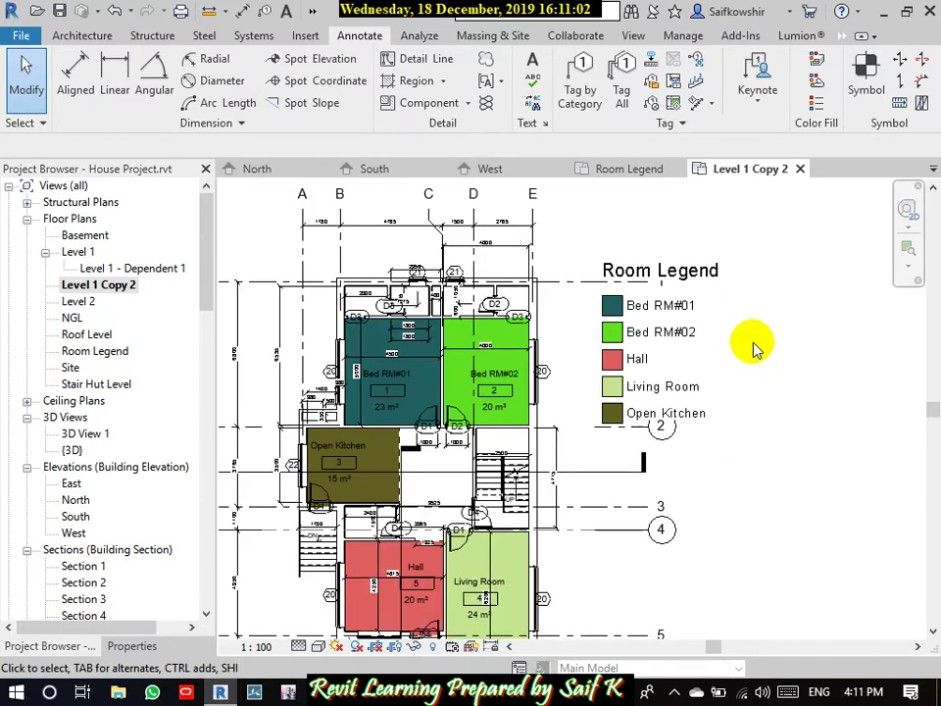
click(645, 273)
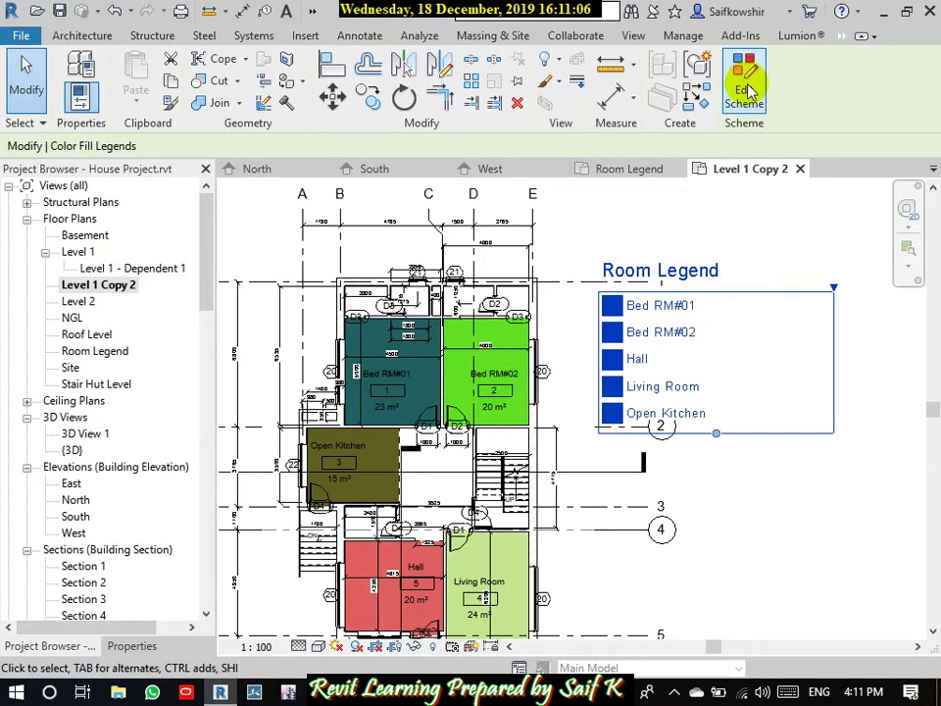
Step: In the legend's colour scheme editor, replace the Room Legend title with 'Room Ceiling Color Chart'
click(746, 91)
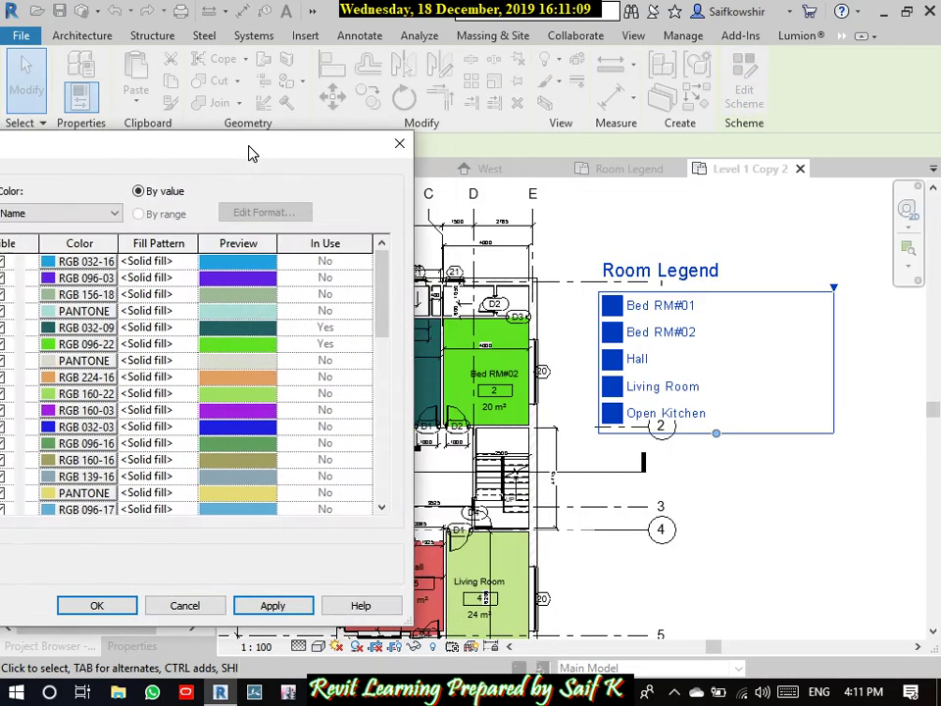
drag(248, 151, 531, 122)
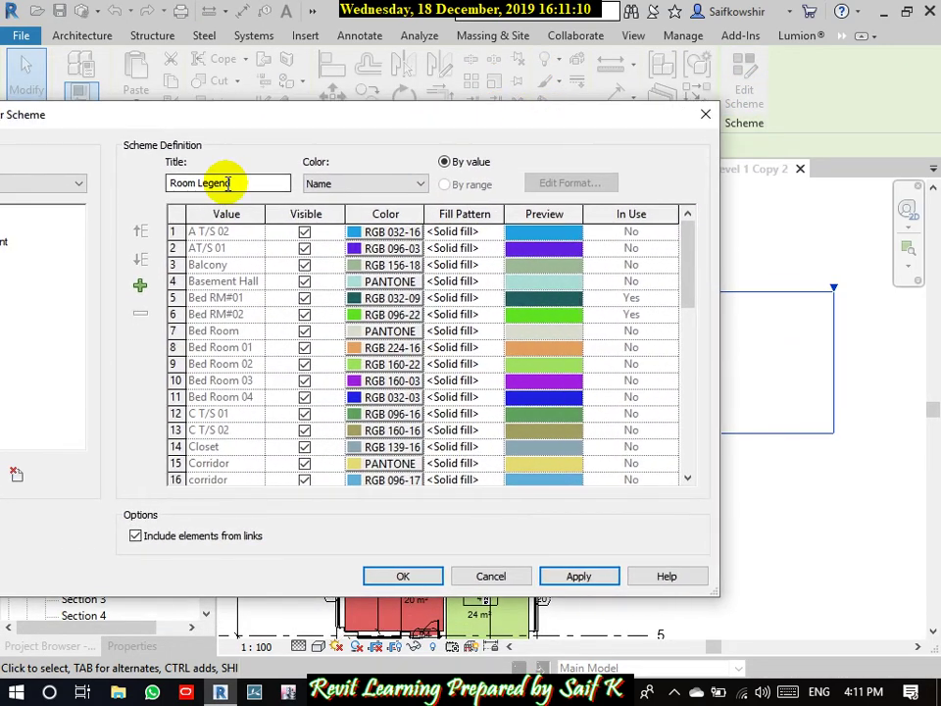
double_click(228, 184)
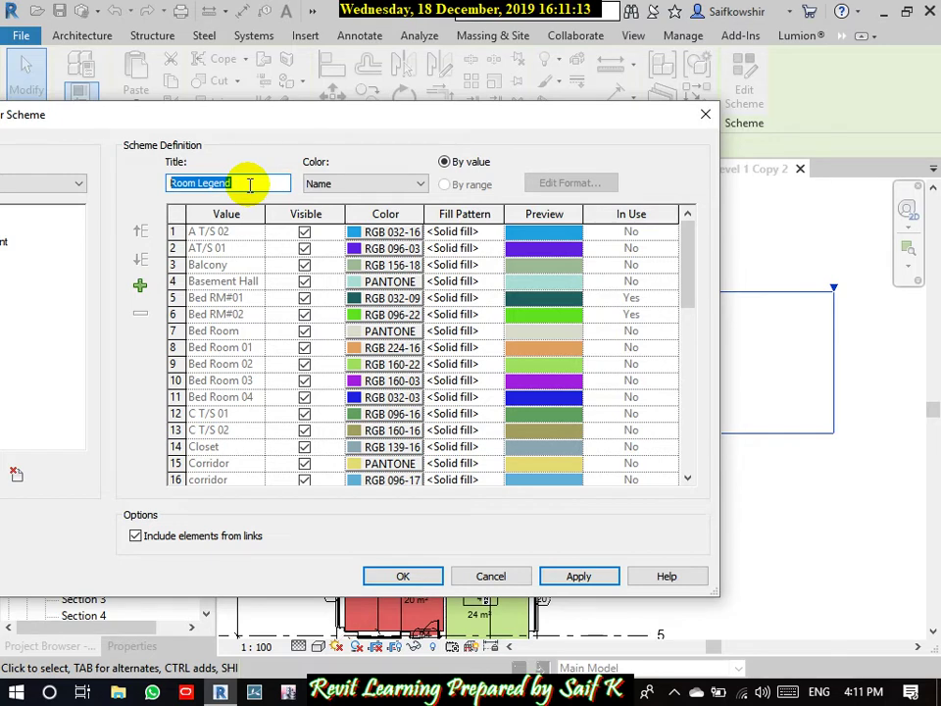
text(Roo)
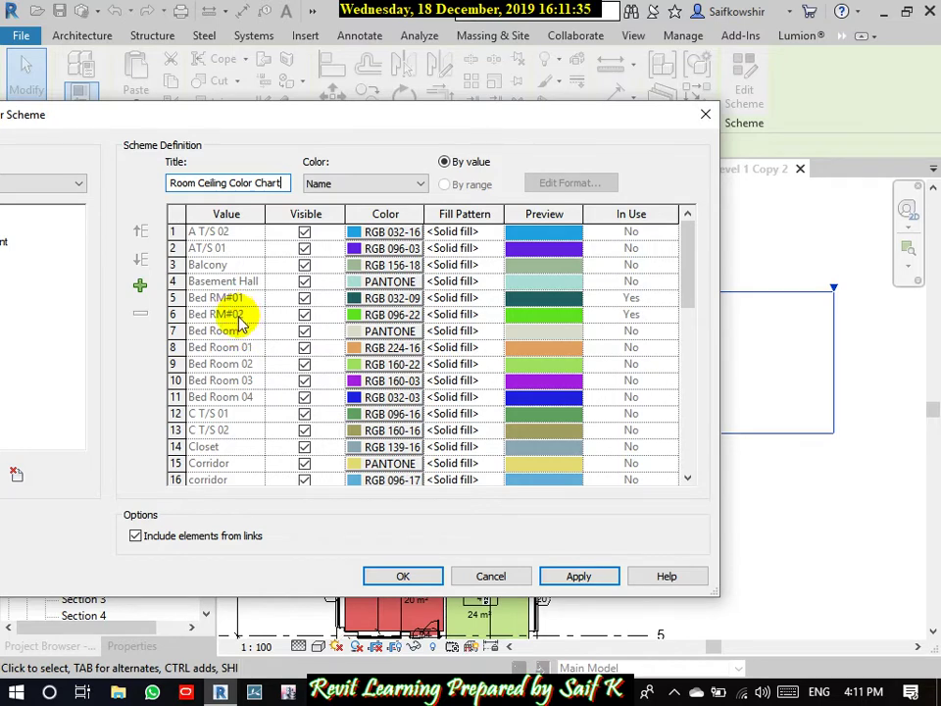
Step: Change the Bed RM#02 scheme colour to cyan
click(554, 323)
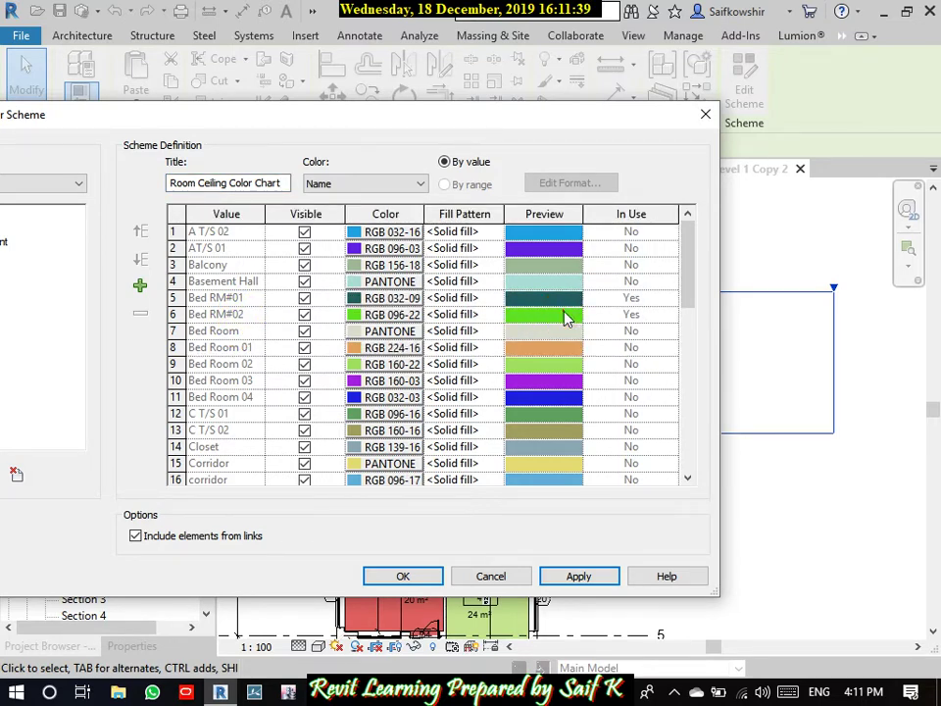
click(392, 324)
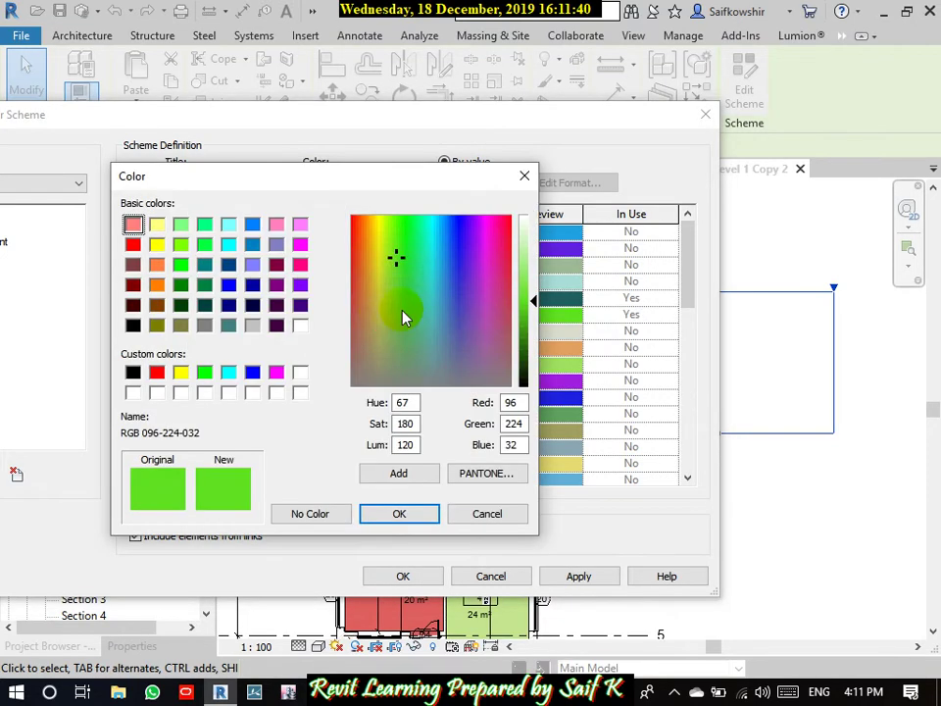
click(233, 245)
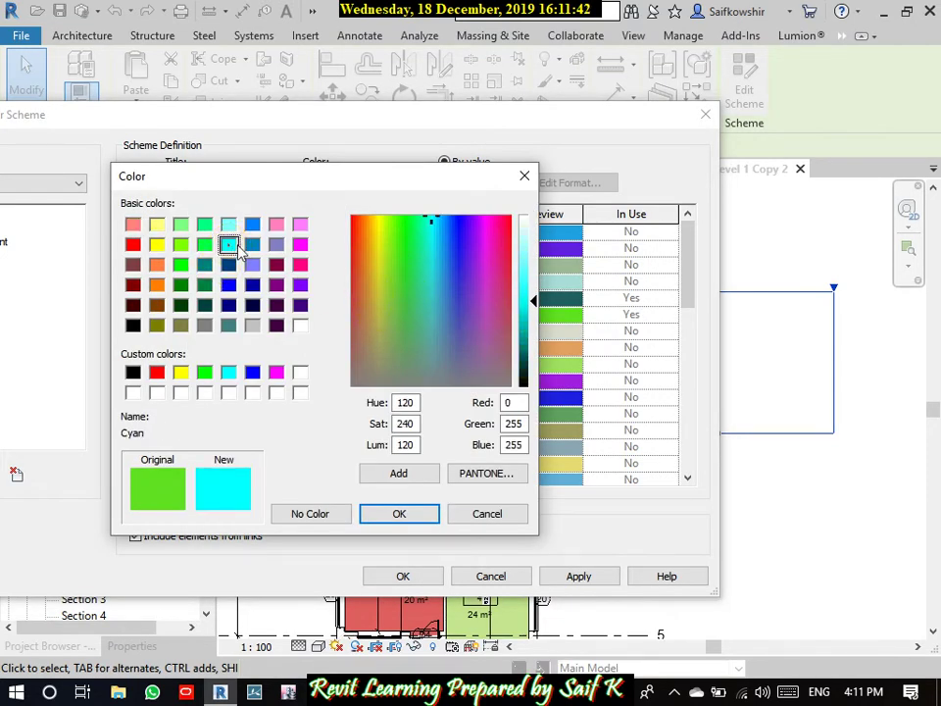
click(402, 510)
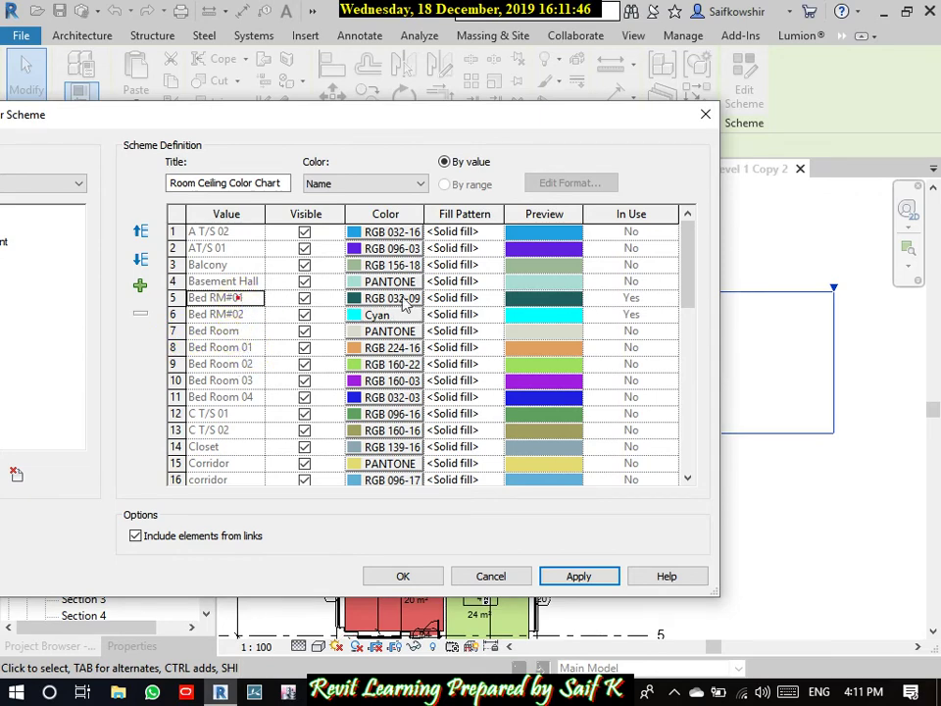
Step: Change the Bed RM#01 scheme colour to lavender and scroll through the value list
click(388, 298)
click(228, 246)
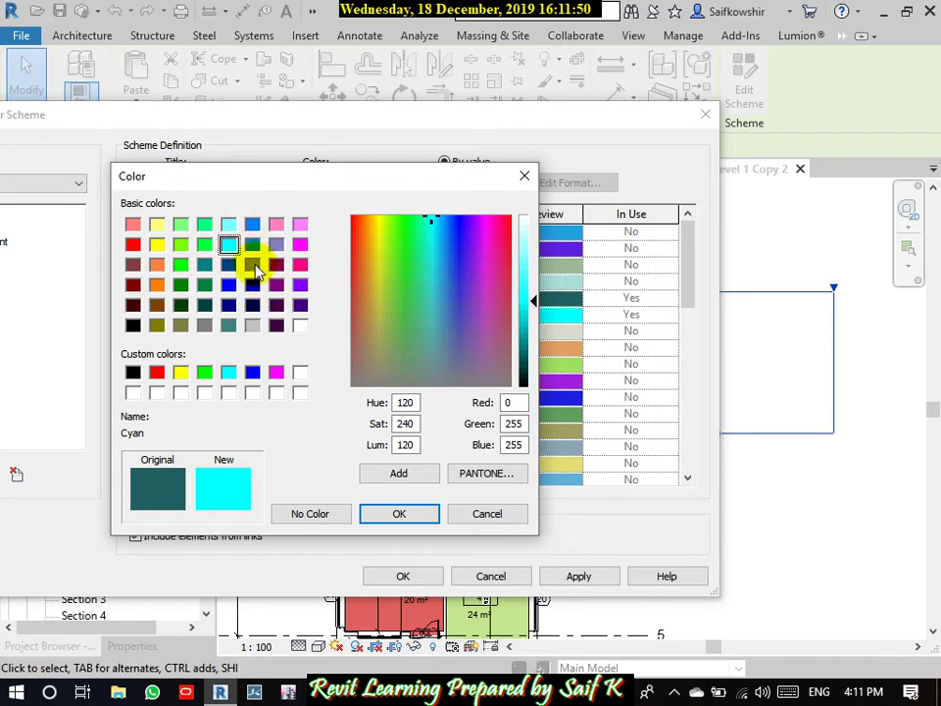
click(252, 265)
click(378, 513)
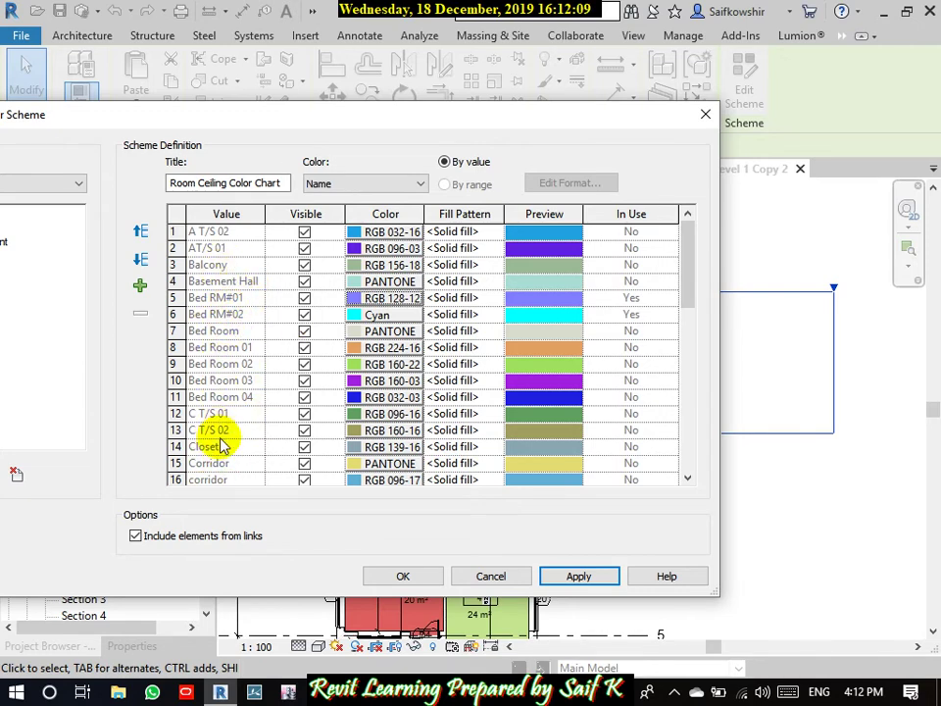
scroll(246, 424, down, 6)
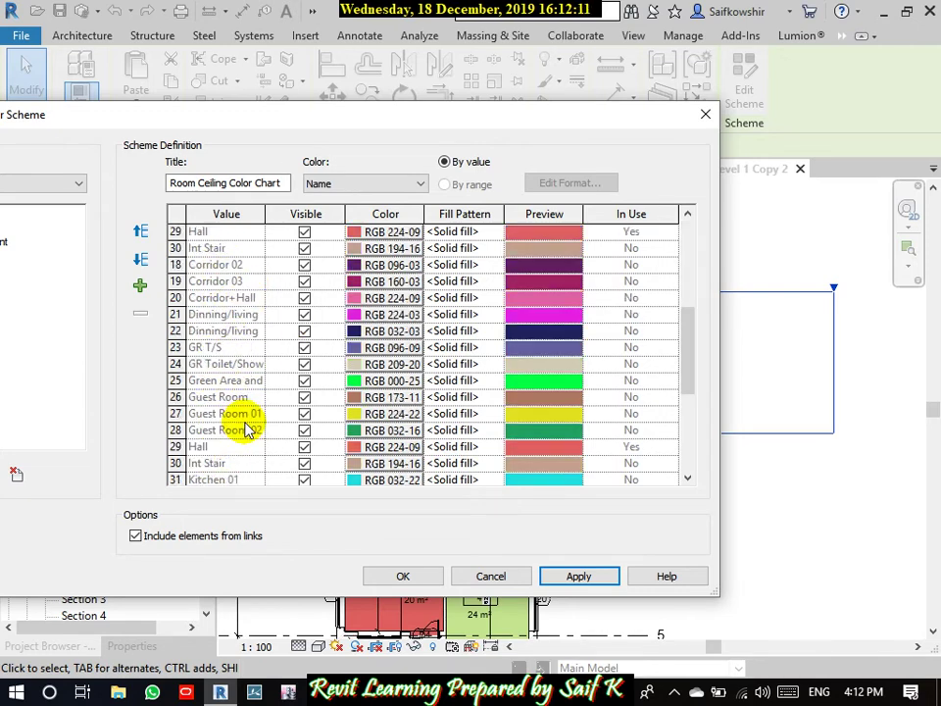
scroll(246, 425, down, 3)
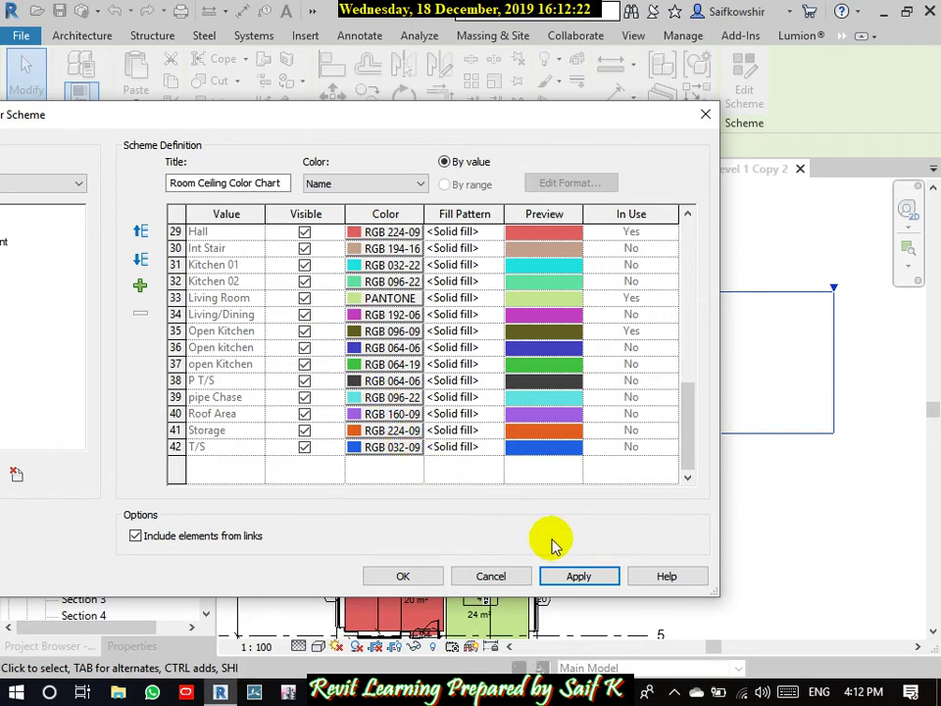
Step: Apply the edited colour scheme, then open the Level 1 - Dependent 1 floor plan
click(404, 577)
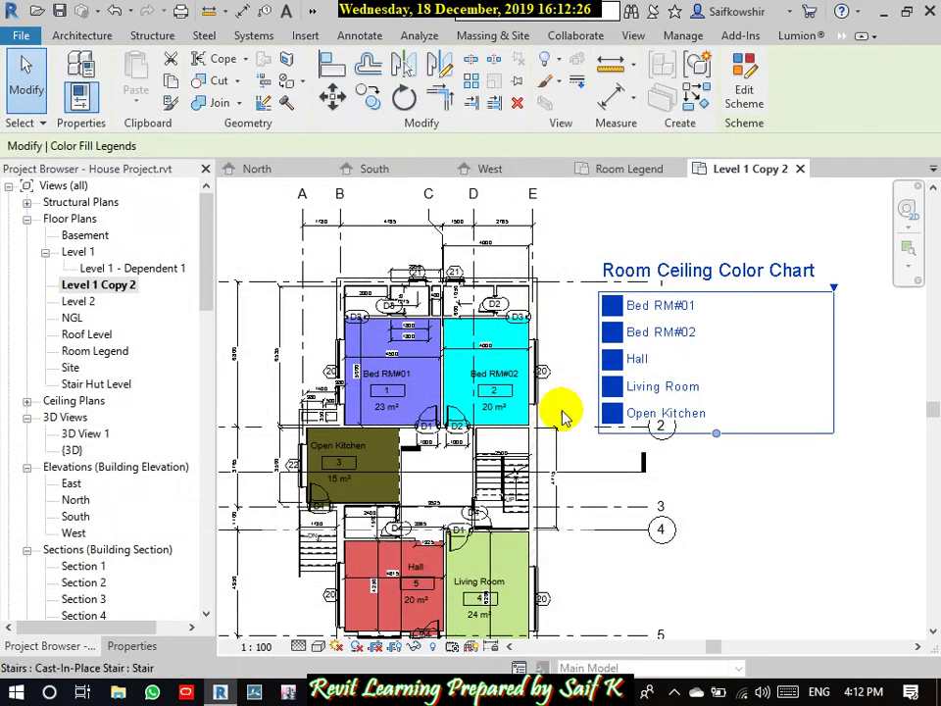
click(779, 506)
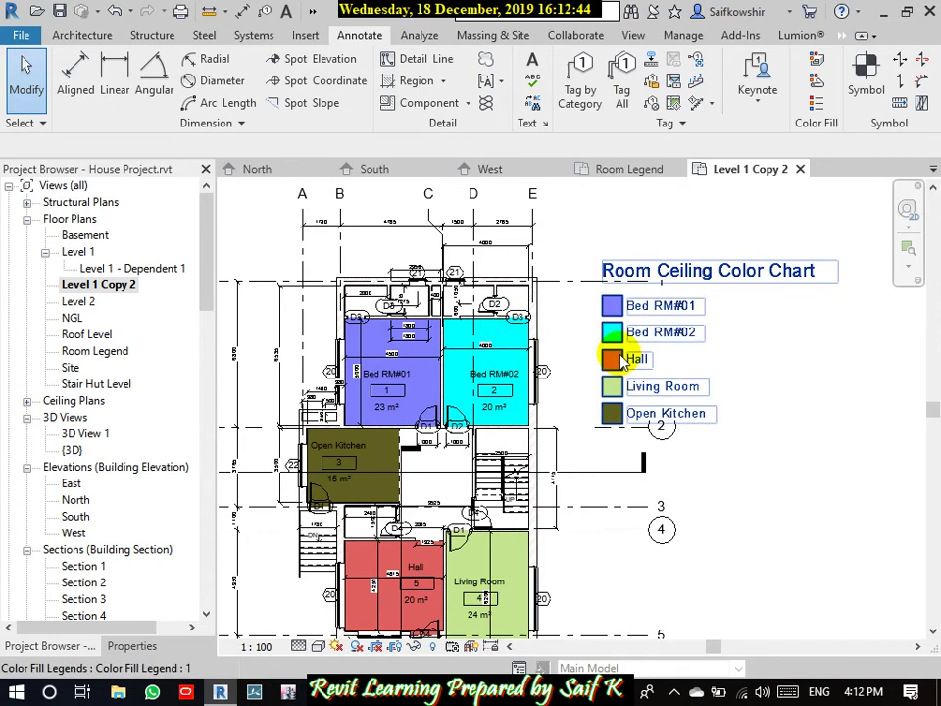
middle_drag(434, 590, 435, 490)
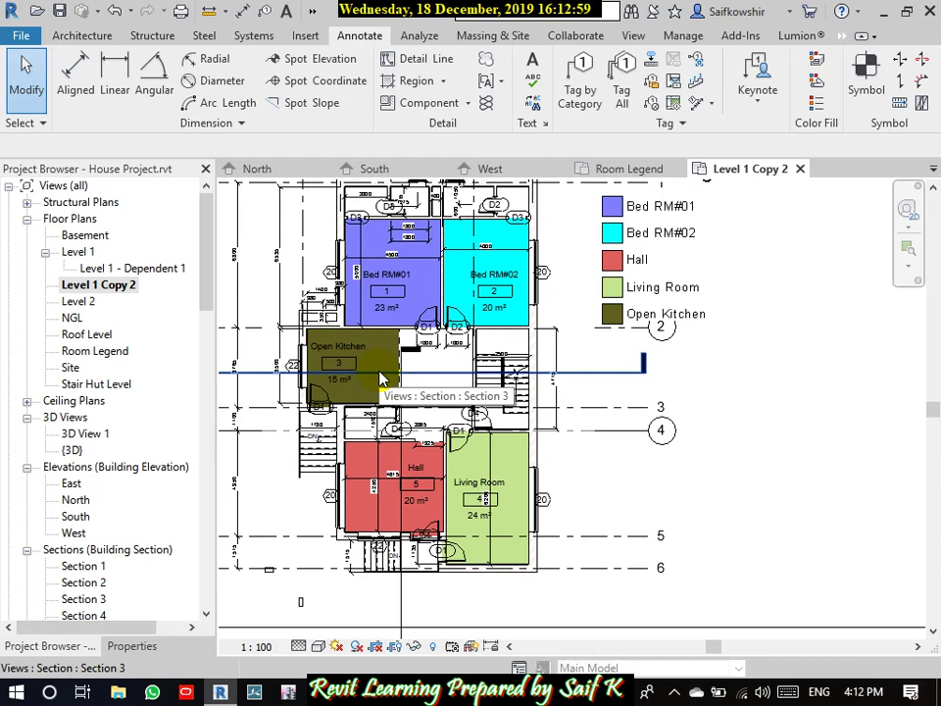
double_click(131, 269)
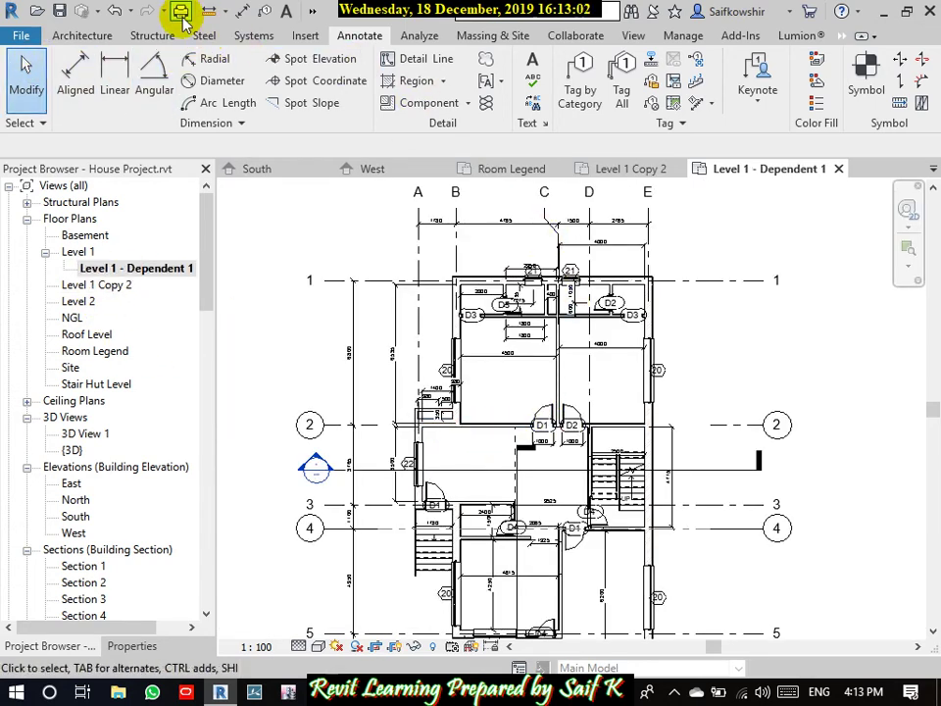
Step: Place a new room in the top-left bedroom, accepting the overlapping-rooms warning
click(84, 37)
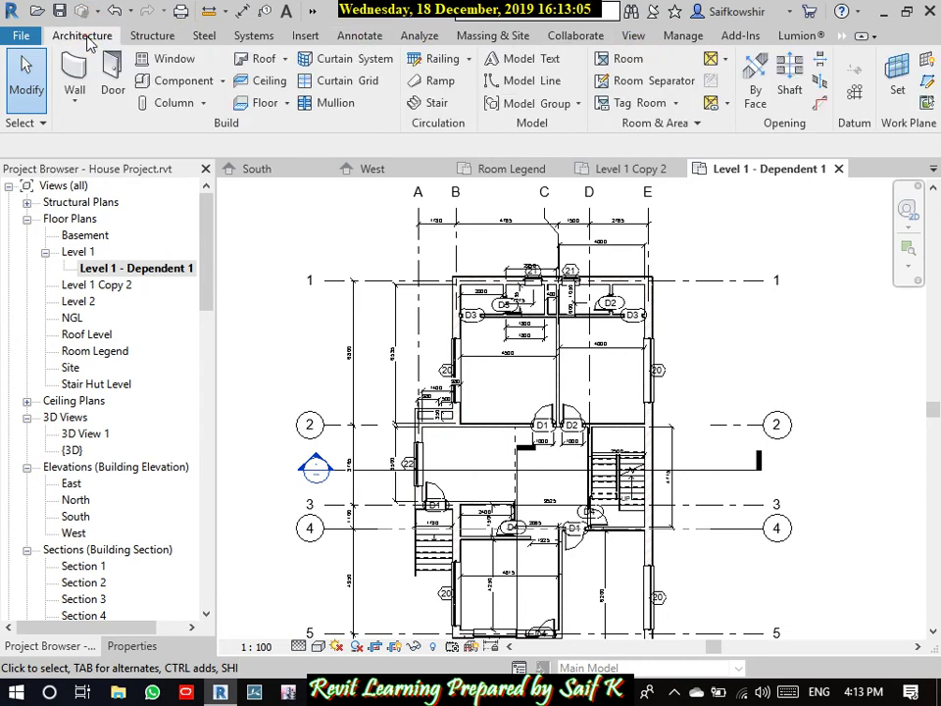
click(625, 67)
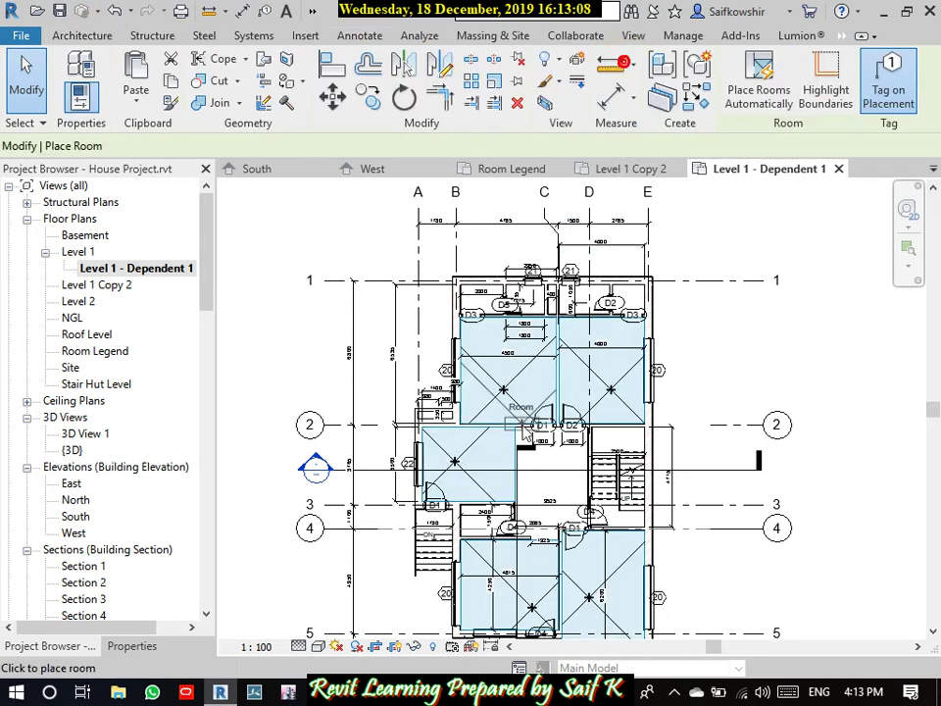
scroll(503, 388, up, 3)
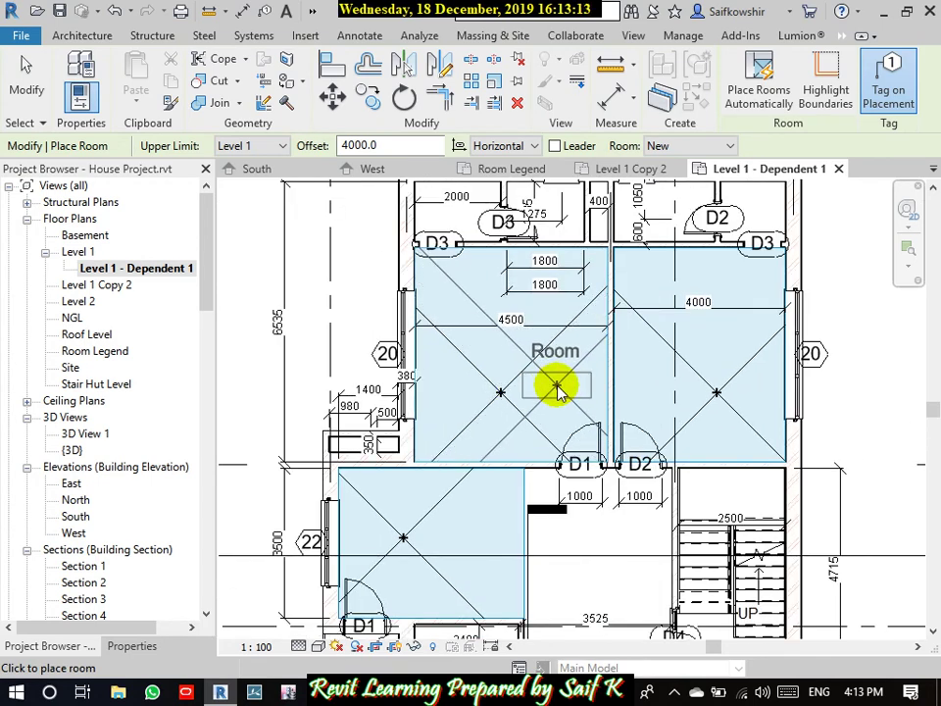
click(547, 389)
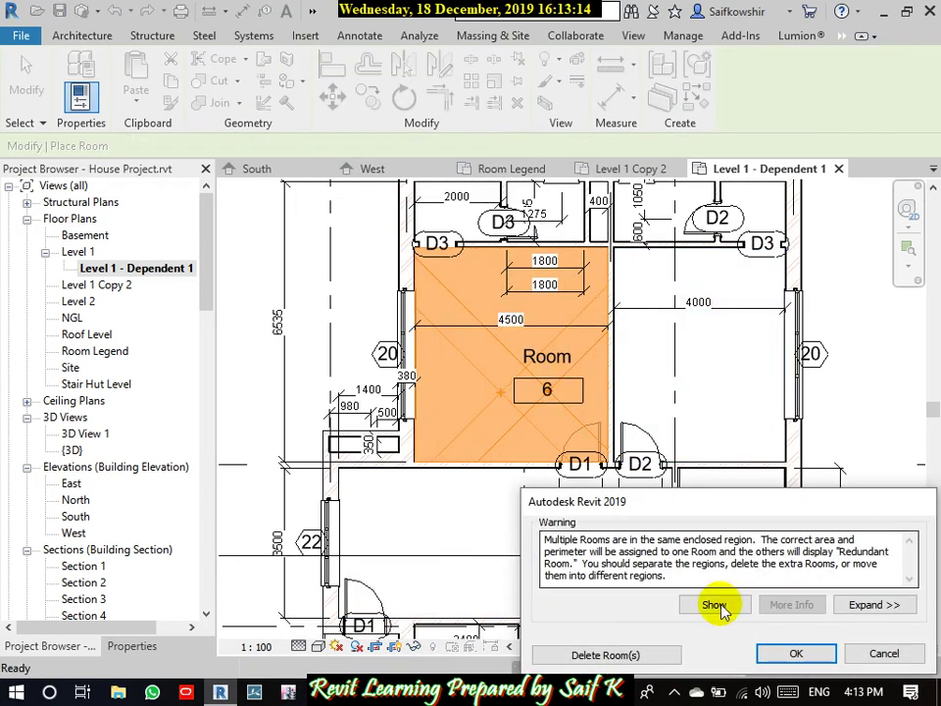
click(828, 655)
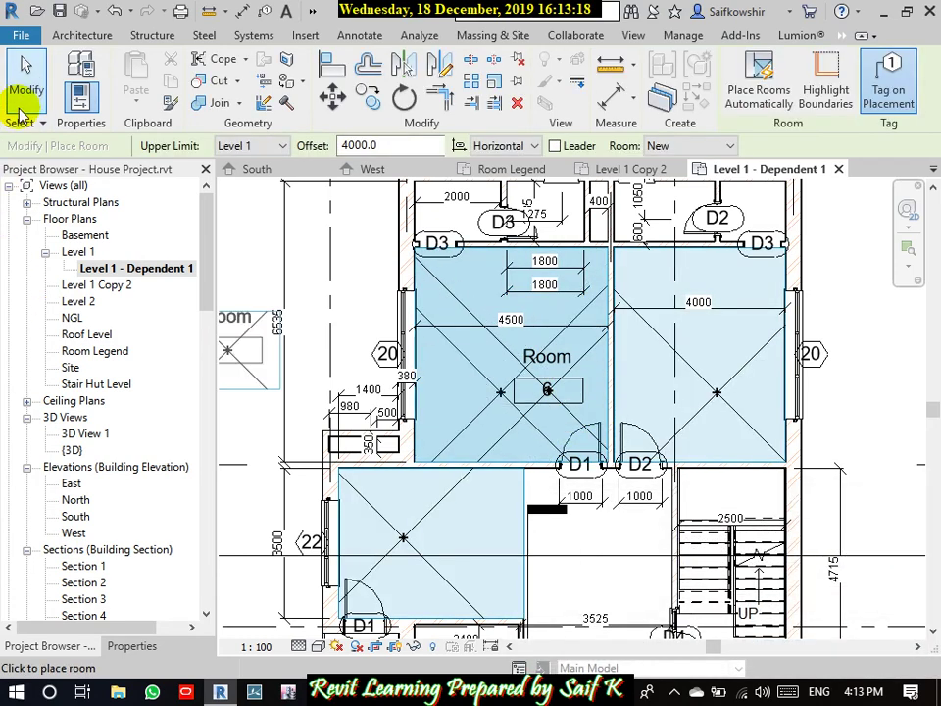
click(22, 103)
Step: Select the new room's tag 6 and reopen the Level 1 - Dependent 1 plan
click(546, 404)
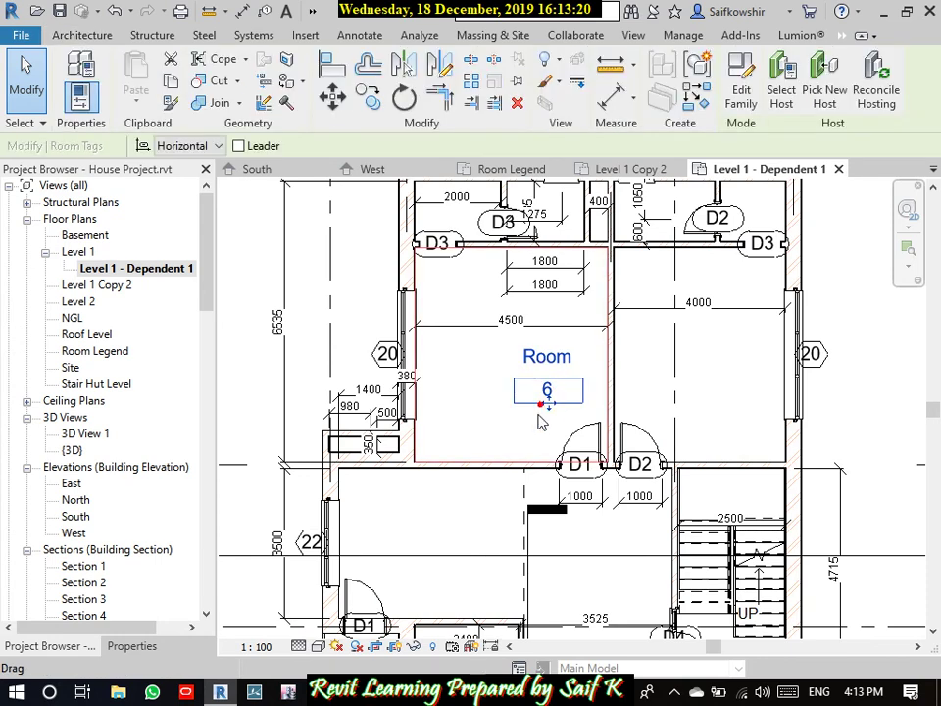
click(553, 406)
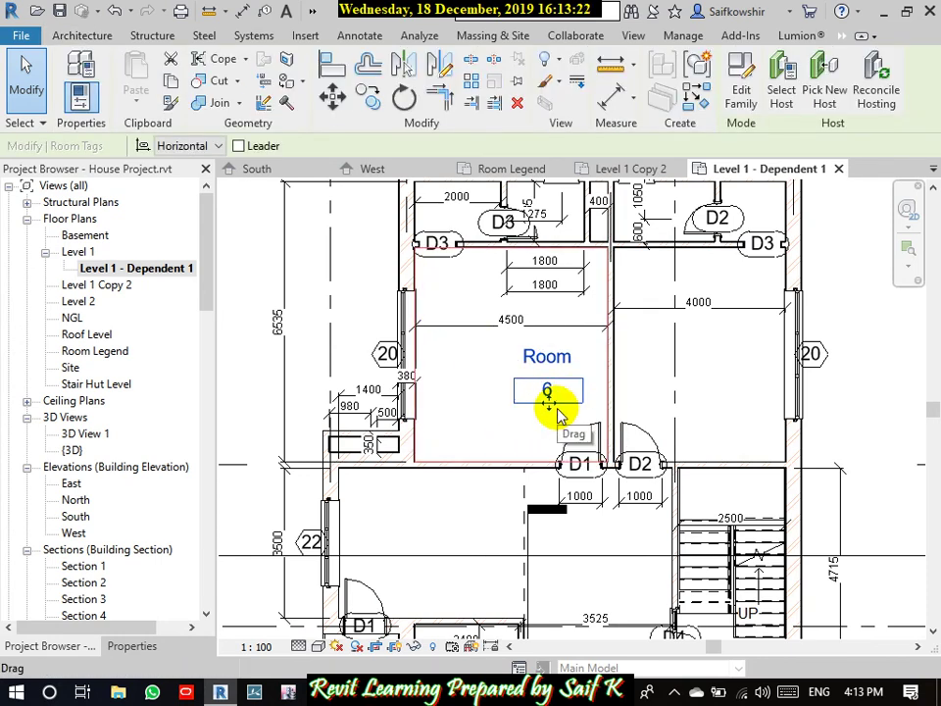
double_click(84, 252)
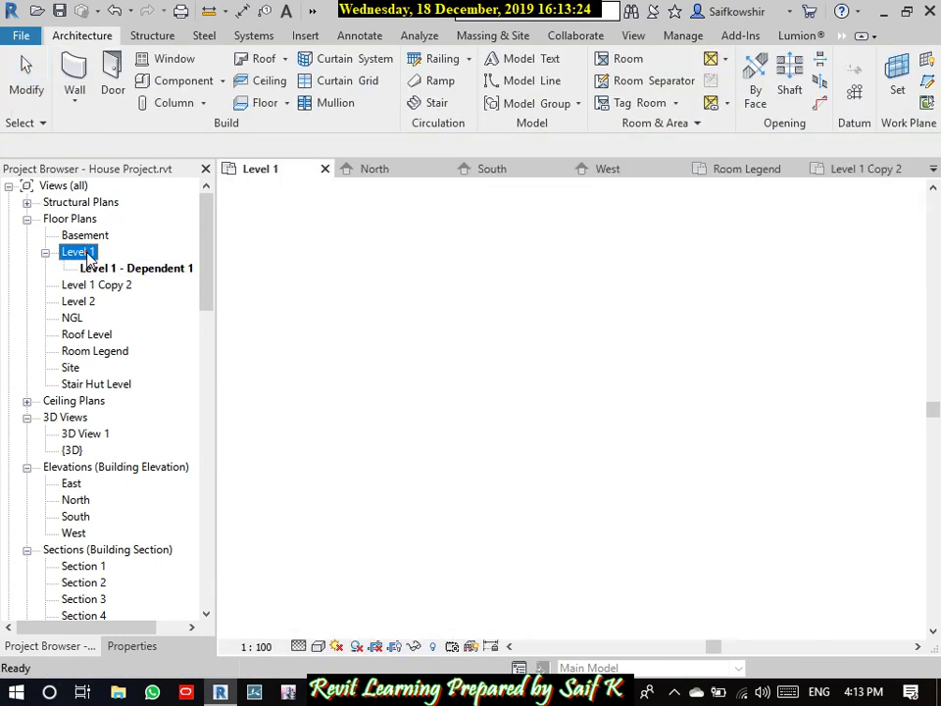
click(151, 272)
double_click(152, 275)
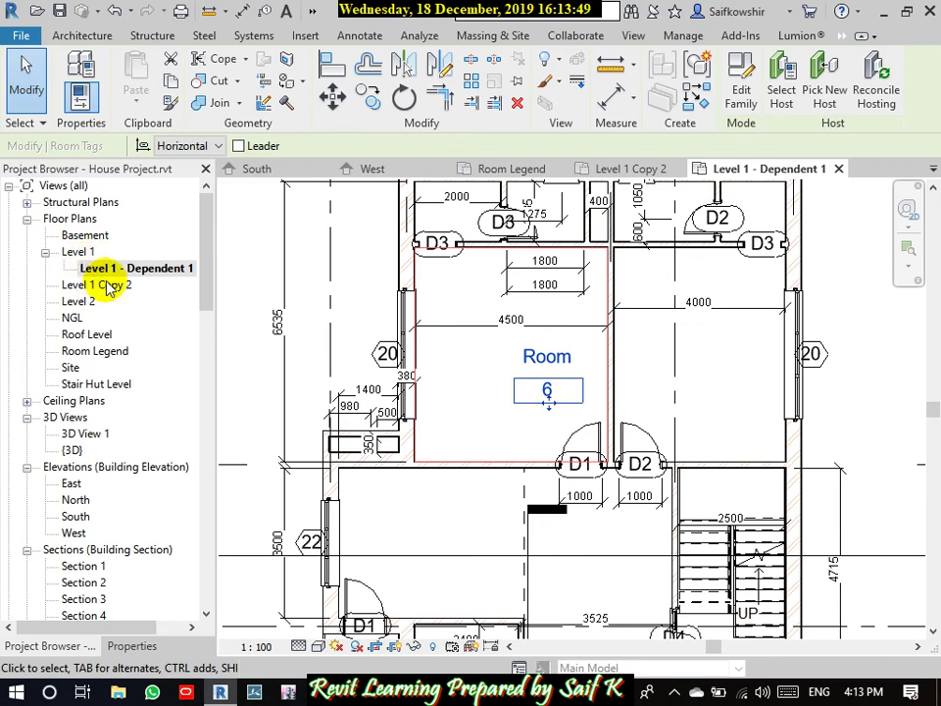
Step: Delete the room 6 tag in the Level 1 - Dependent 1 plan
double_click(95, 286)
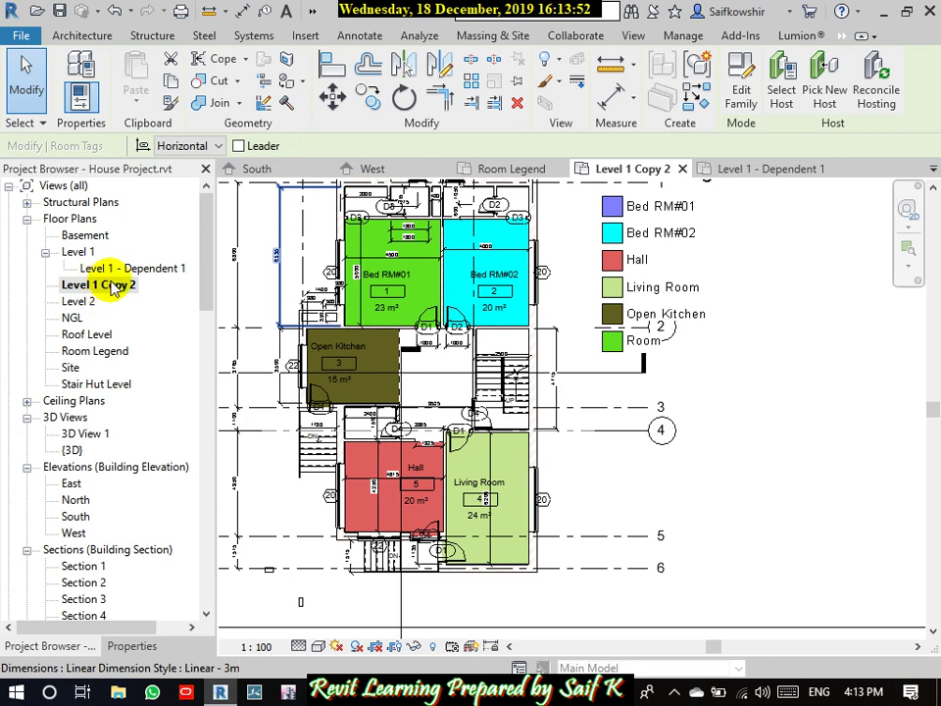
double_click(123, 266)
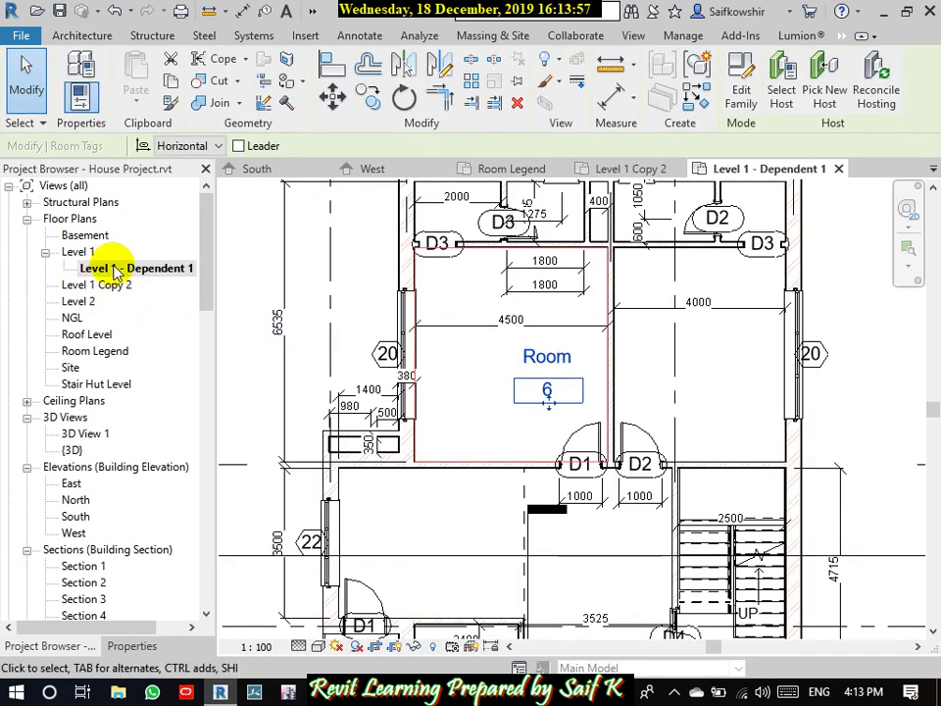
key(Delete)
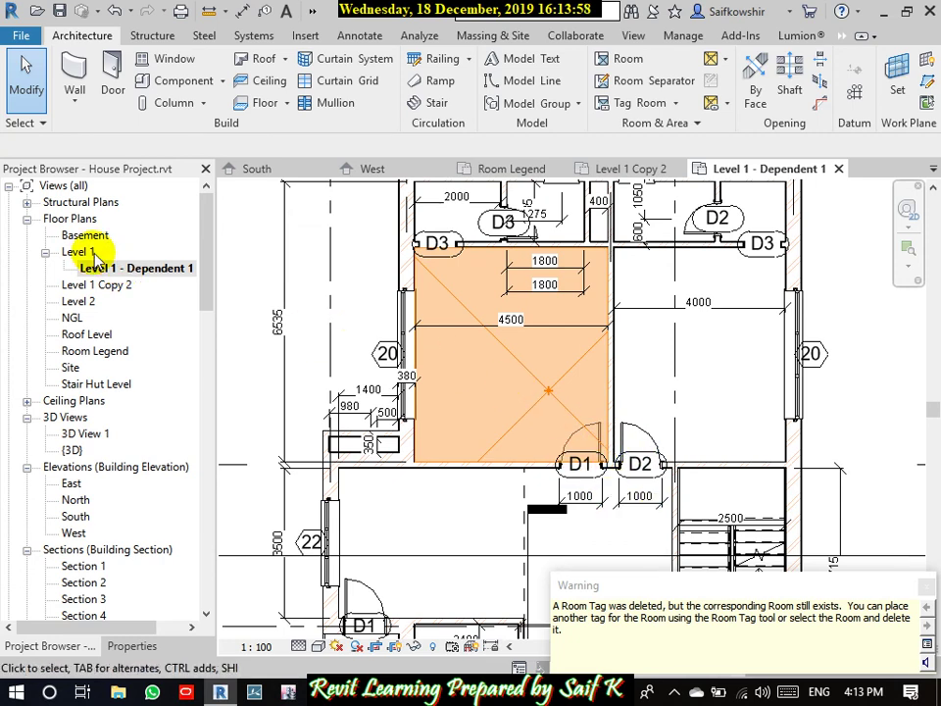
Step: Delete the Level 1 - Dependent 1 view and frame the Room Ceiling Color Chart in Level 1 Copy 2
click(111, 269)
key(Delete)
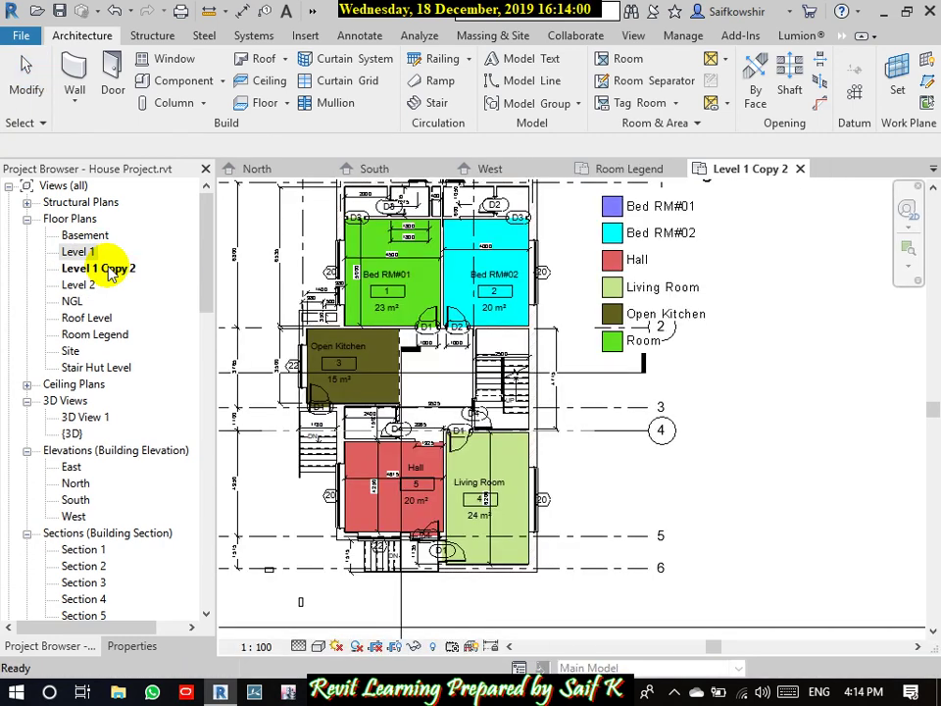
click(103, 268)
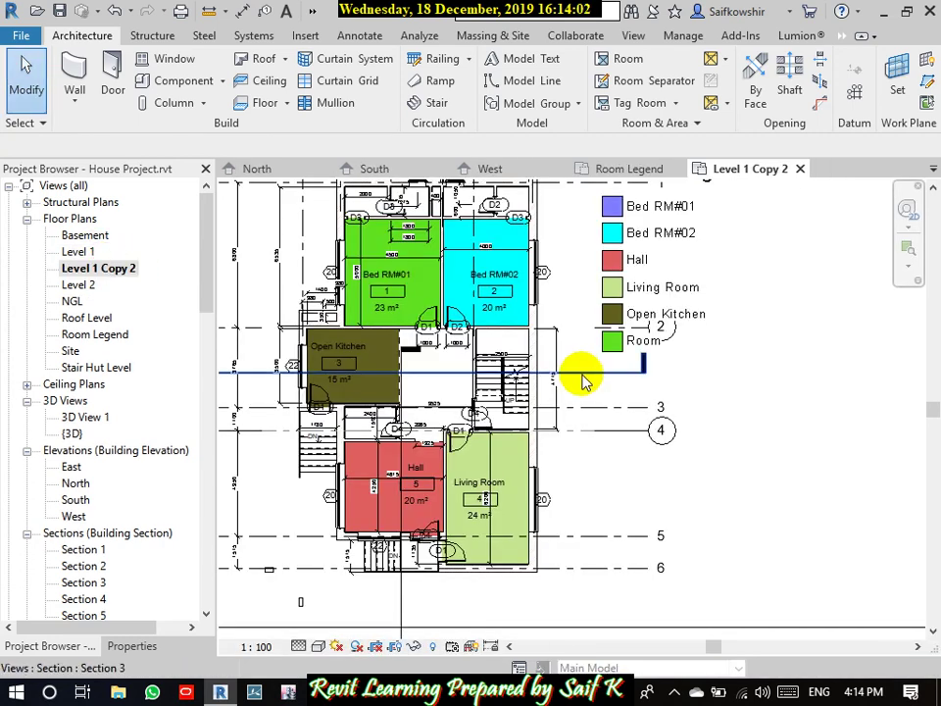
mouse_move(608, 371)
middle_down()
mouse_move(668, 415)
mouse_move(716, 472)
middle_up()
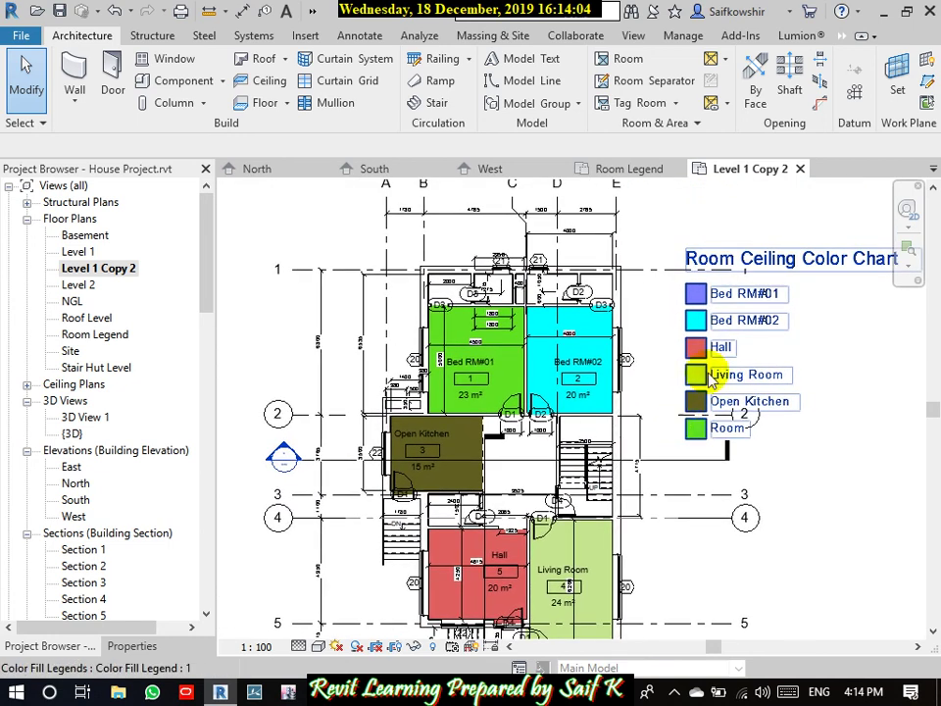
scroll(725, 343, down, 2)
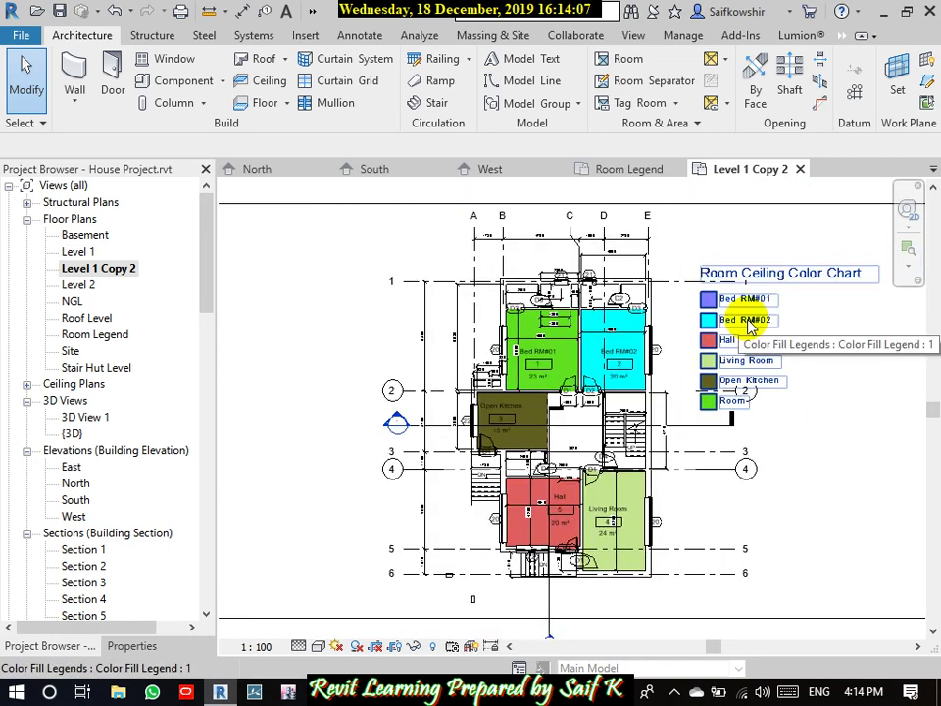